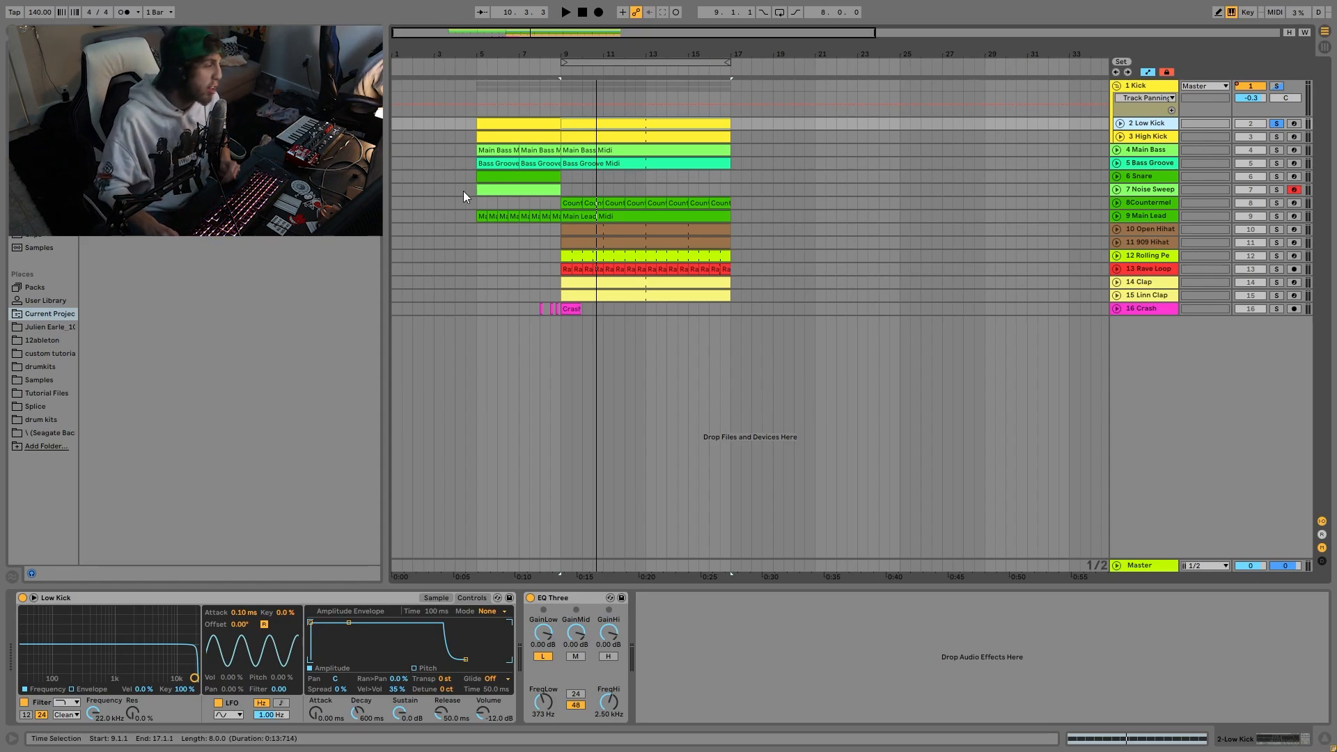
Compare the soloed Low Kick during playback with its EQ Three bypassed and re-enabled.
click(530, 598)
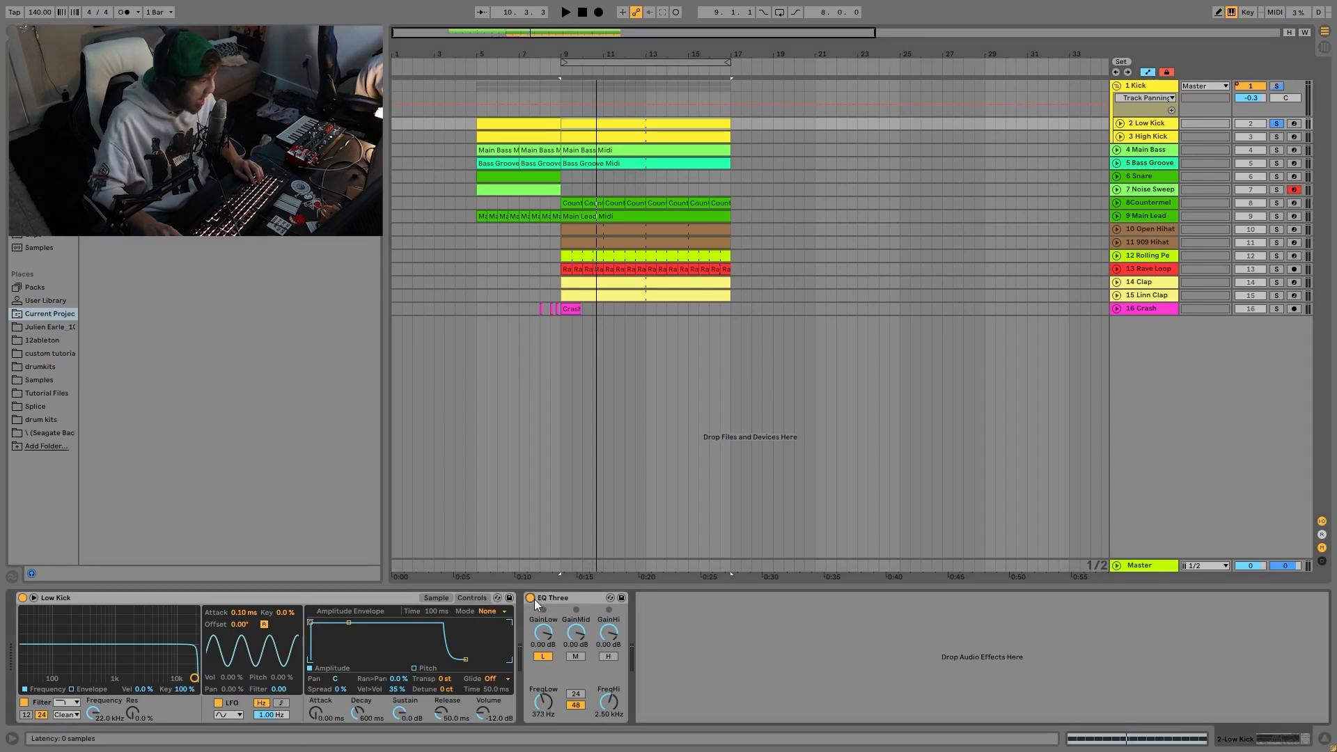
key(space)
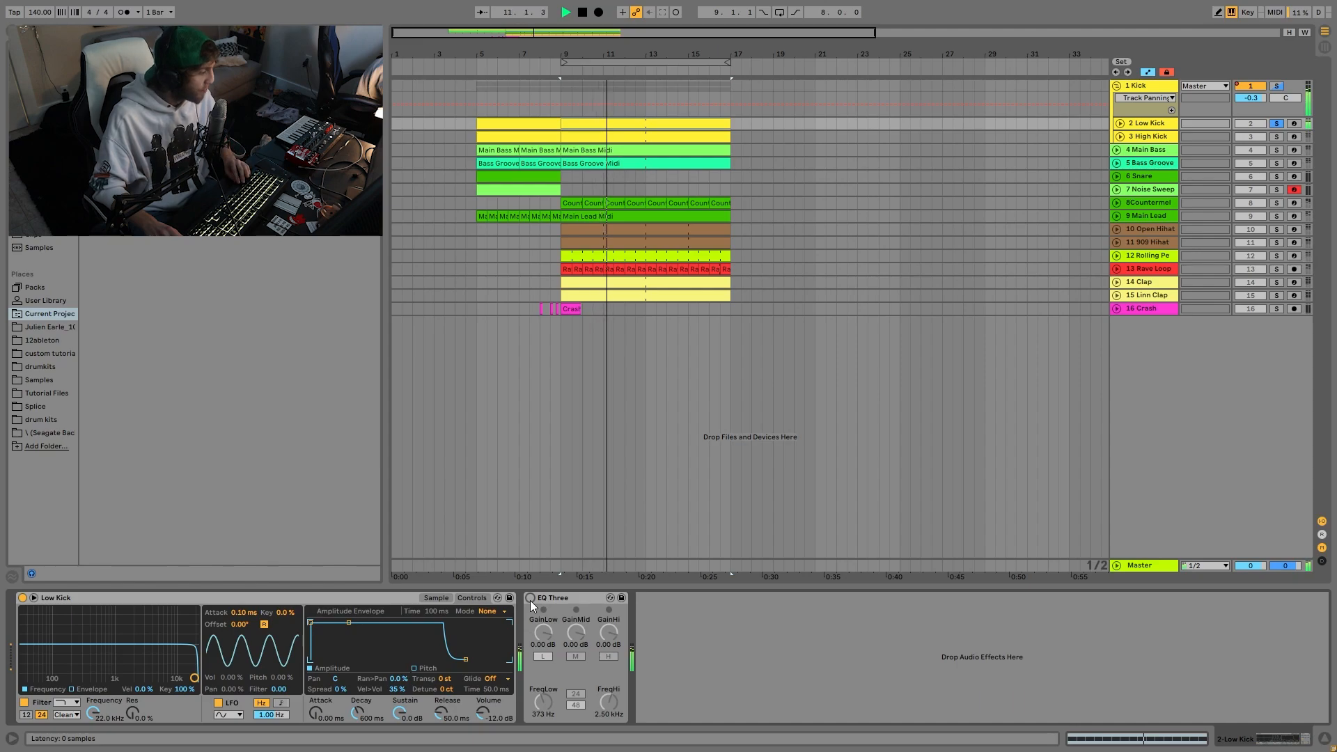
key(space)
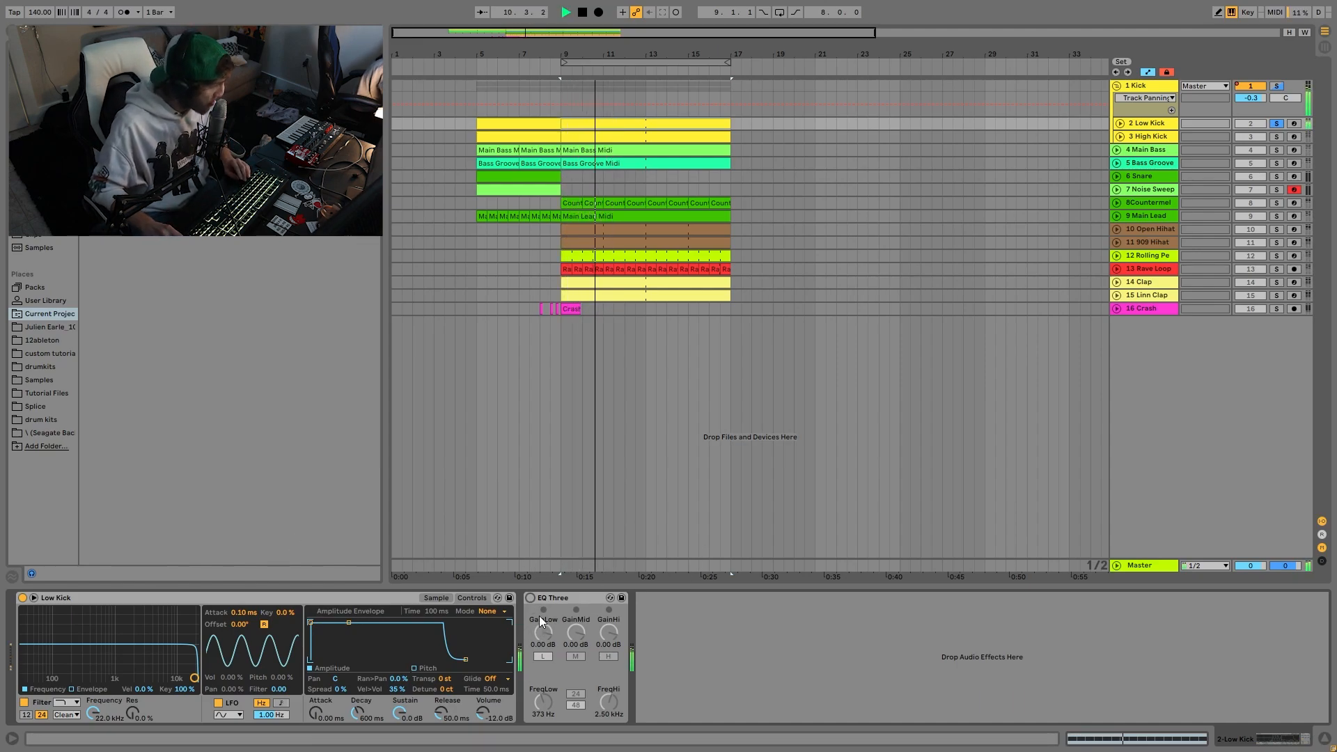
key(space)
click(531, 597)
key(space)
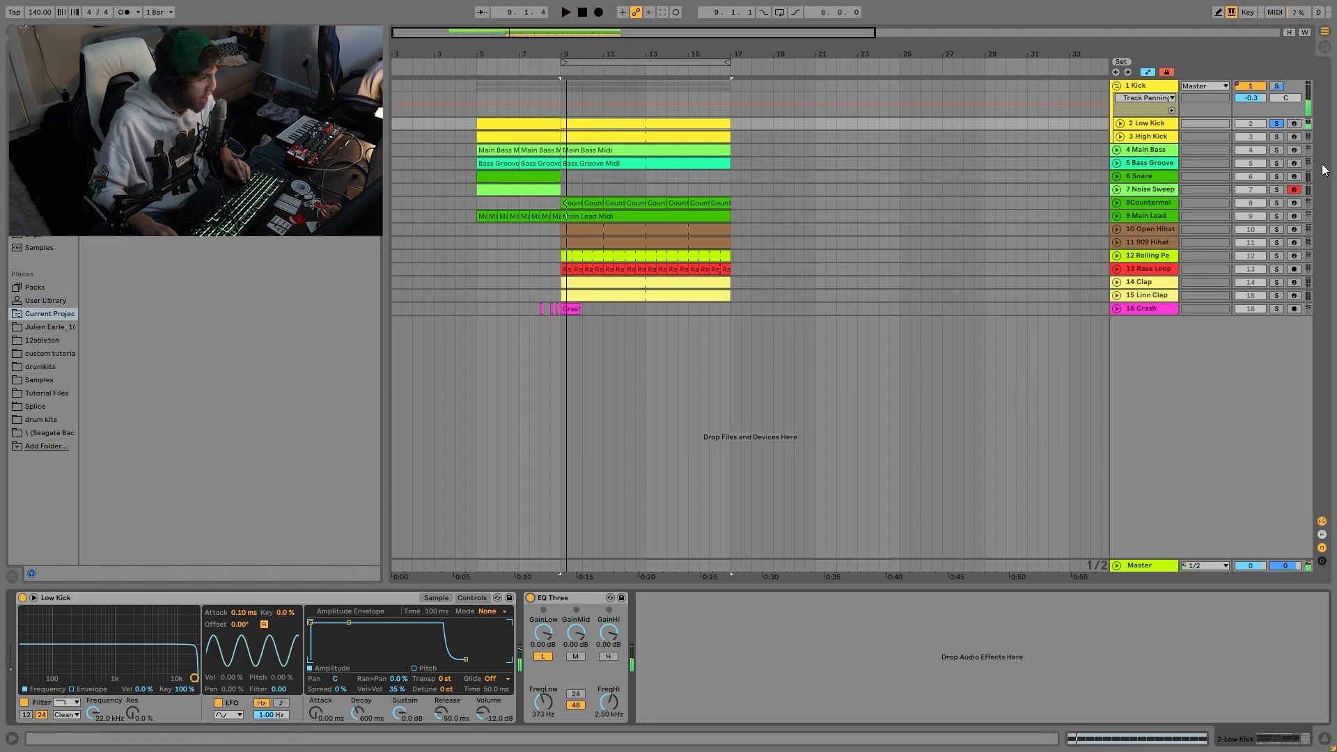
Solo the High Kick track and compare its sound with EQ Three bypassed and re-enabled.
click(1275, 137)
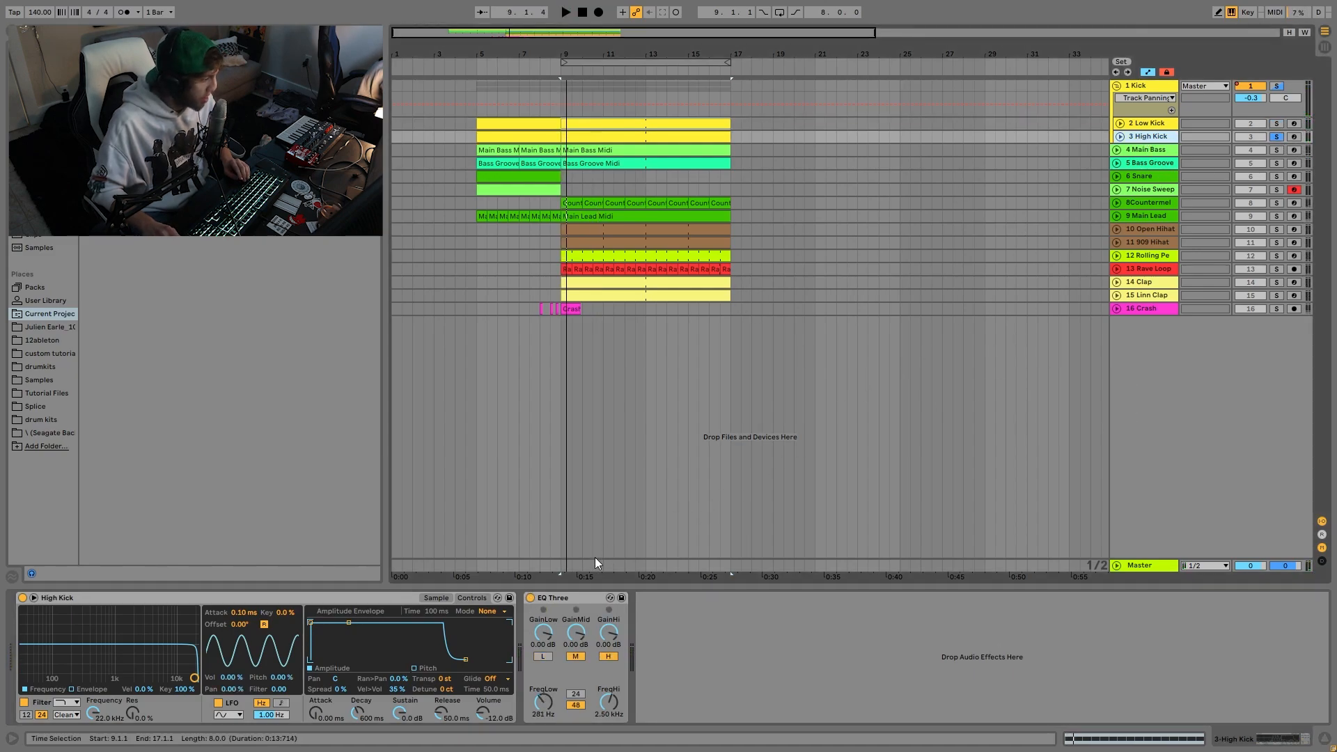
key(space)
click(529, 597)
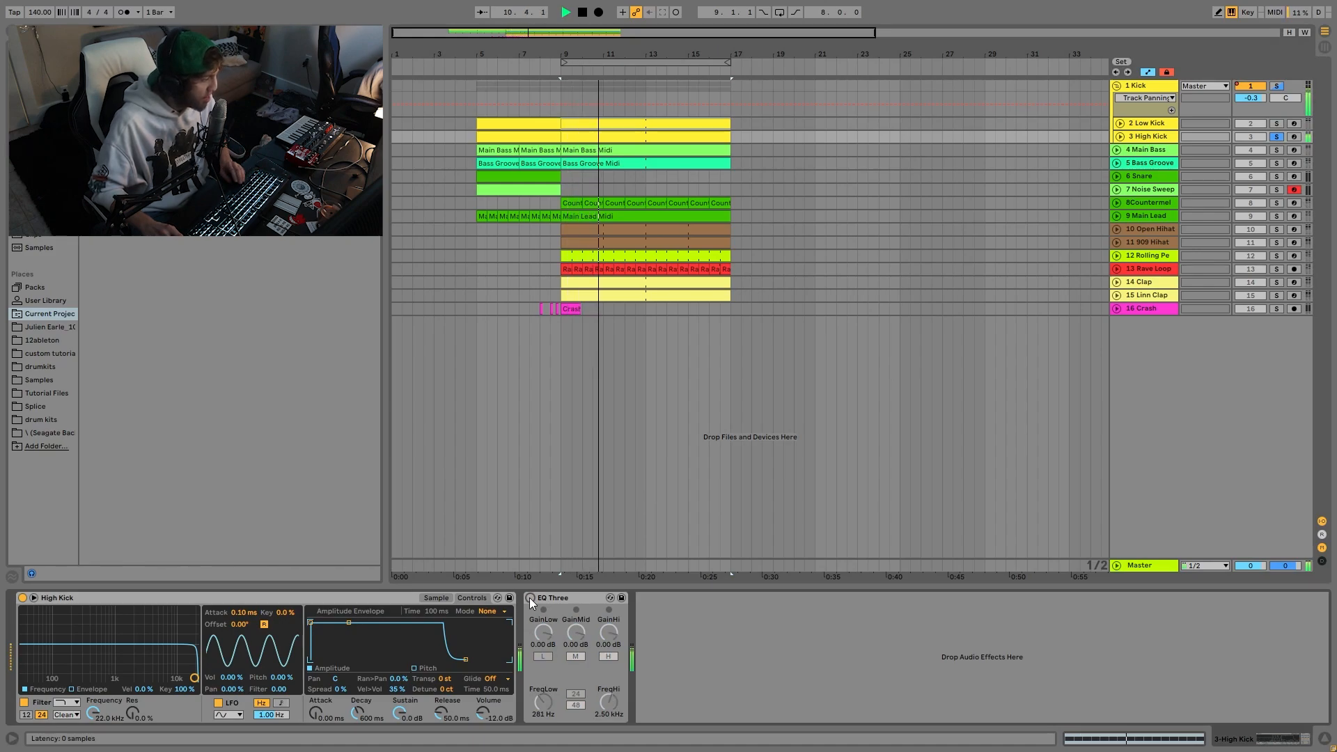
click(530, 597)
key(space)
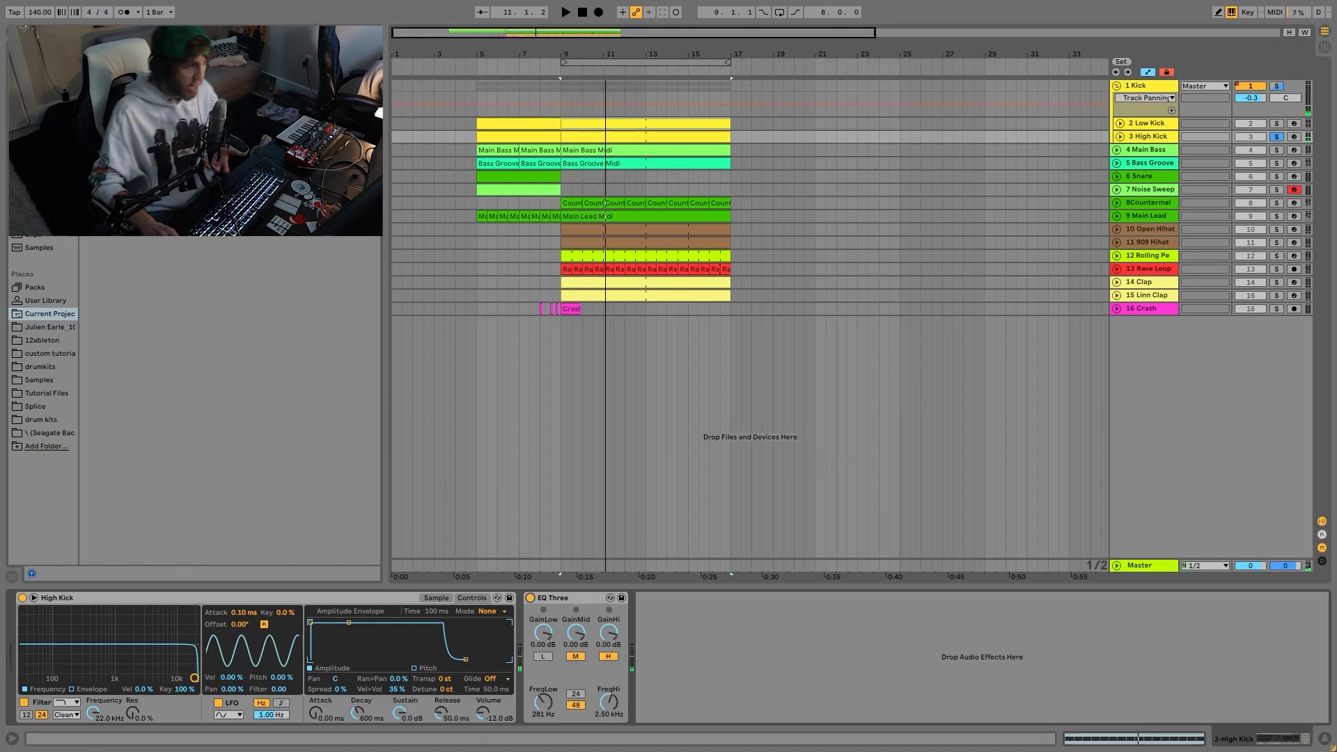
Play the Low Kick and High Kick layers together within the soloed Kick group.
key(space)
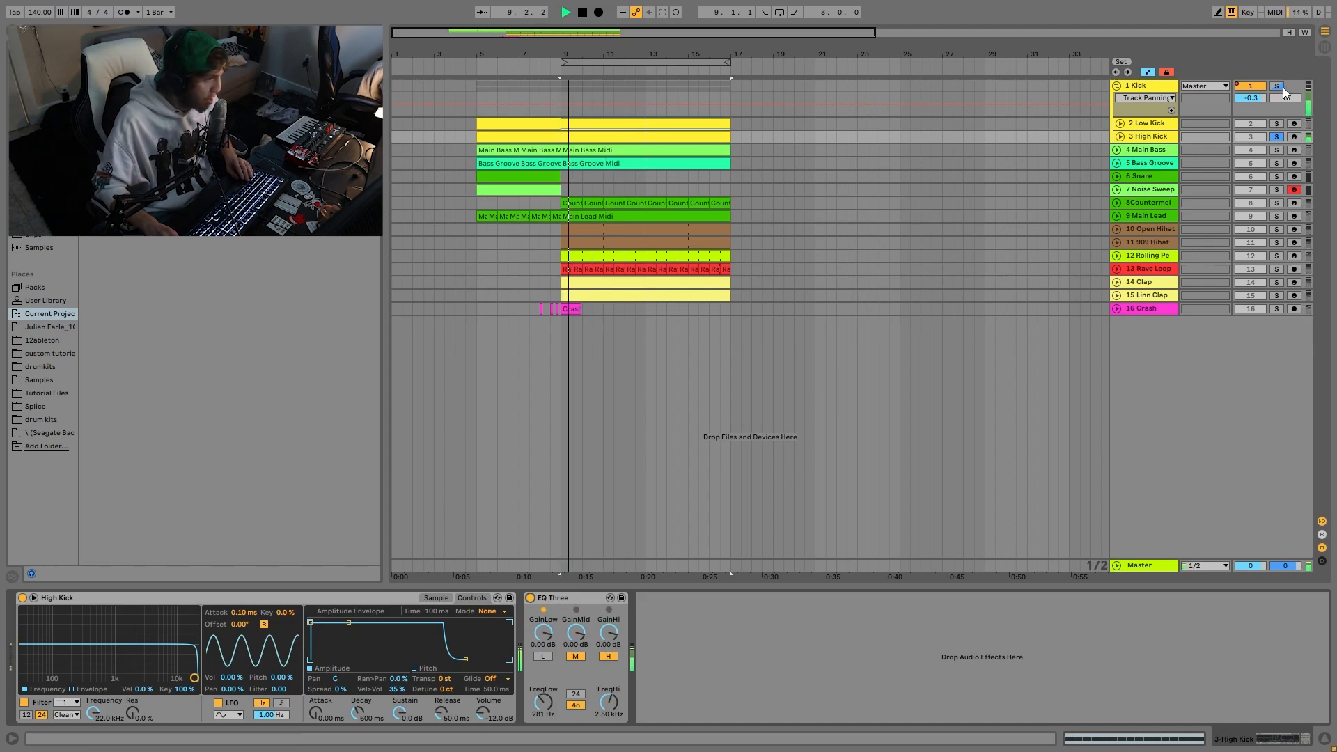
click(1146, 123)
key(space)
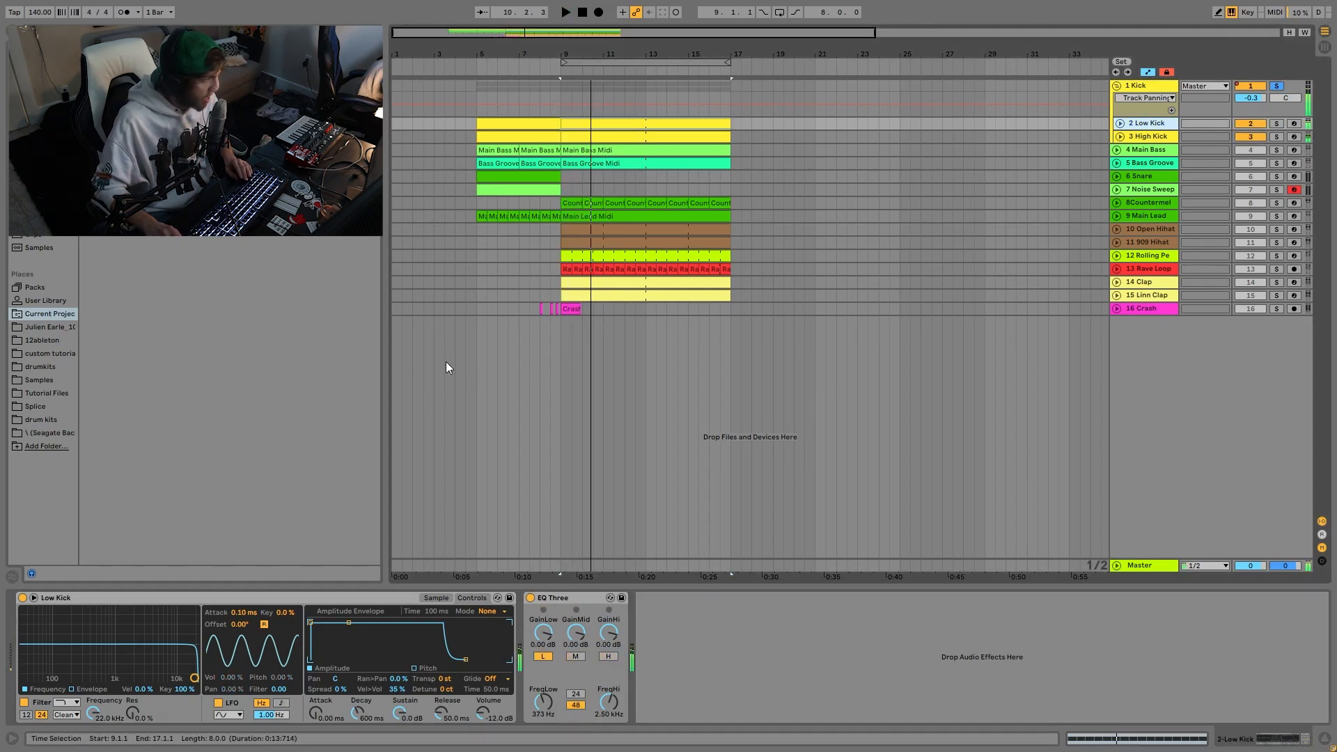
Examine the Low Kick and High Kick sample waveforms, focusing on the start of each sample while the kicks play.
click(425, 599)
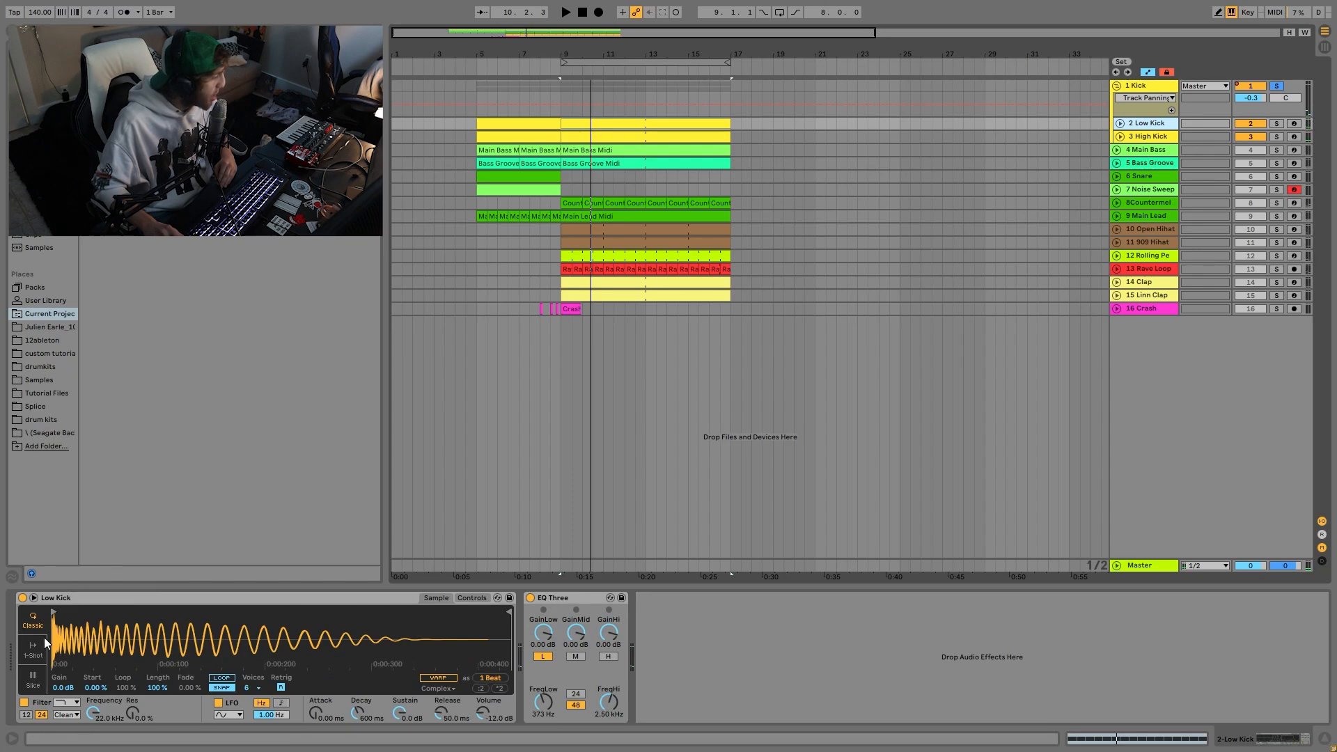
mouse_move(52, 619)
mouse_down()
mouse_move(117, 619)
mouse_move(117, 599)
mouse_up()
key(space)
click(1164, 134)
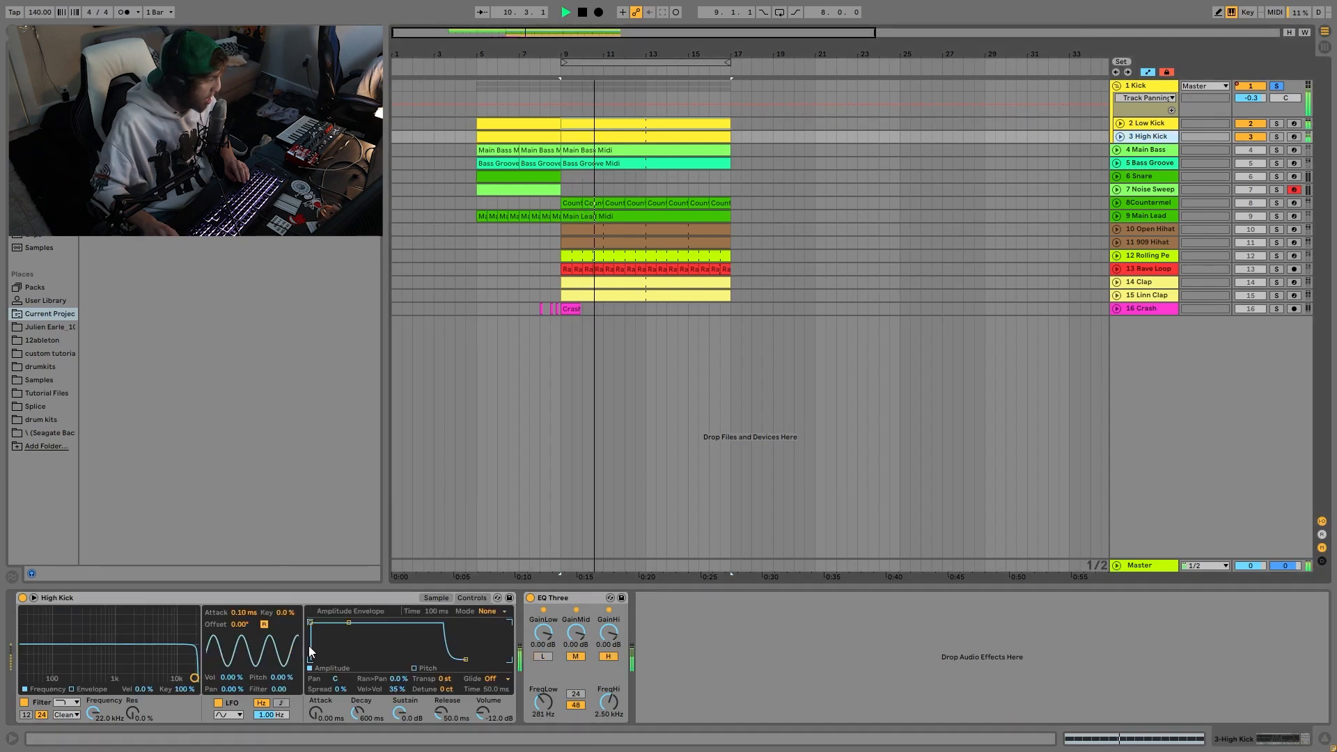
mouse_move(59, 621)
mouse_down()
mouse_move(59, 686)
mouse_move(54, 611)
mouse_move(68, 613)
mouse_up()
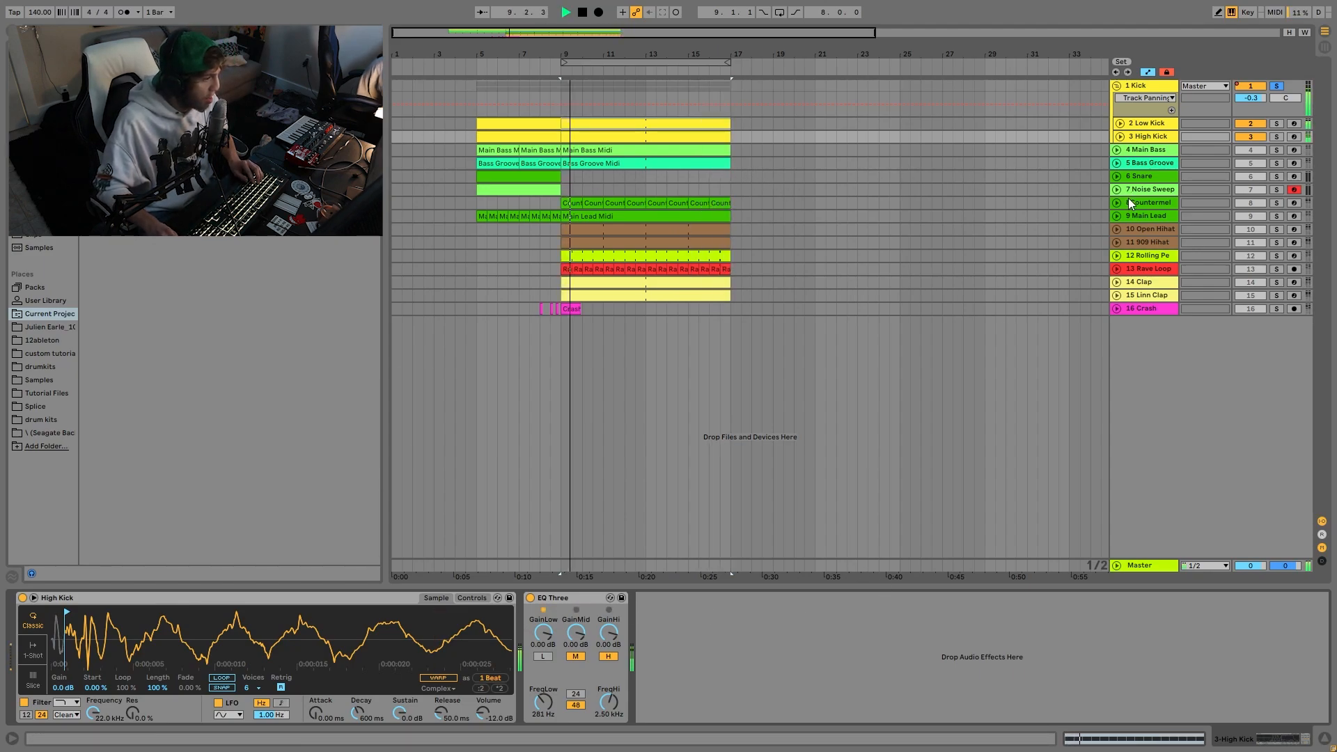
key(space)
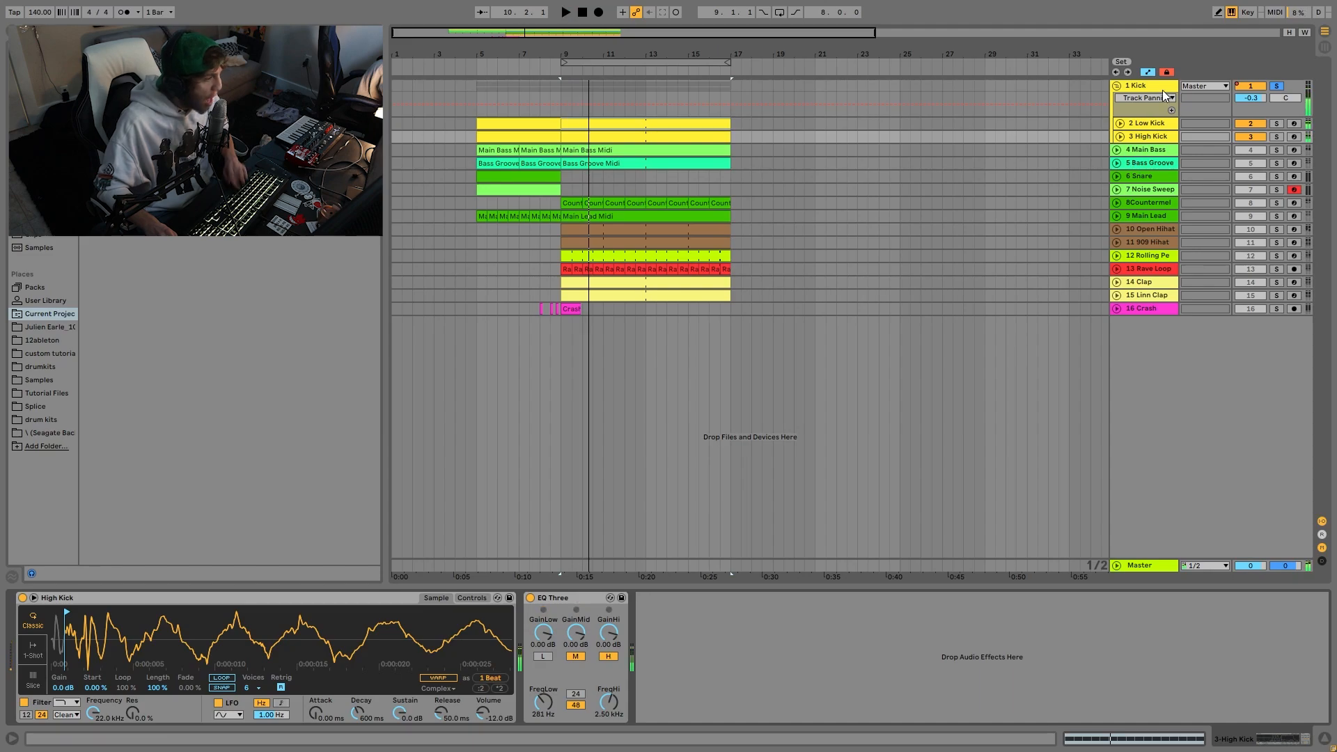
Compare the Kick group during playback with its Drum Buss effect bypassed and re-enabled.
click(1163, 89)
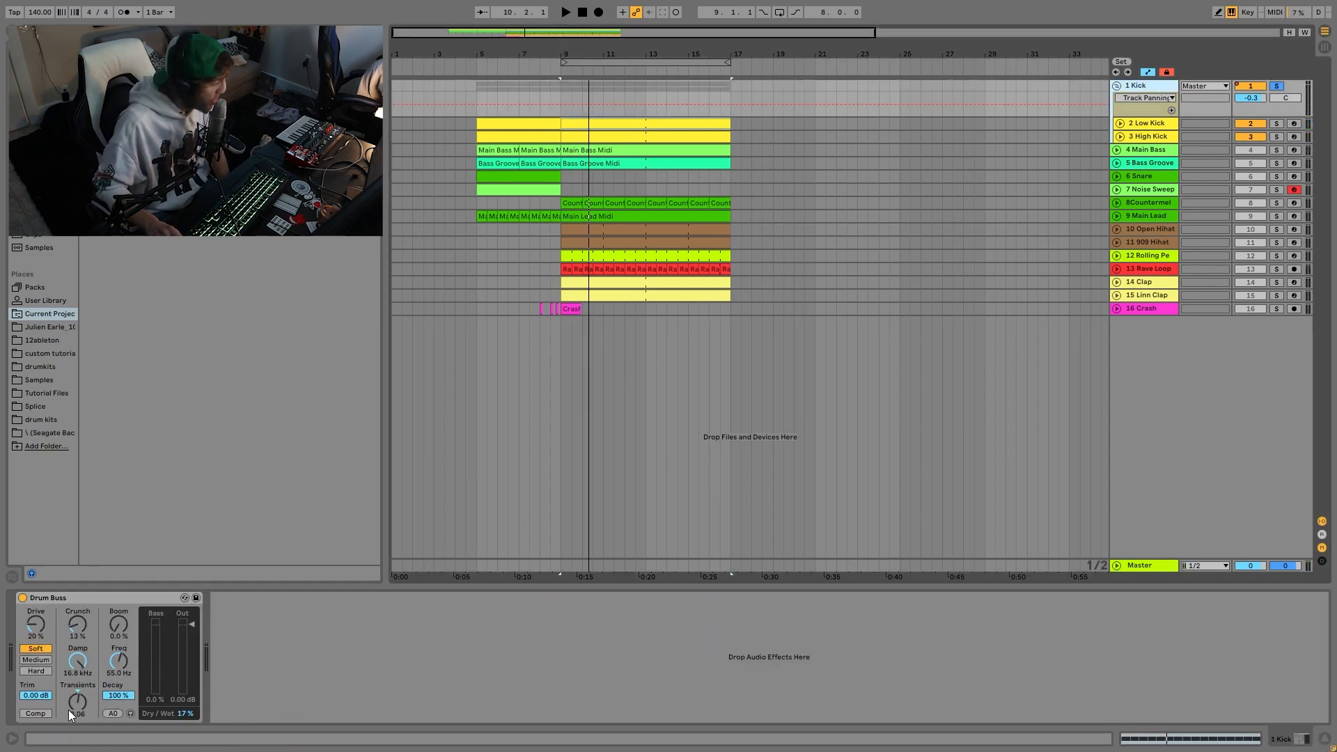
click(21, 597)
key(space)
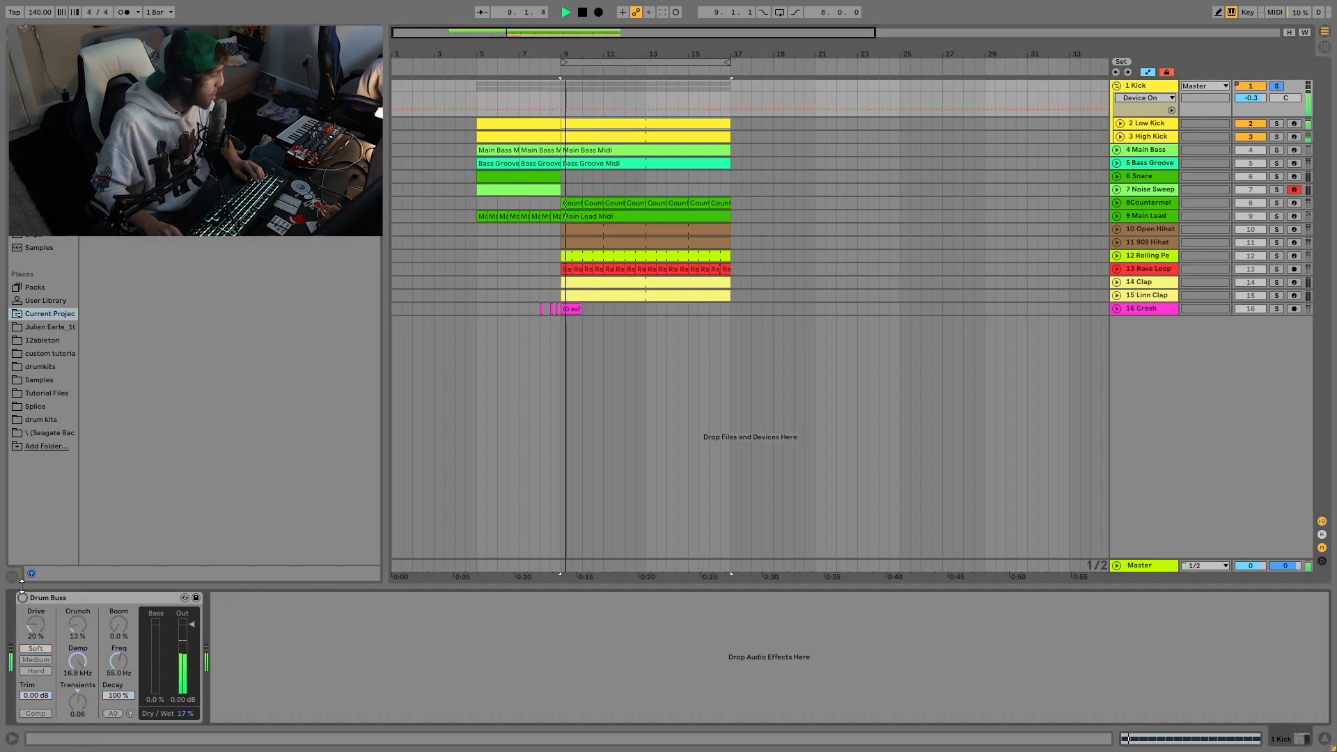
click(23, 597)
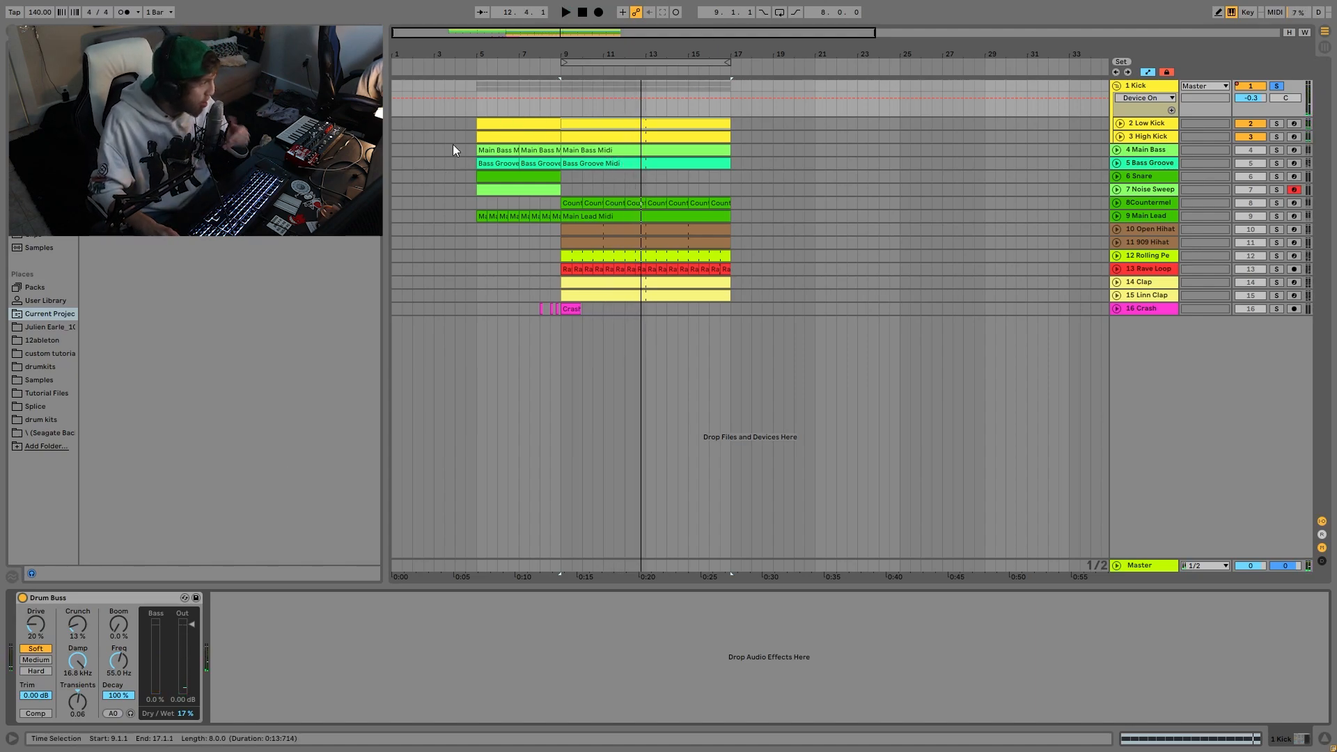
Inspect the device chains of the Main Bass and Main Lead tracks, then return to the Kick group.
click(477, 116)
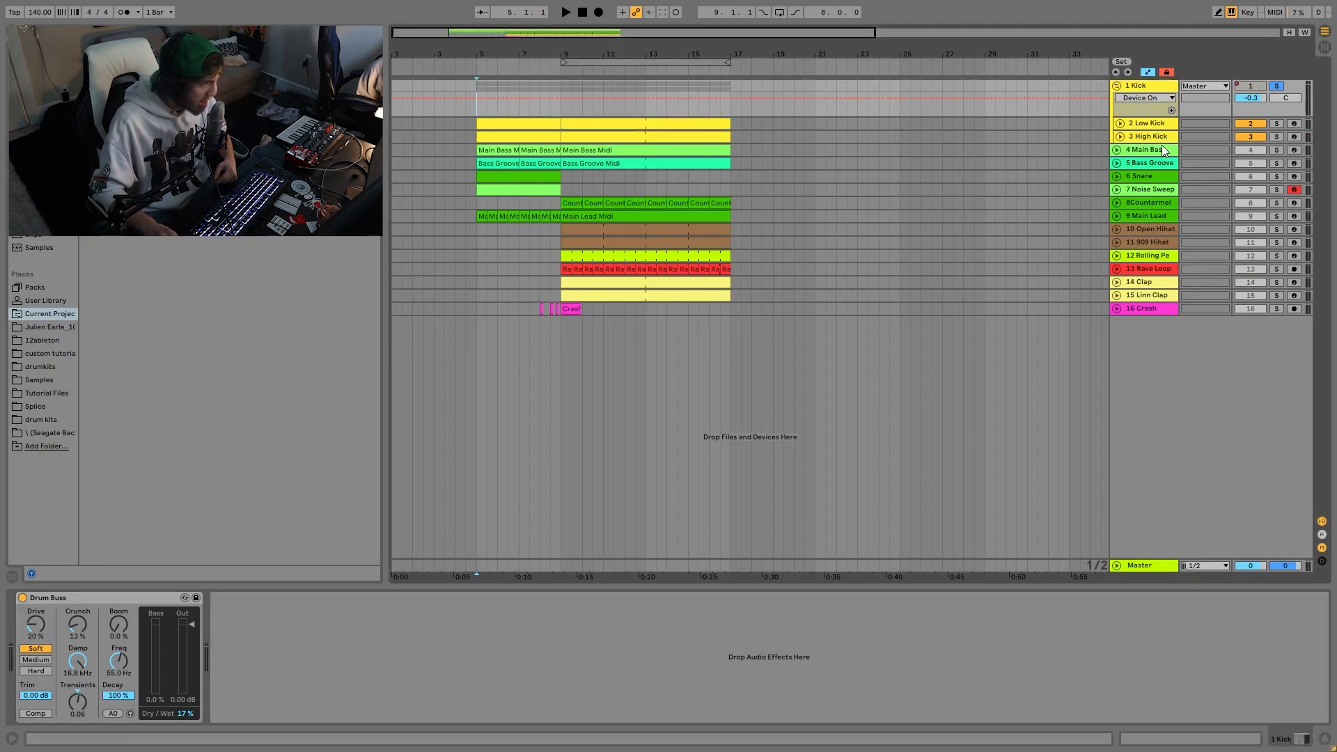
click(496, 149)
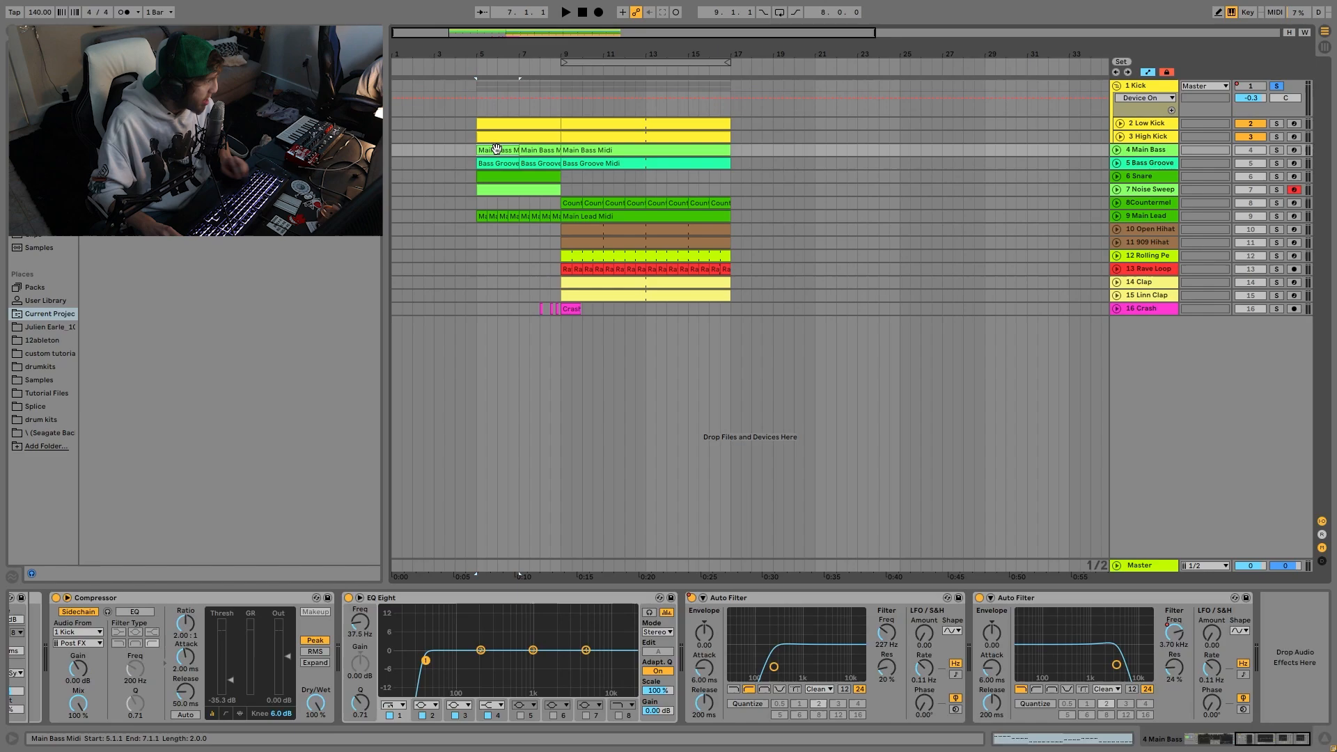
click(554, 217)
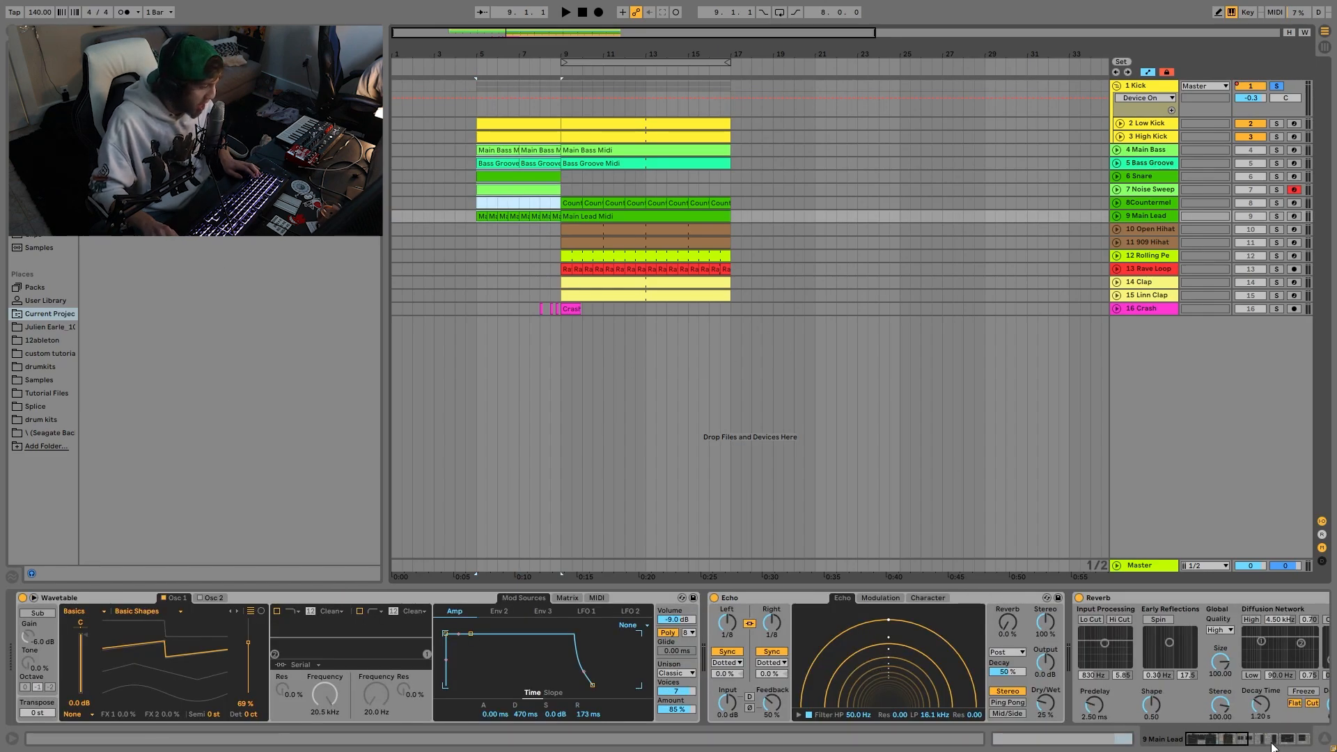
click(1145, 91)
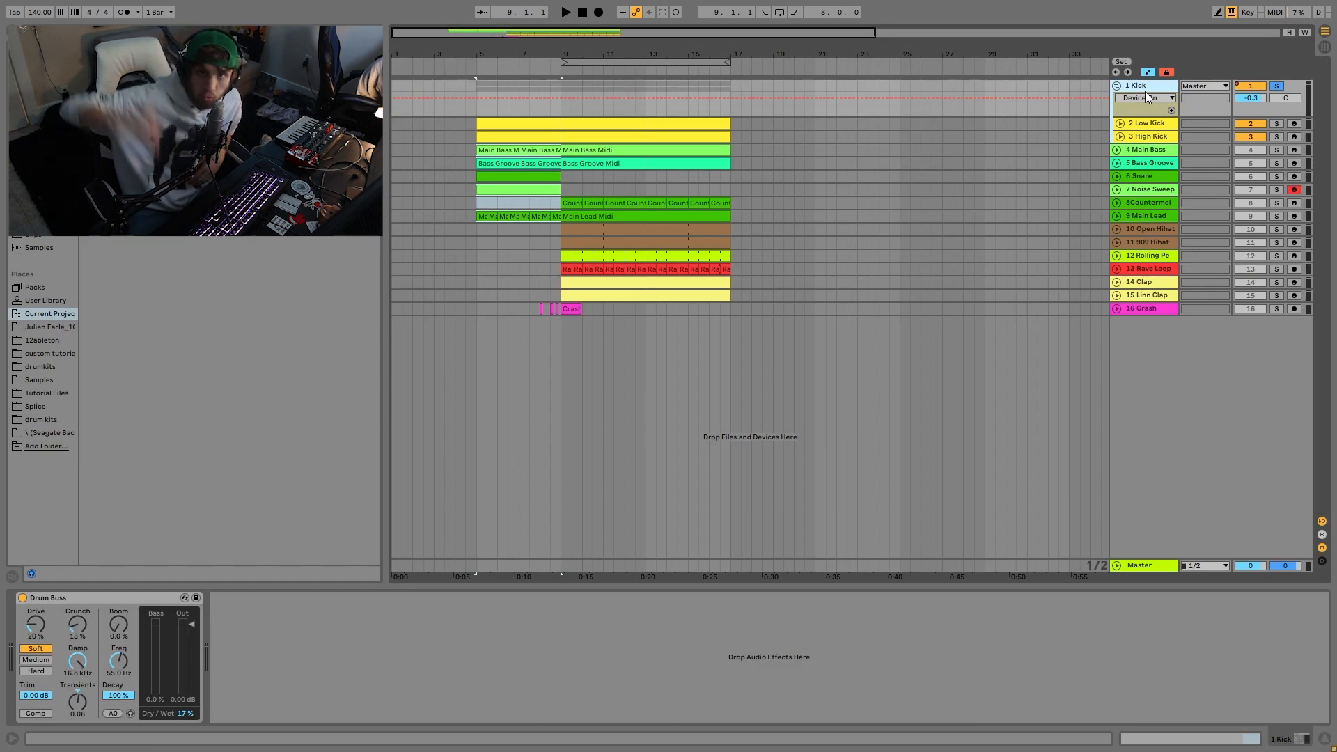
Play the arrangement from bar 5 with the Kick group unsoloed to hear all tracks.
click(485, 106)
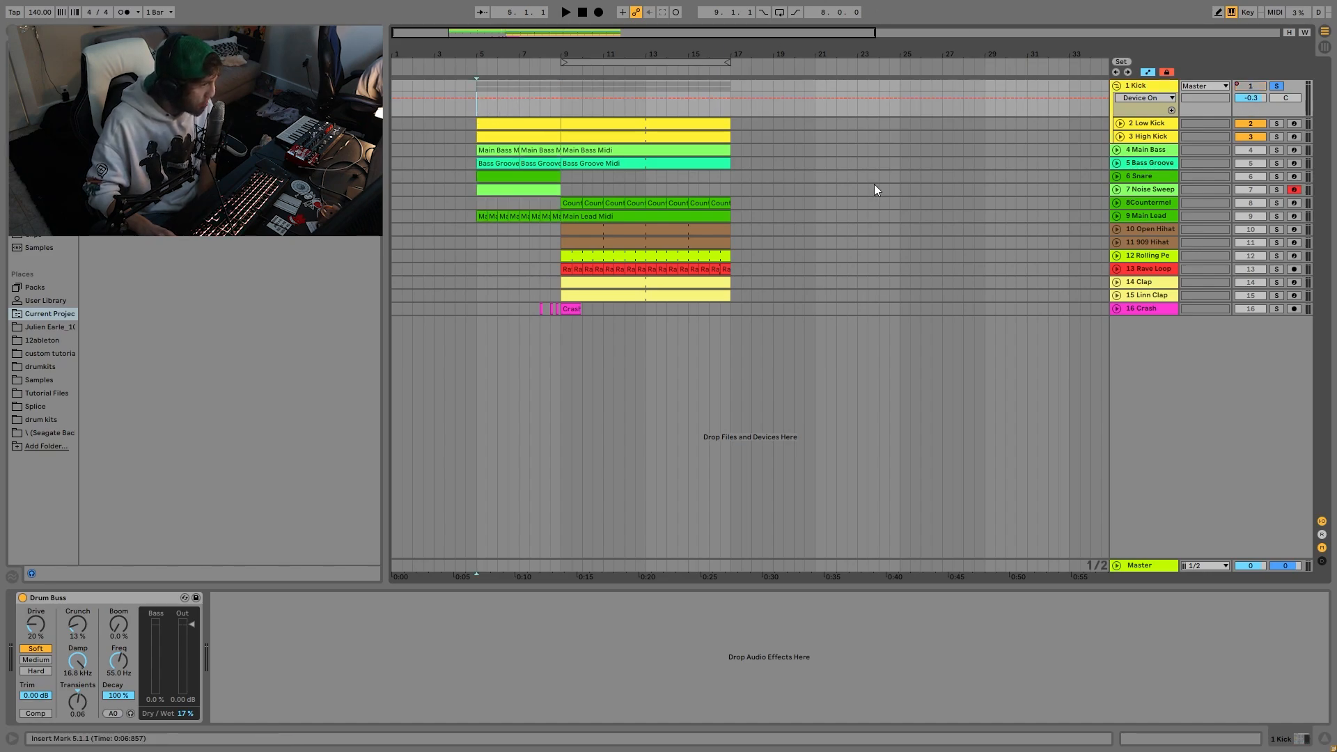
key(space)
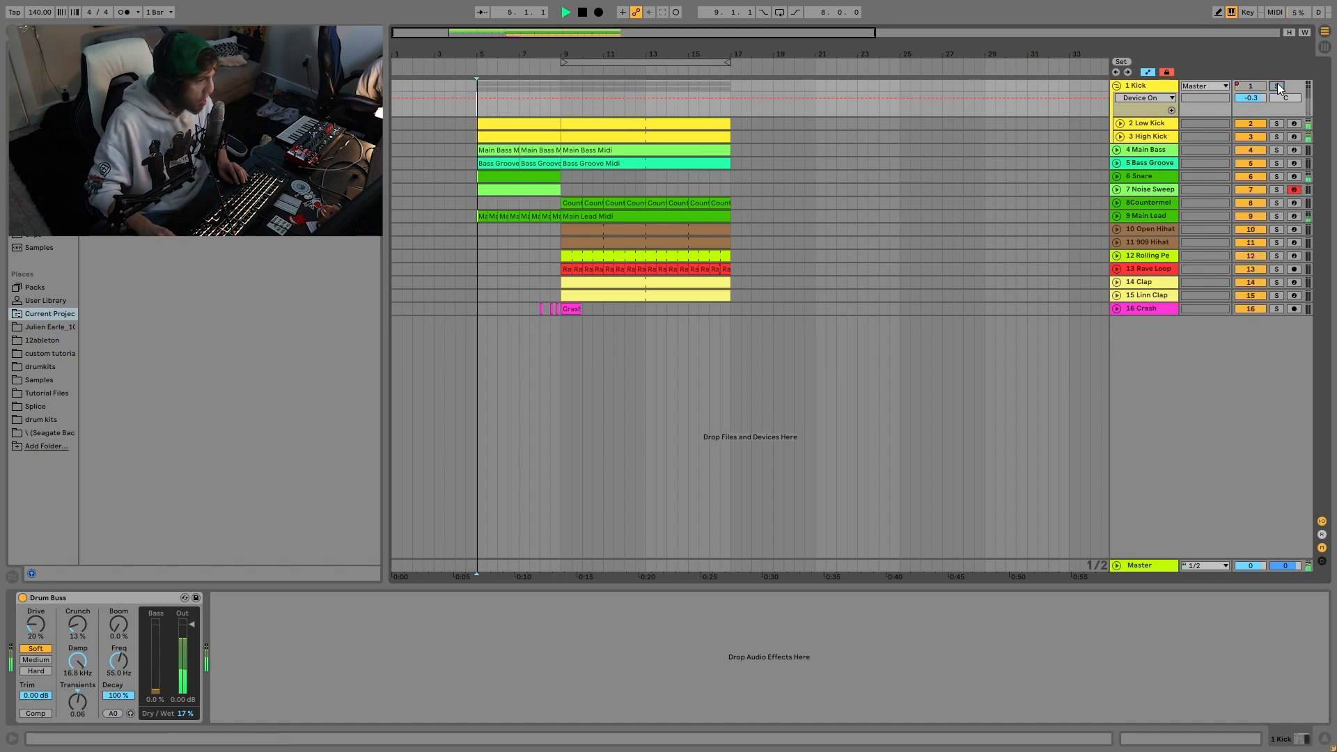
key(space)
Compare bars 5 to 9 during playback with the Low Kick and High Kick clips deactivated and reactivated.
click(531, 132)
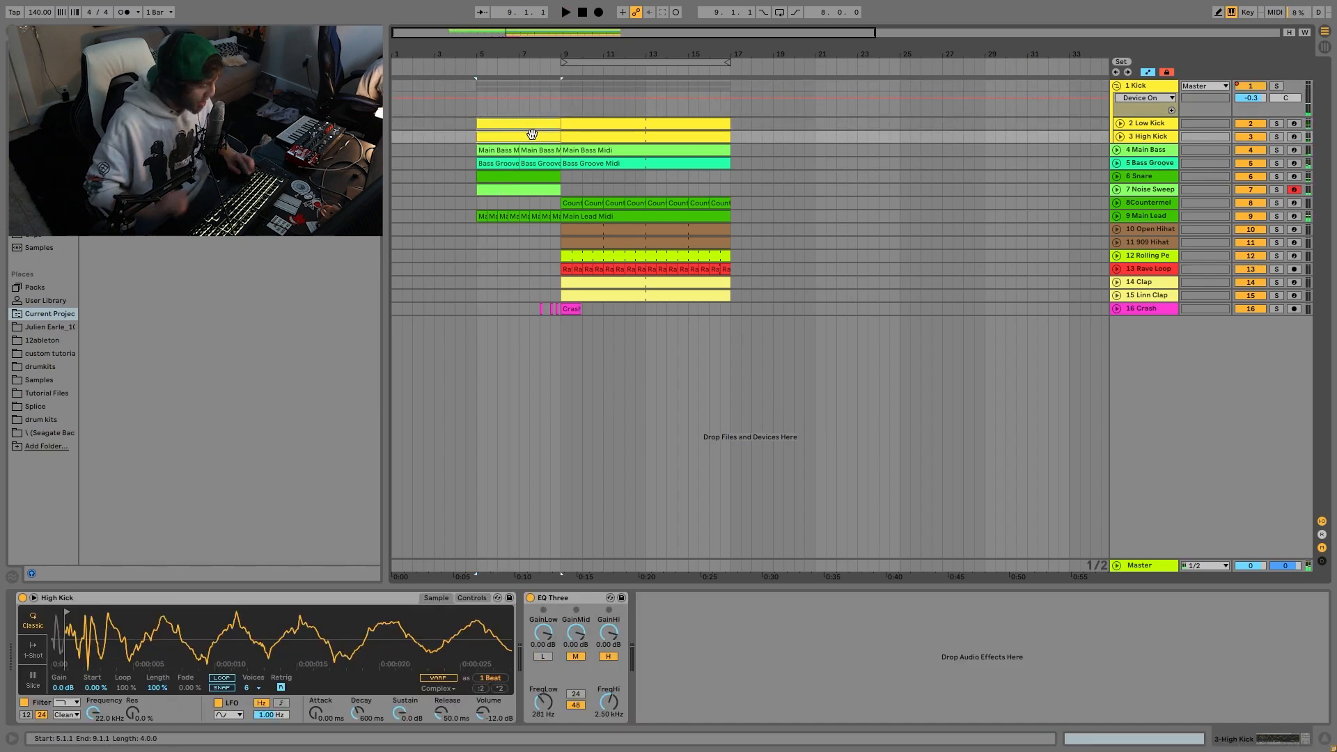
click(532, 134)
key(space)
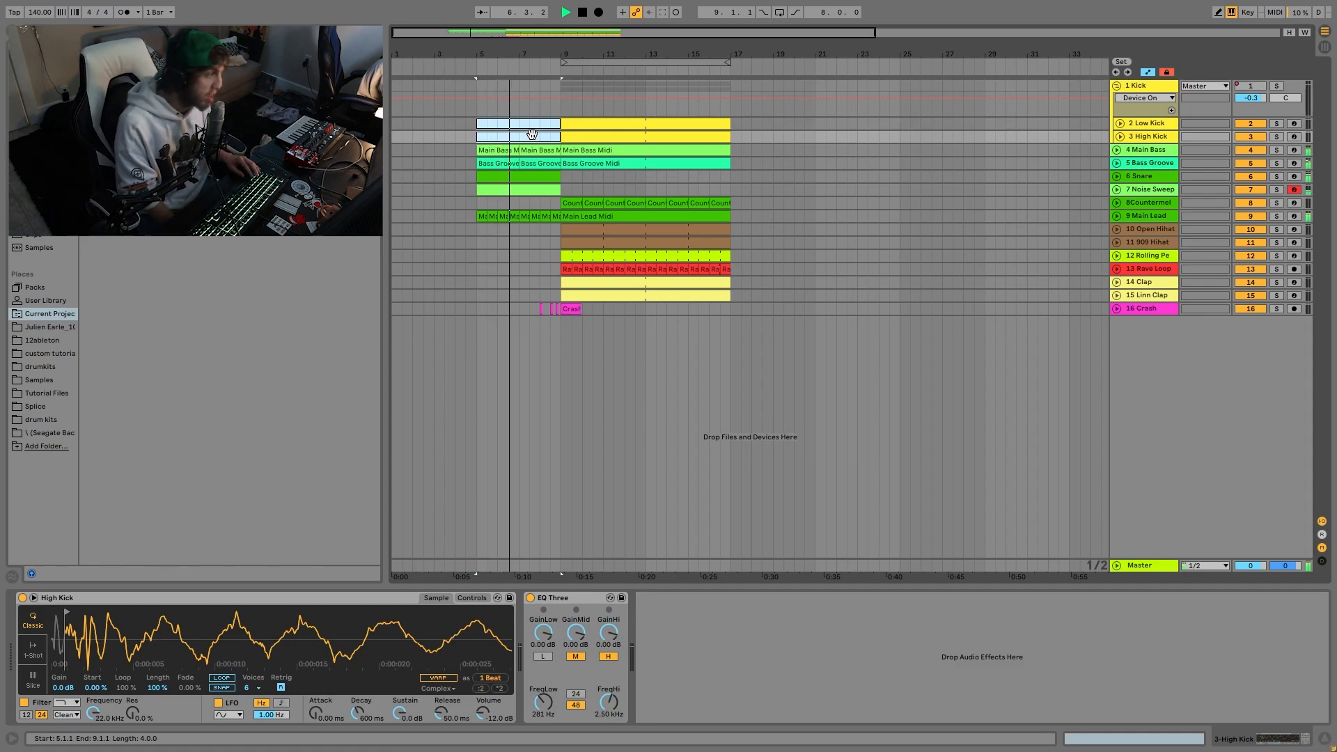
key(0)
key(space)
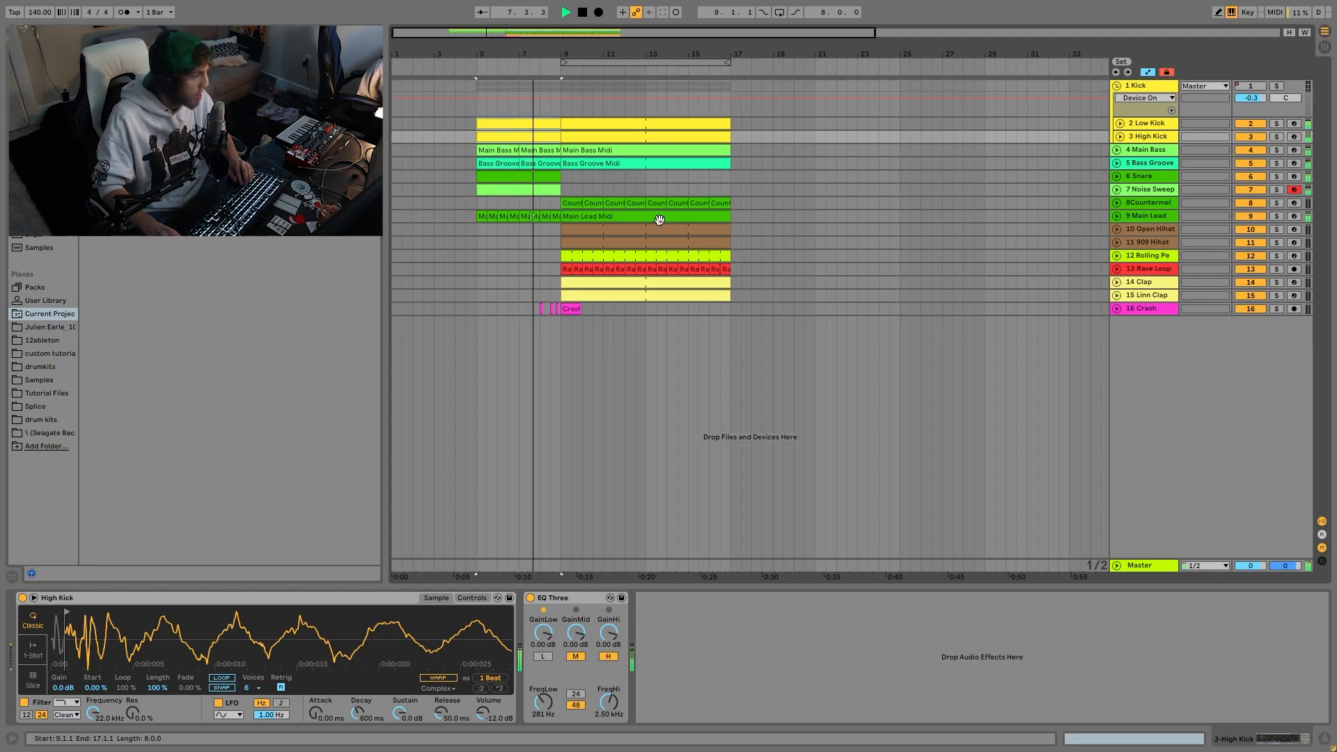
Unfold and solo the Main Bass track, and open its MIDI clip starting at bar 9 in the note editor.
click(771, 147)
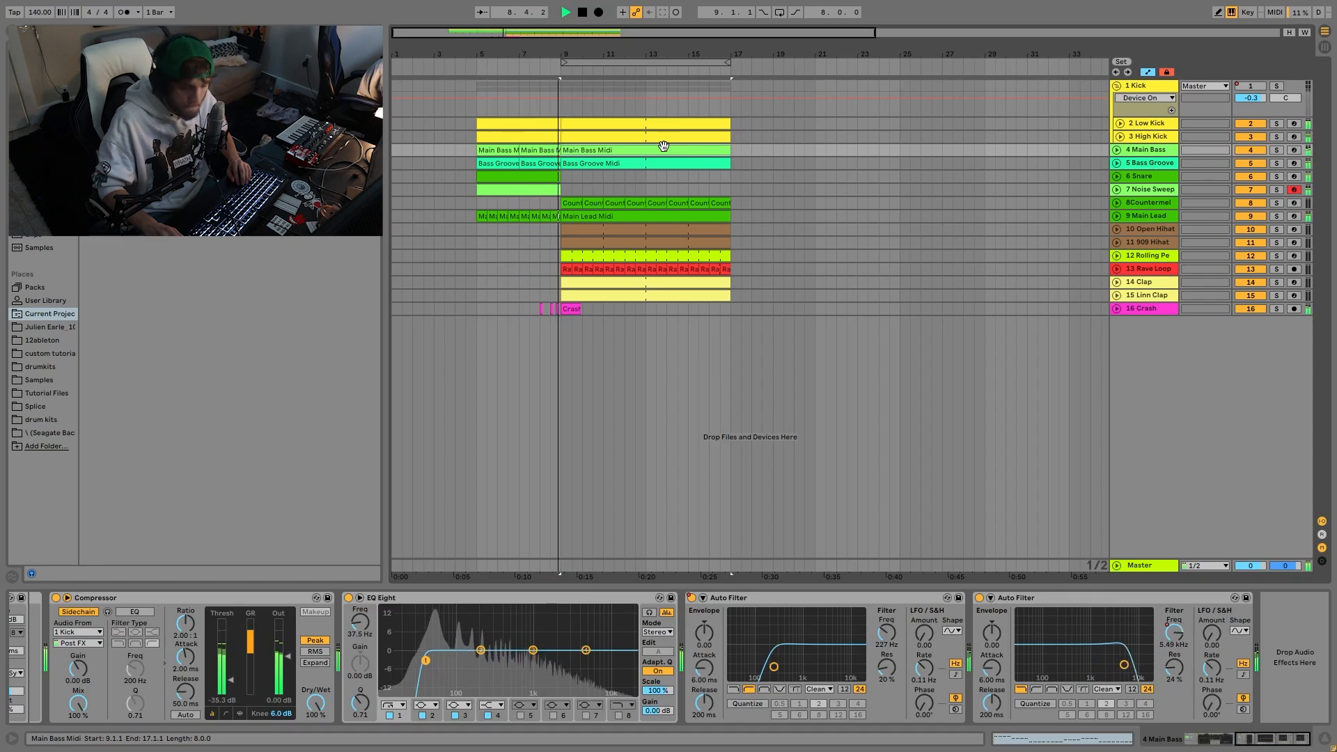
key(space)
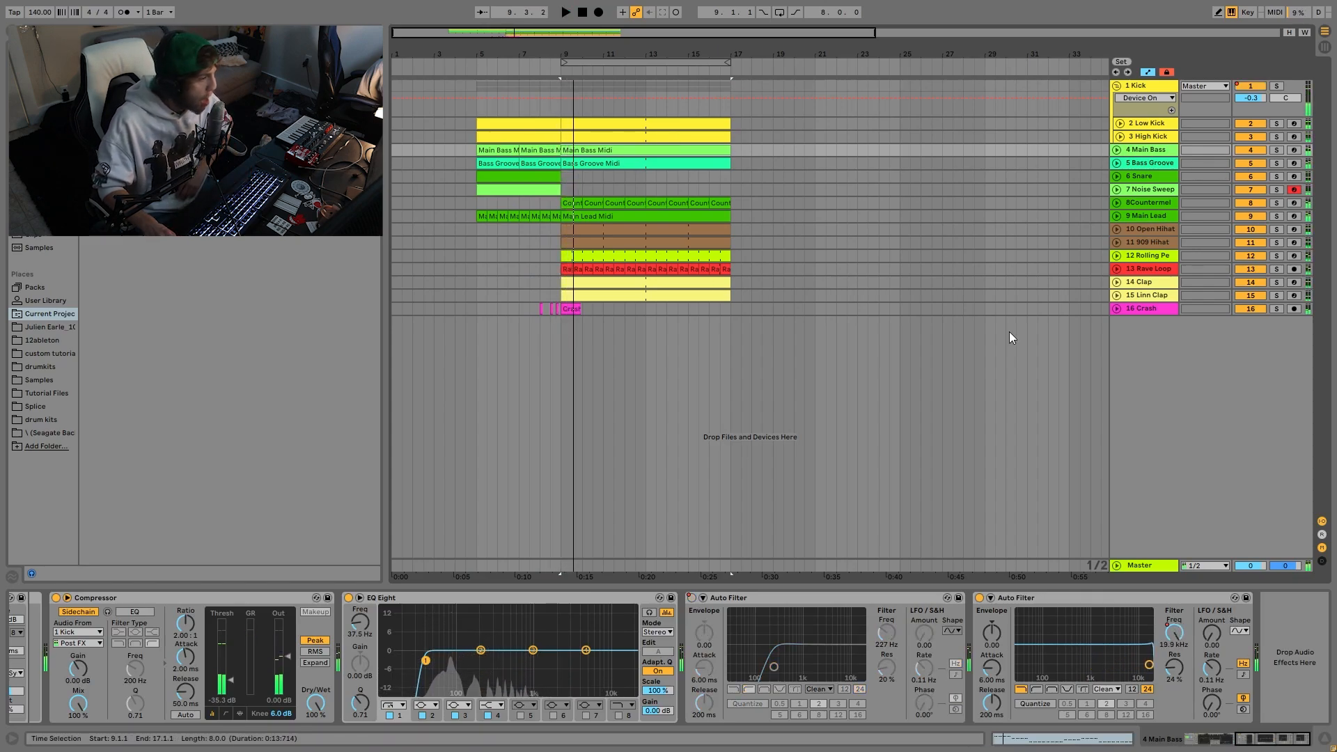
click(1117, 150)
double_click(671, 153)
key(space)
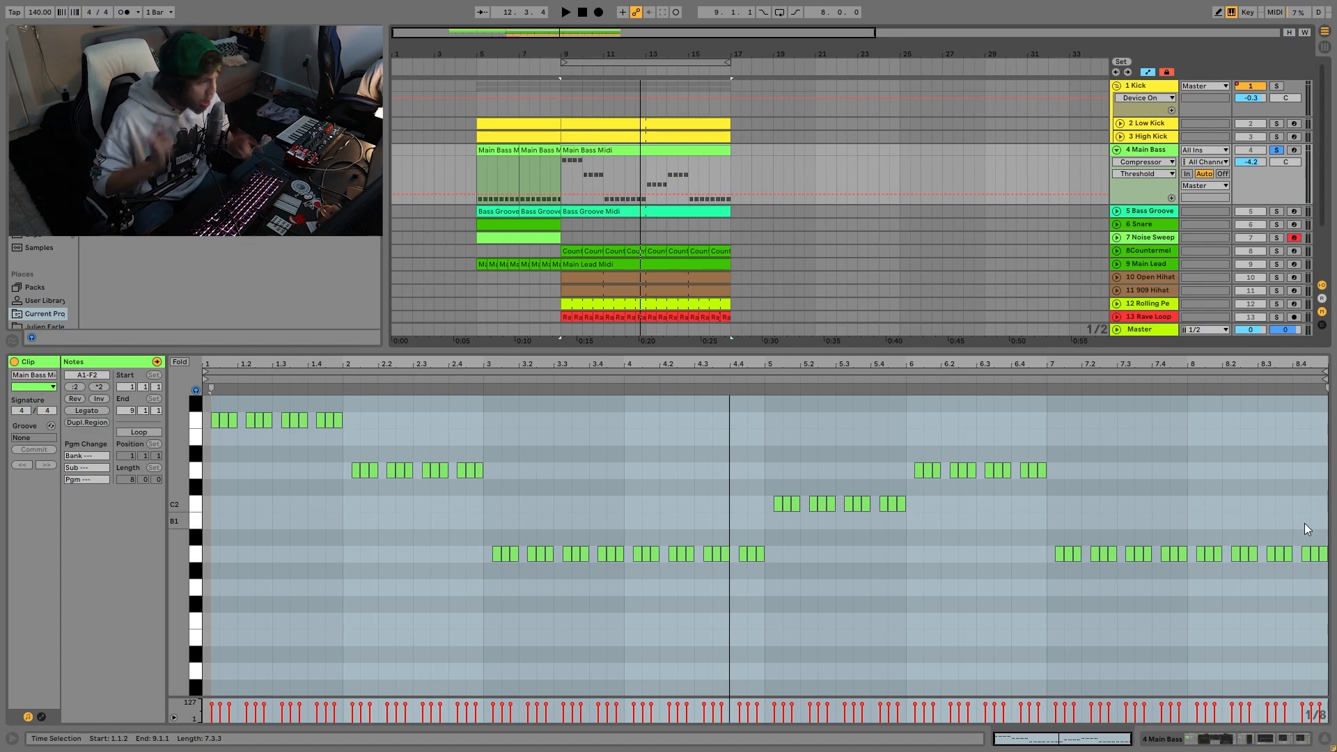
Solo the Kick group alongside Main Bass and play the two together from bar 9.
key(space)
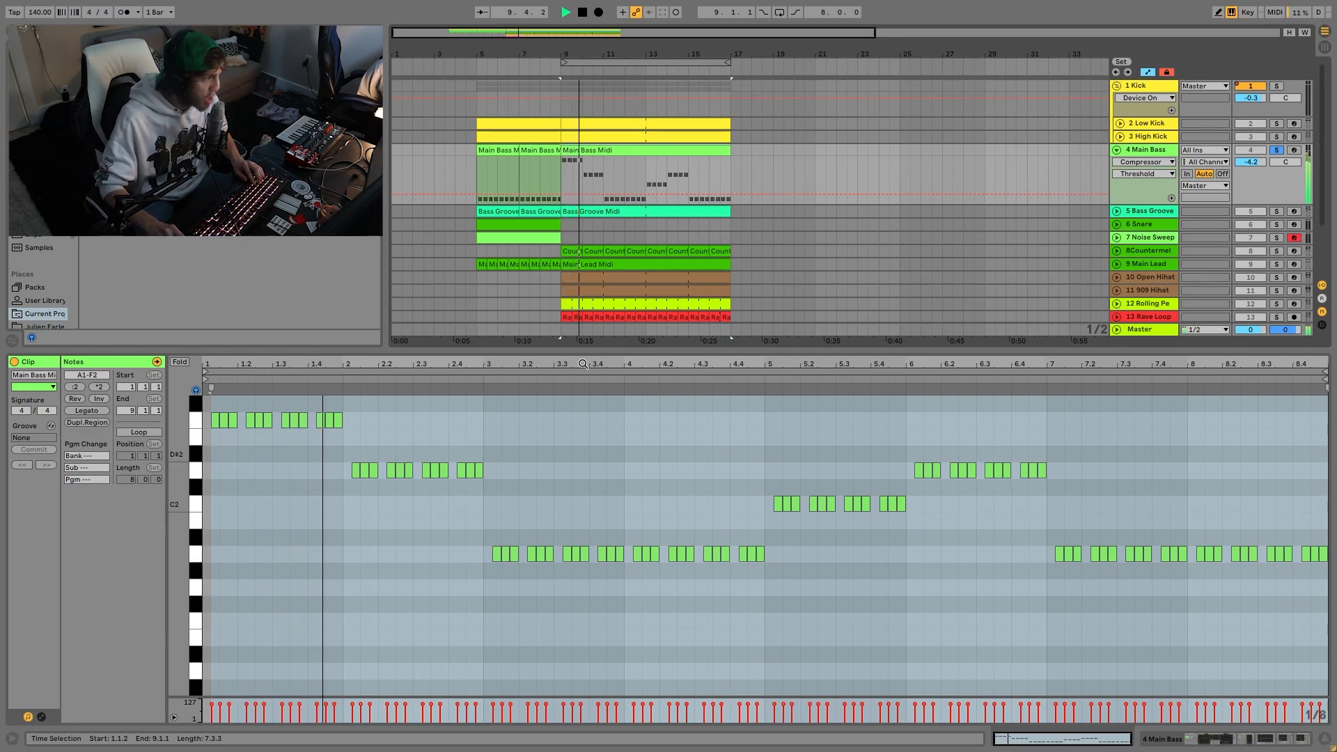
click(1275, 93)
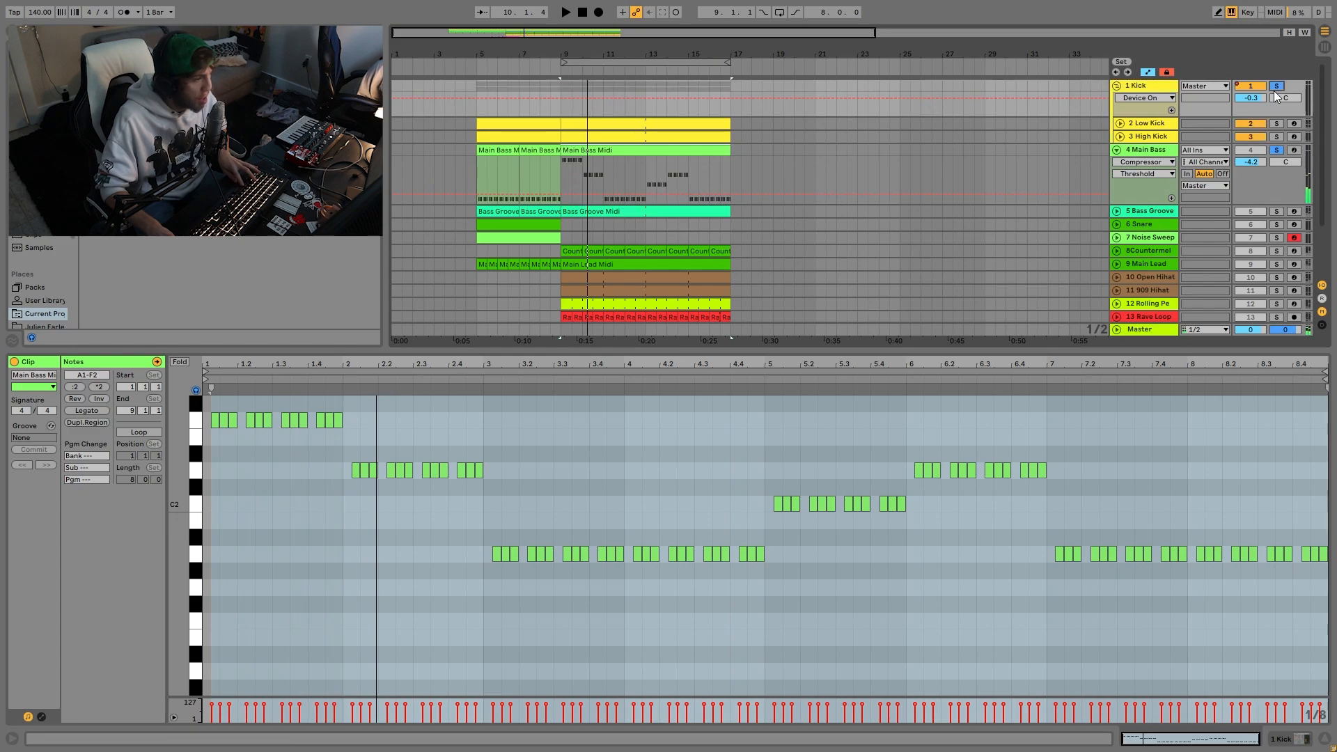
key(space)
key(space)
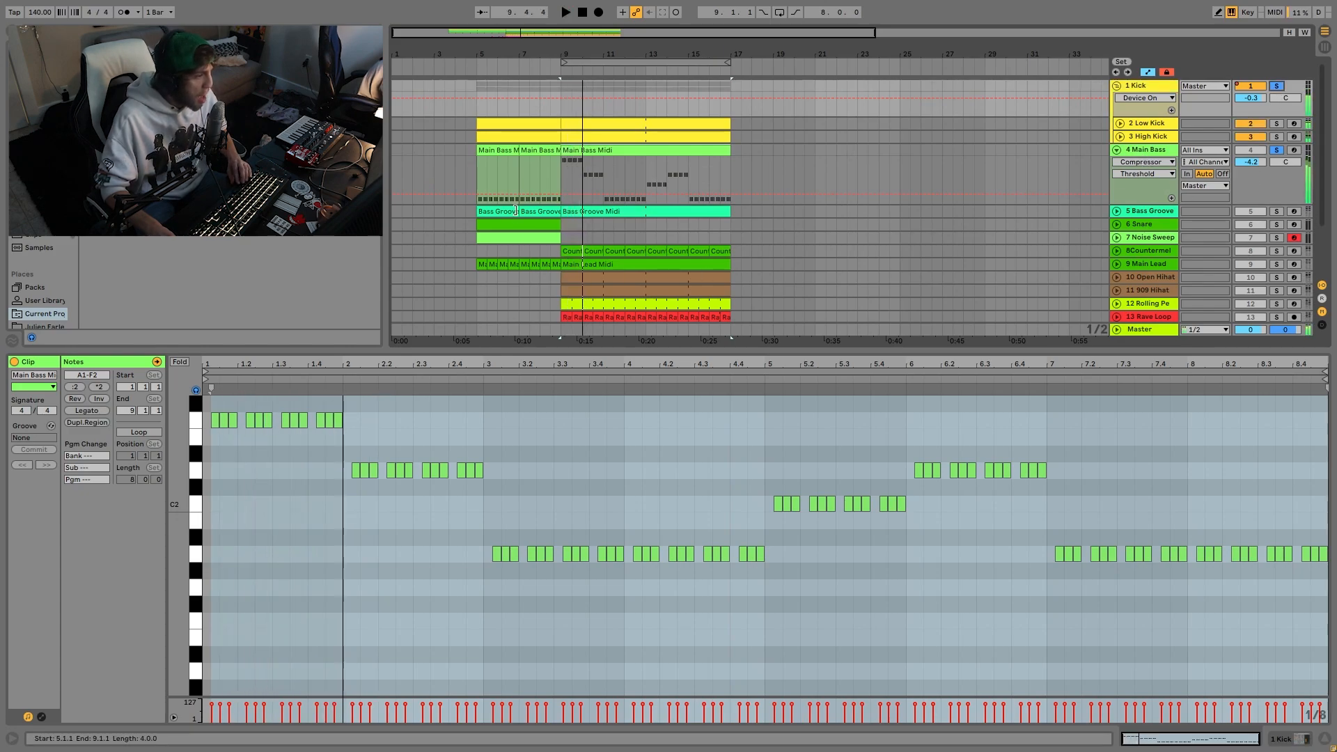
Loop bars 11 to 13 of the Main Bass clip and play that section with the kick.
click(614, 180)
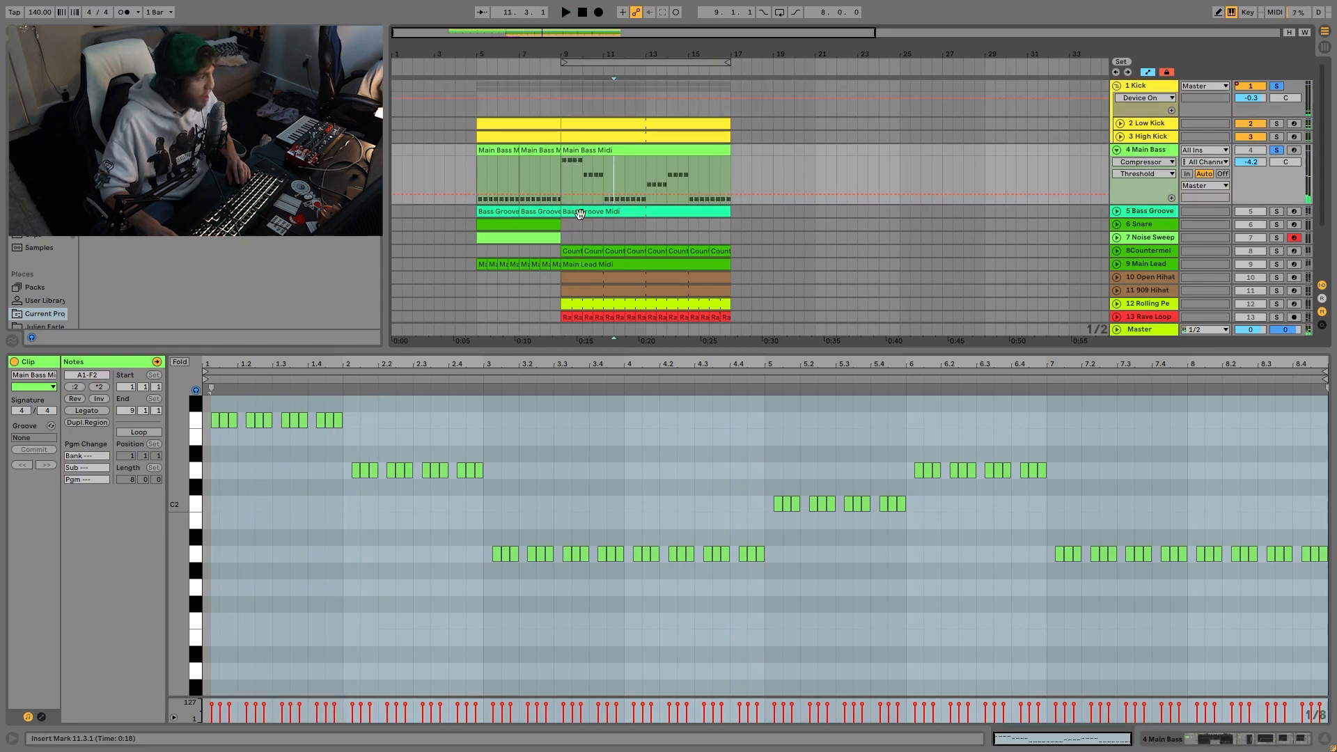
click(603, 175)
key(space)
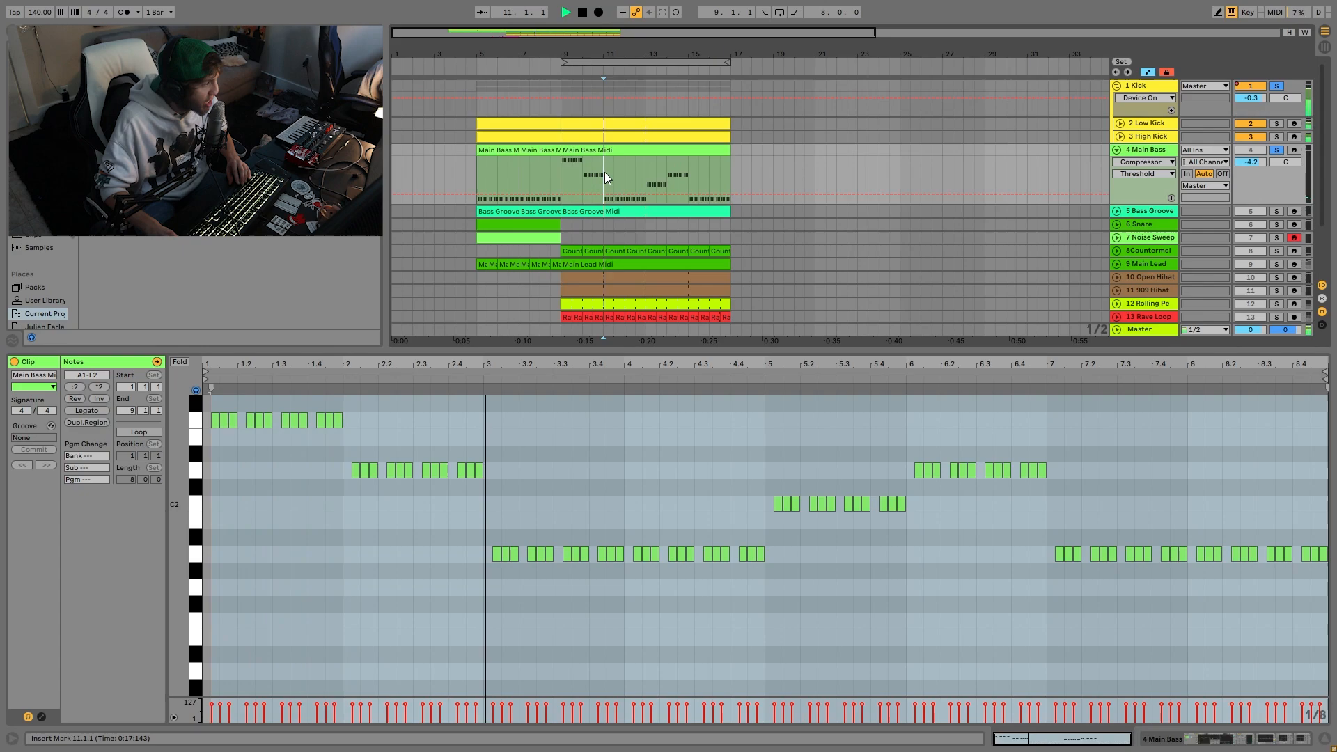
shift+click(648, 175)
key(ctrl+l)
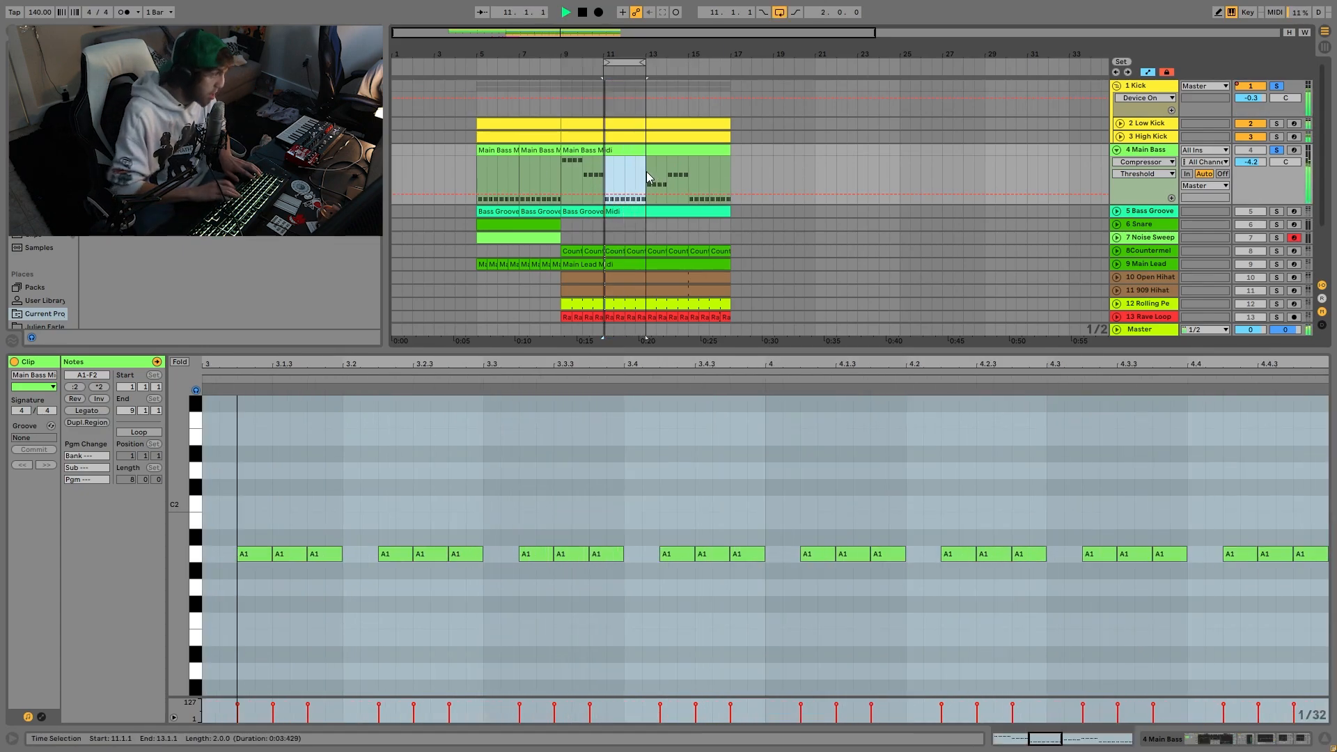
key(space)
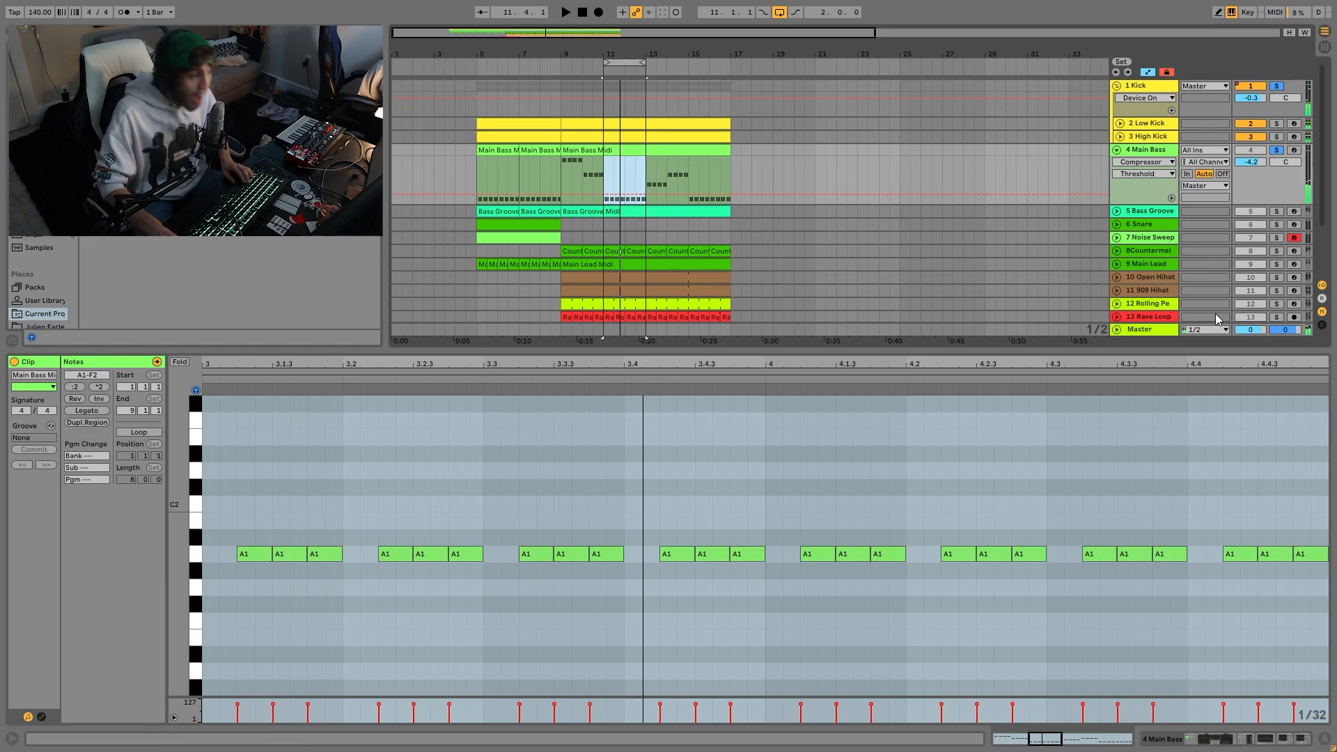
Solo and unfold Bass Groove alongside Main Bass, and view both tracks' bar 9 clips together in the note editor during playback.
click(1276, 211)
key(space)
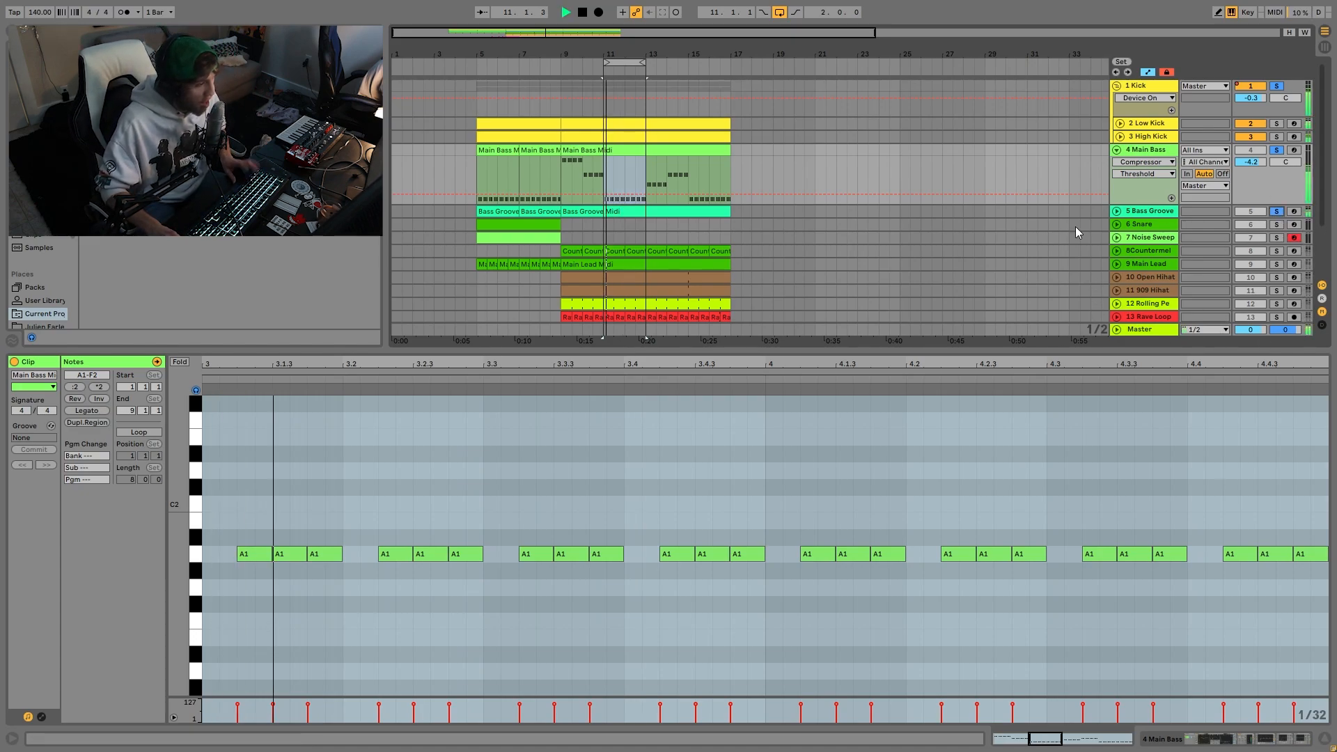
click(1116, 212)
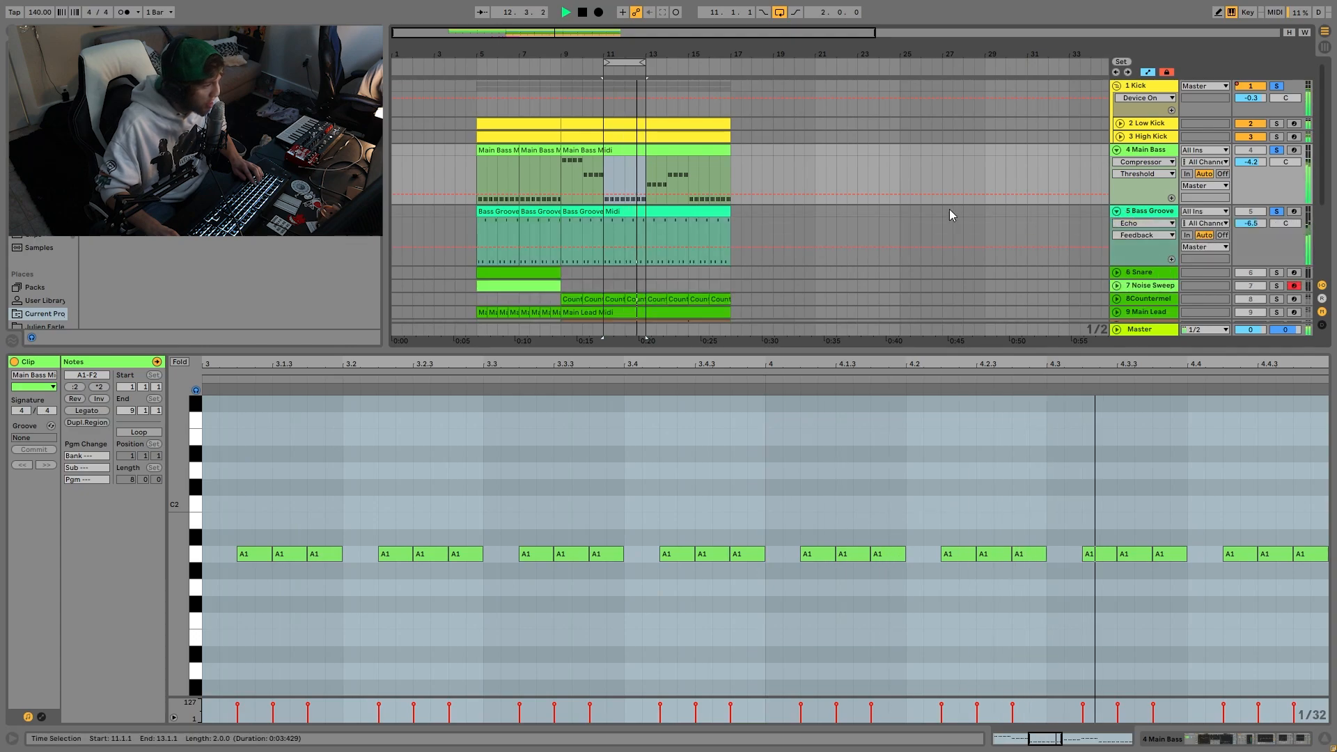
click(629, 212)
shift+click(635, 150)
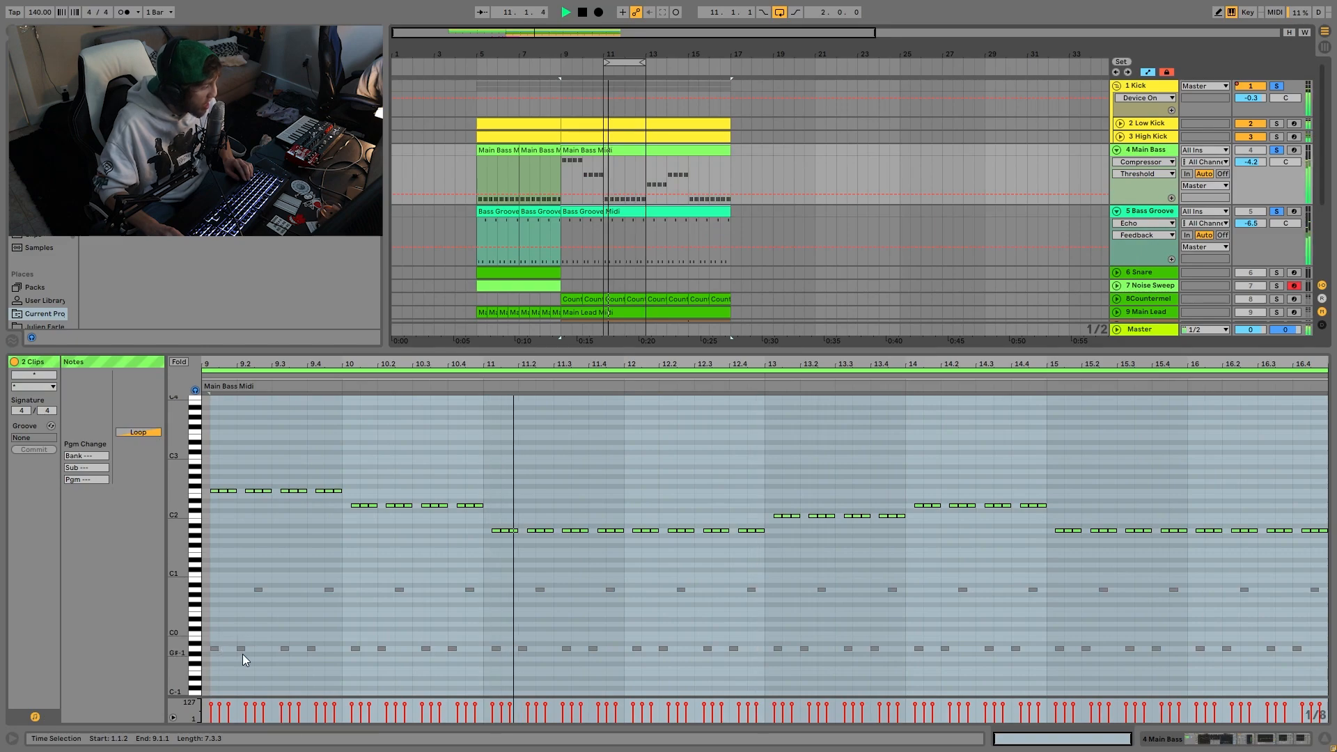
Show the Bass Groove devices, unsolo the Kick group, and play Main Bass and Bass Groove together from bar 9.
click(1160, 211)
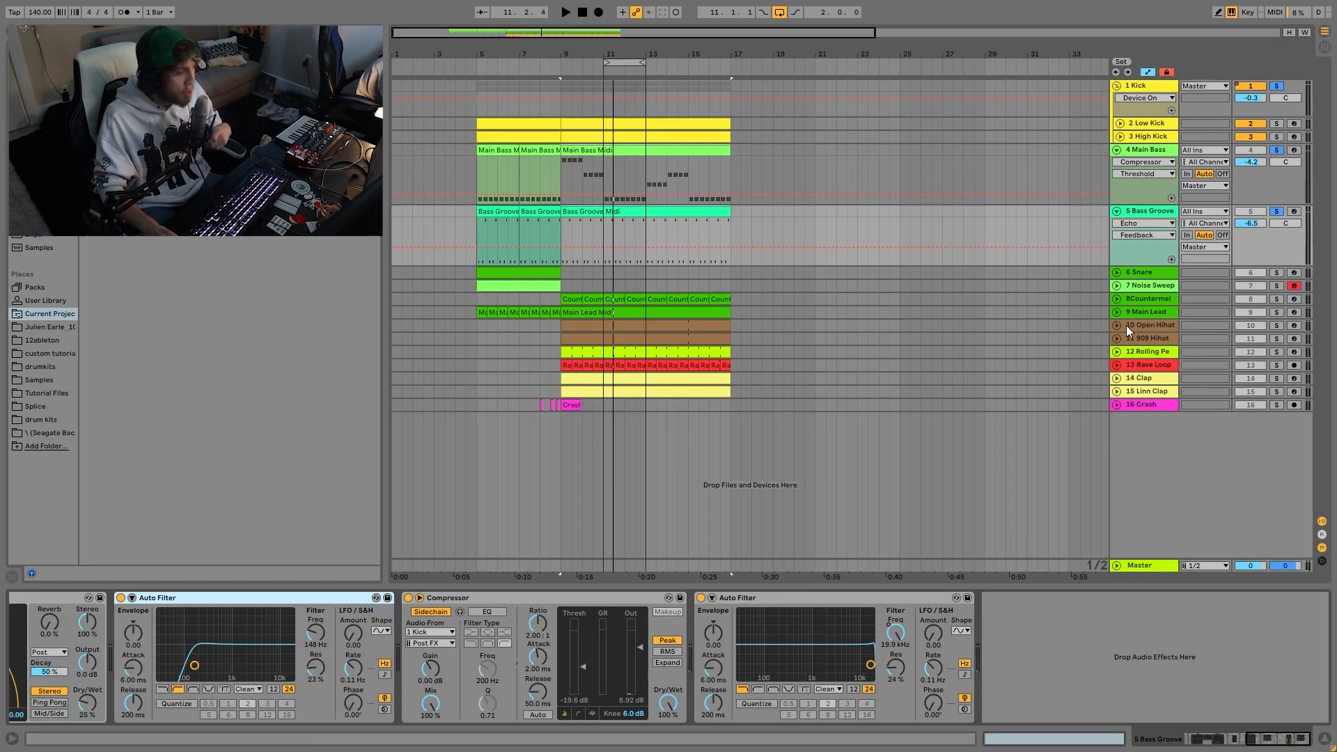
click(1278, 87)
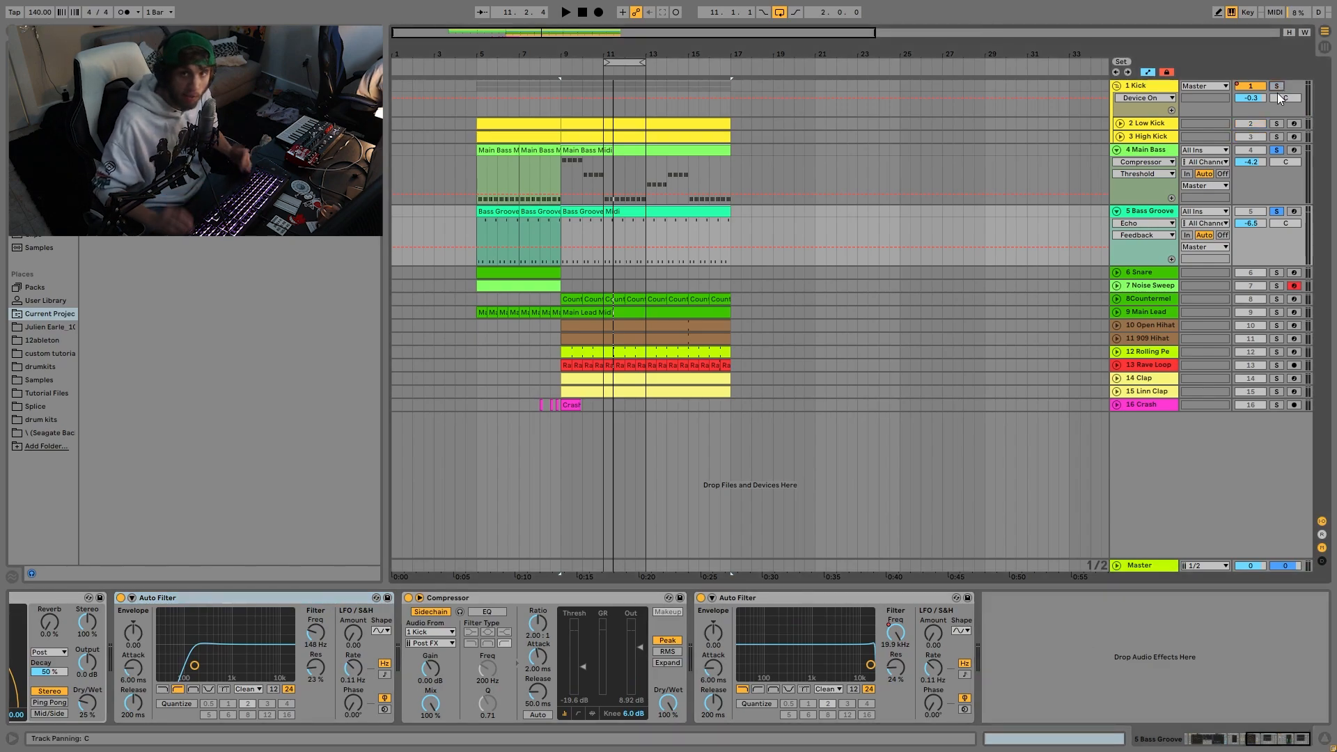
key(space)
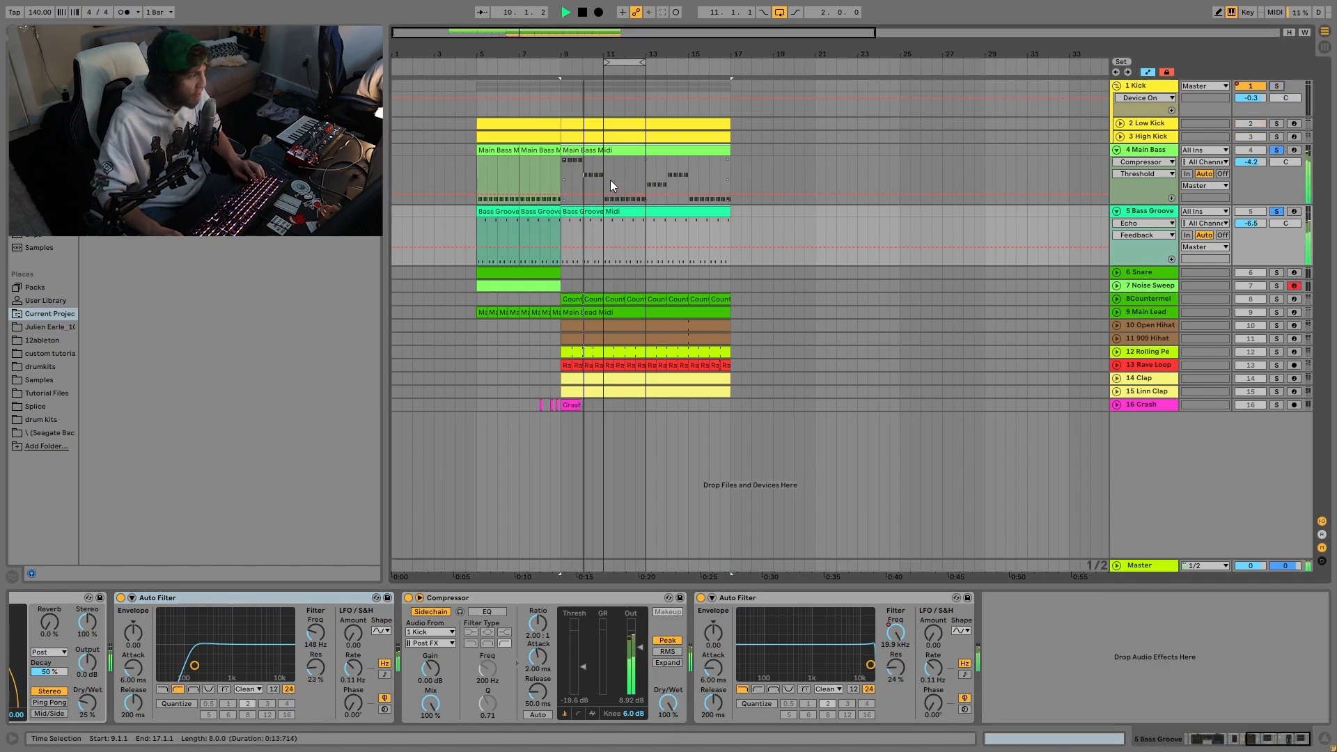
click(603, 236)
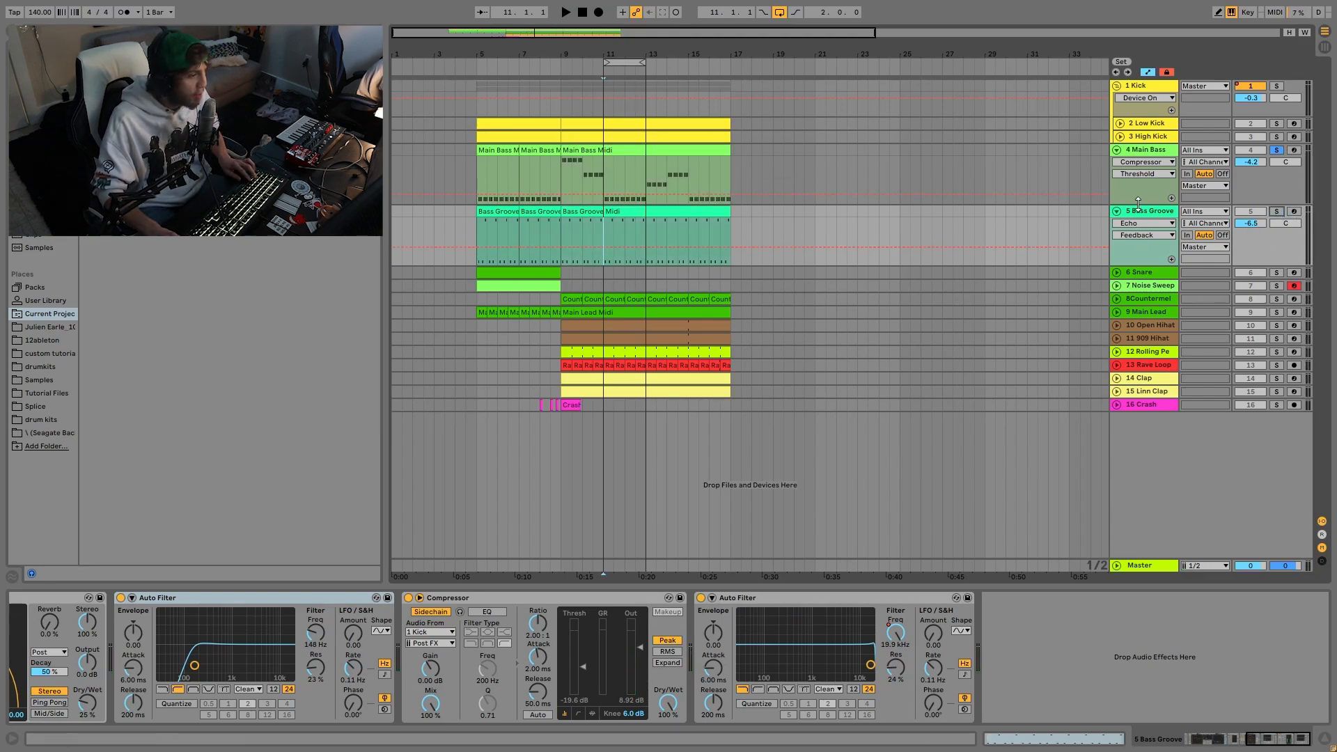
Try the Main Bass pattern with the leading F2 notes of beats 1 and 2 removed and single longer F2 notes instead.
double_click(596, 144)
click(214, 419)
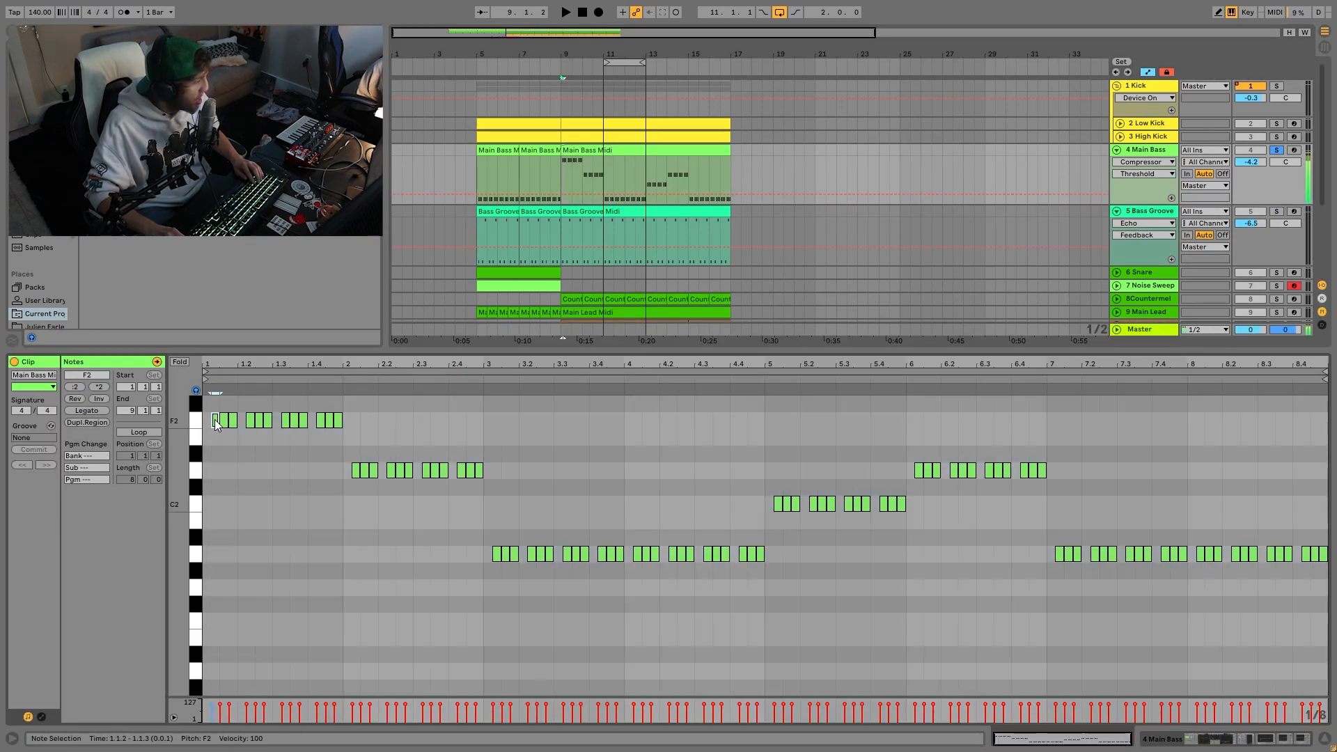
double_click(251, 423)
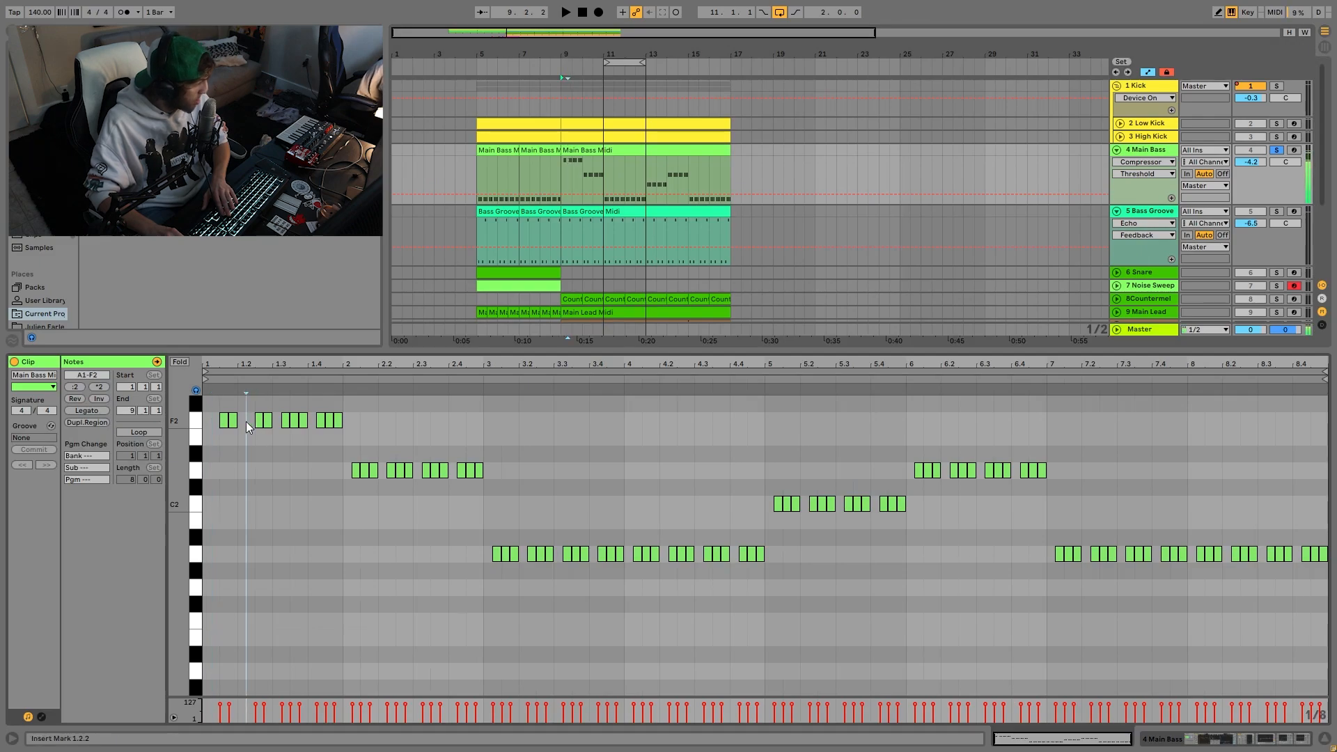
key(space)
key(space)
click(227, 422)
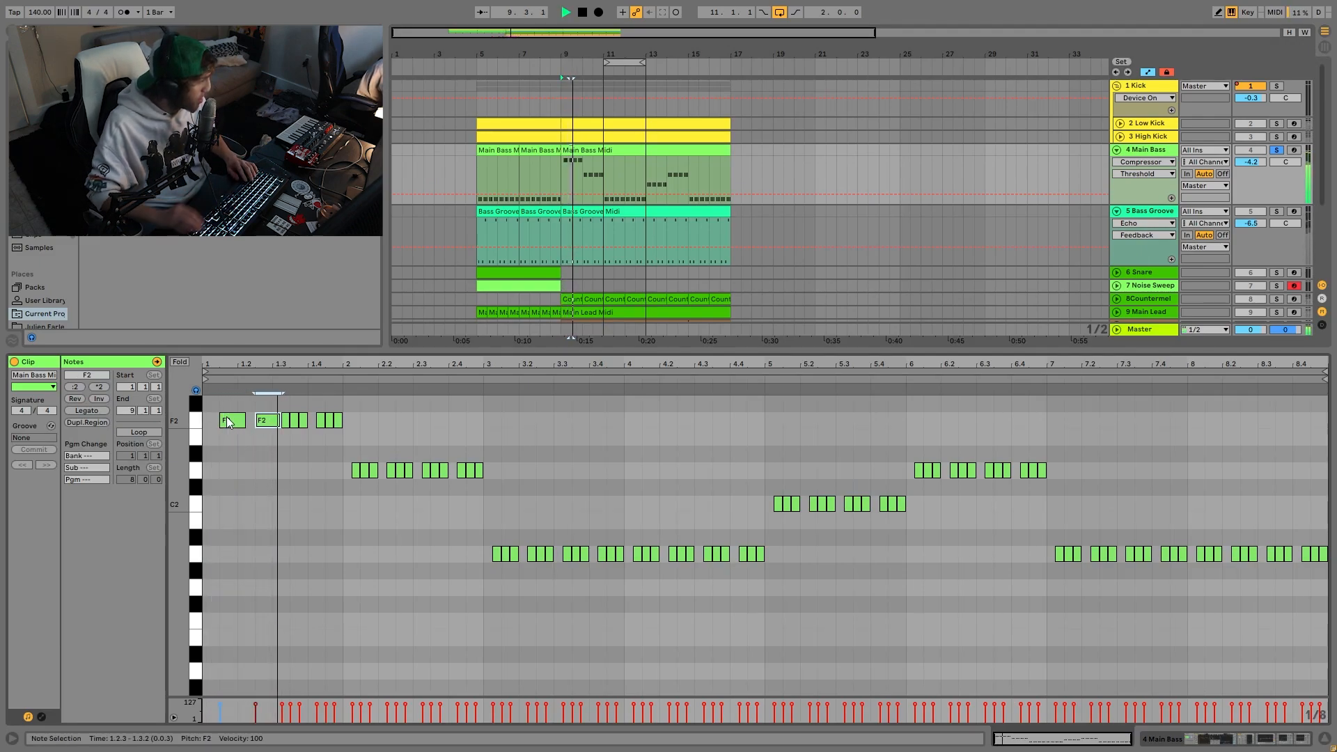
key(Left)
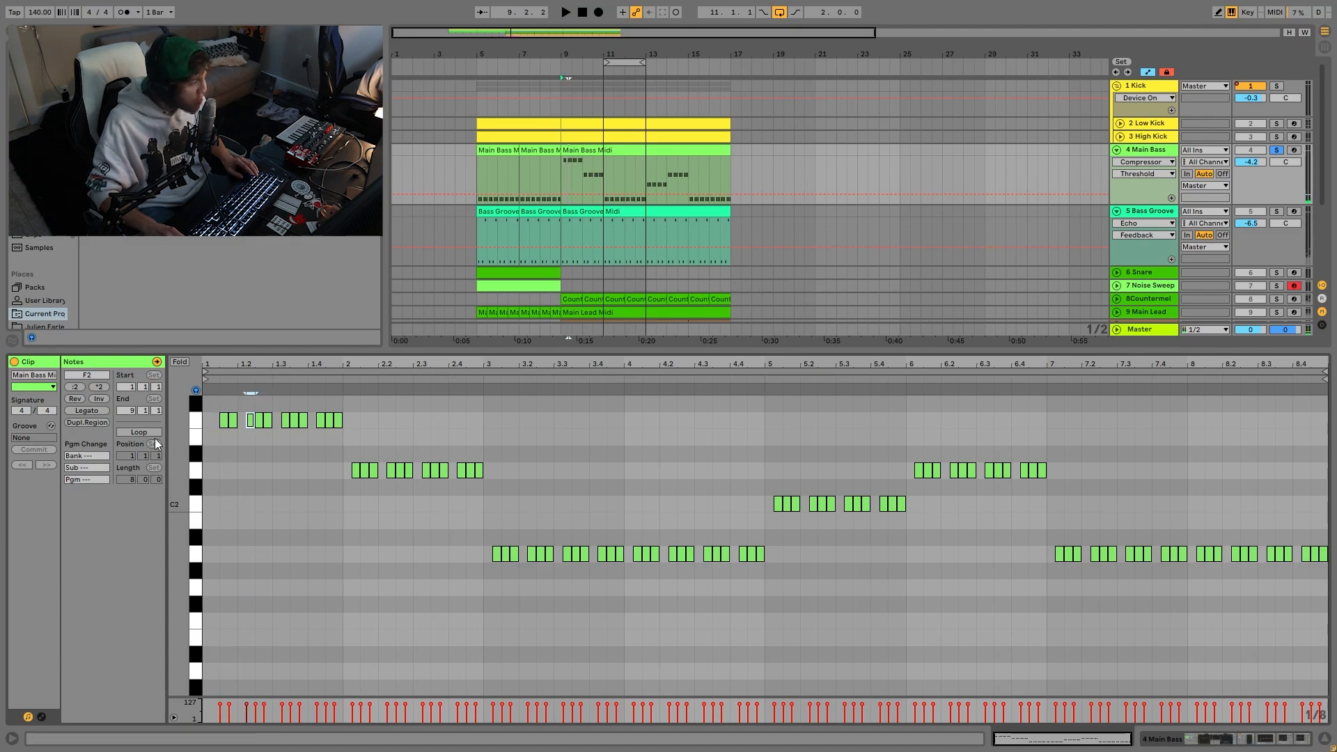
Play Main Bass from bar 9 and compare it with Bass Groove soloed in and out, with the Main Bass devices shown.
key(space)
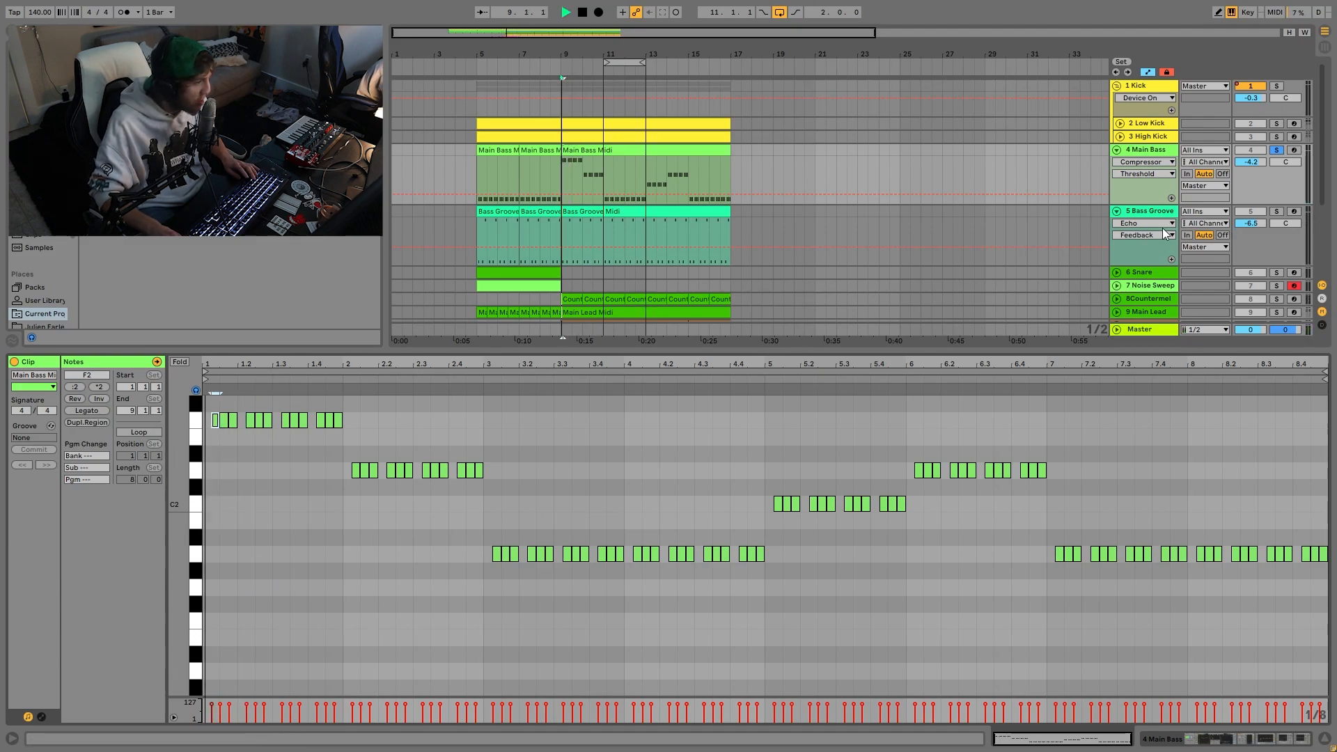
click(1276, 212)
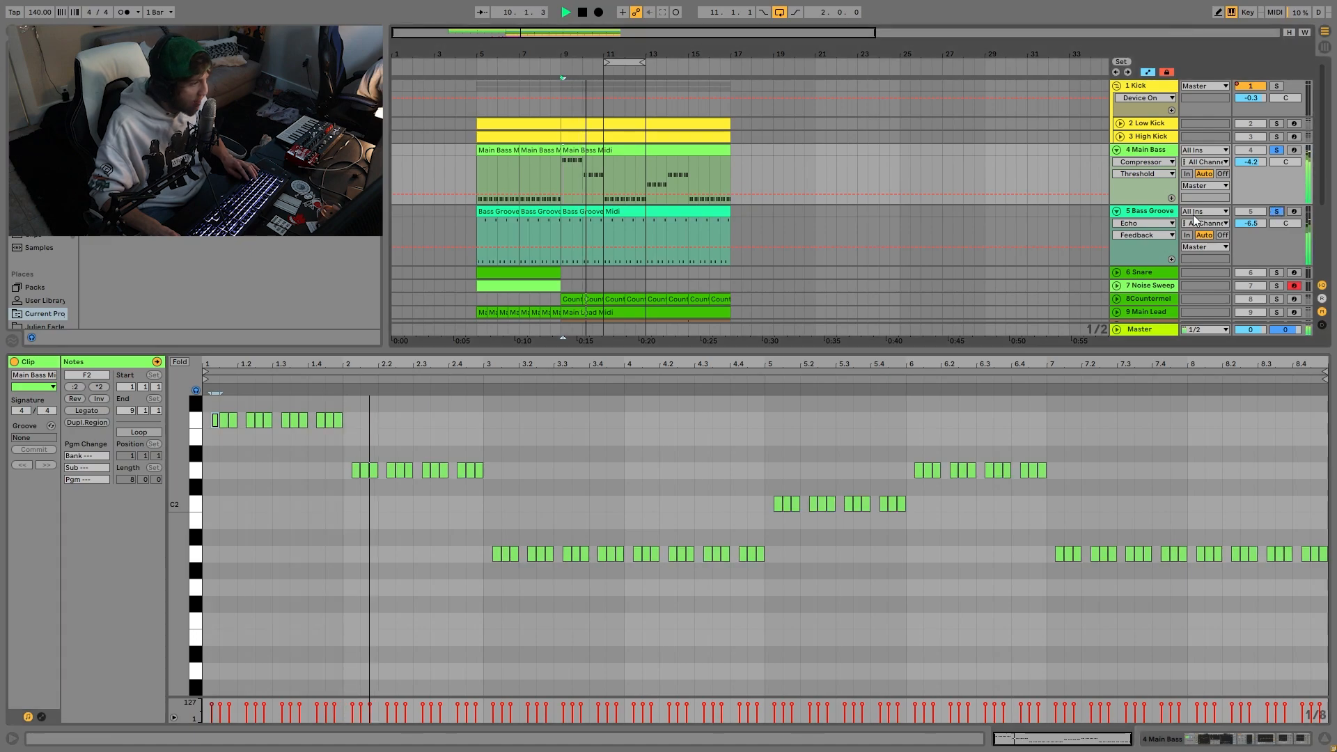
click(1147, 150)
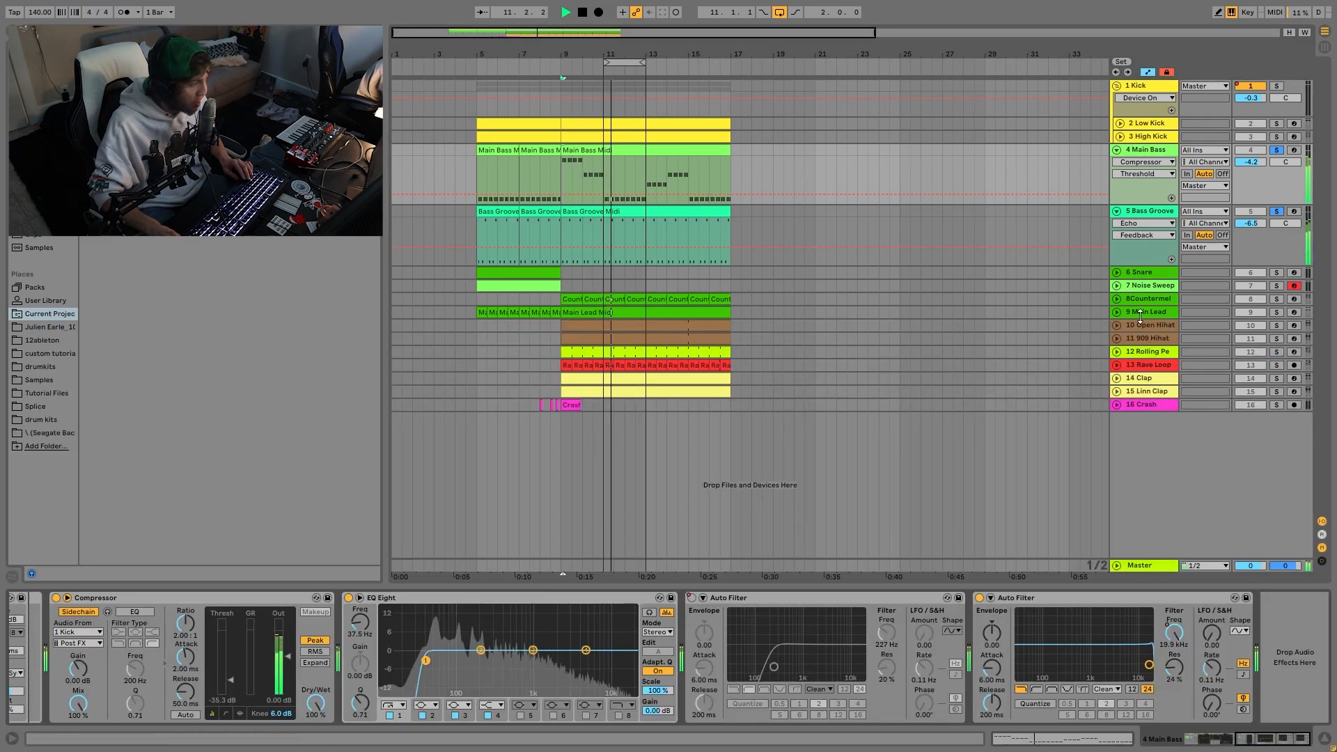
click(1278, 213)
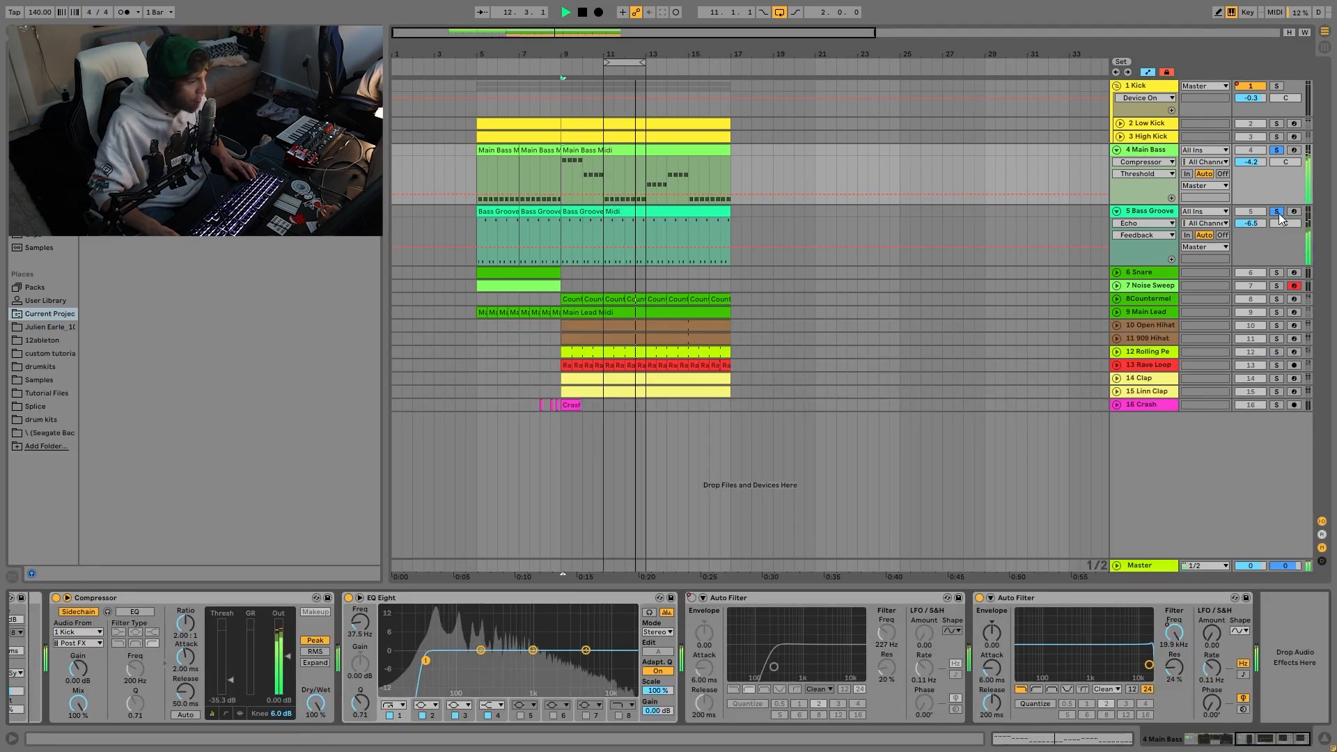
key(space)
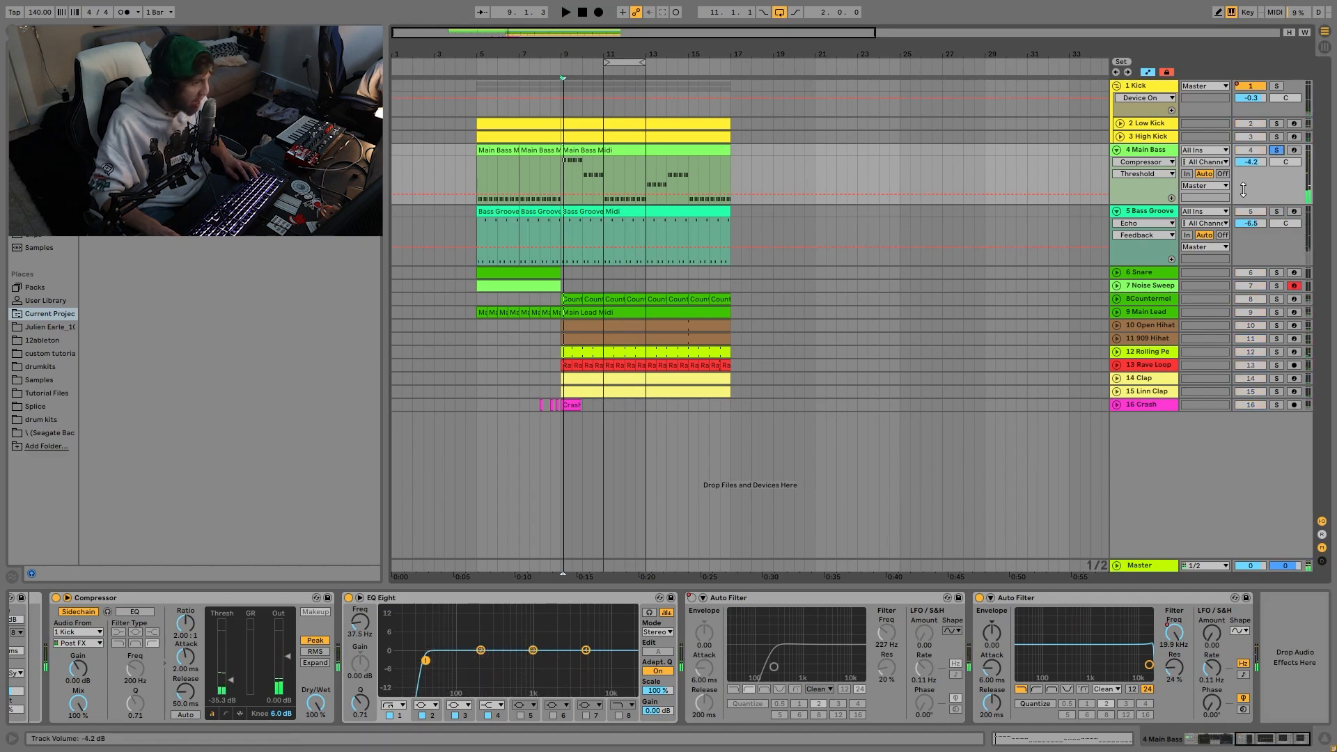
Play the soloed Main Bass alone from bar 11.
click(611, 172)
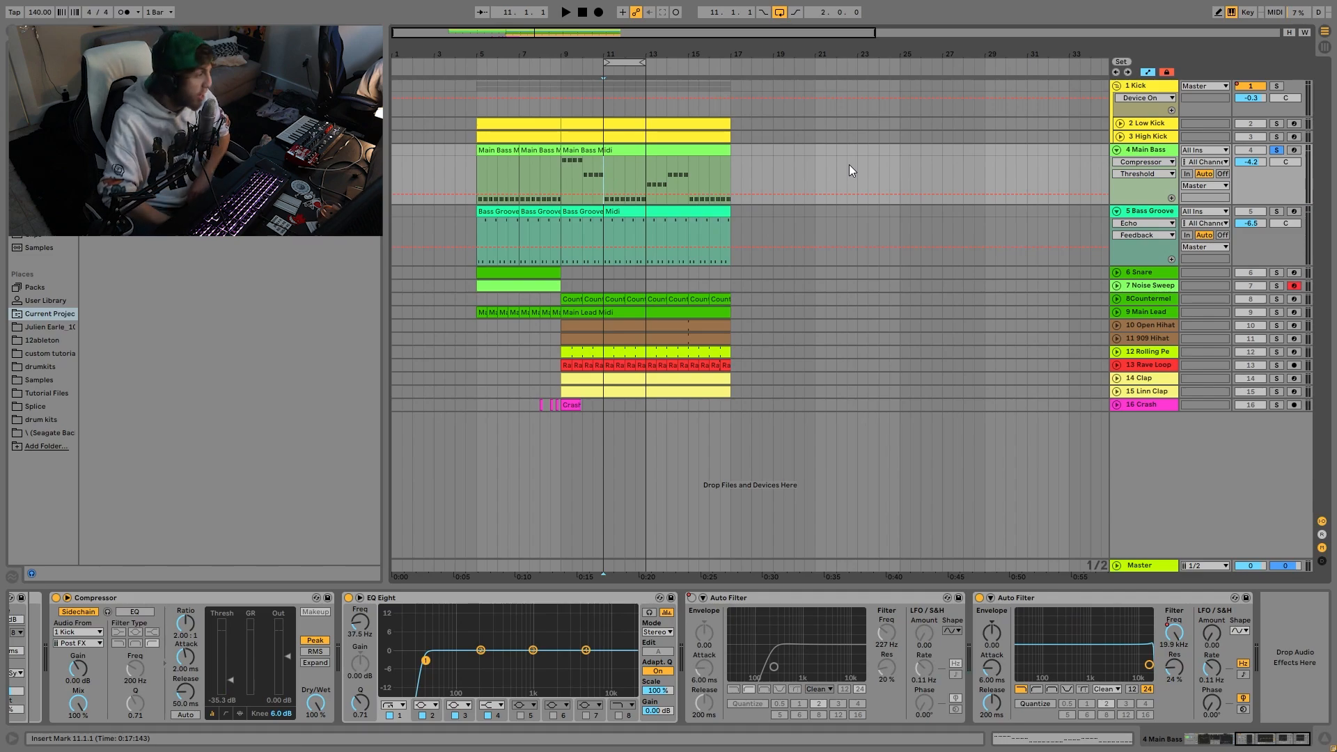
key(space)
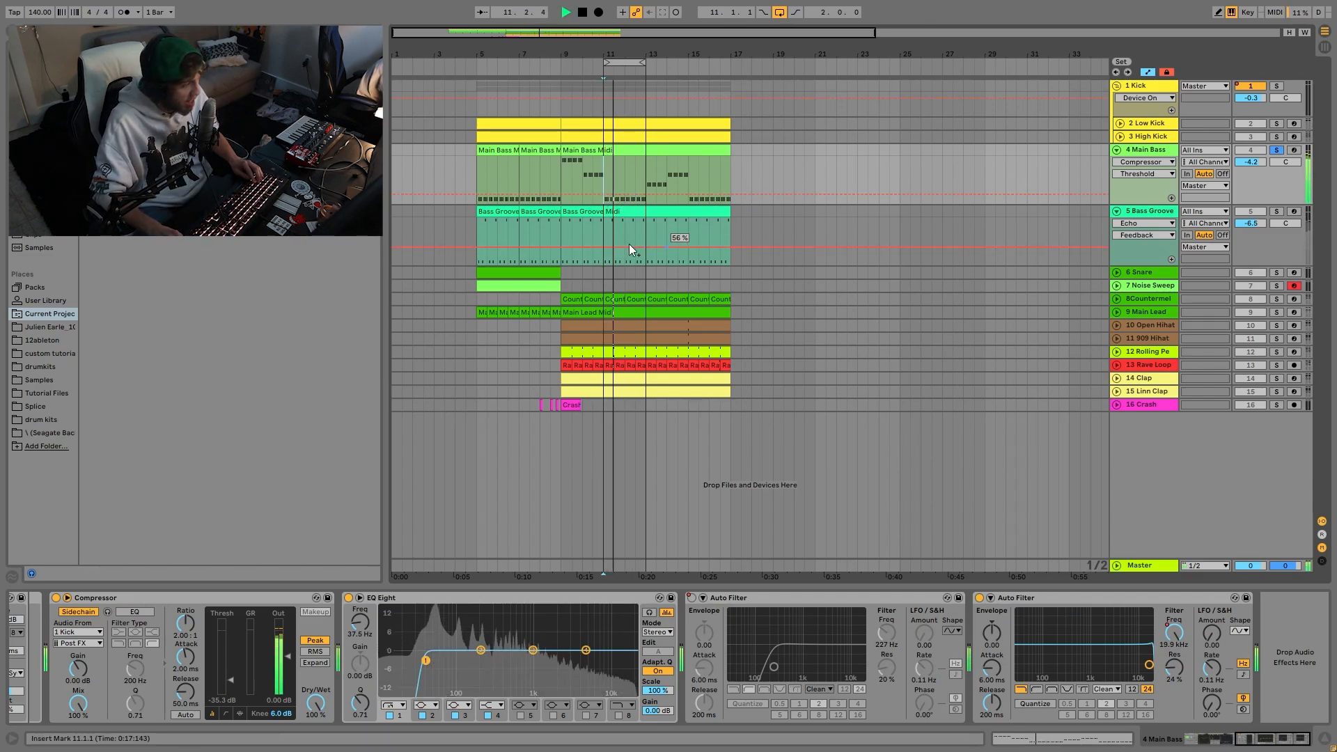
key(space)
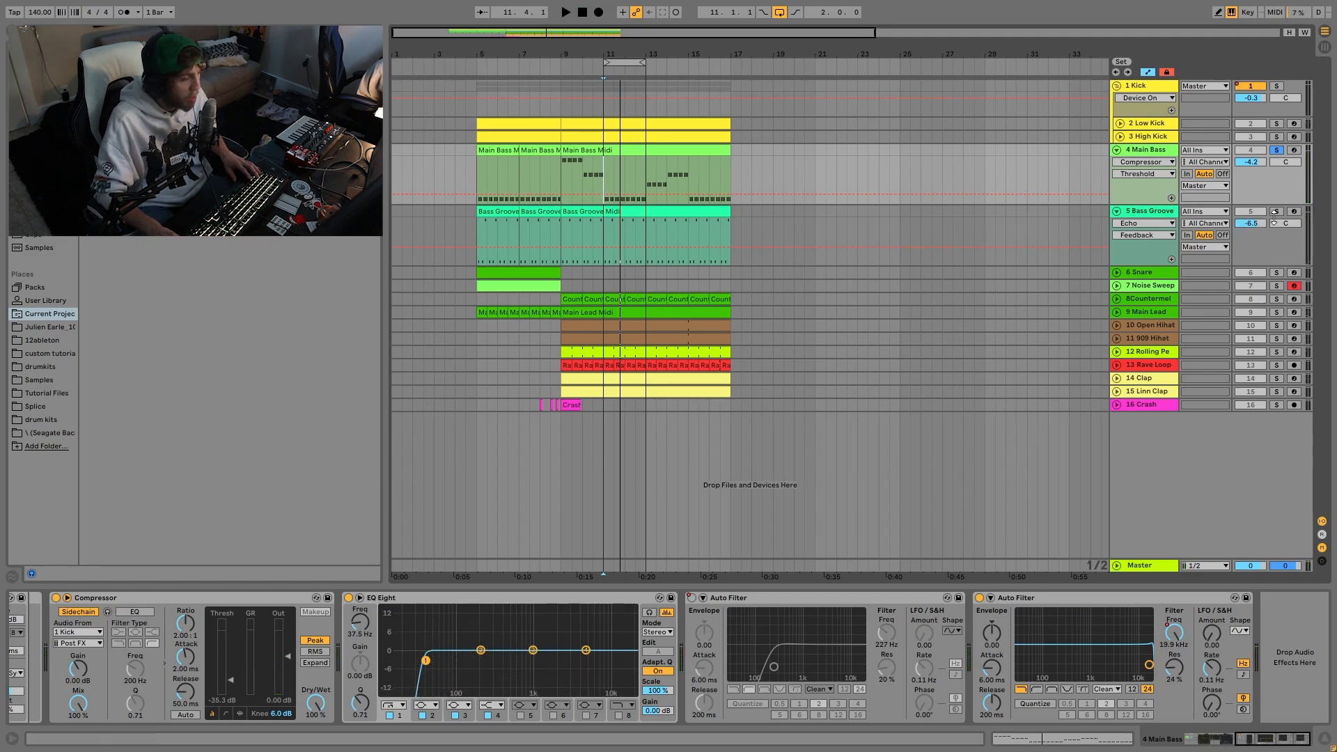
key(space)
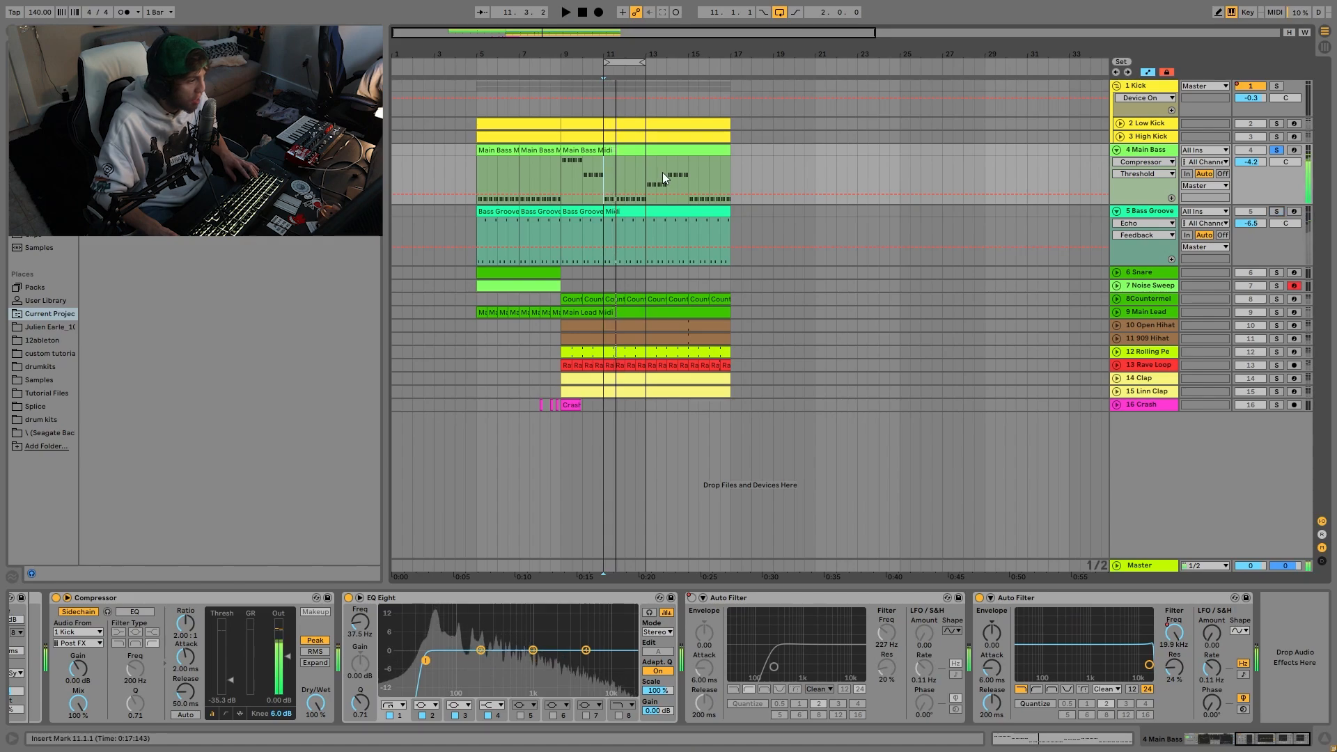
Open the Main Bass clip starting at bar 9 and audition its pitches F2, D2, A1 and C2, selecting each row's notes.
double_click(633, 150)
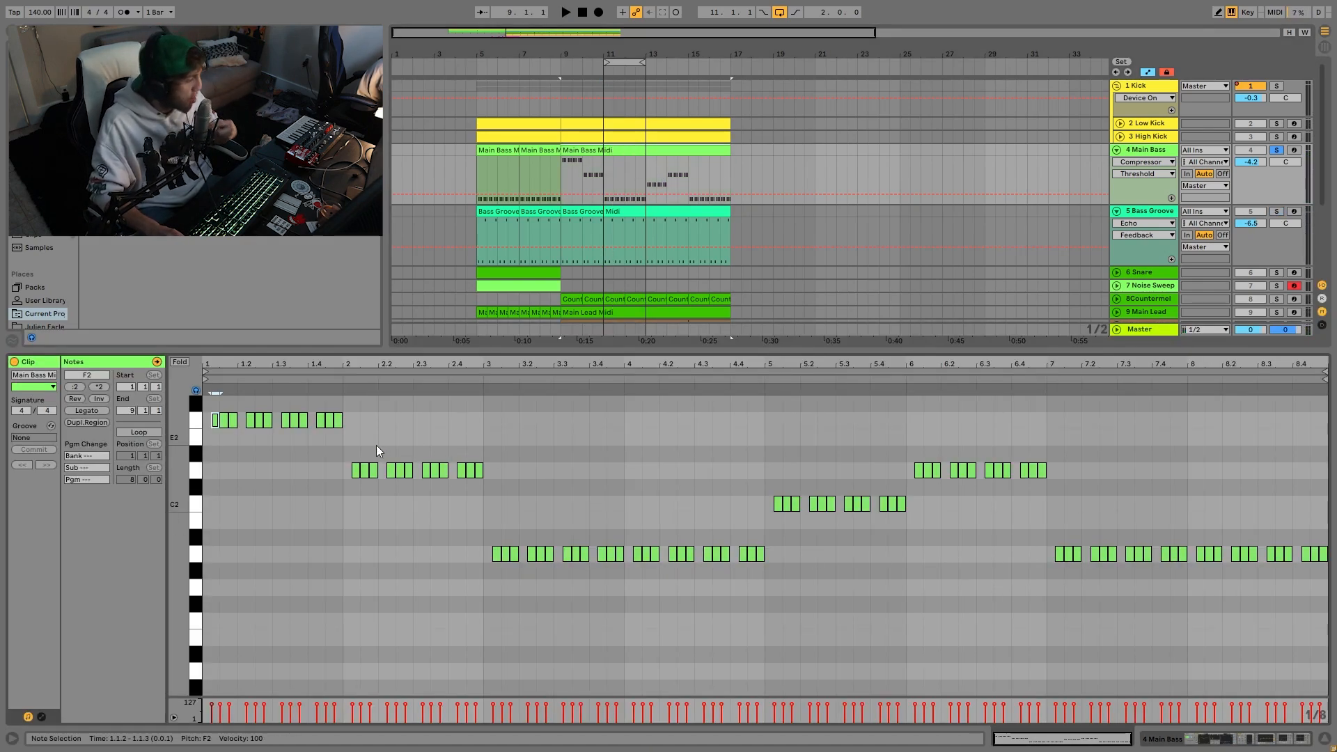
click(199, 550)
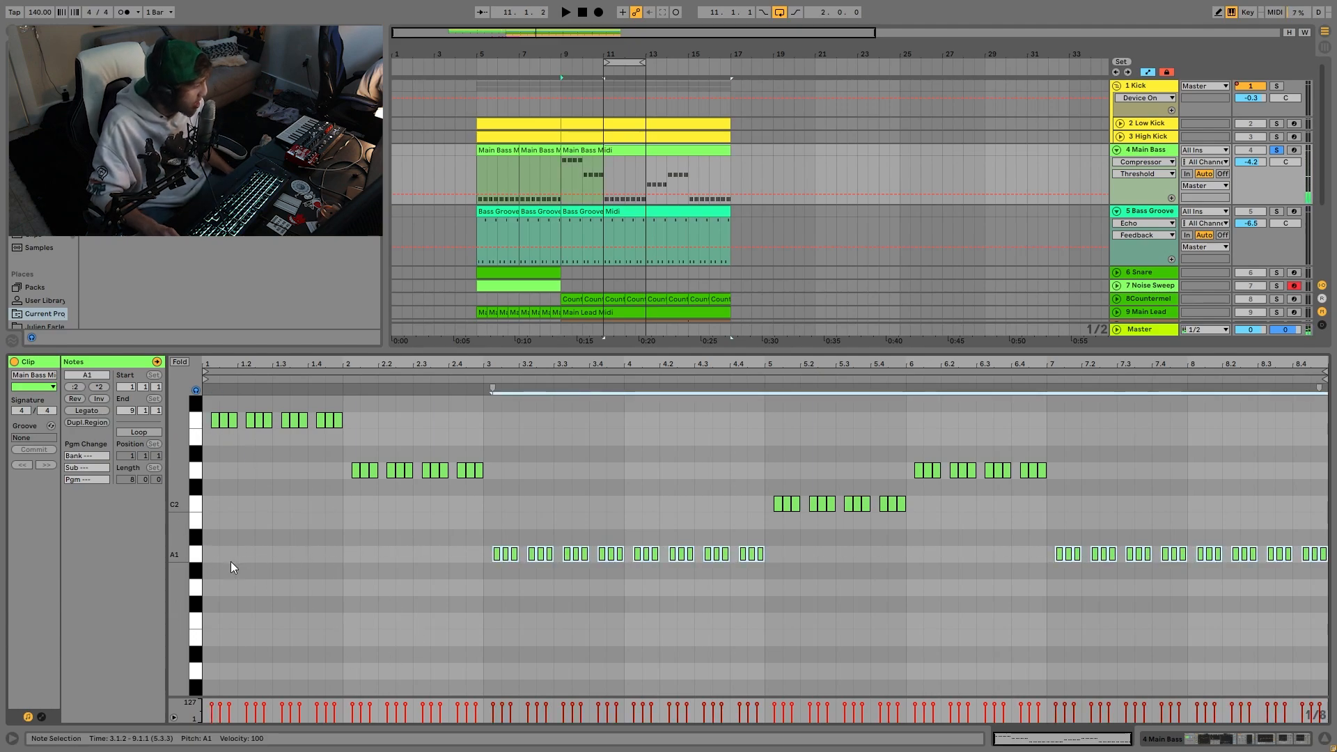
click(195, 428)
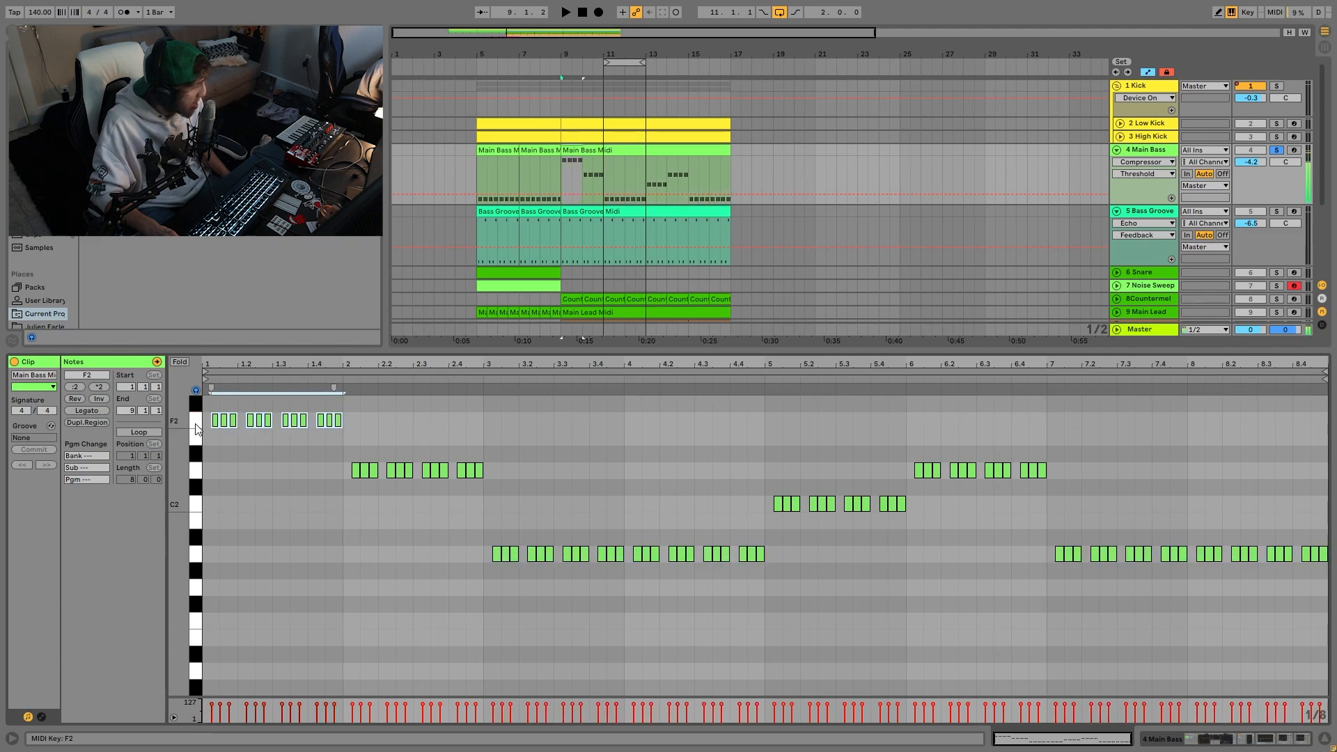
click(199, 474)
click(199, 550)
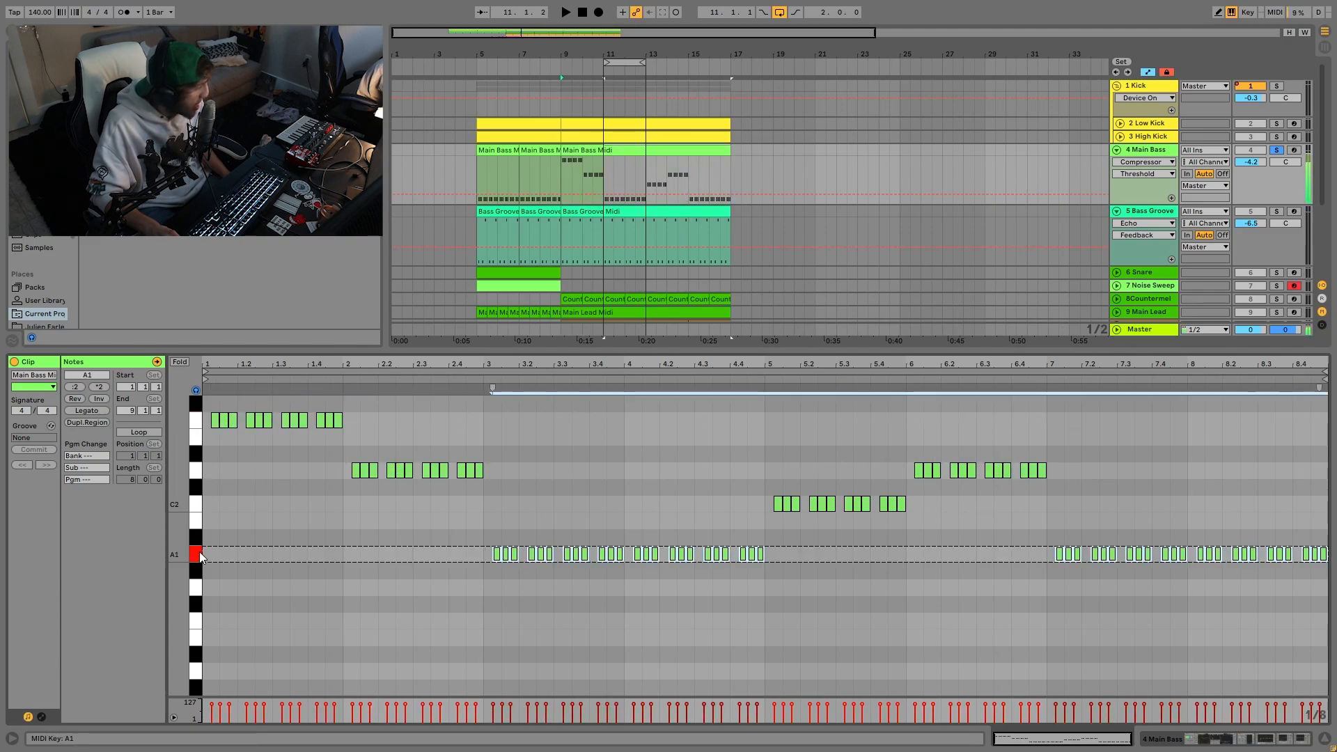
click(198, 504)
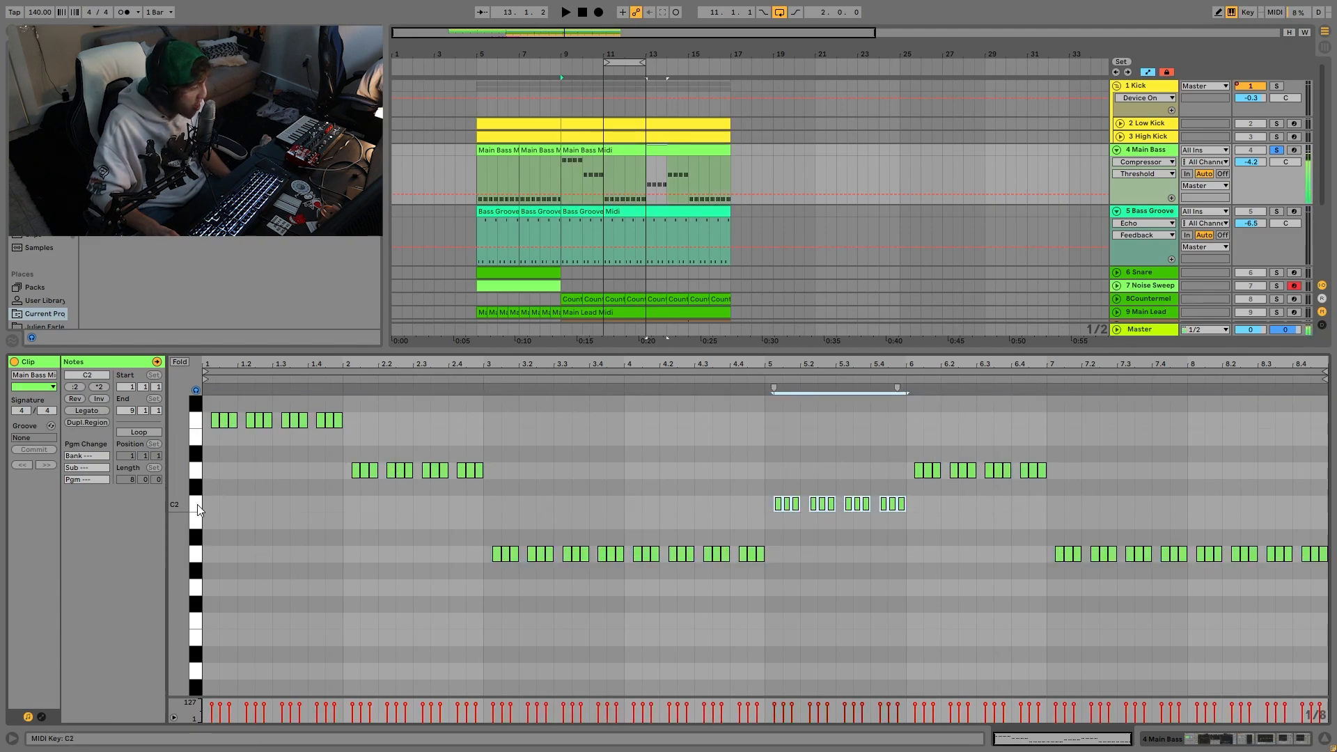
click(203, 473)
click(195, 555)
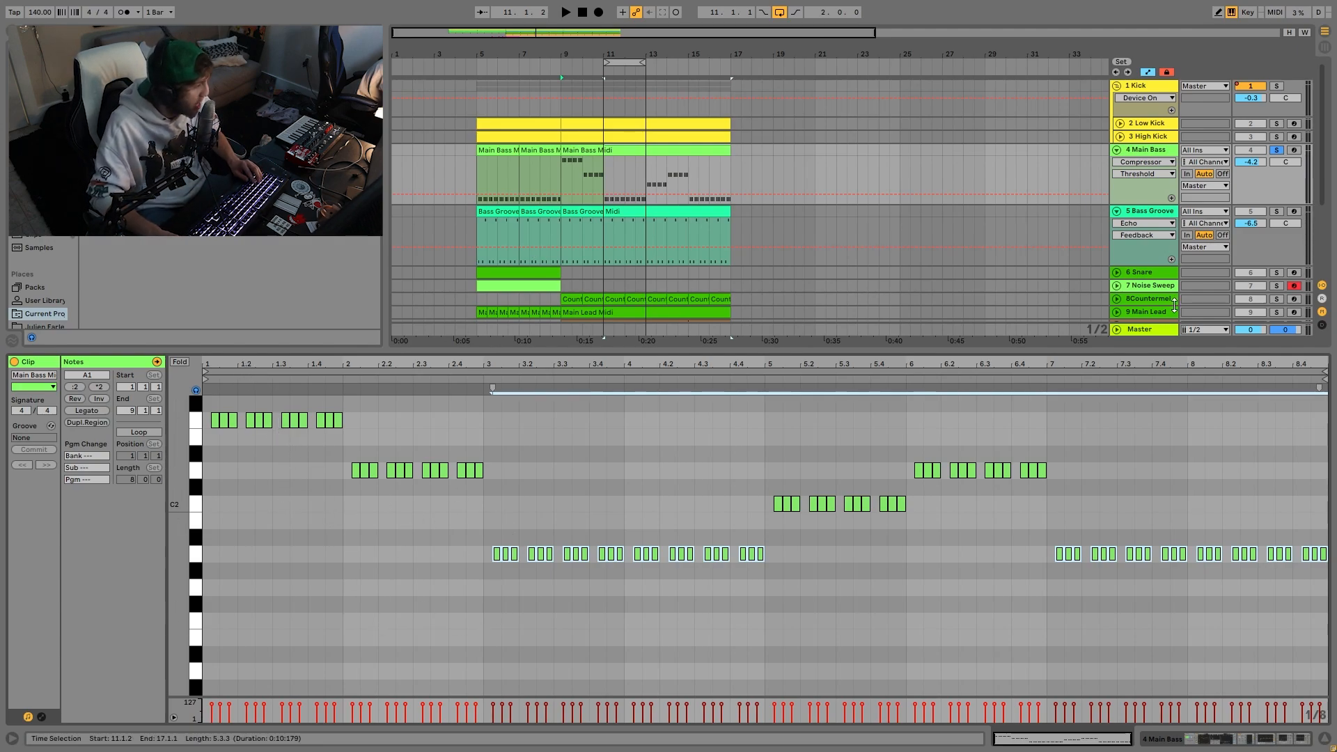
Play the Main Bass progression from bar 9, and play its A1 section from bar 11.
key(space)
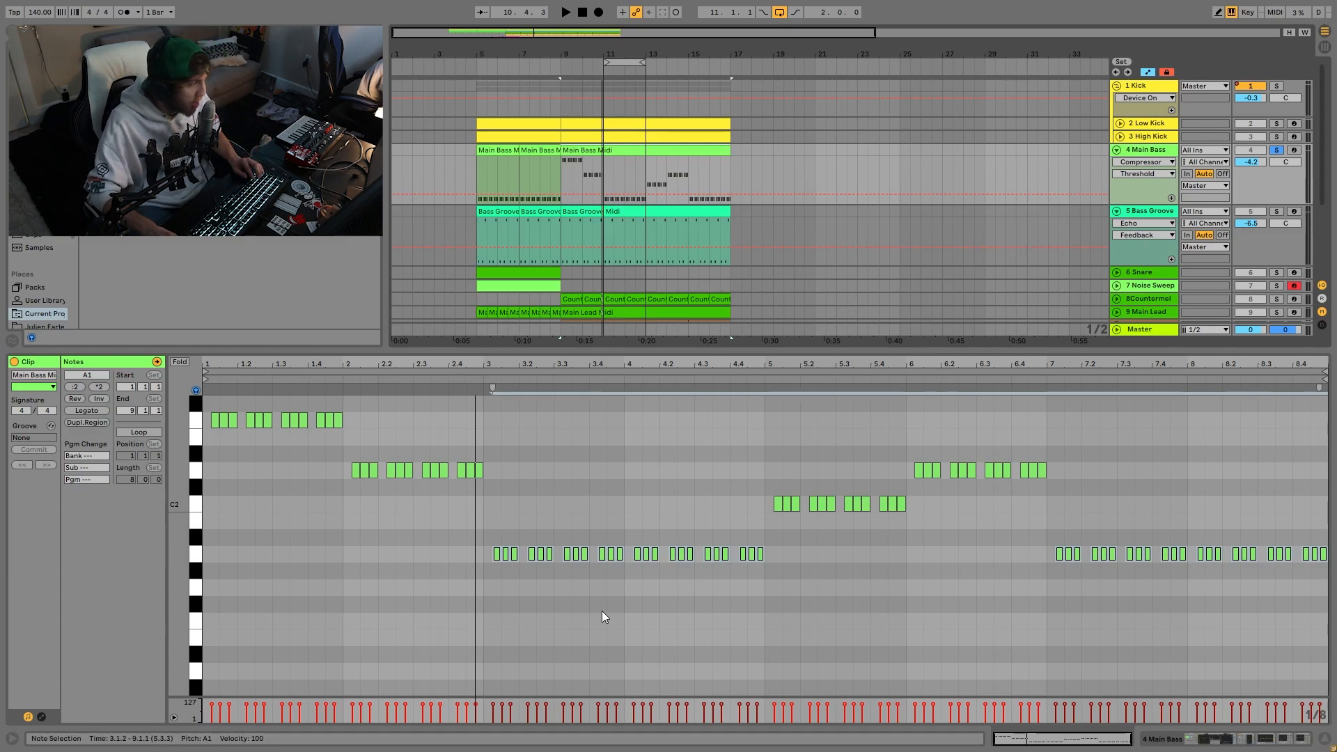
key(space)
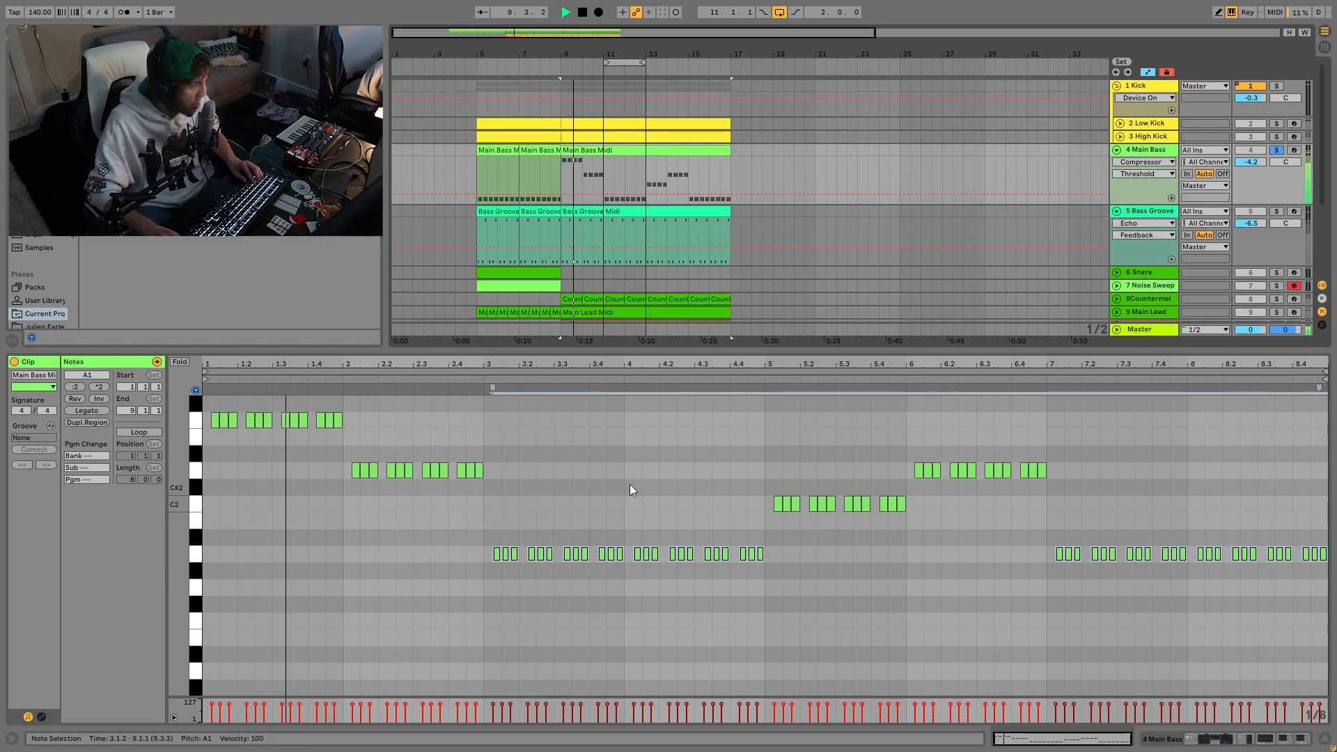
key(space)
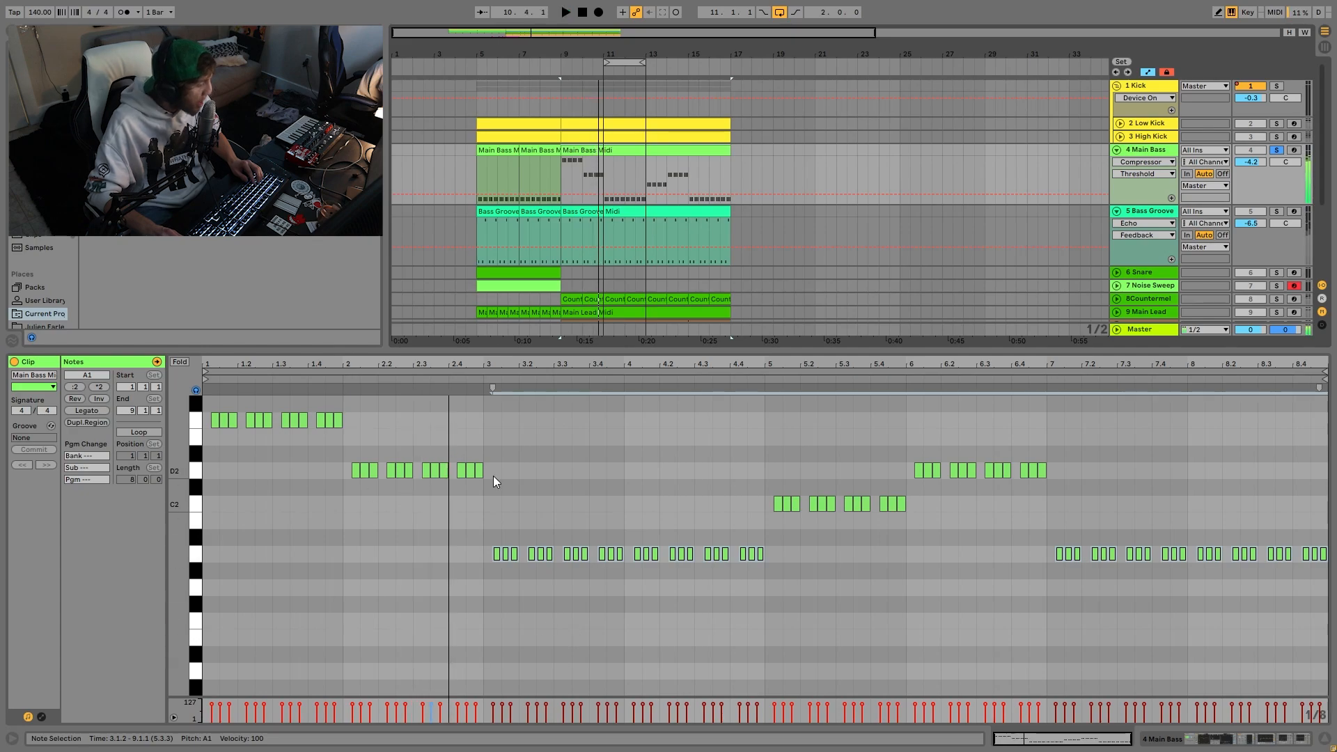
click(607, 174)
key(space)
key(space)
Show the start of the Main Bass device chain and solo the first Wavetable chain in its Instrument Rack.
double_click(1158, 151)
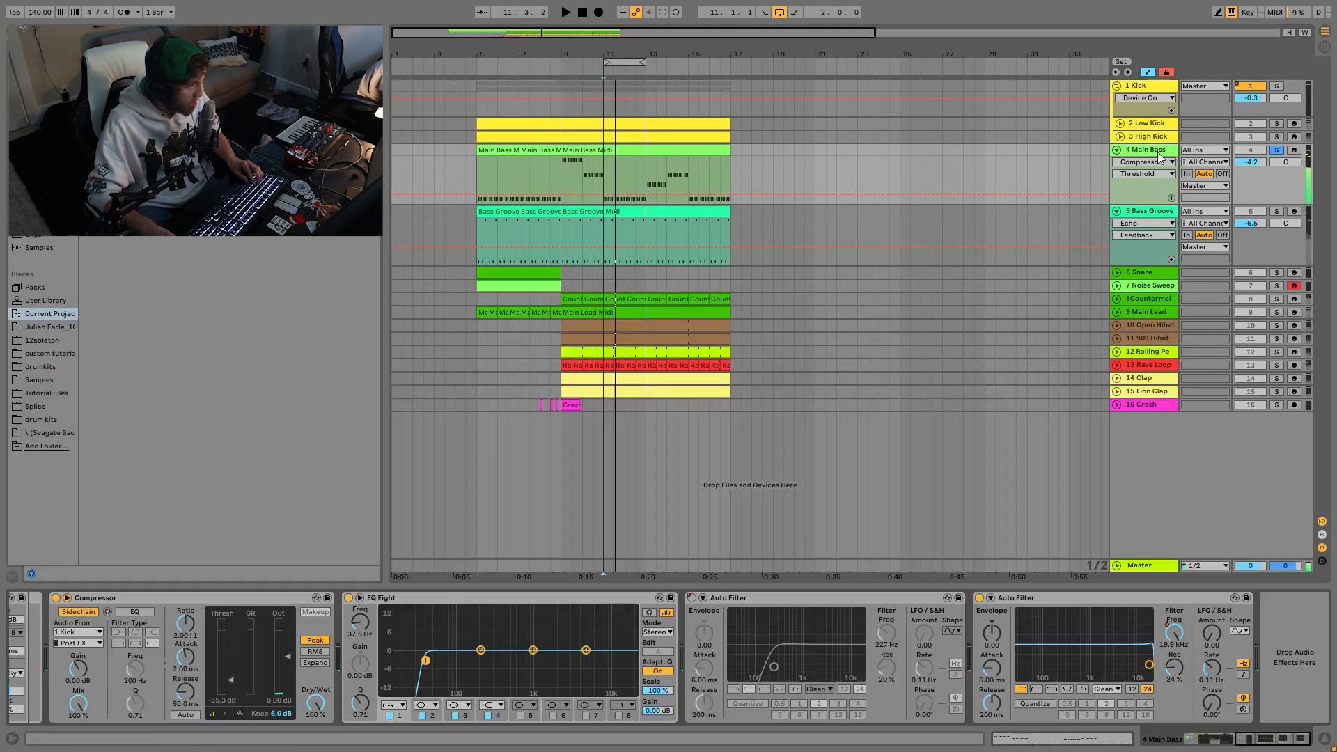
click(1212, 740)
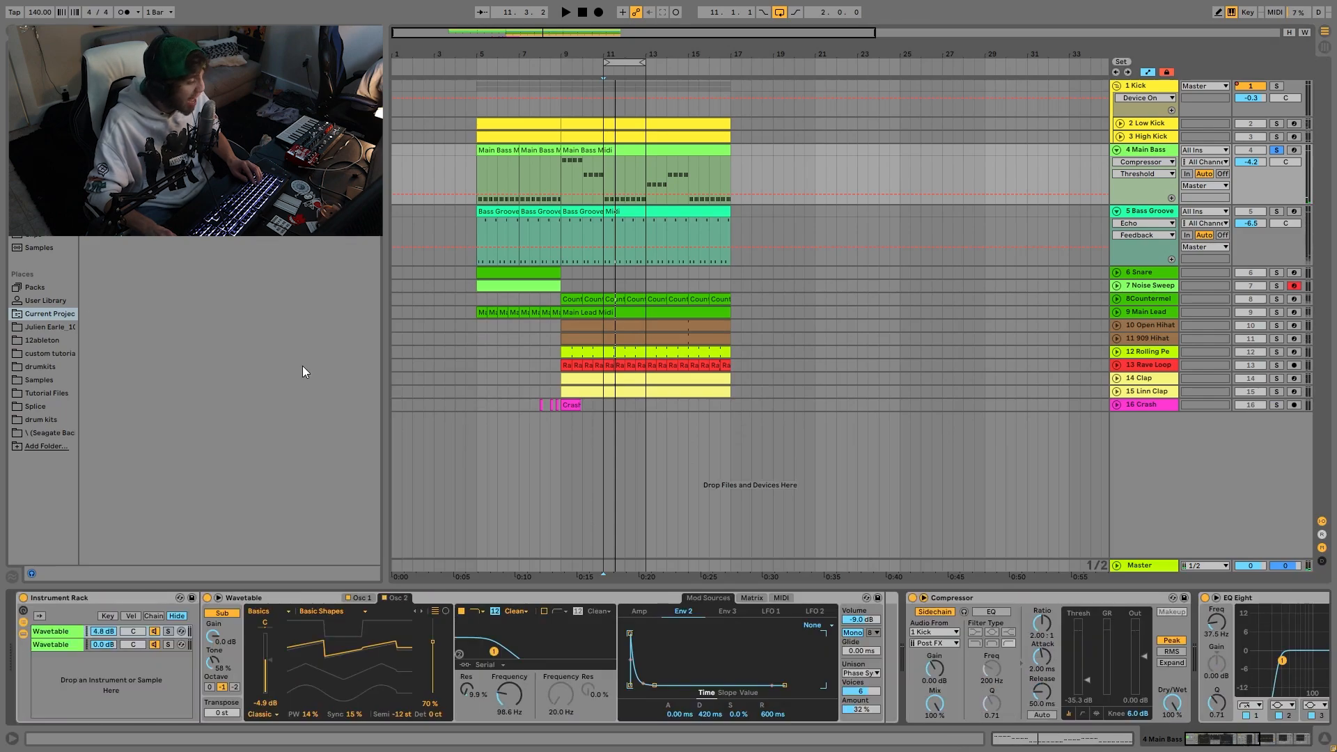
click(169, 630)
Play the soloed Wavetable chain from bar 11 and examine its modulation matrix.
key(space)
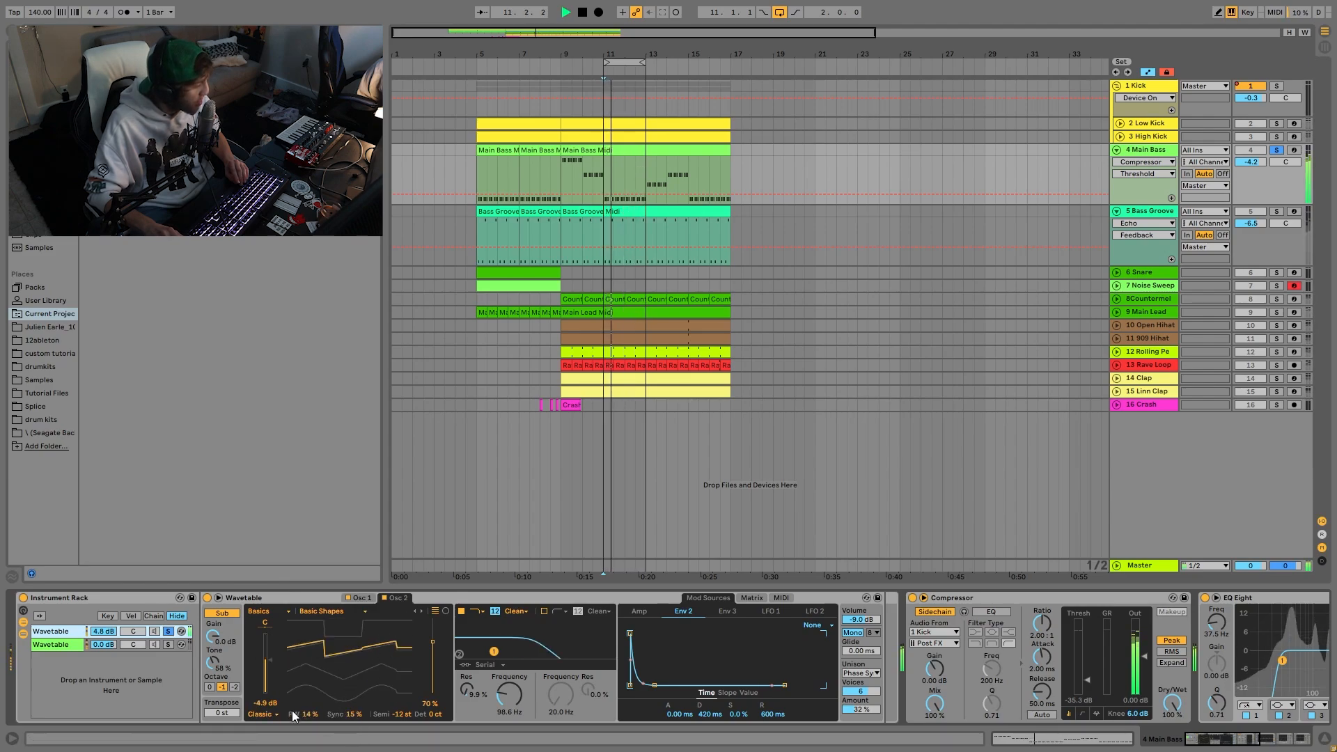
key(space)
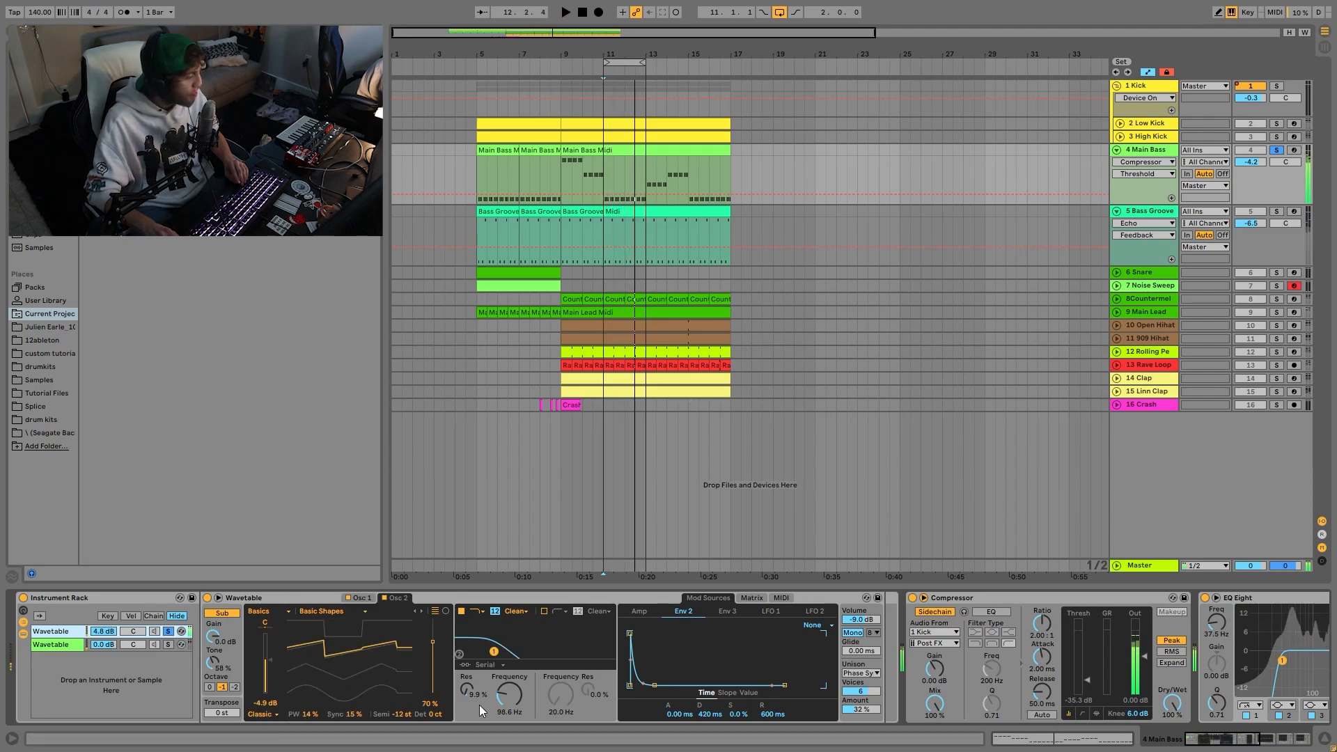
click(752, 597)
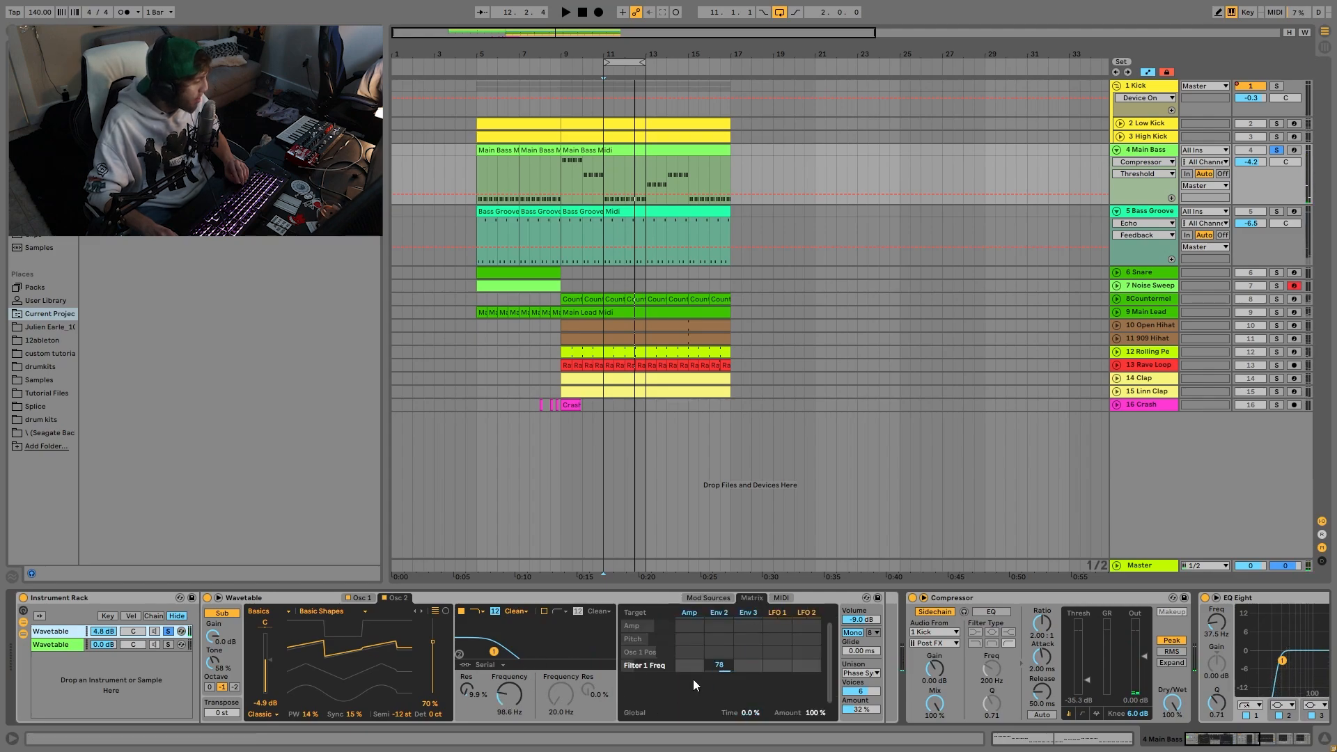
key(space)
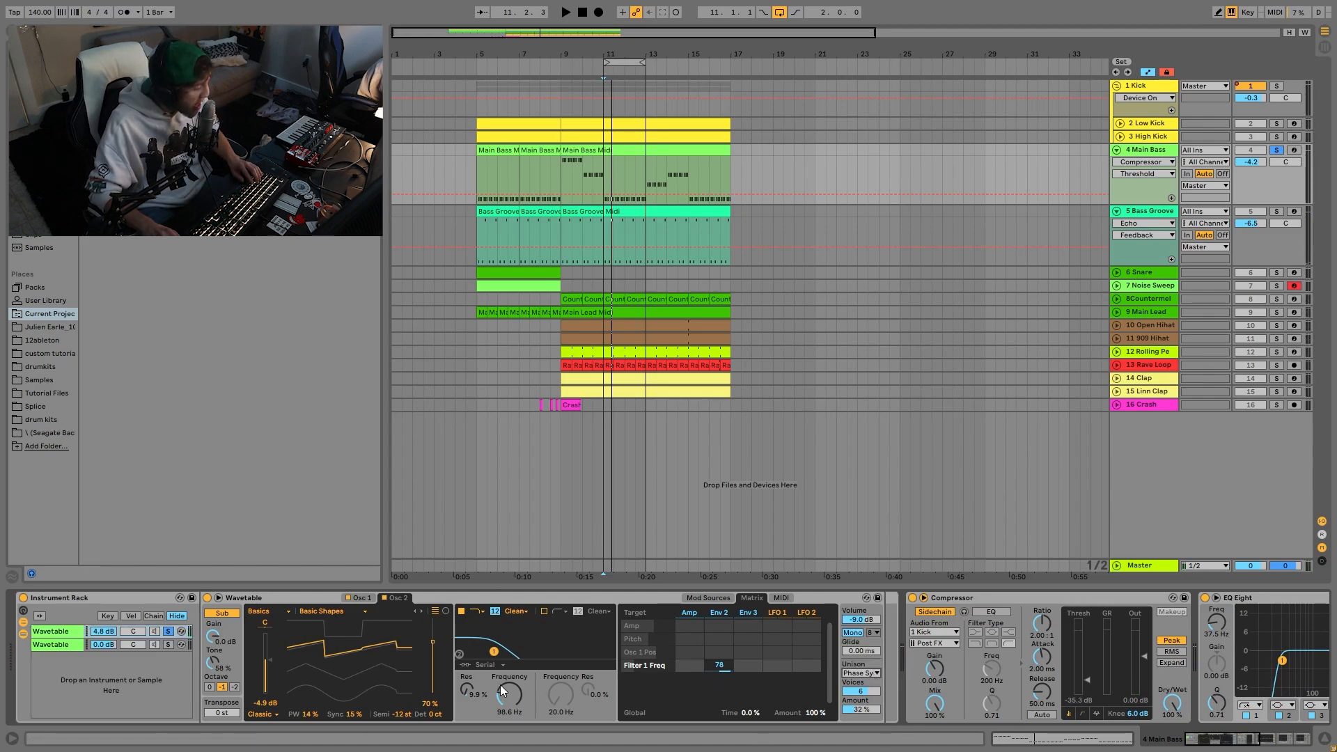
Show oscillator 1 of the first Wavetable chain on Main Bass and play the chain from bar 11.
click(356, 603)
click(357, 598)
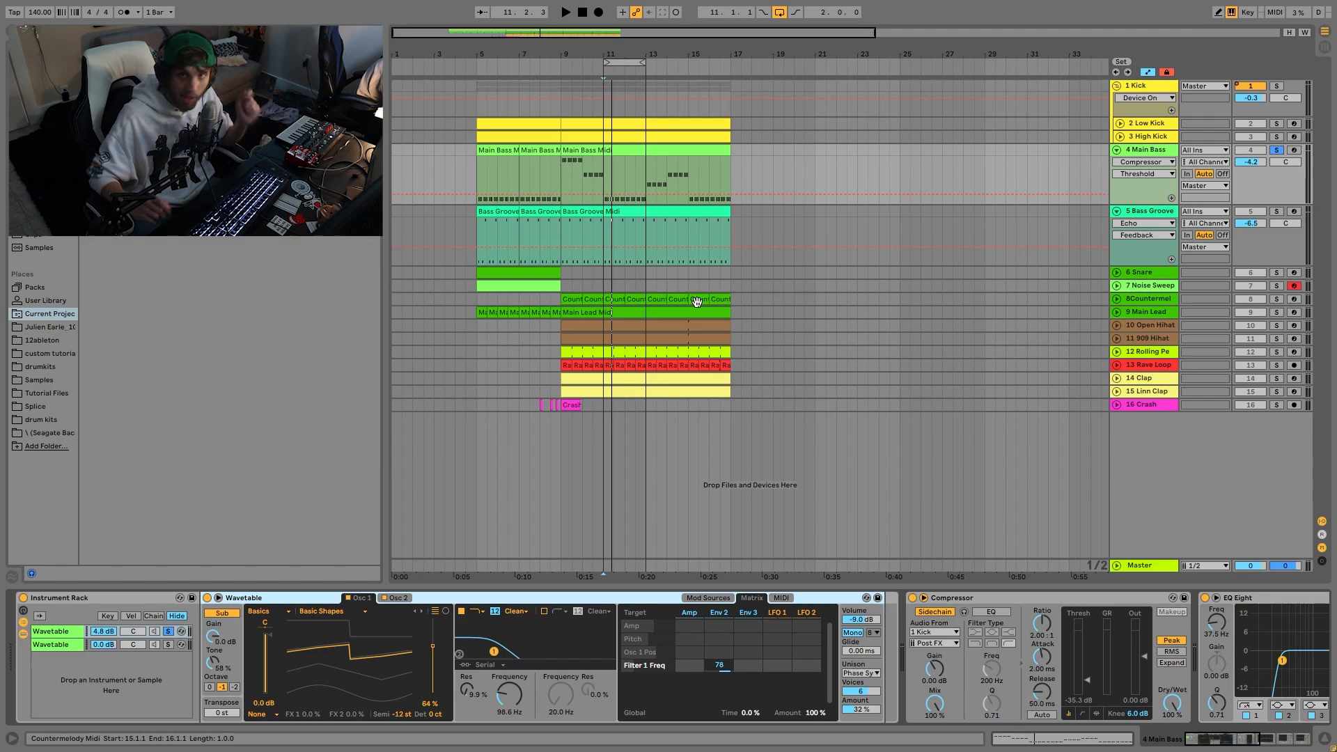
key(space)
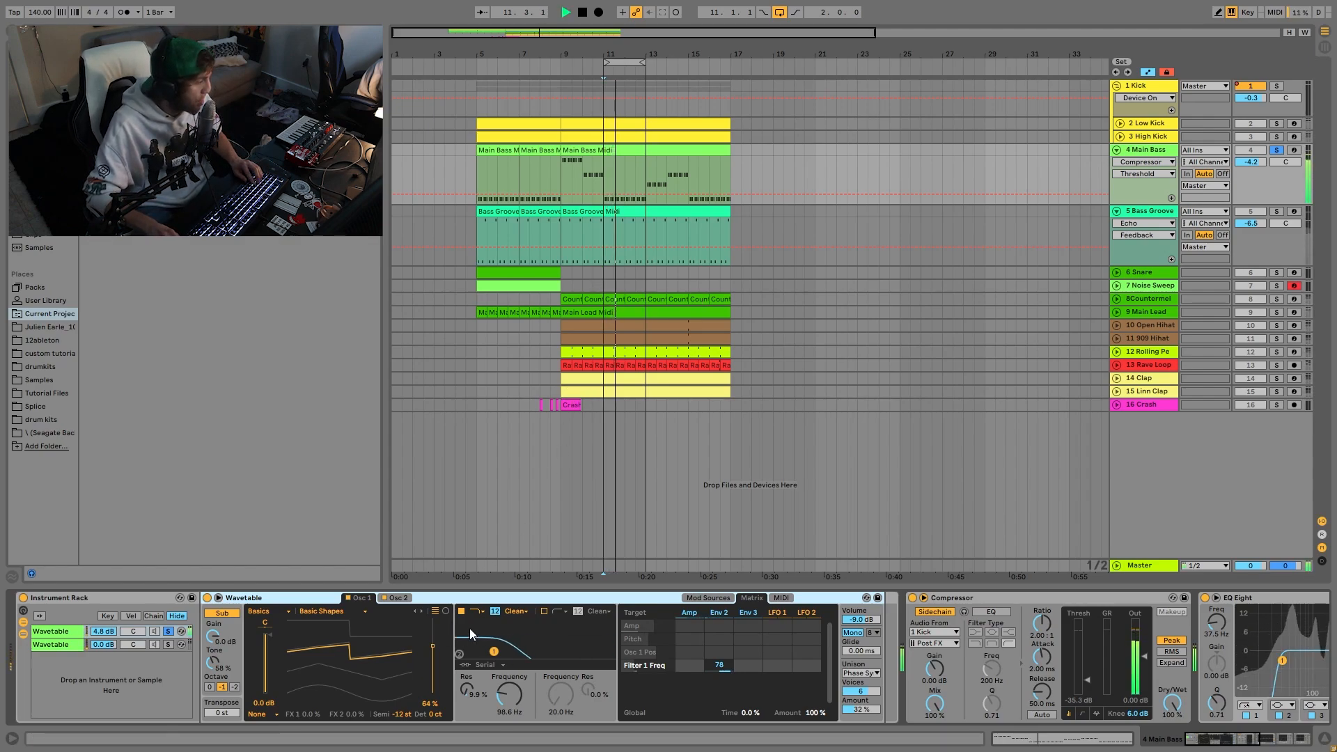
Compare the first Wavetable's unison modes None and Classic during playback, then restore Phase Sync.
click(858, 673)
click(865, 598)
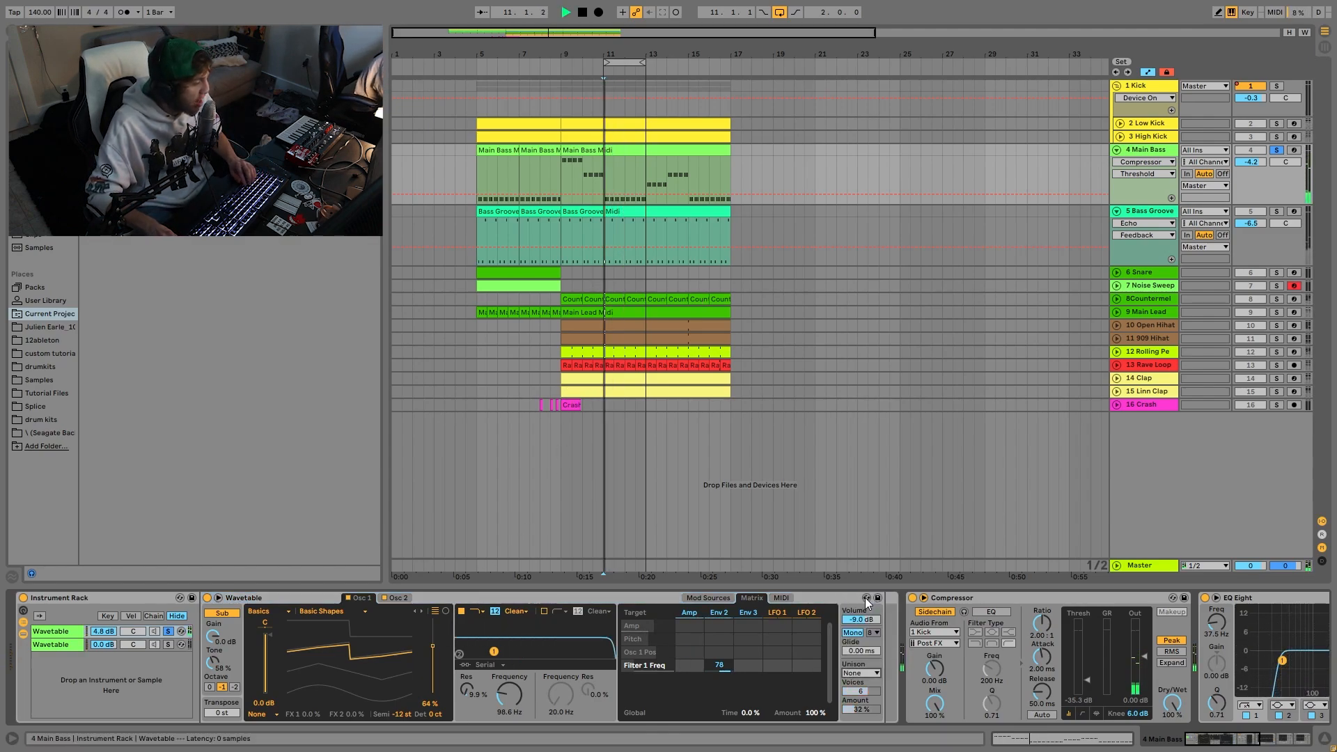
click(57, 645)
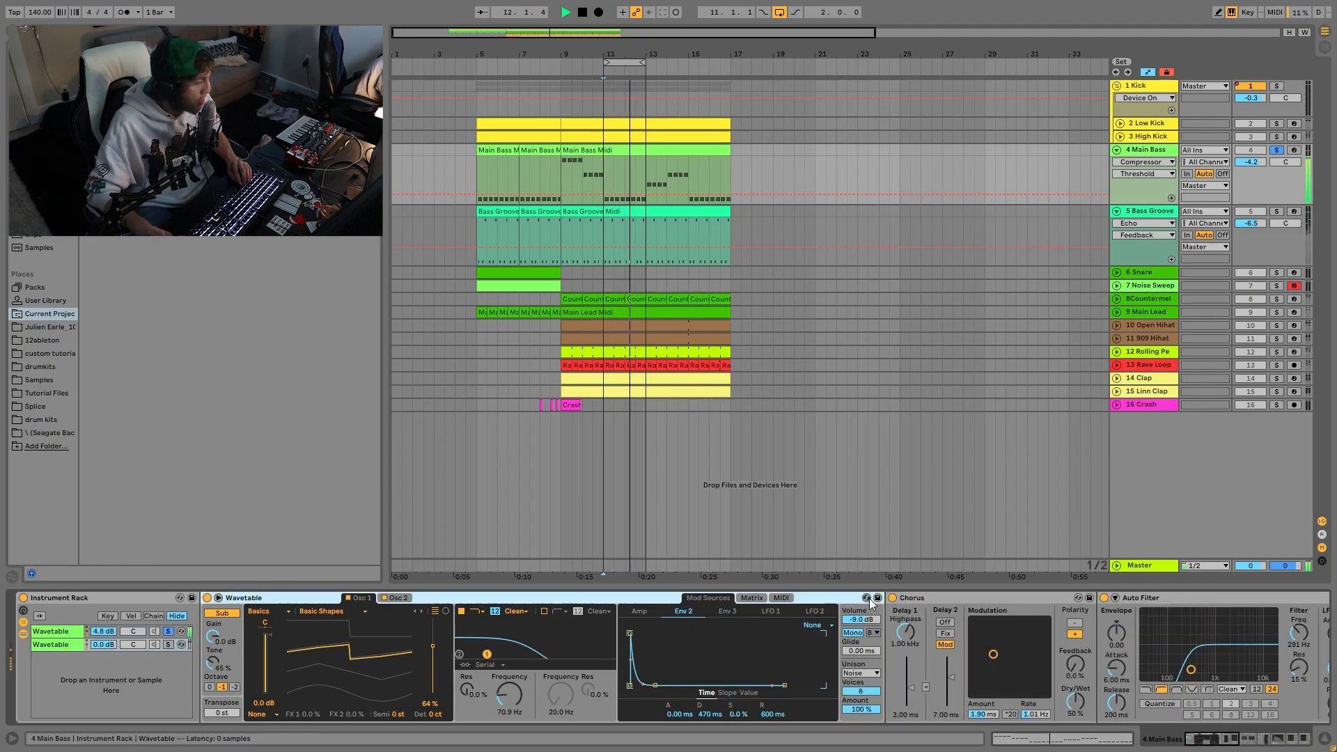
click(57, 632)
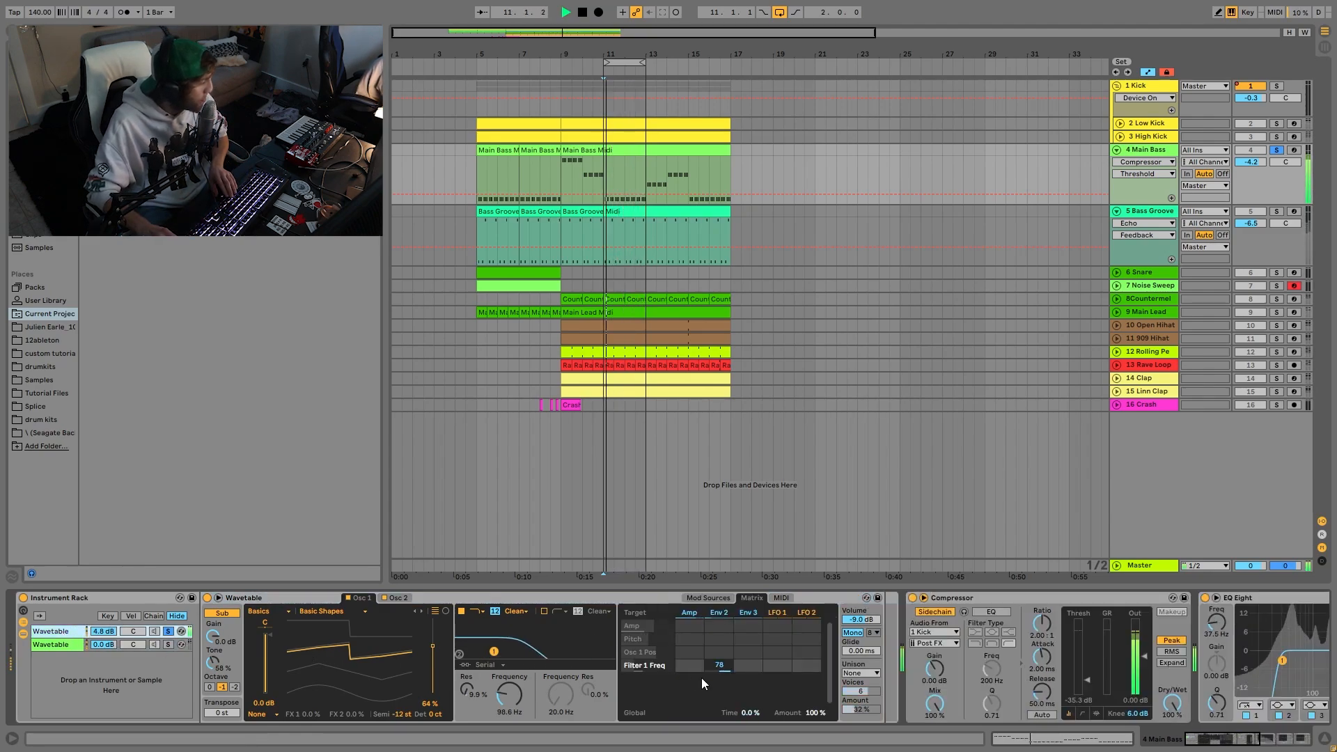
click(861, 673)
click(848, 610)
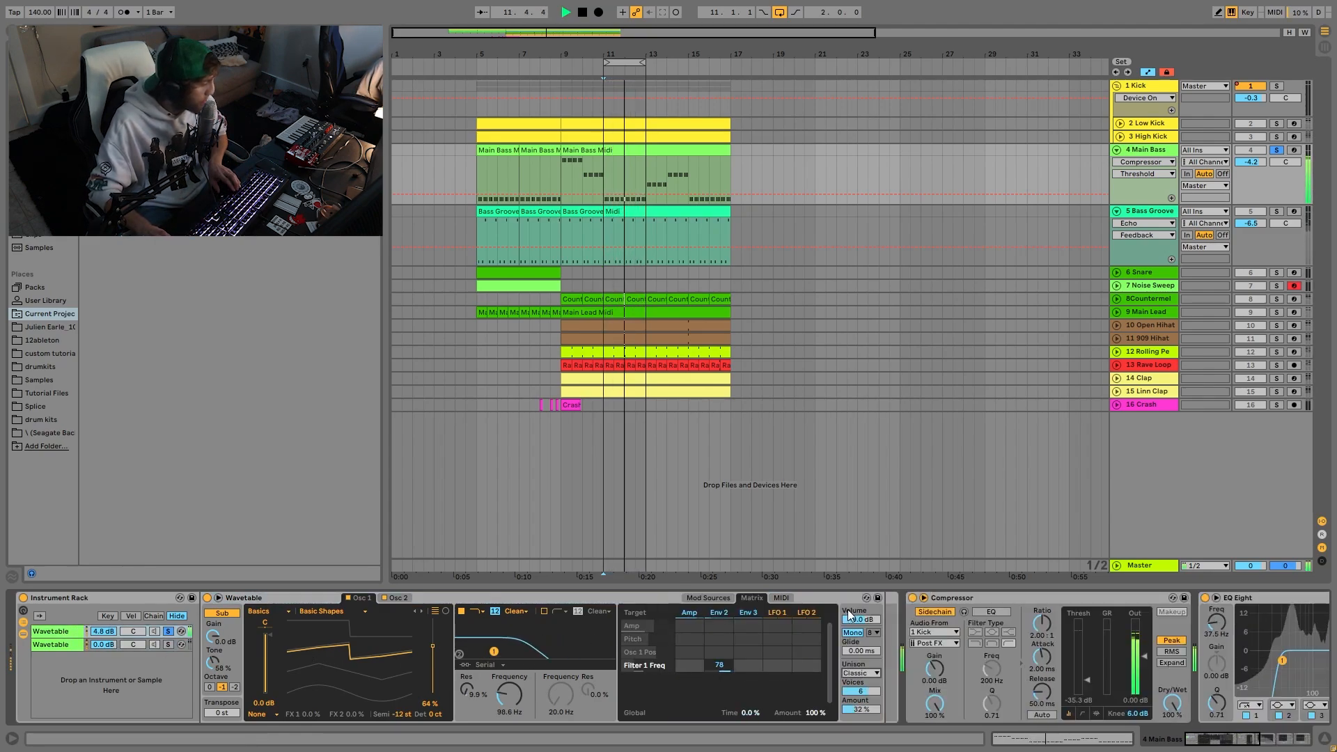
click(853, 674)
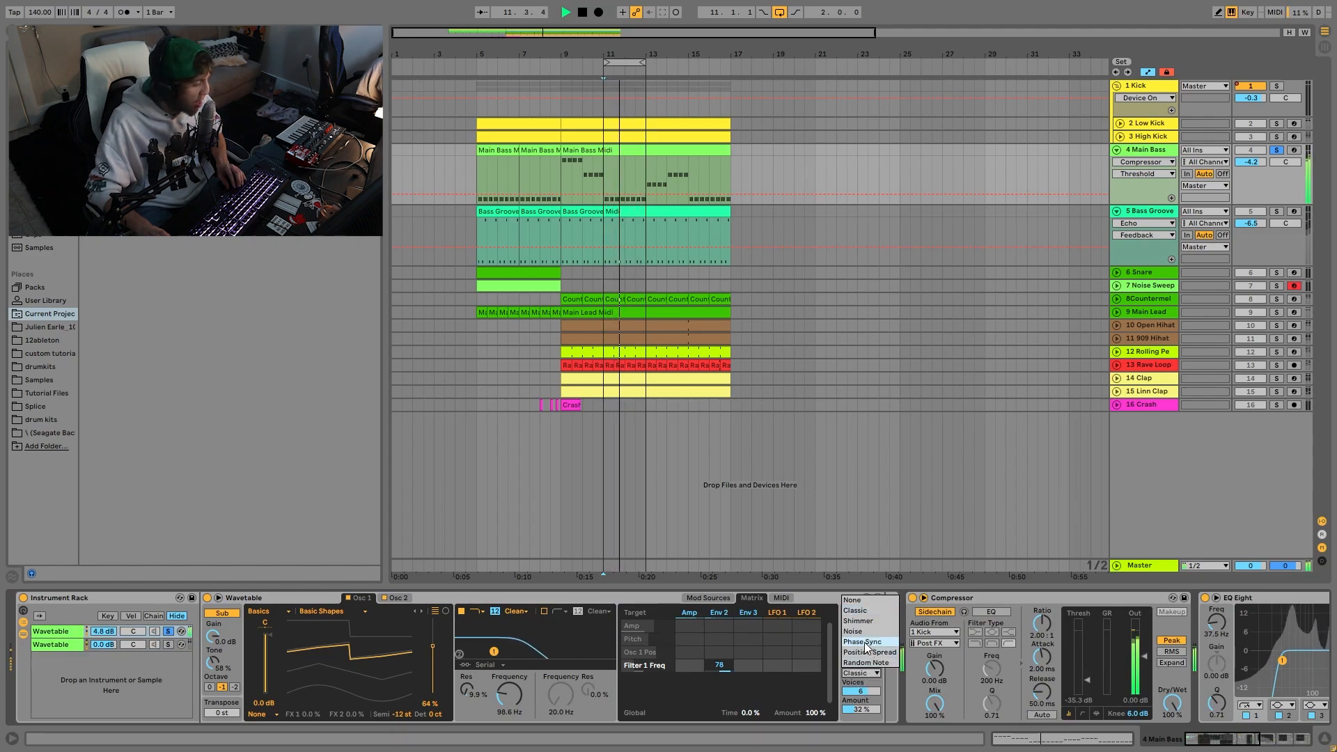
click(864, 642)
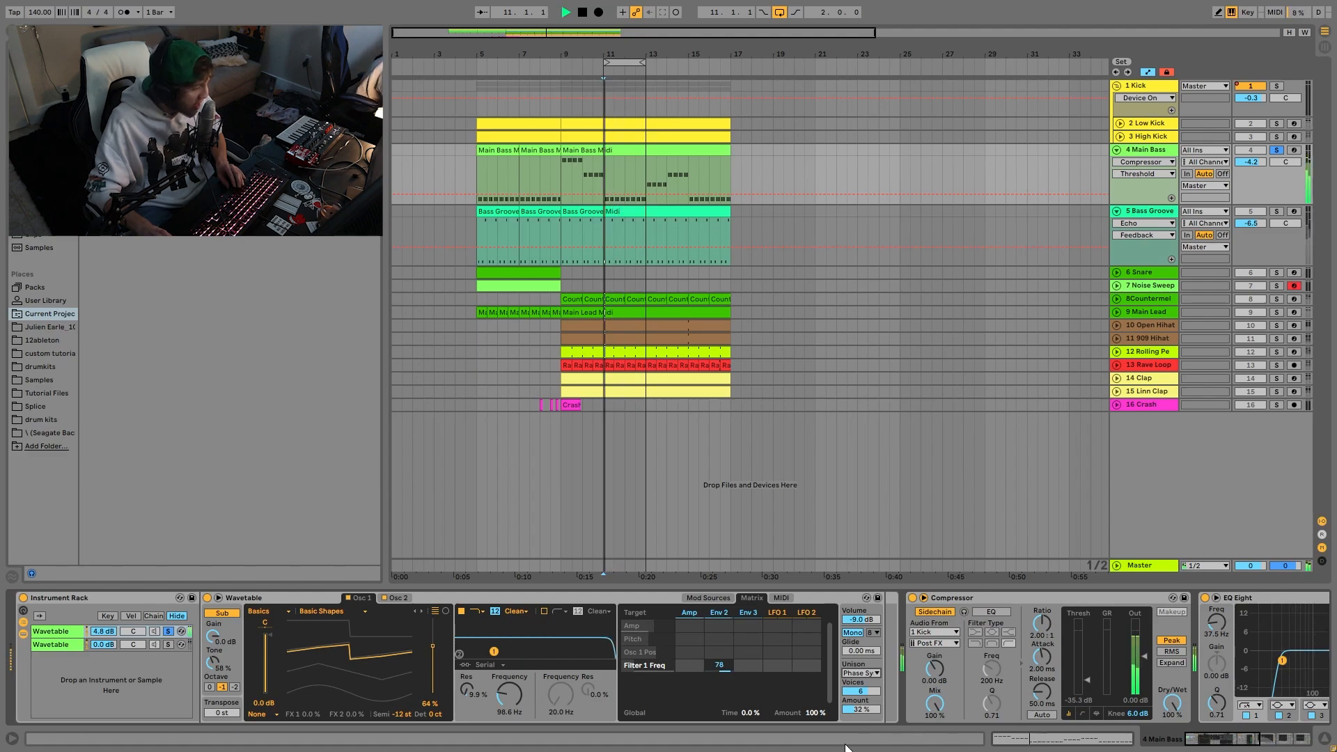
Examine the first Wavetable's Env 2 and modulation matrix, and play the bass with the Kick soloed alongside.
click(699, 599)
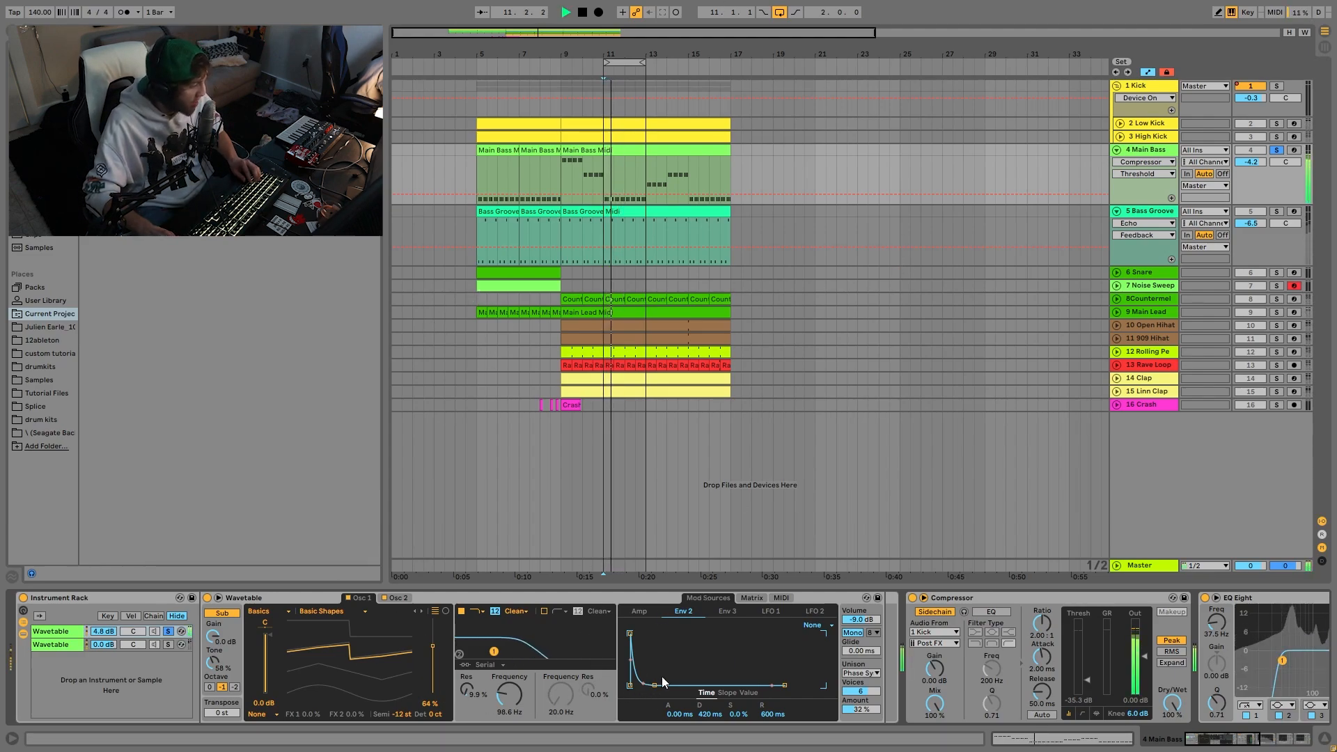
key(space)
click(750, 599)
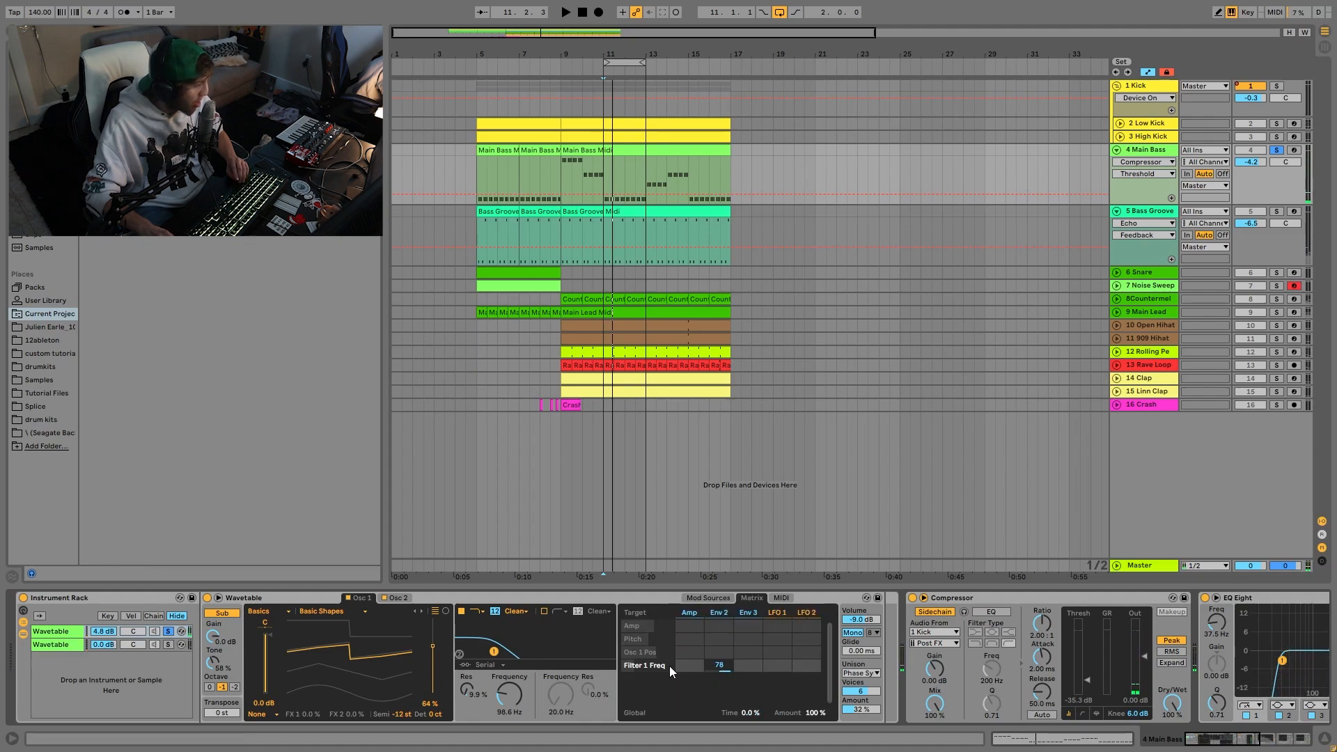
click(717, 596)
key(space)
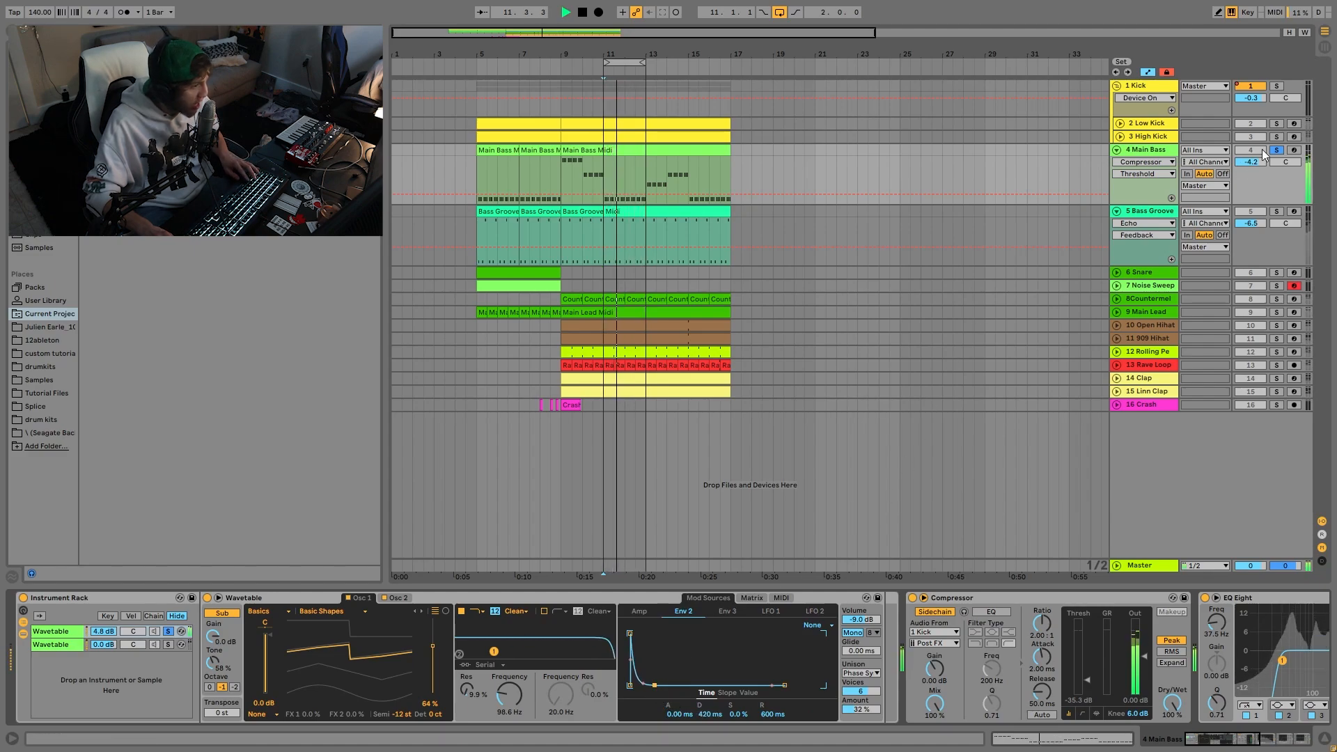
ctrl+click(1276, 86)
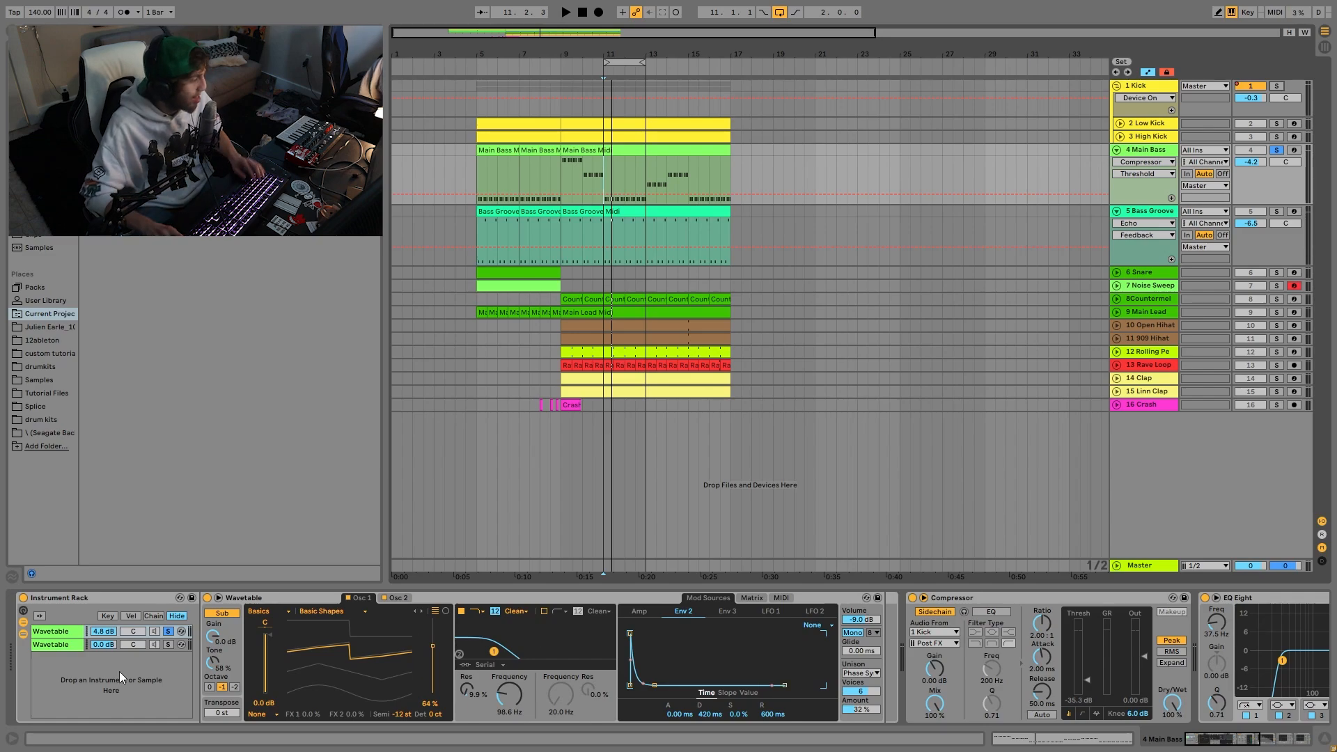
Solo only the second Wavetable chain in the rack, show its oscillator 2 and play it from bar 11.
click(167, 645)
key(space)
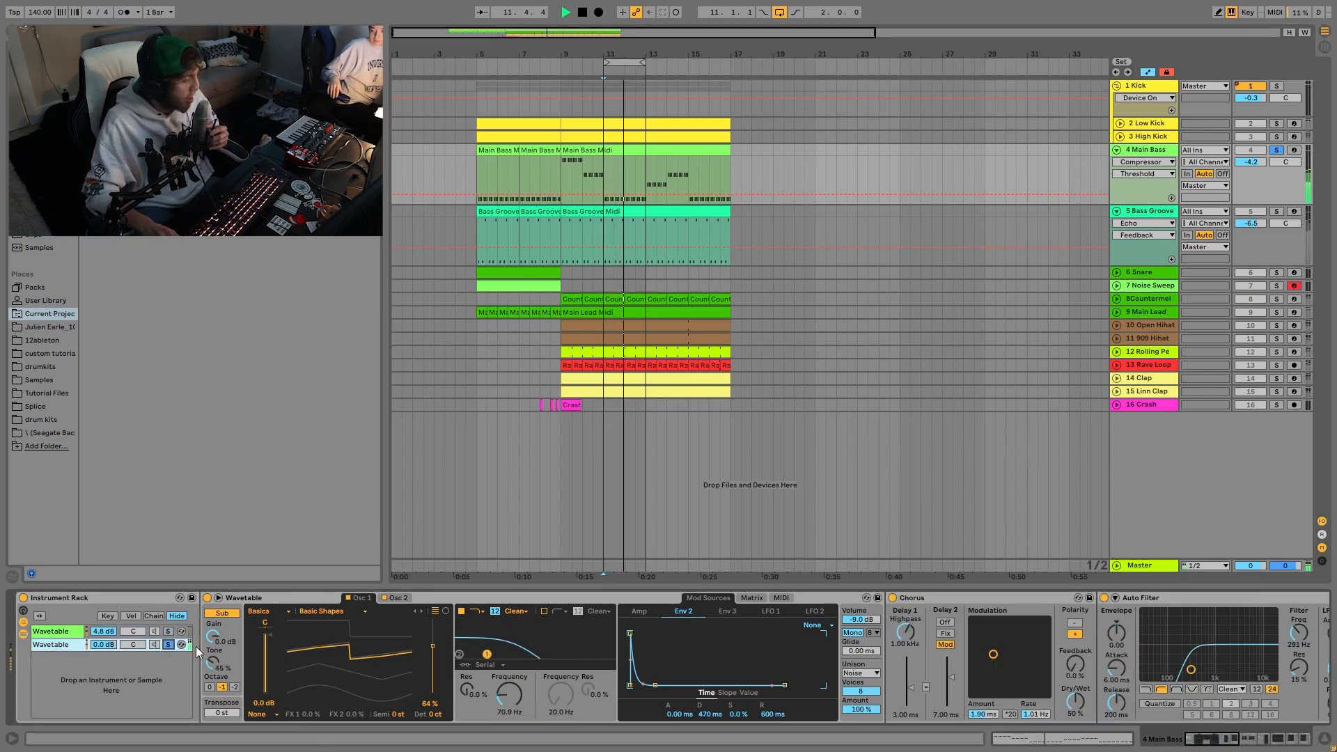
key(space)
click(399, 603)
click(398, 599)
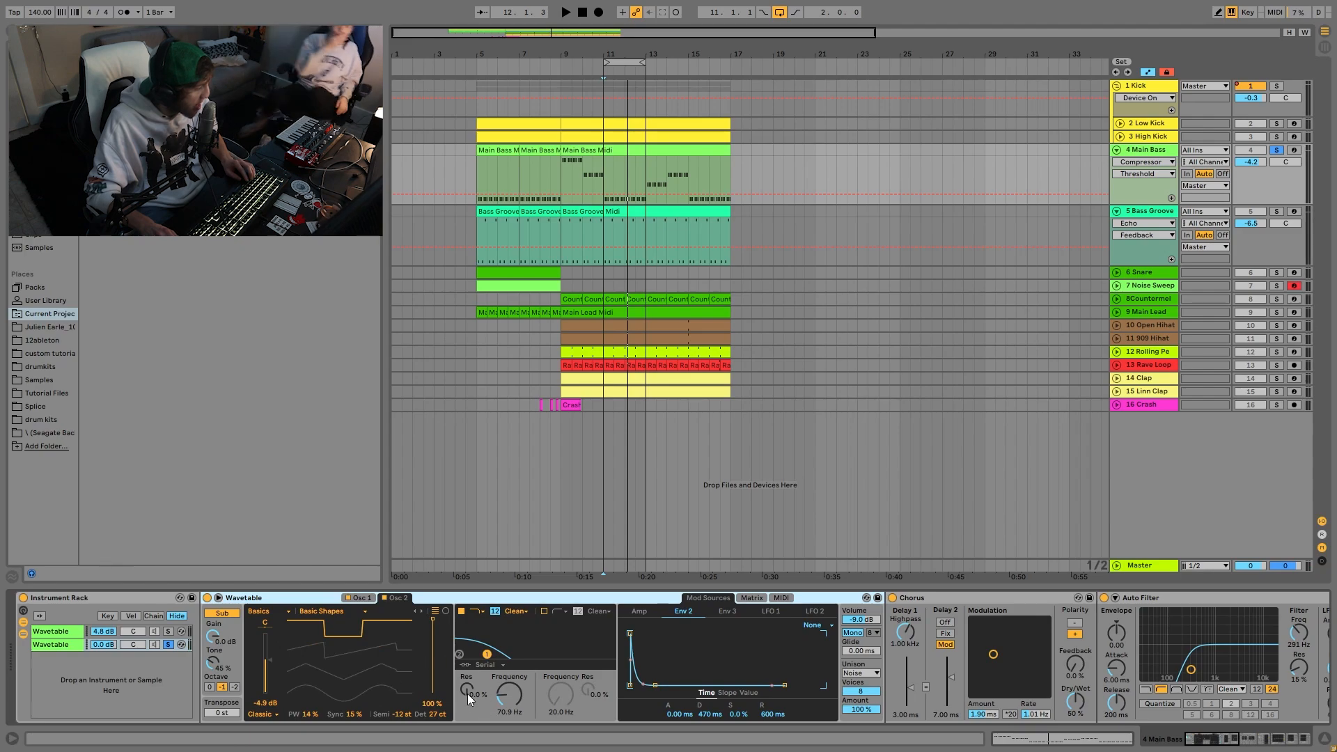
key(space)
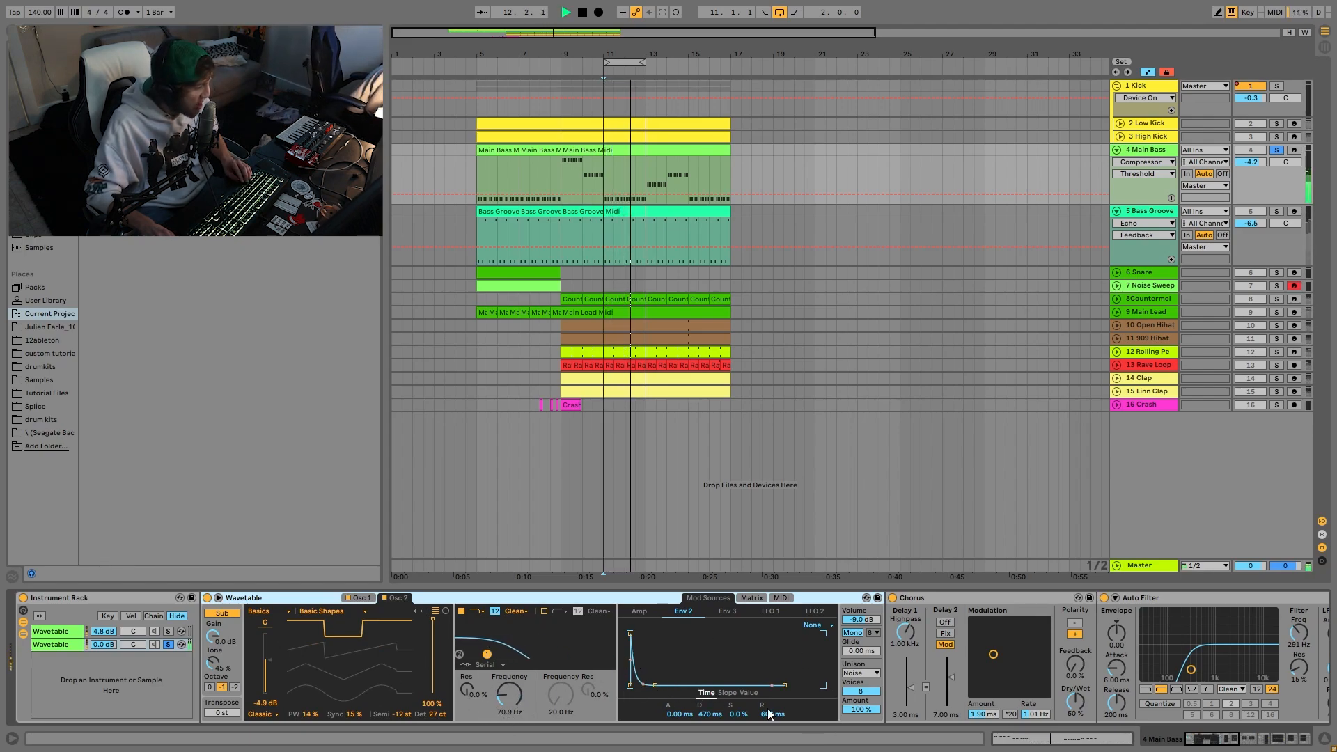
key(space)
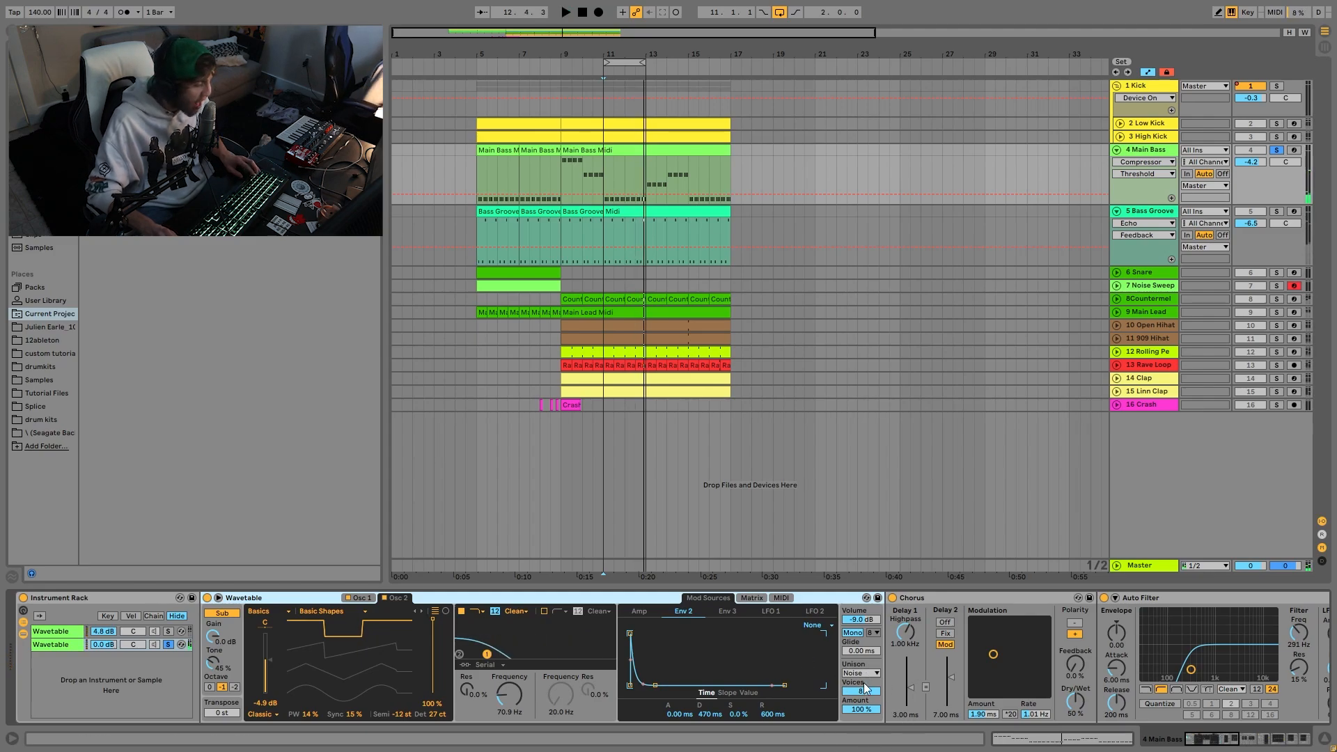
Play the second Wavetable chain while examining its Chorus, Auto Filter and Reverb, and return to the start of the chain.
scroll(858, 697, right, 3)
key(space)
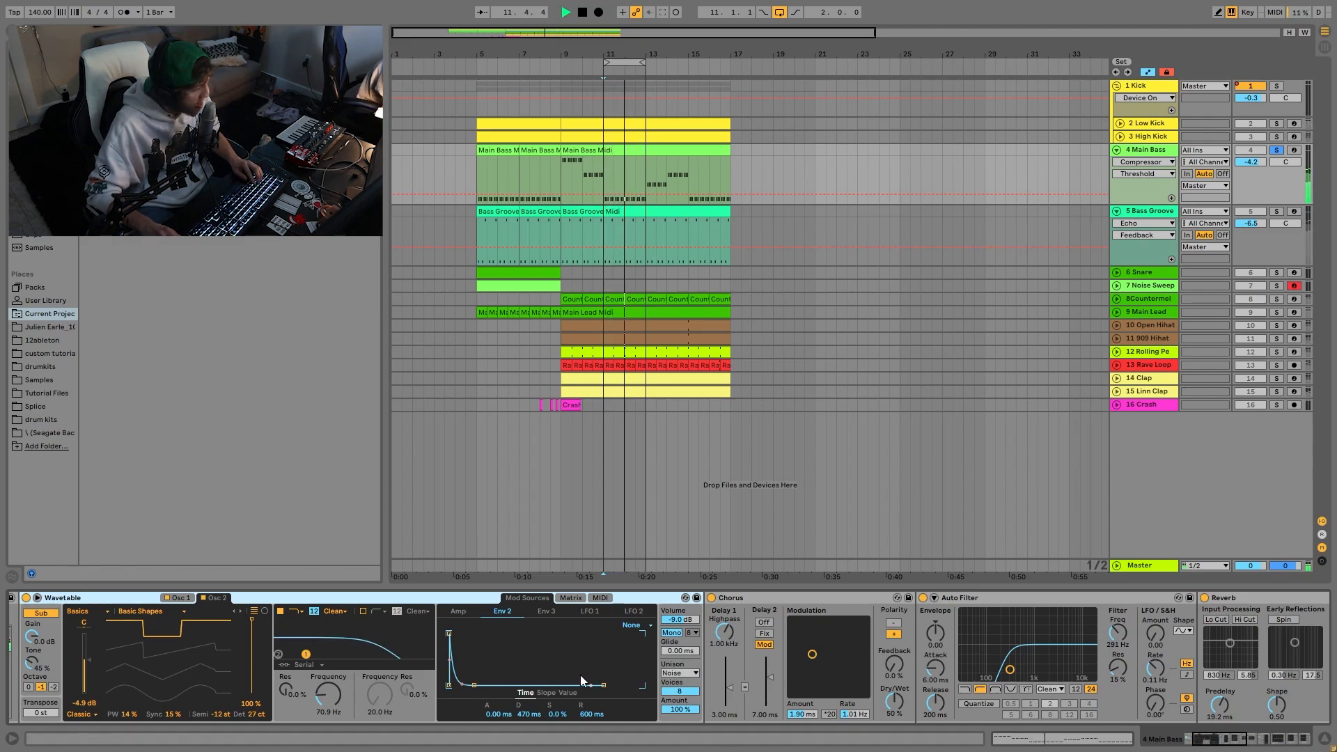
scroll(674, 674, down, 3)
scroll(696, 671, down, 4)
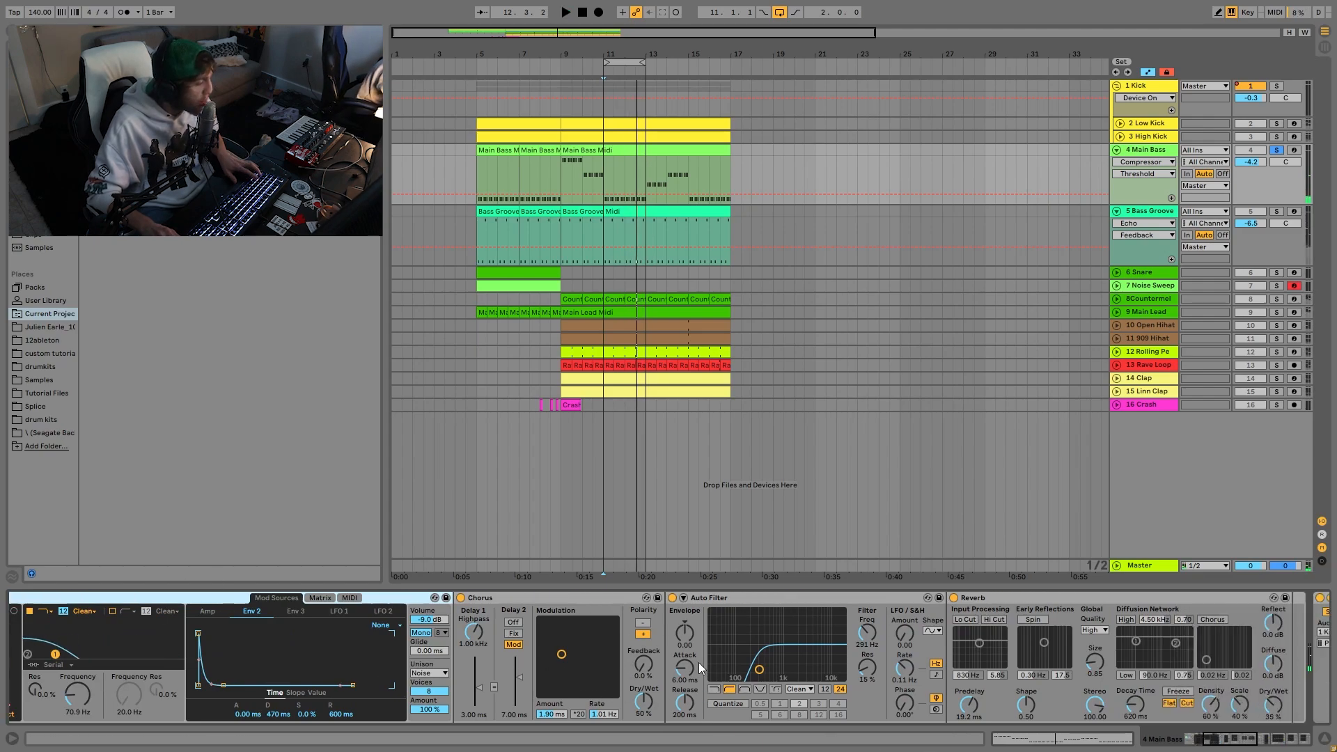
scroll(796, 661, down, 3)
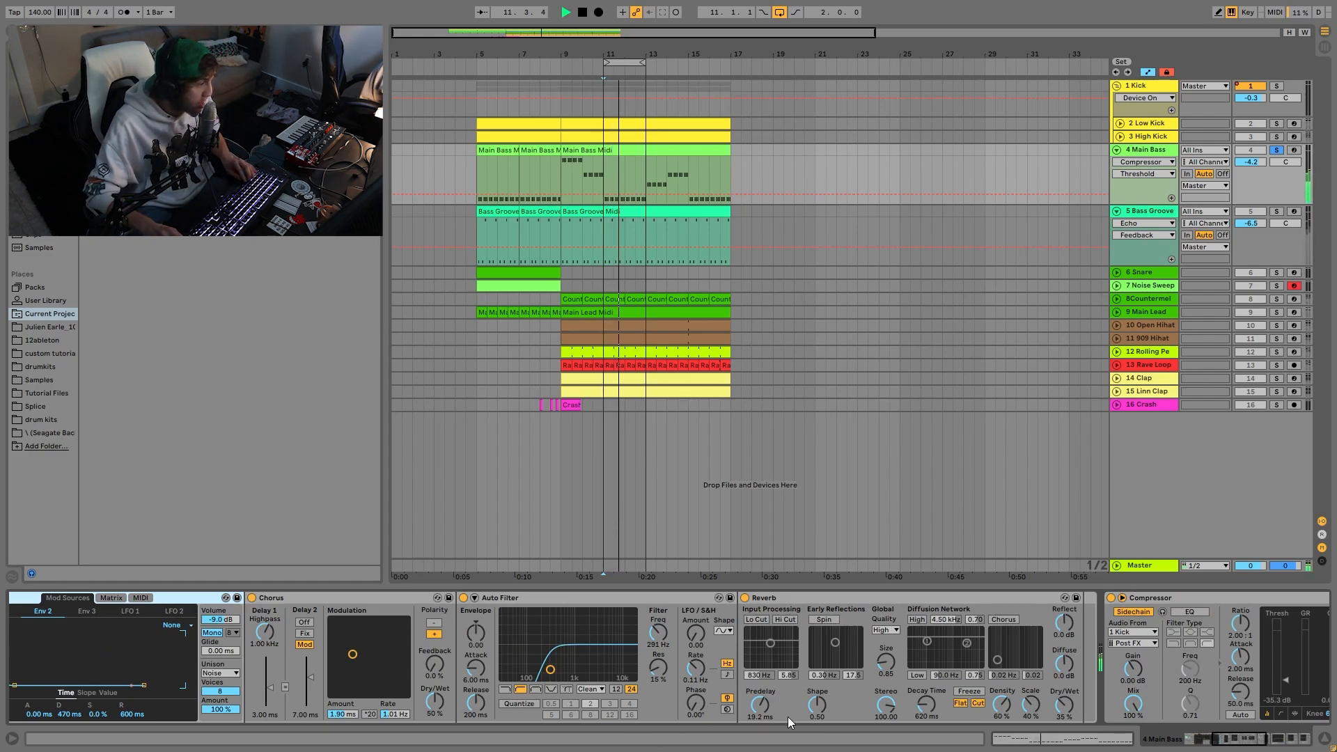
scroll(684, 708, up, 10)
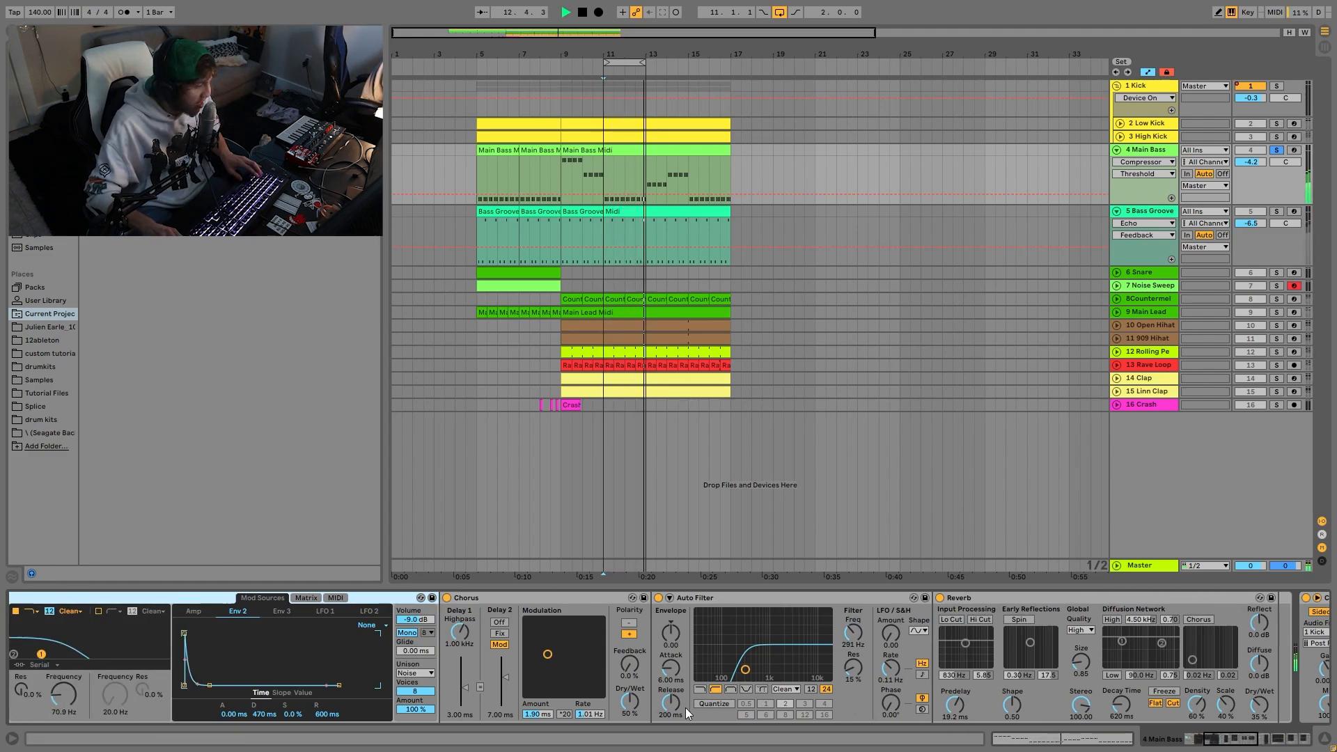
scroll(686, 702, up, 5)
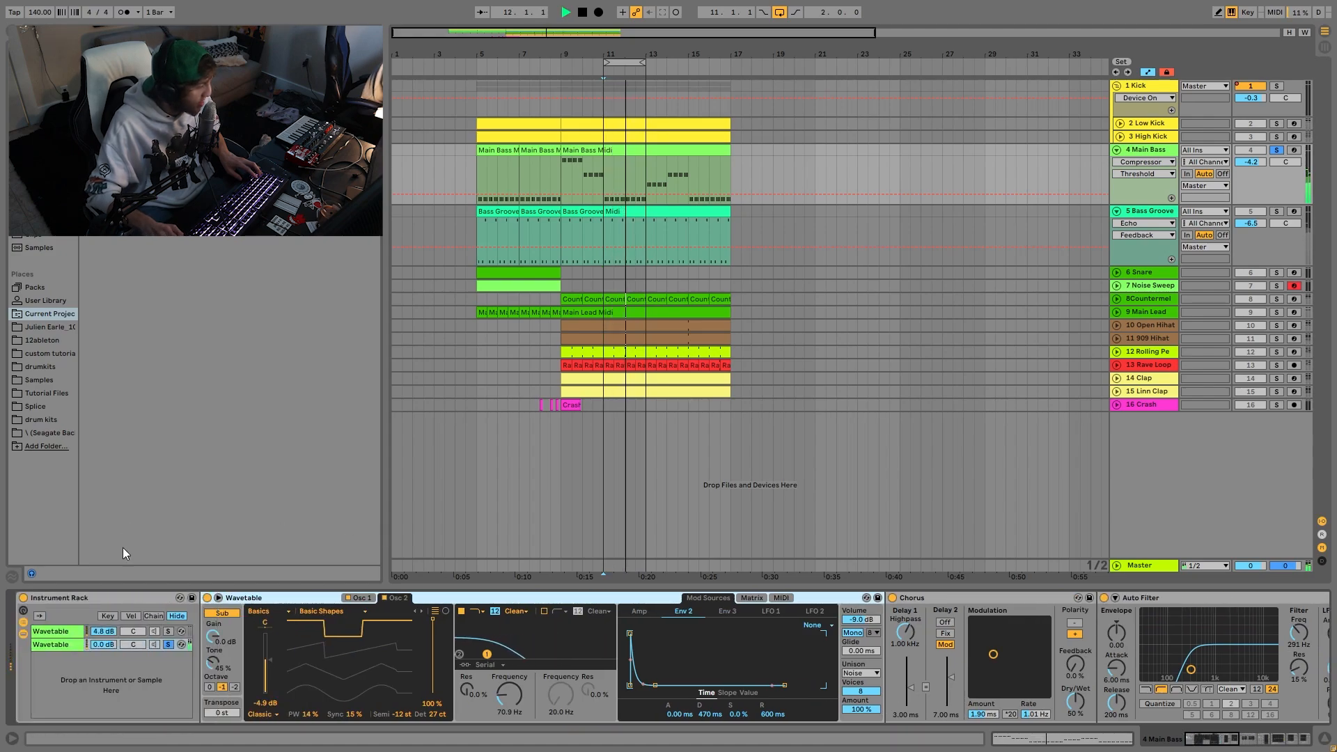
Unsolo the second Wavetable chain, hide the rack's chain devices, and play both layers through the Compressor and EQ Eight.
click(169, 646)
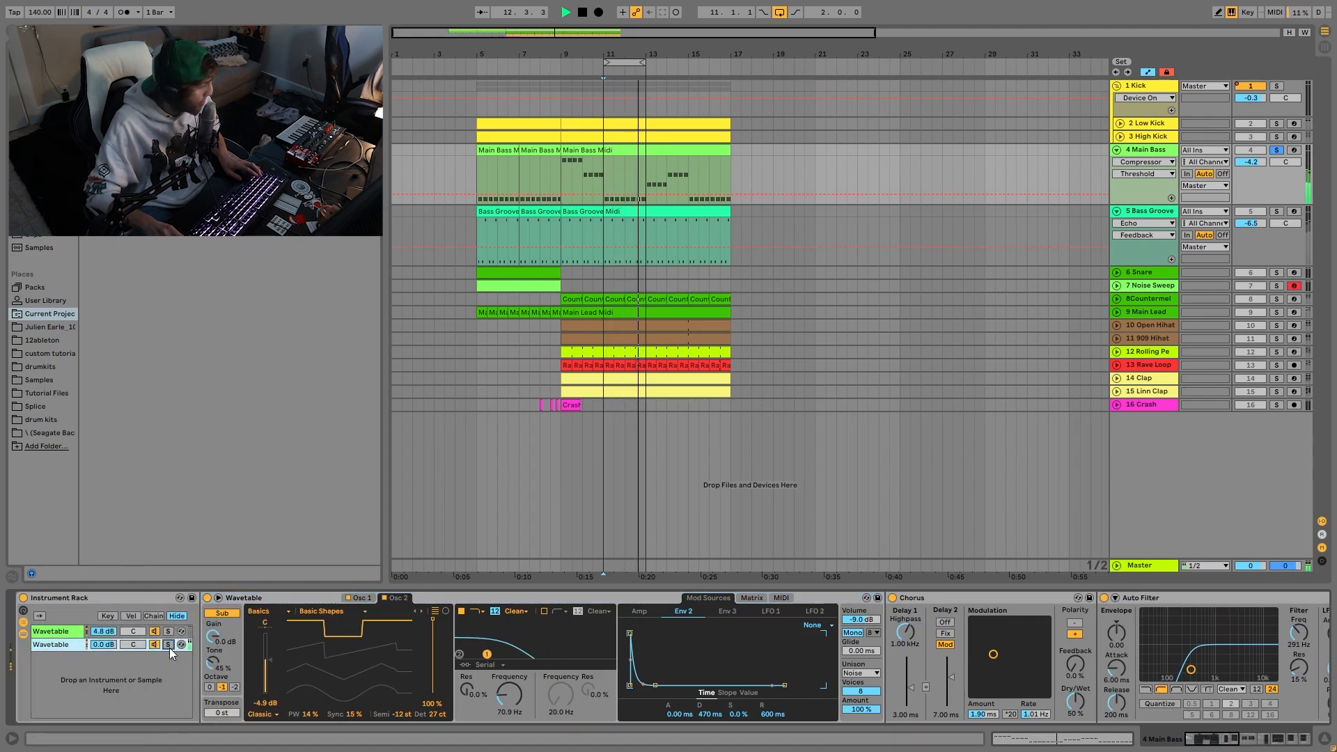
click(41, 631)
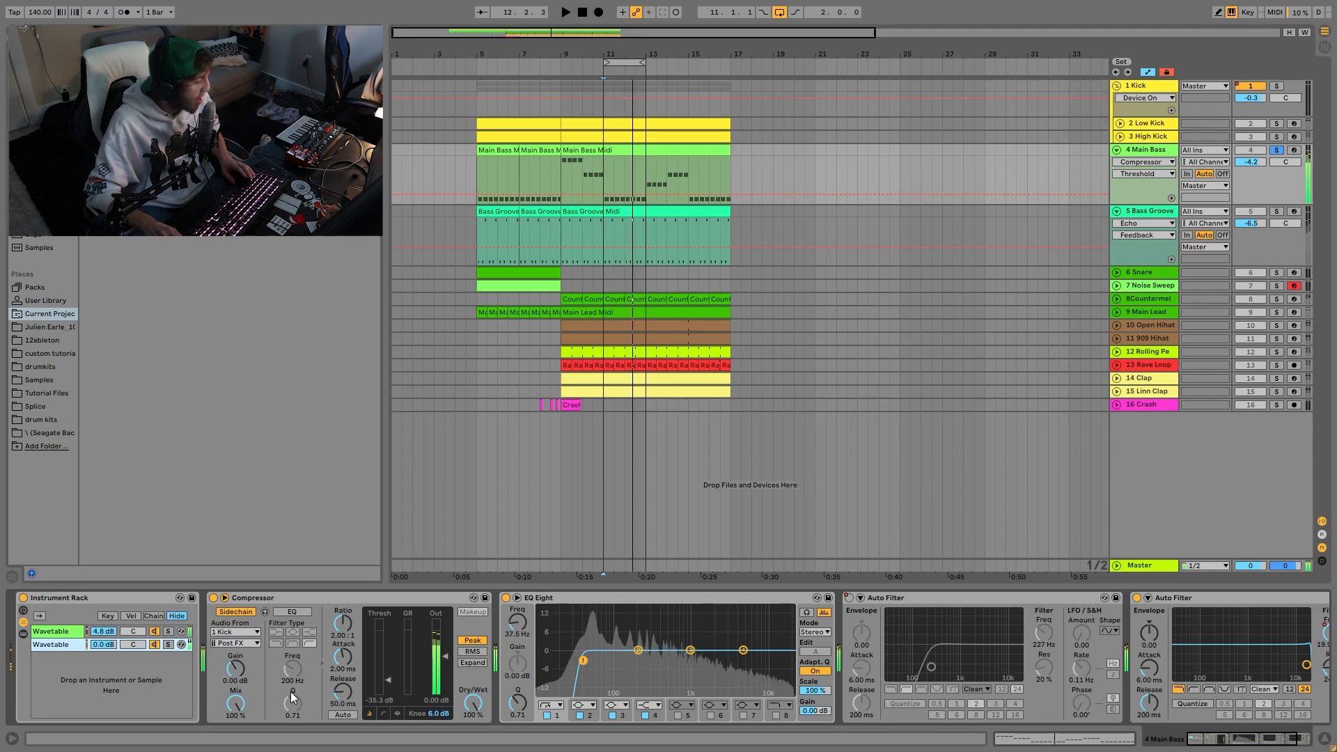
key(space)
scroll(325, 684, down, 3)
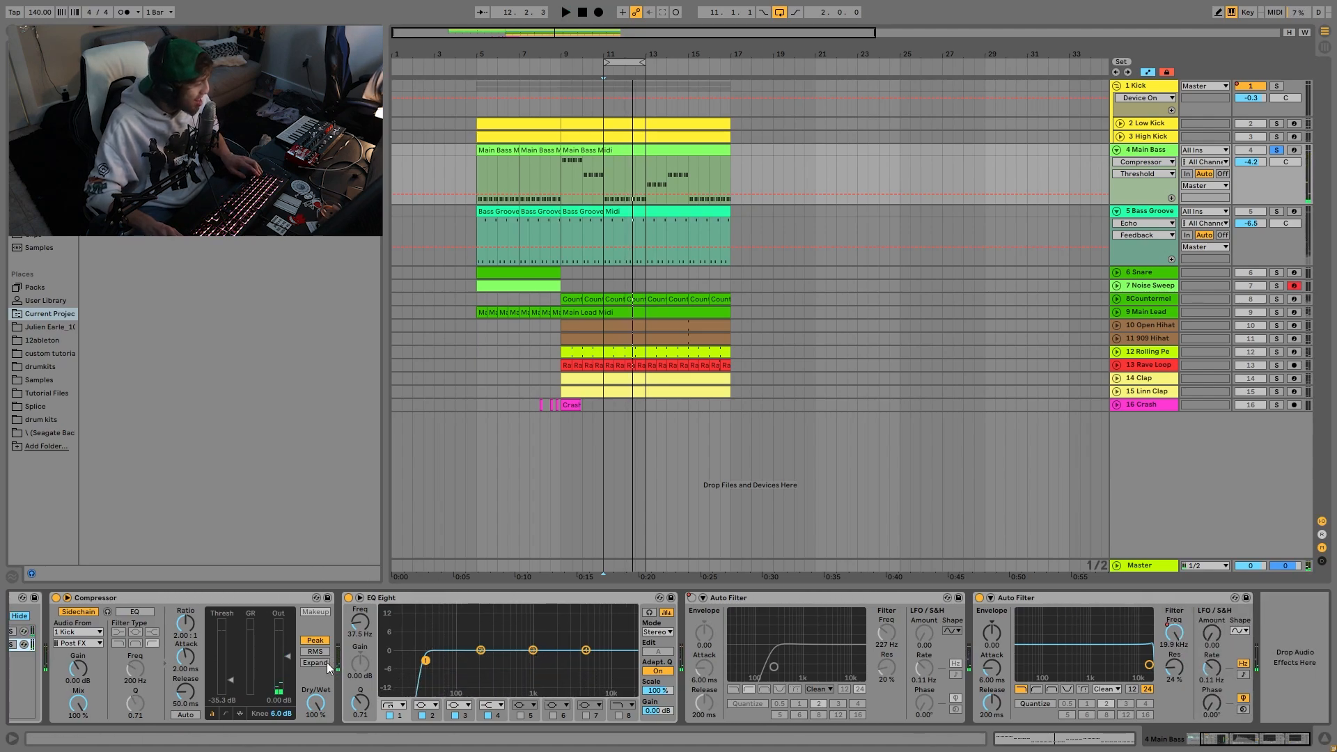
key(space)
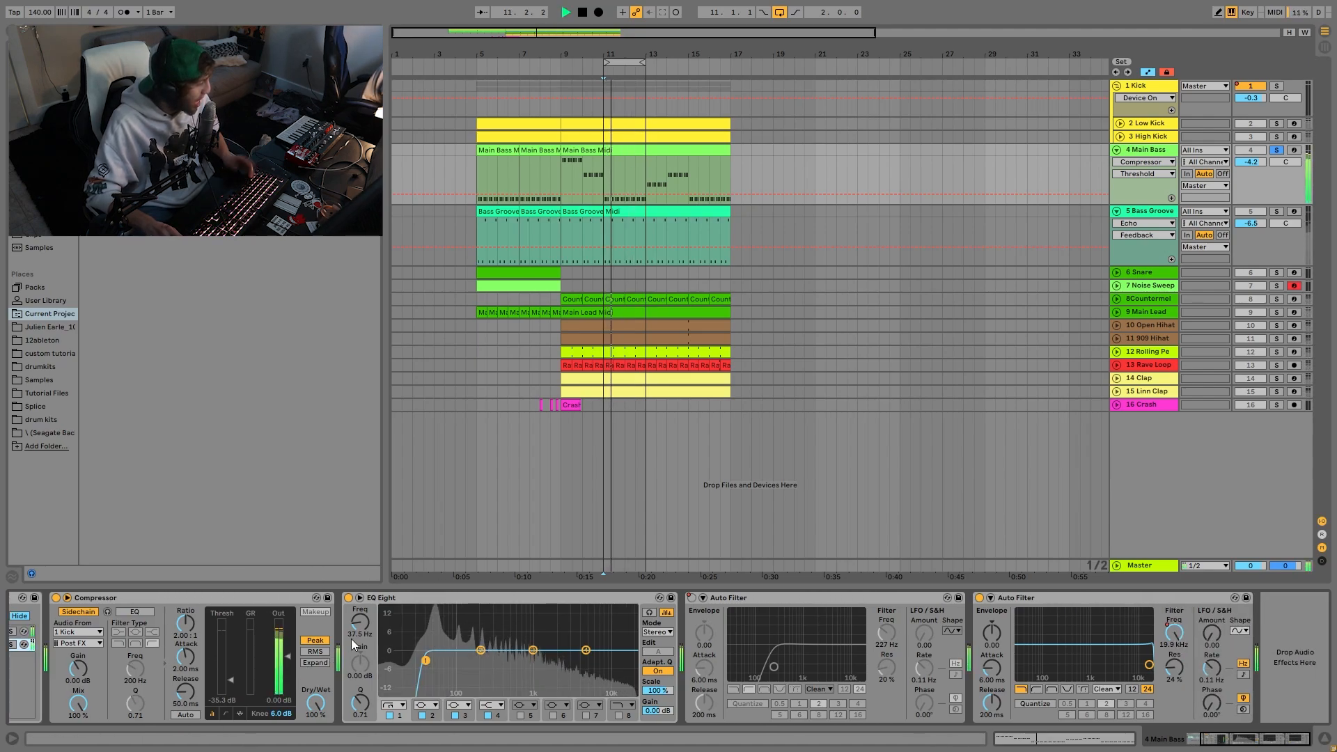
Solo the Kick together with the Main Bass and play from bar 11 to examine the Compressor's kick sidechain and EQ Eight.
click(1279, 85)
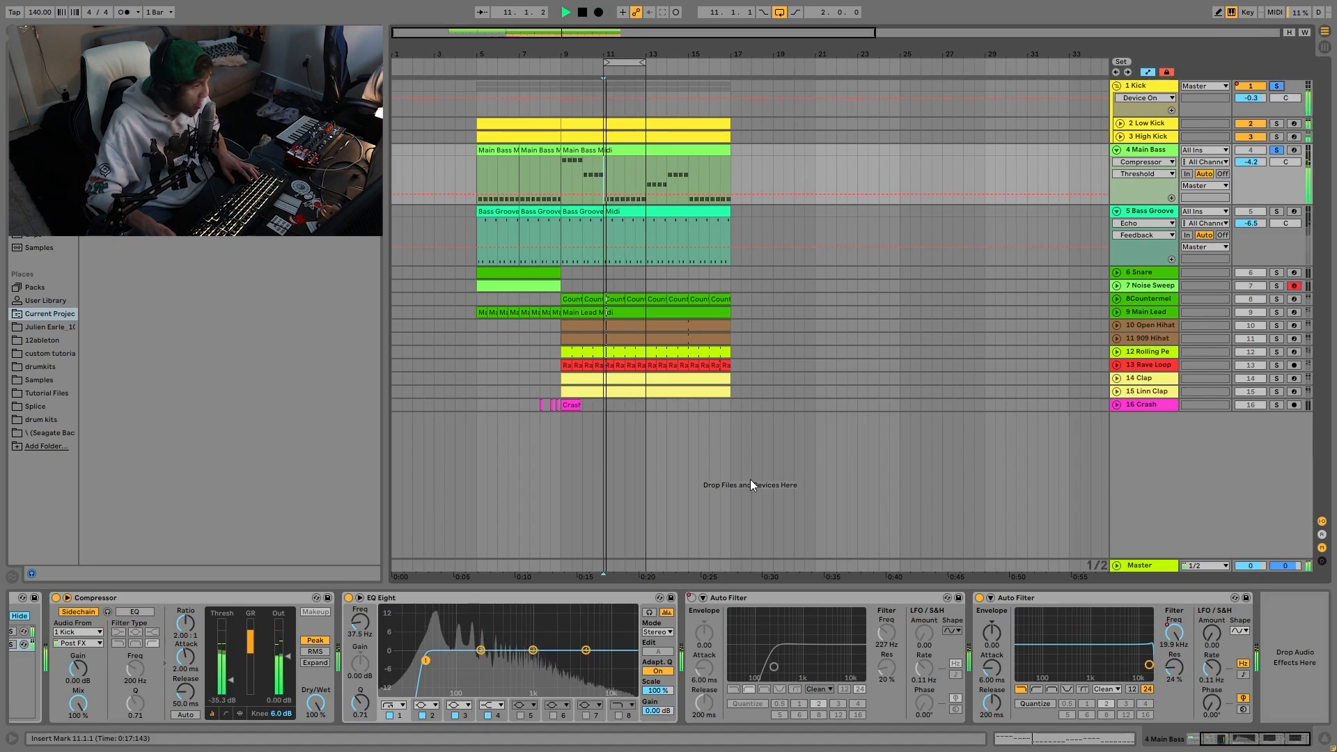
key(space)
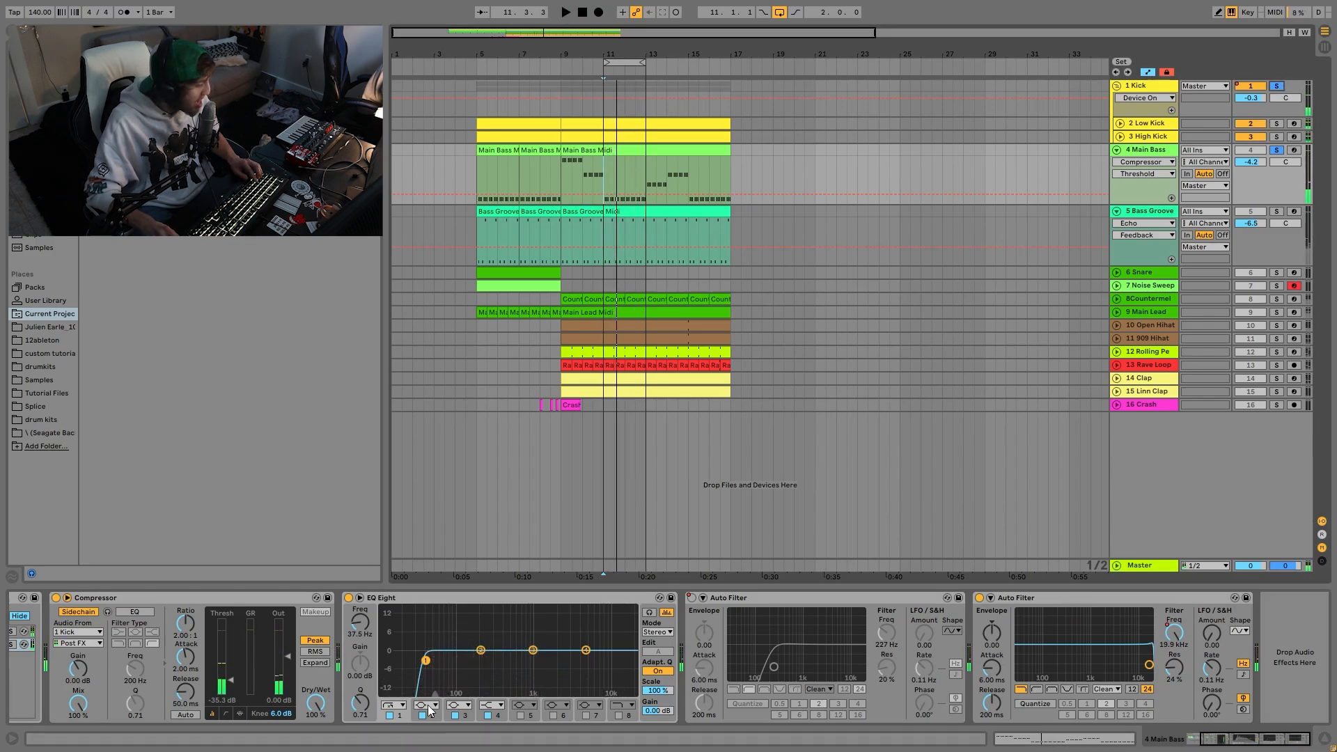
key(space)
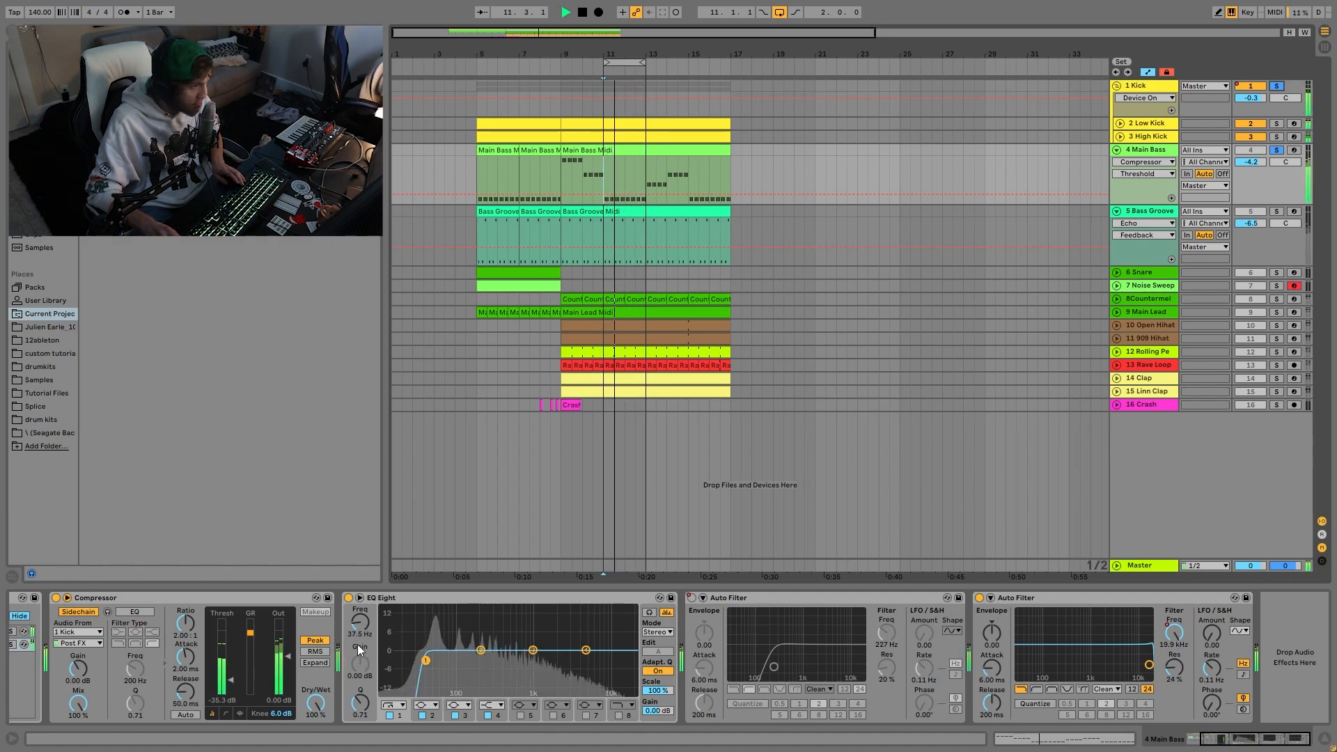
key(space)
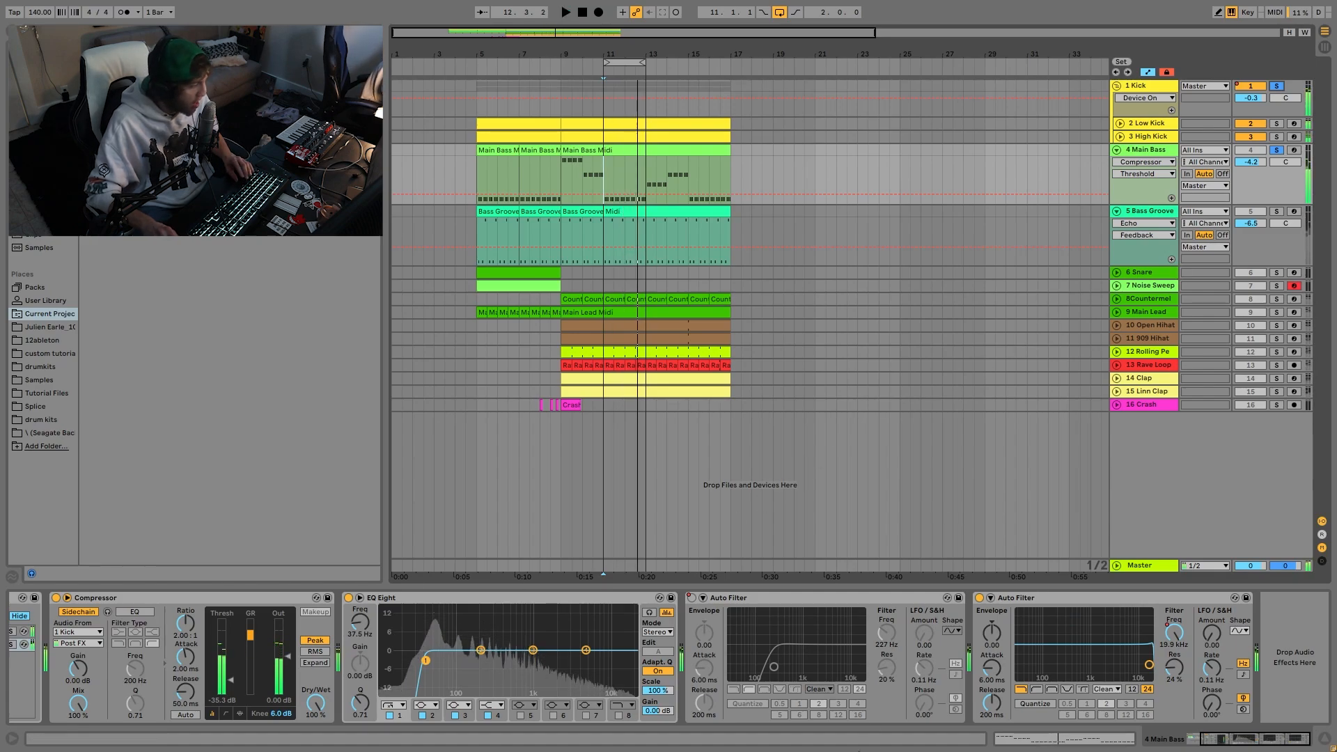
Play from the Main Bass clips at bars 5 and 9, unsoloing the Kick and Main Bass, to examine the two Auto Filters.
click(493, 151)
key(space)
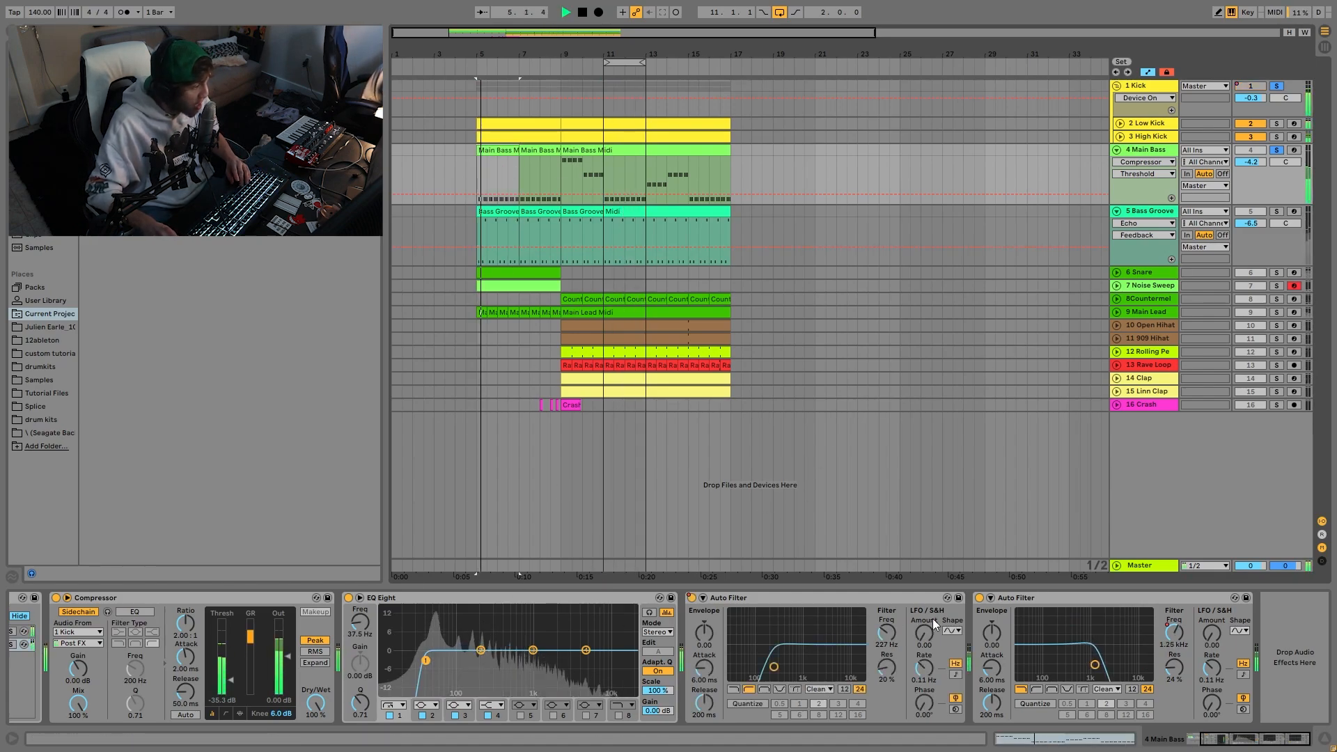
click(1279, 84)
click(1160, 151)
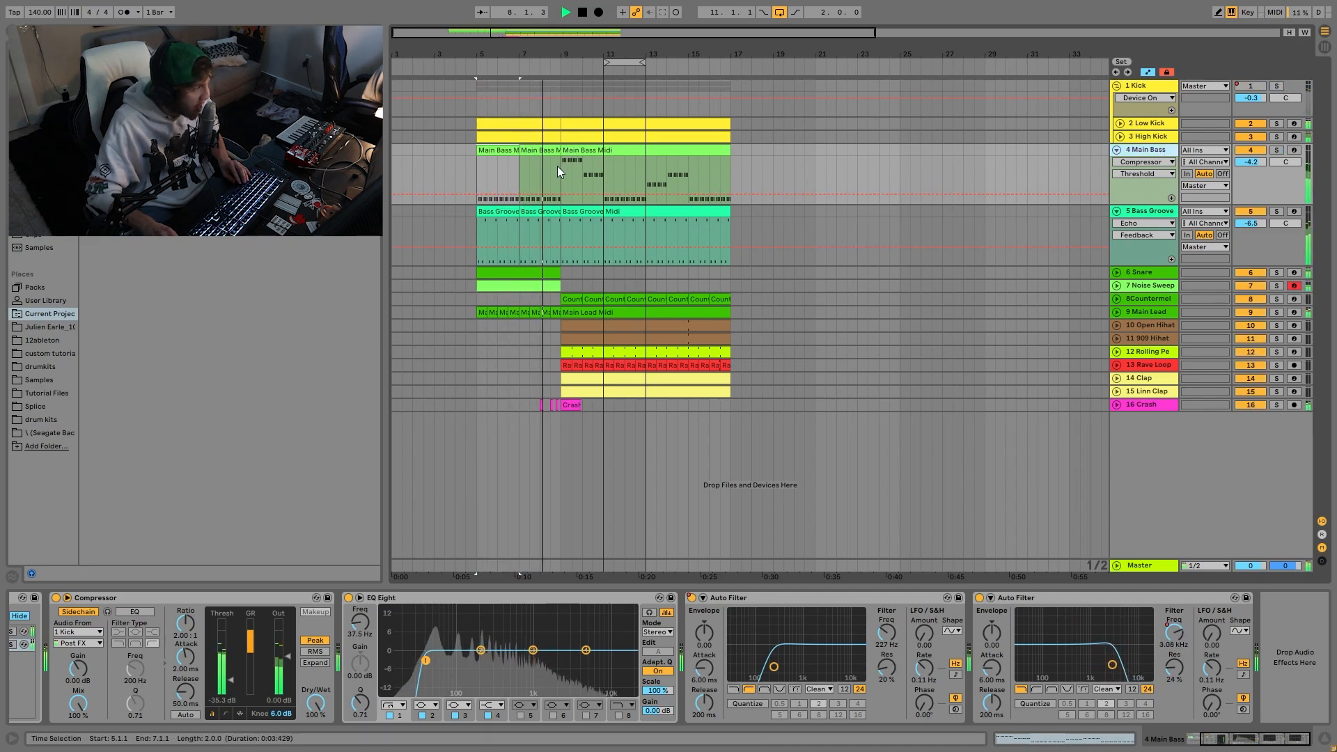
click(691, 598)
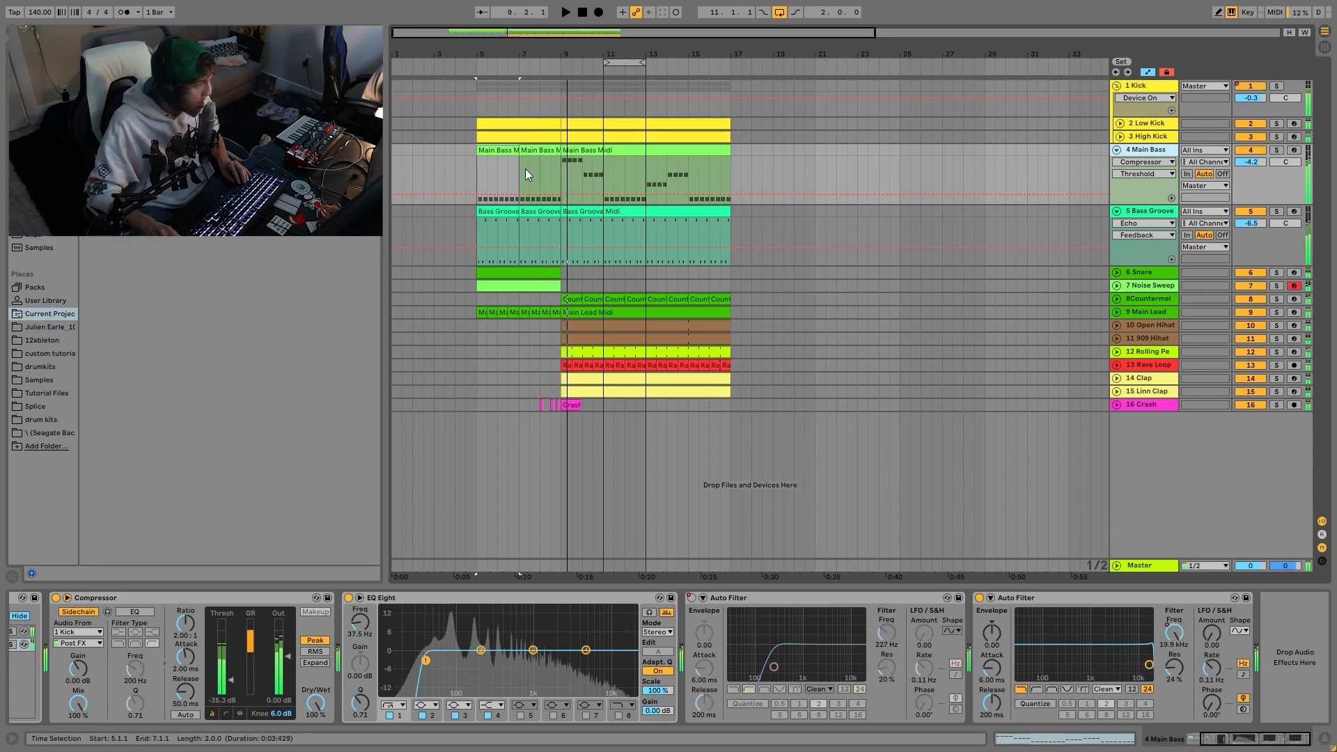
key(space)
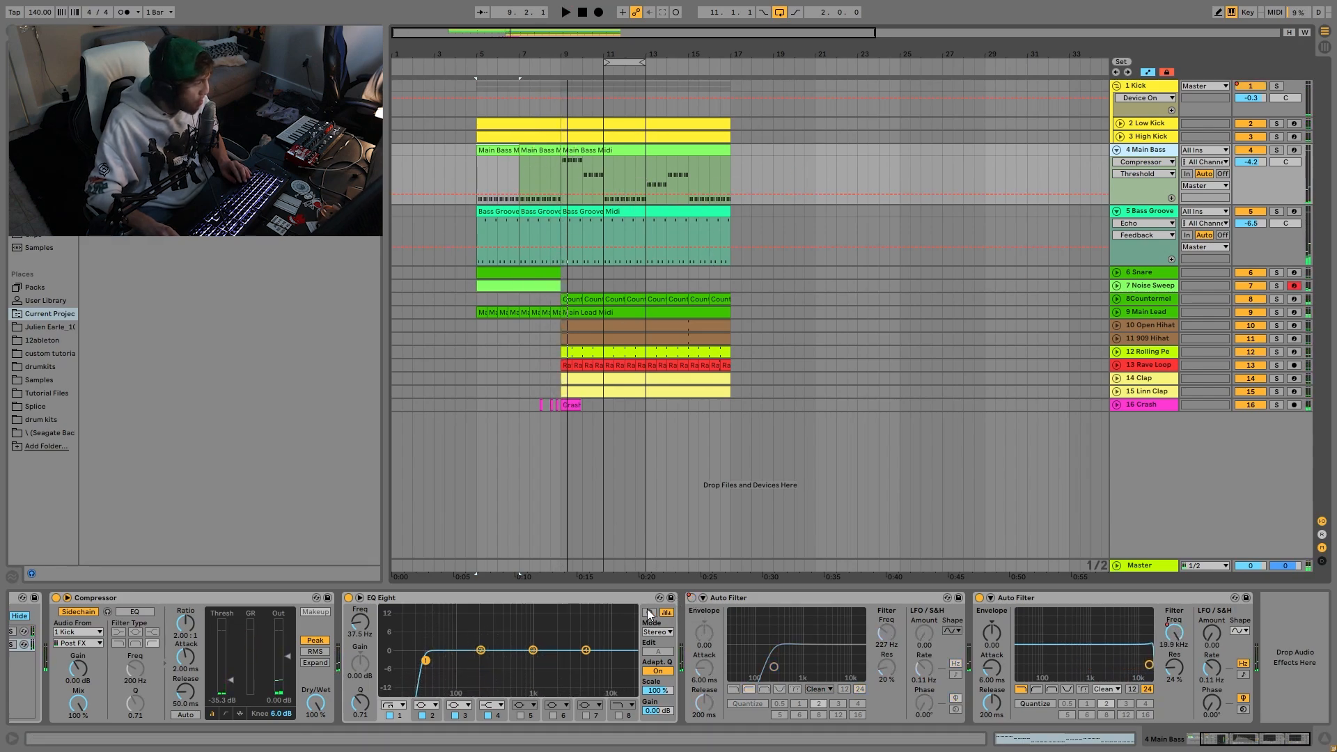
click(589, 147)
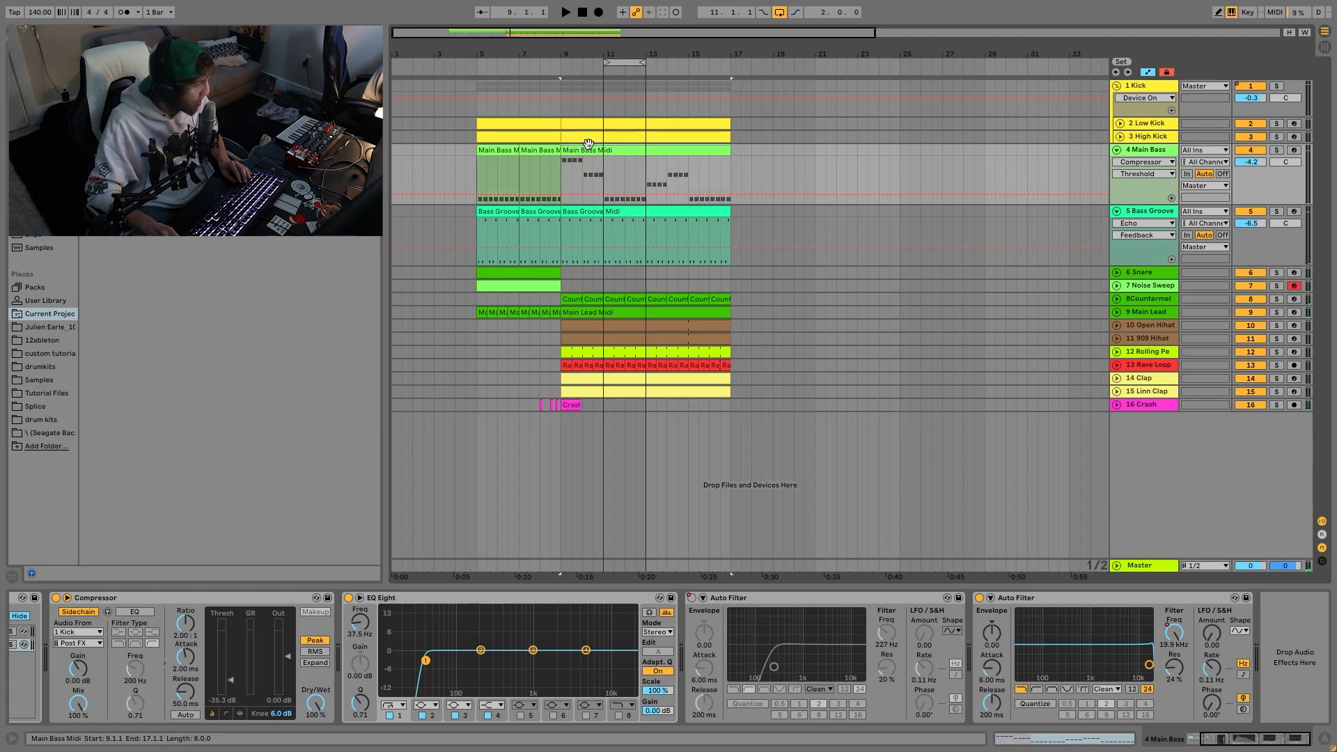
key(space)
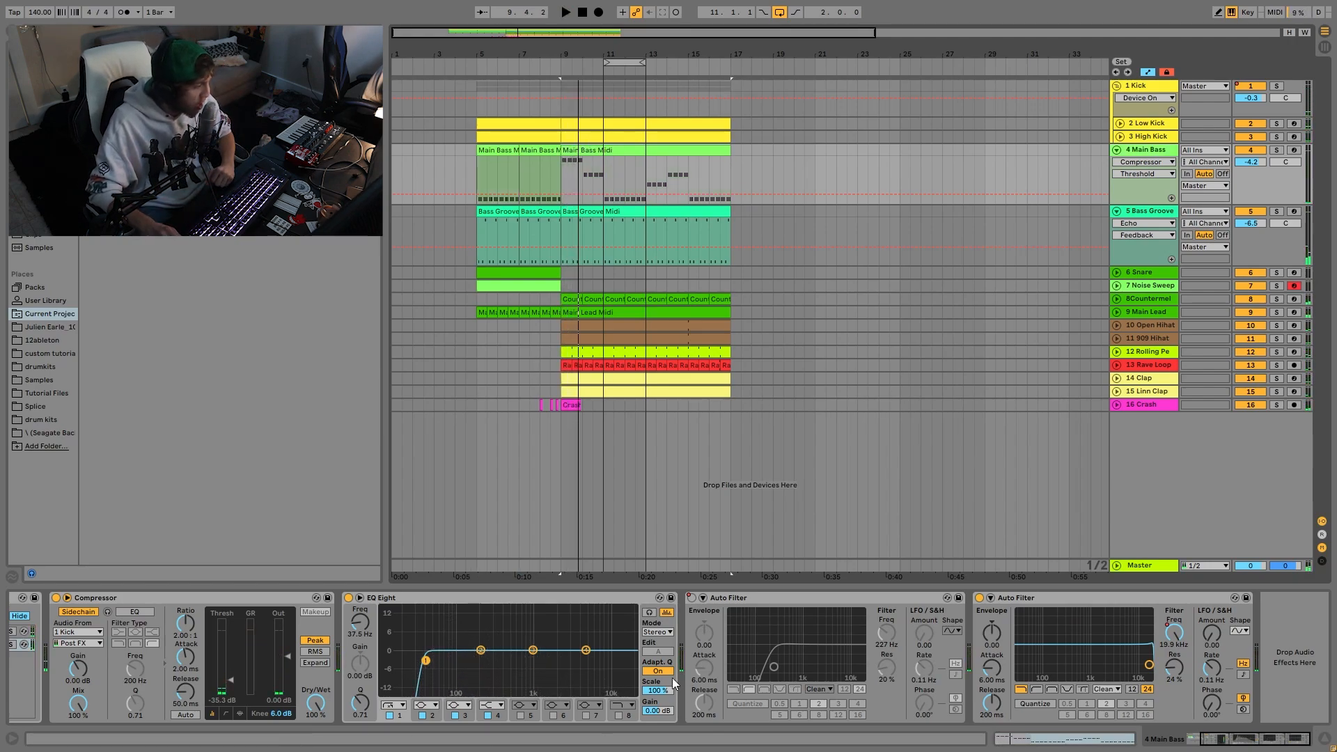
Solo the Bass Groove track and open its MIDI clip at bar 9 to examine the note pattern.
click(1142, 216)
click(1276, 211)
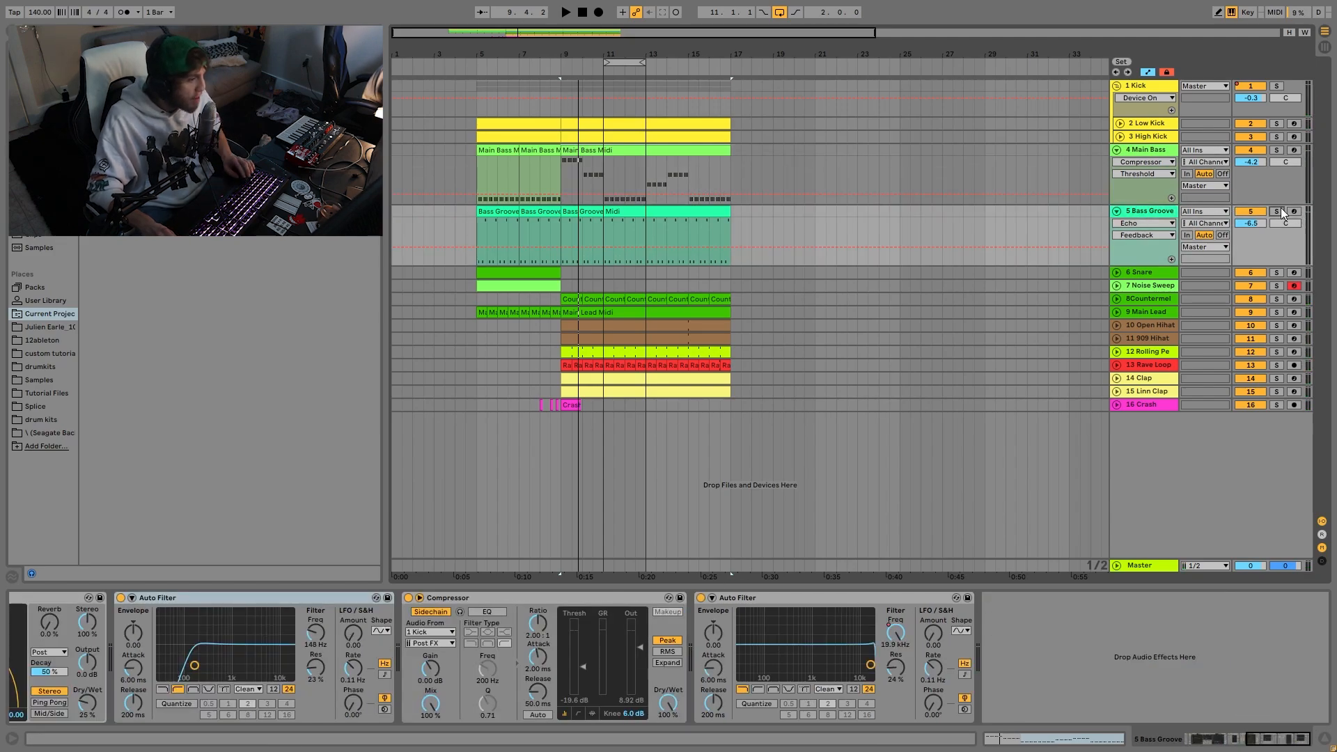
double_click(583, 225)
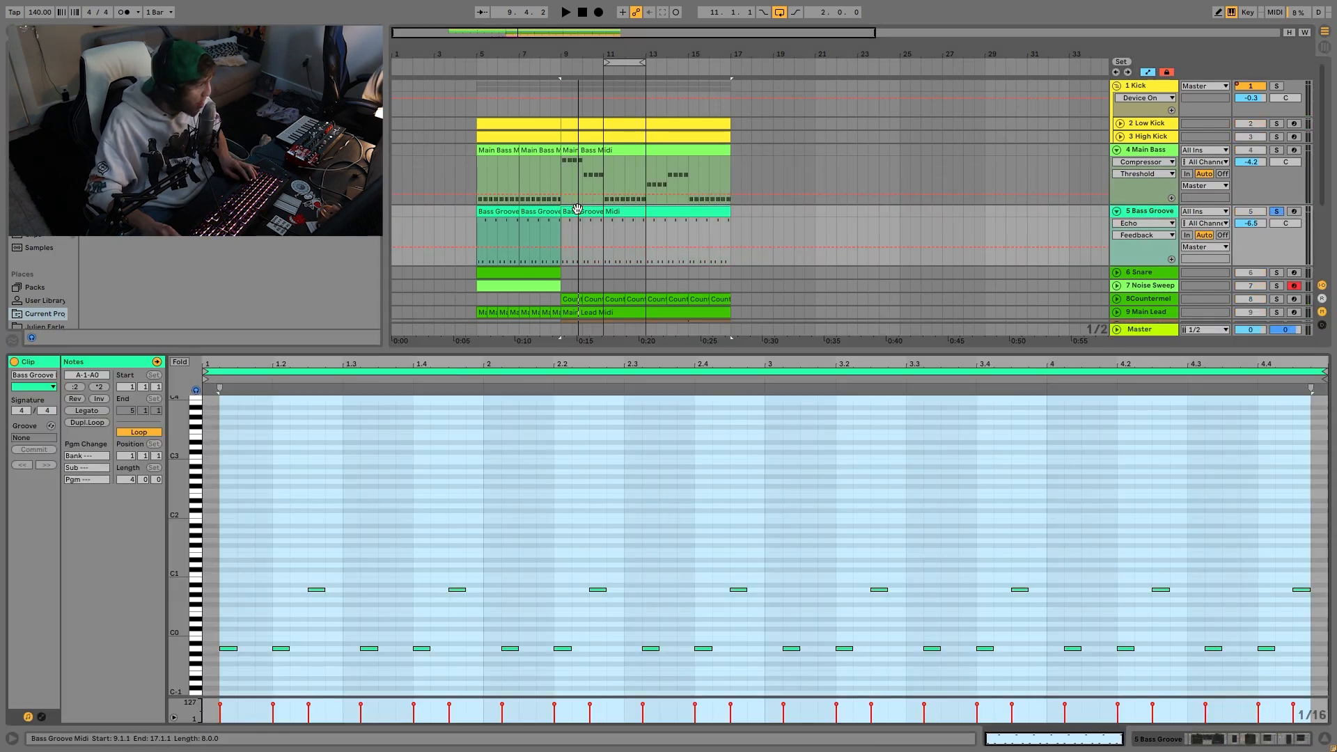
Play from bar 11 with the Main Bass soloed on and off alongside the Bass Groove, comparing the two tracks' MIDI clips.
click(1277, 151)
click(601, 174)
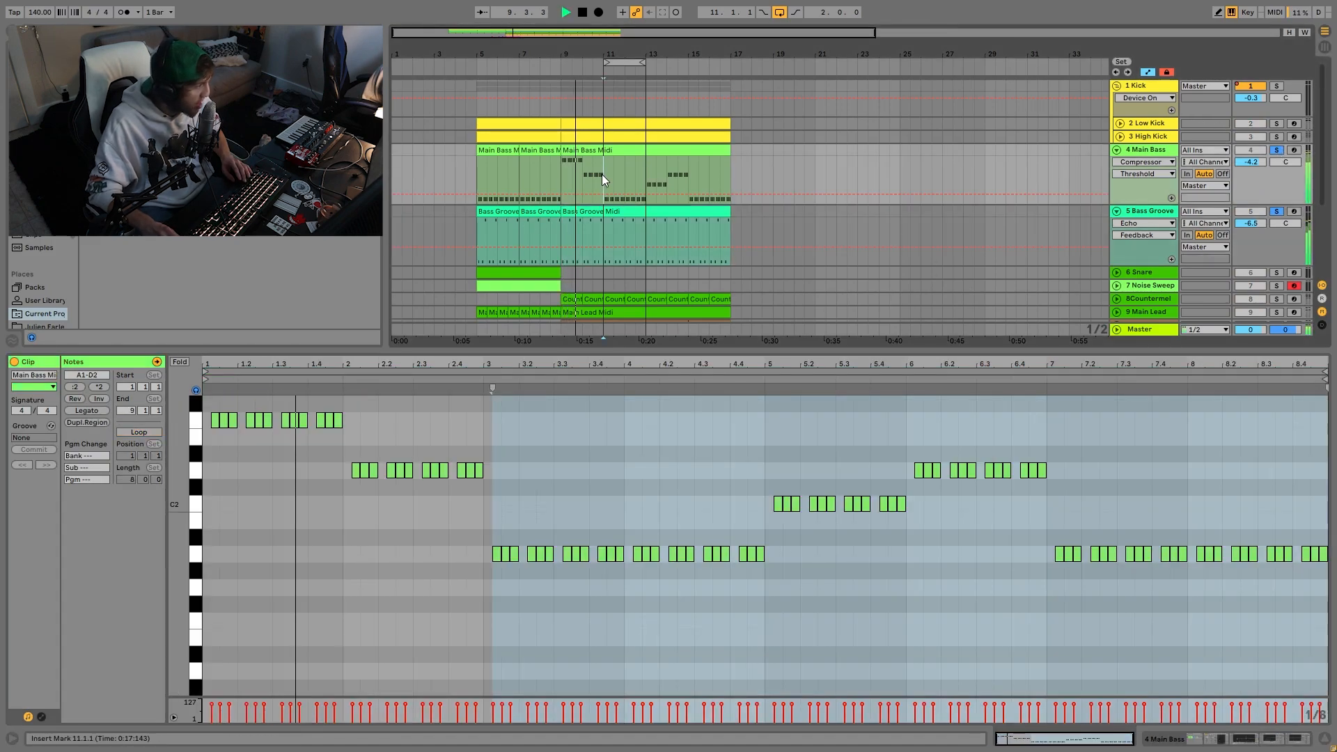
key(space)
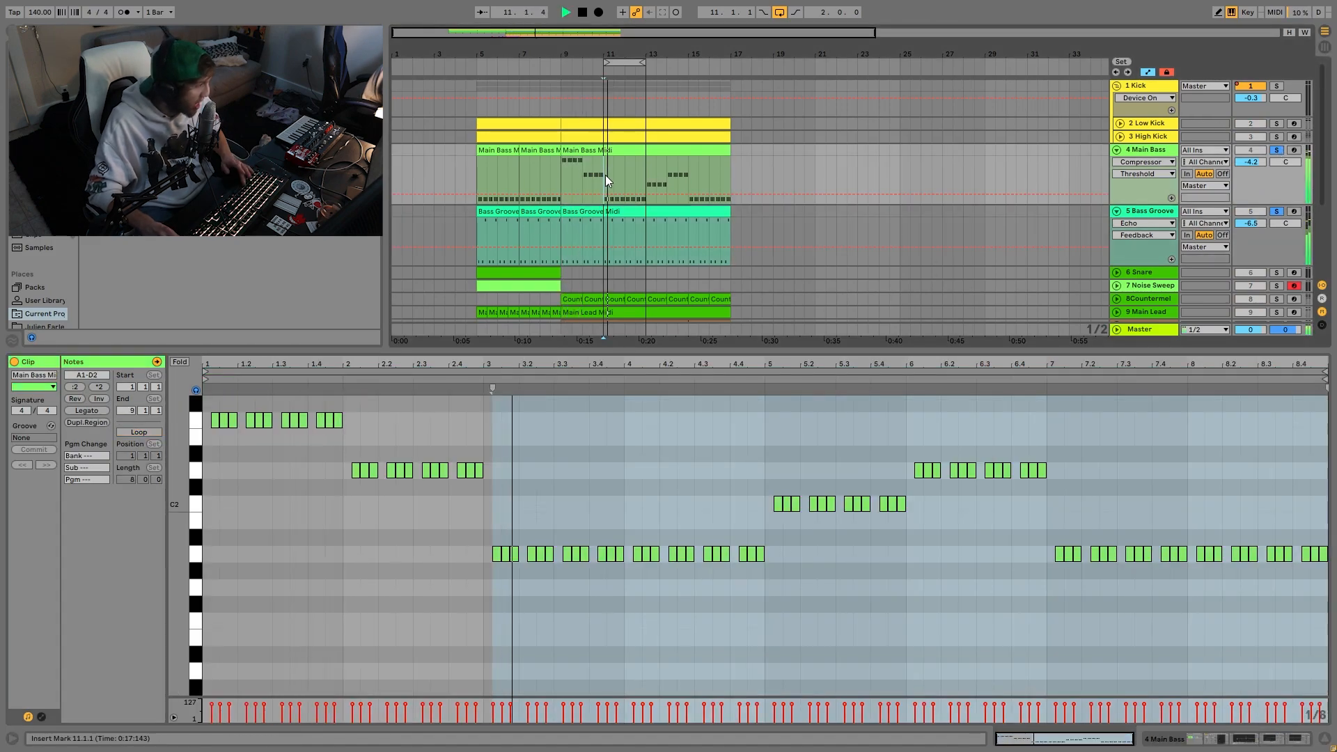
click(1272, 149)
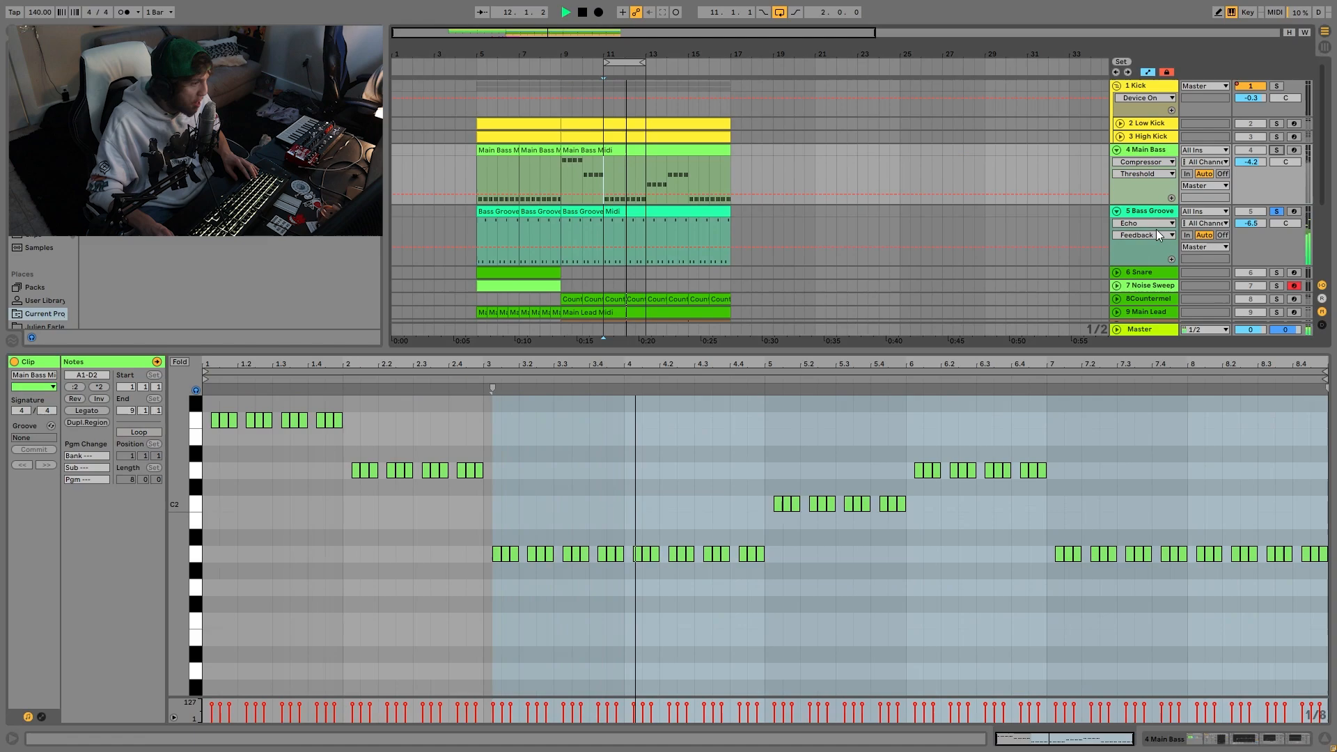
click(675, 216)
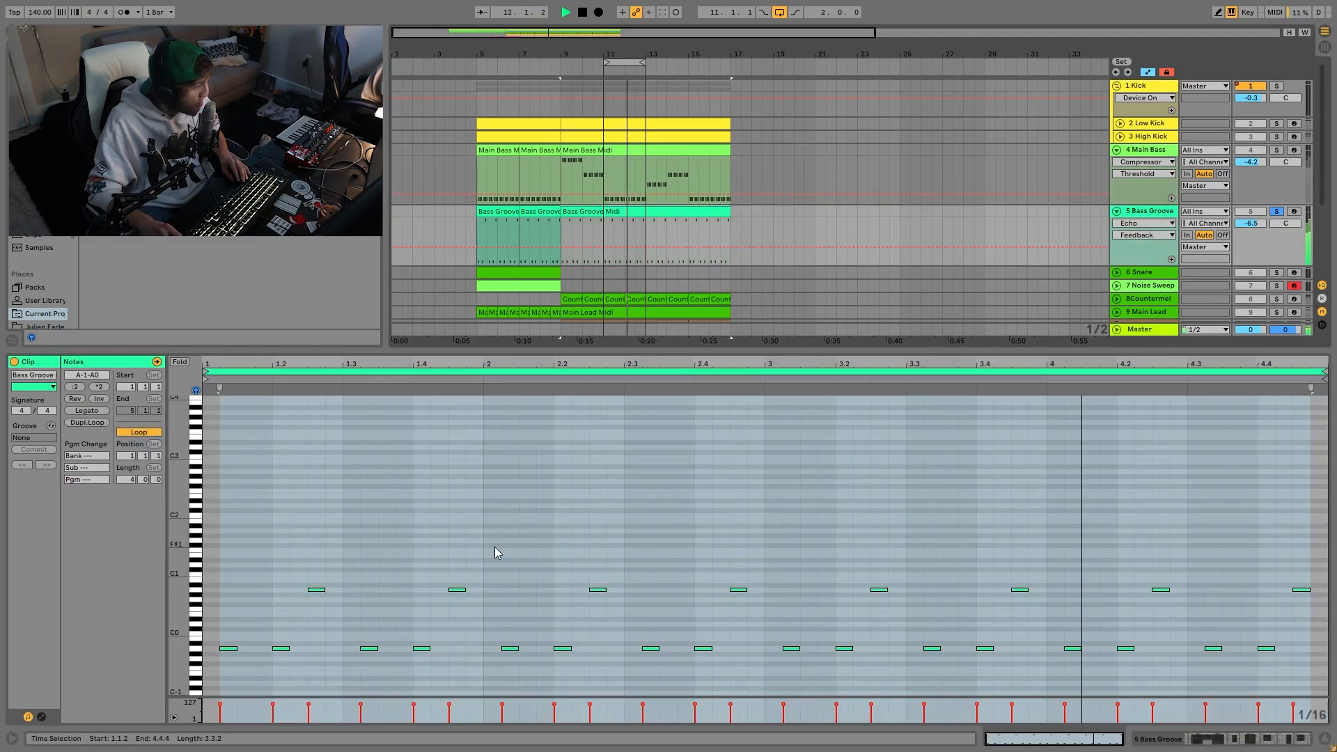
ctrl+click(1276, 150)
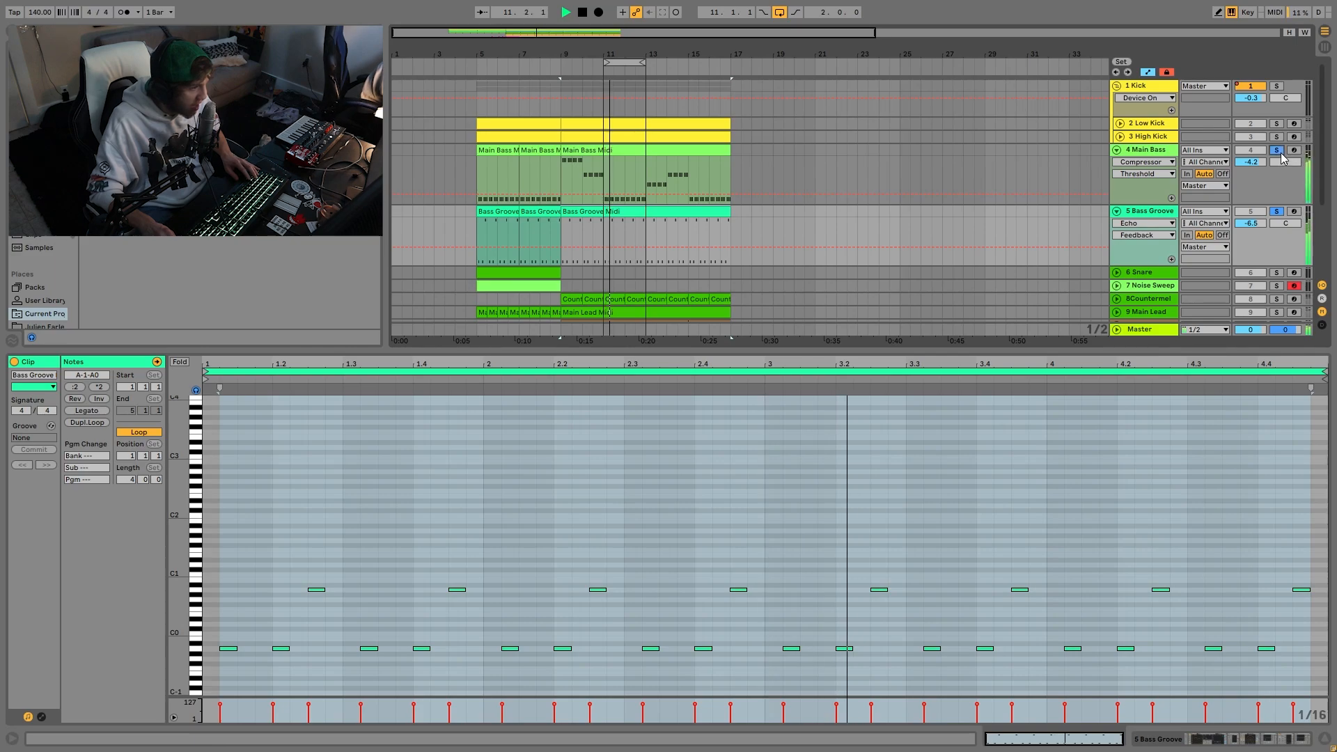
Show the Bass Groove's devices with only that track soloed, and examine both oscillators, the filter and the amp envelope in Wavetable.
click(1148, 212)
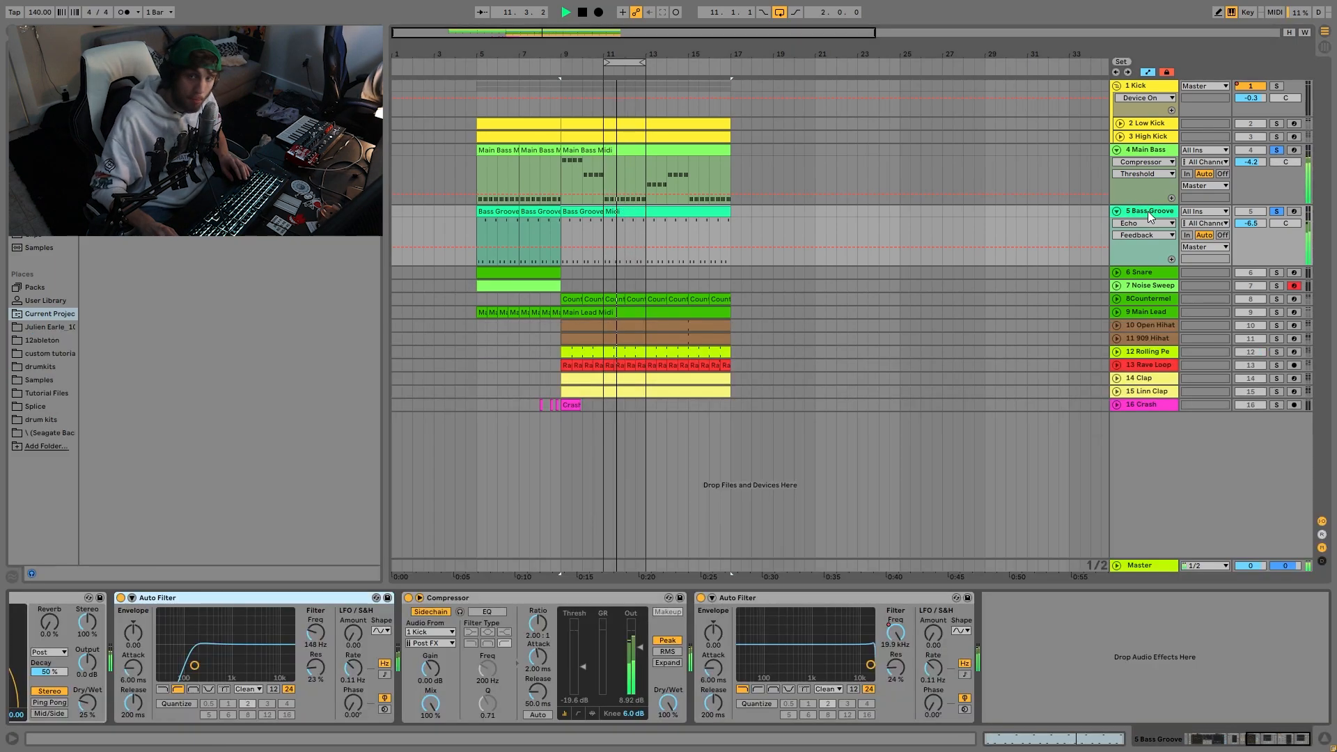
key(shift+Tab)
click(1278, 213)
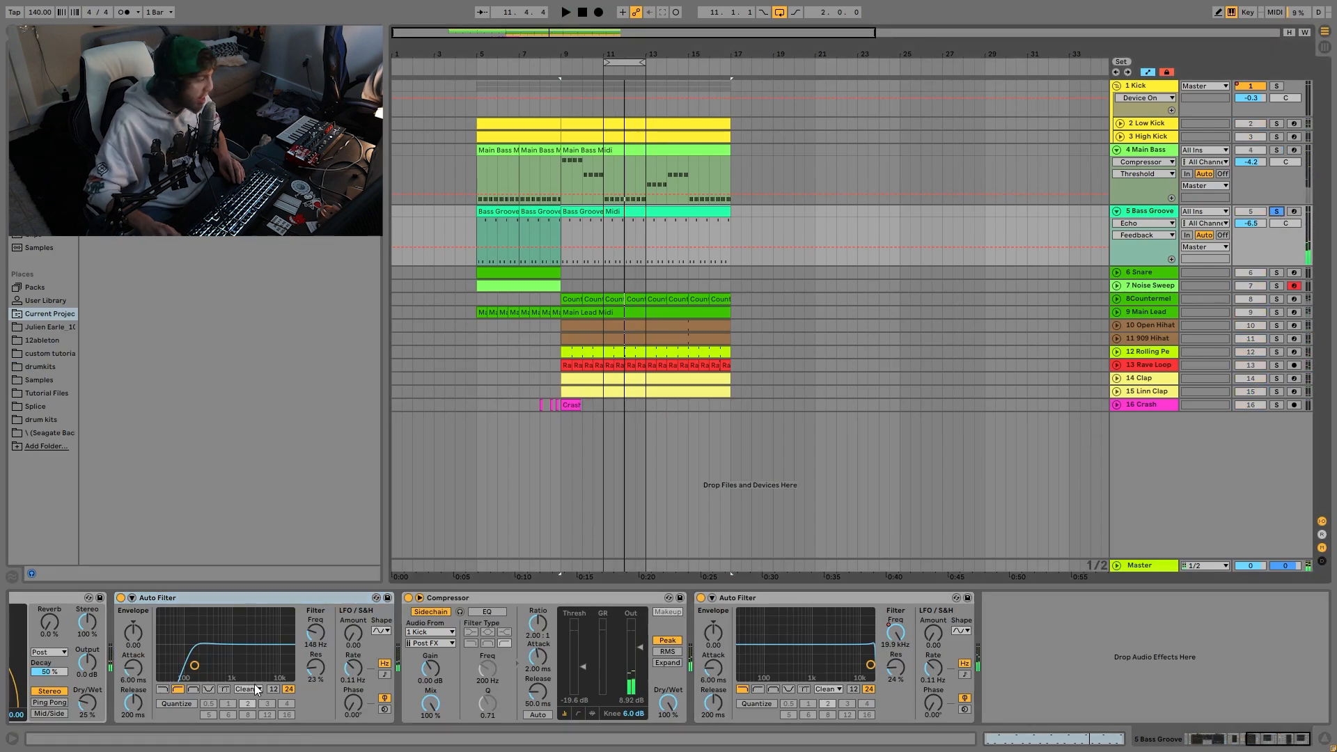
click(1198, 743)
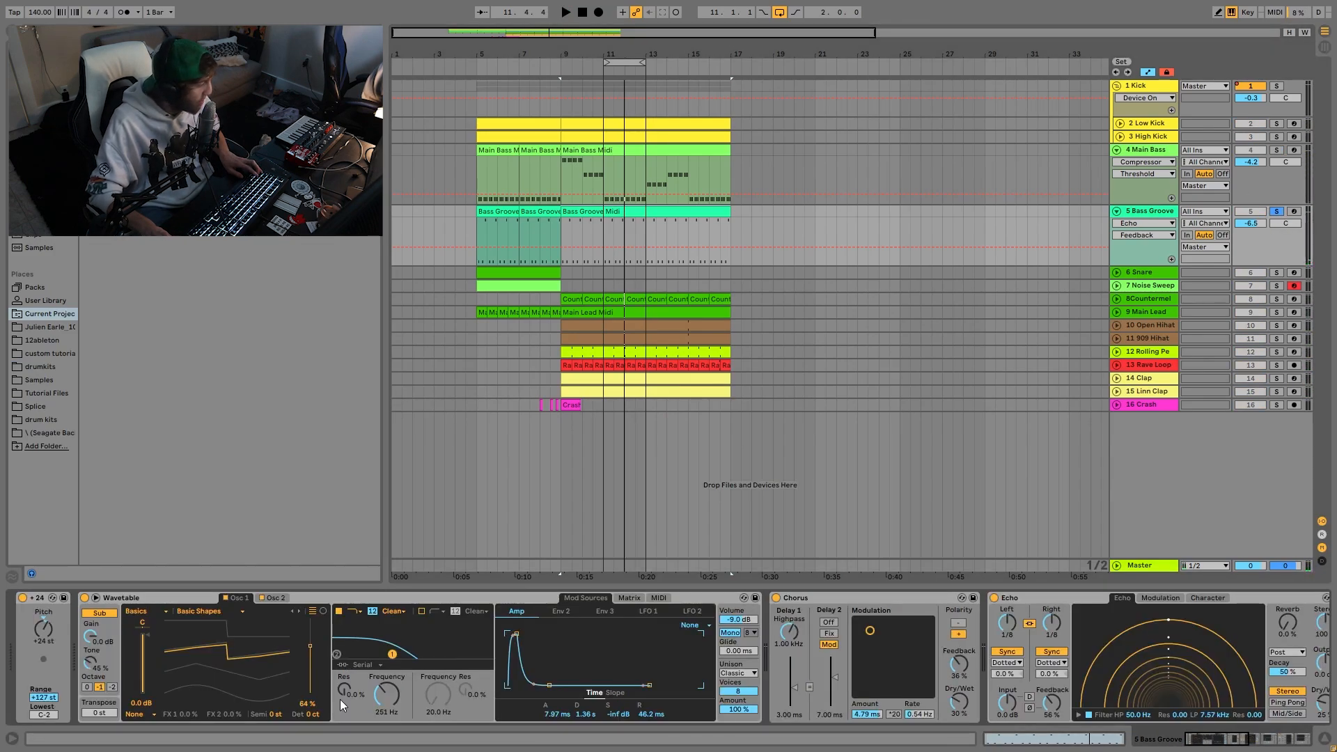
click(275, 597)
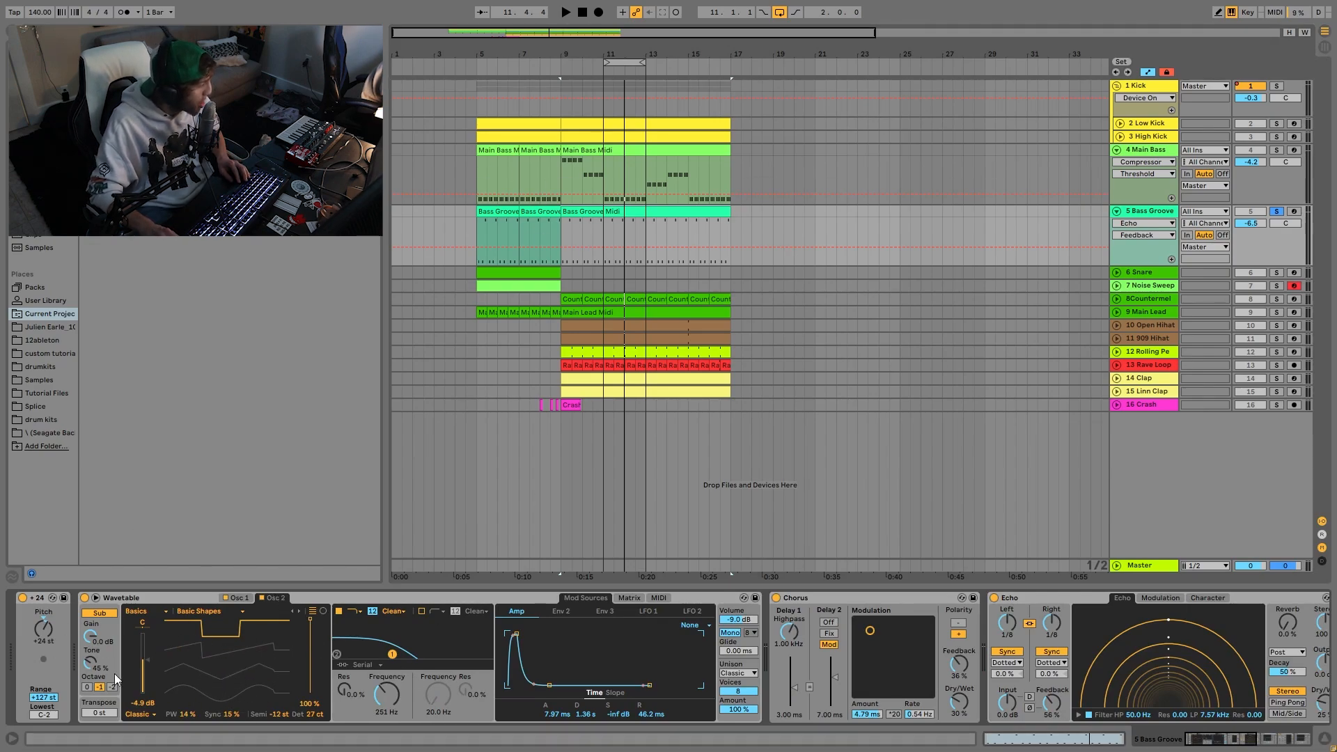
scroll(388, 707, right, 4)
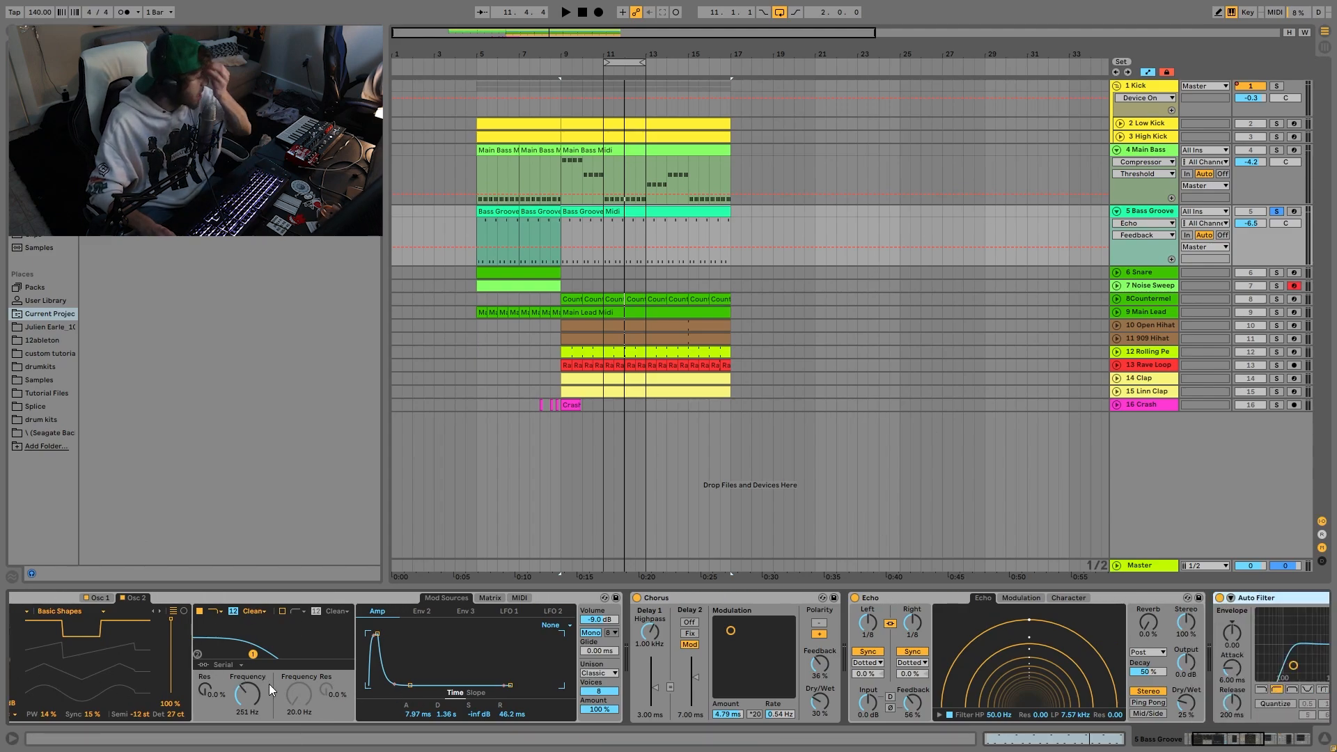
Play the Bass Groove, then stop and examine Wavetable's unison settings, the Chorus and the Echo.
key(space)
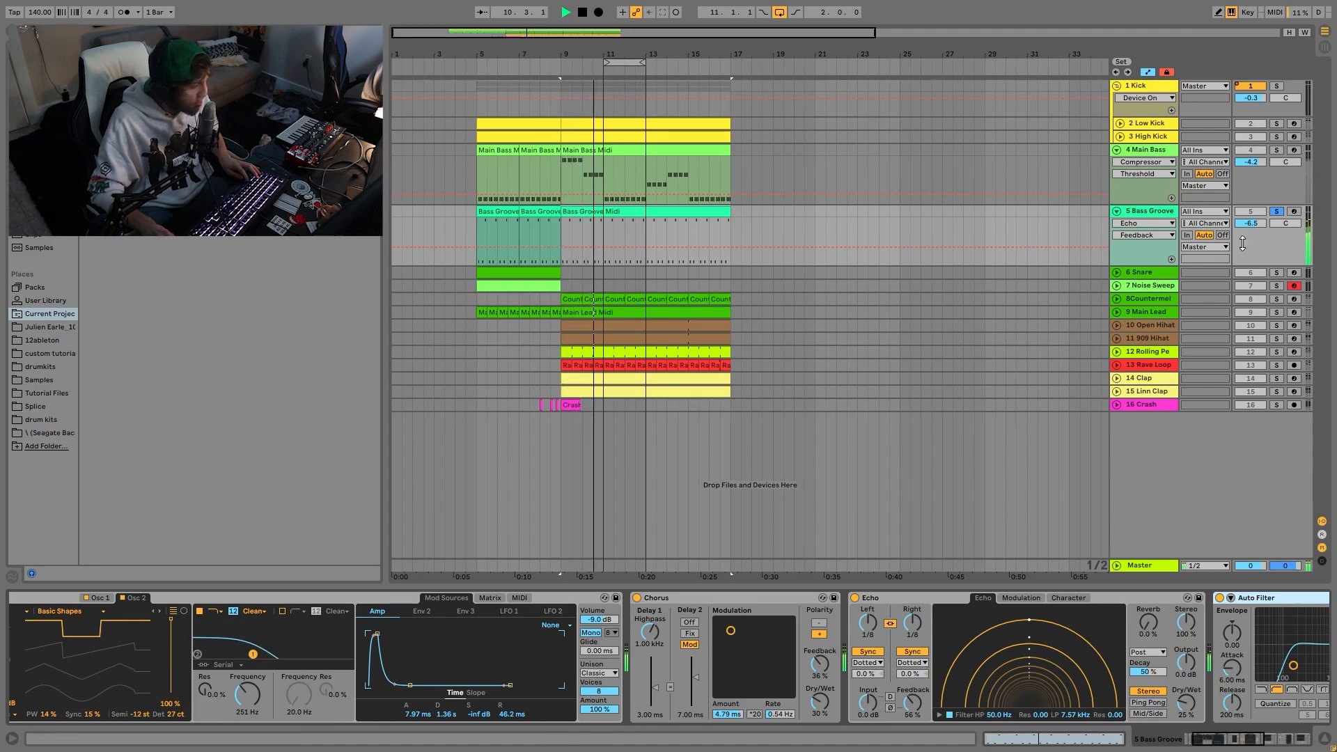
click(1276, 150)
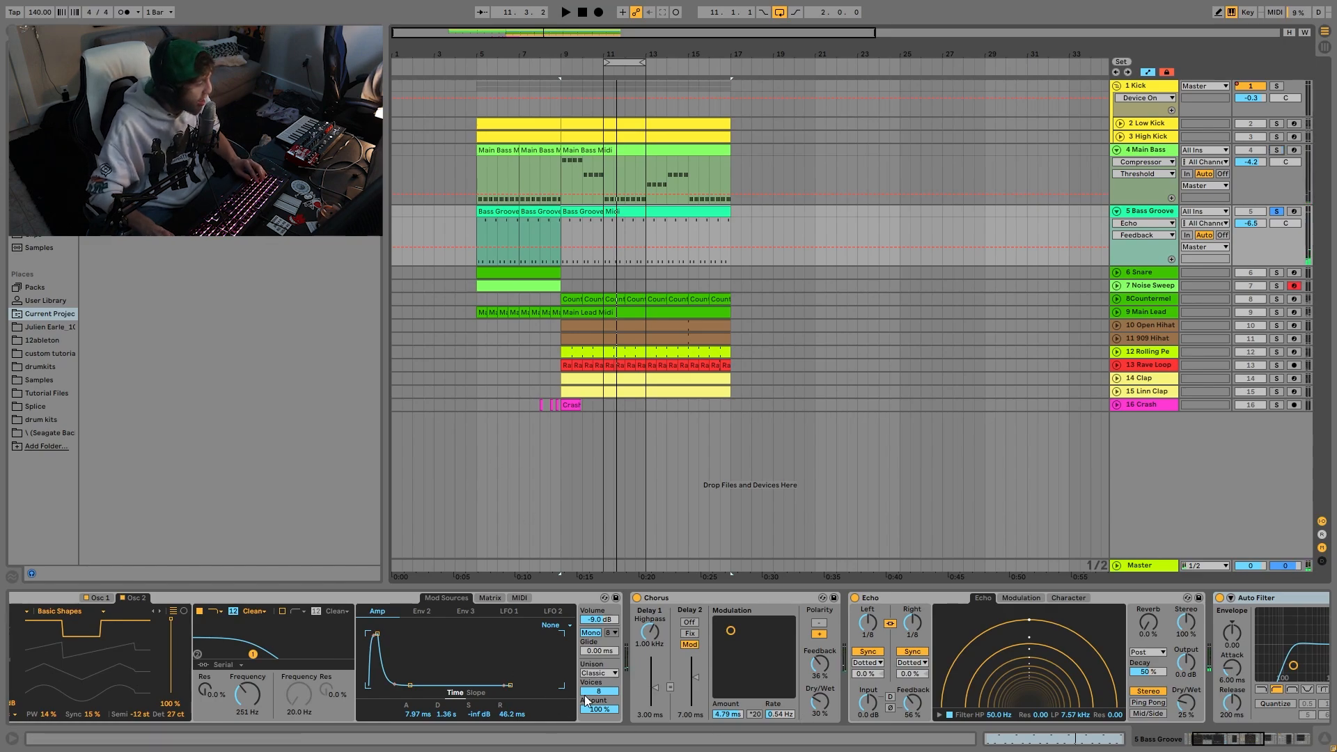
scroll(583, 695, right, 5)
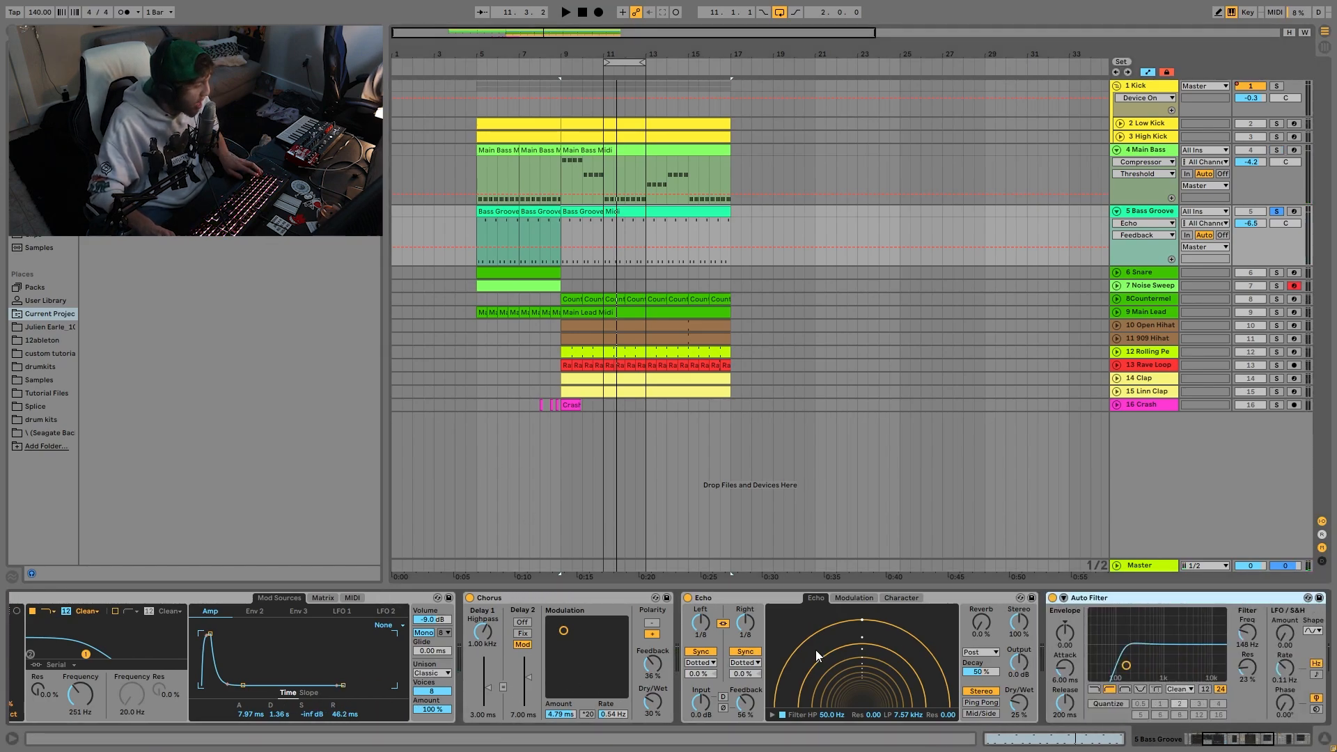
scroll(583, 709, right, 6)
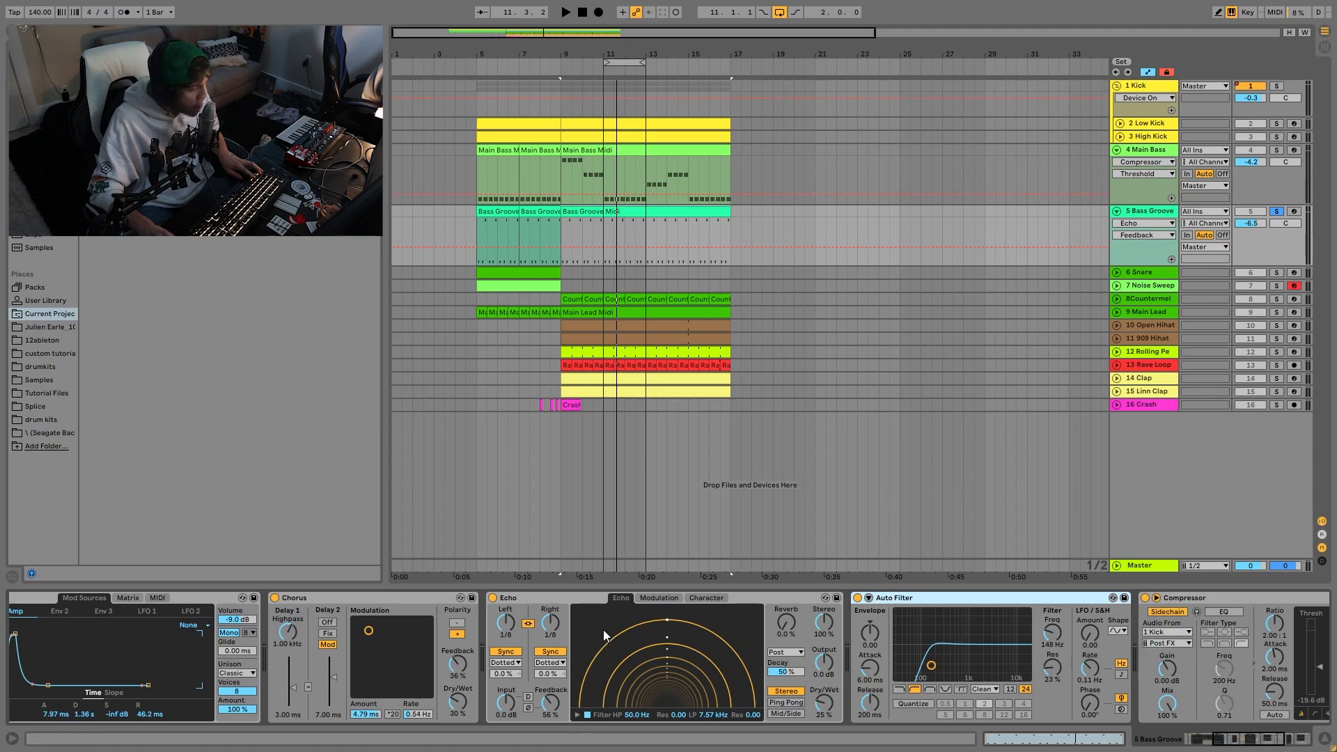
Play the Bass Groove through the Echo, Auto Filter and Compressor, briefly soloing the Main Bass with it for comparison.
key(space)
scroll(706, 657, right, 10)
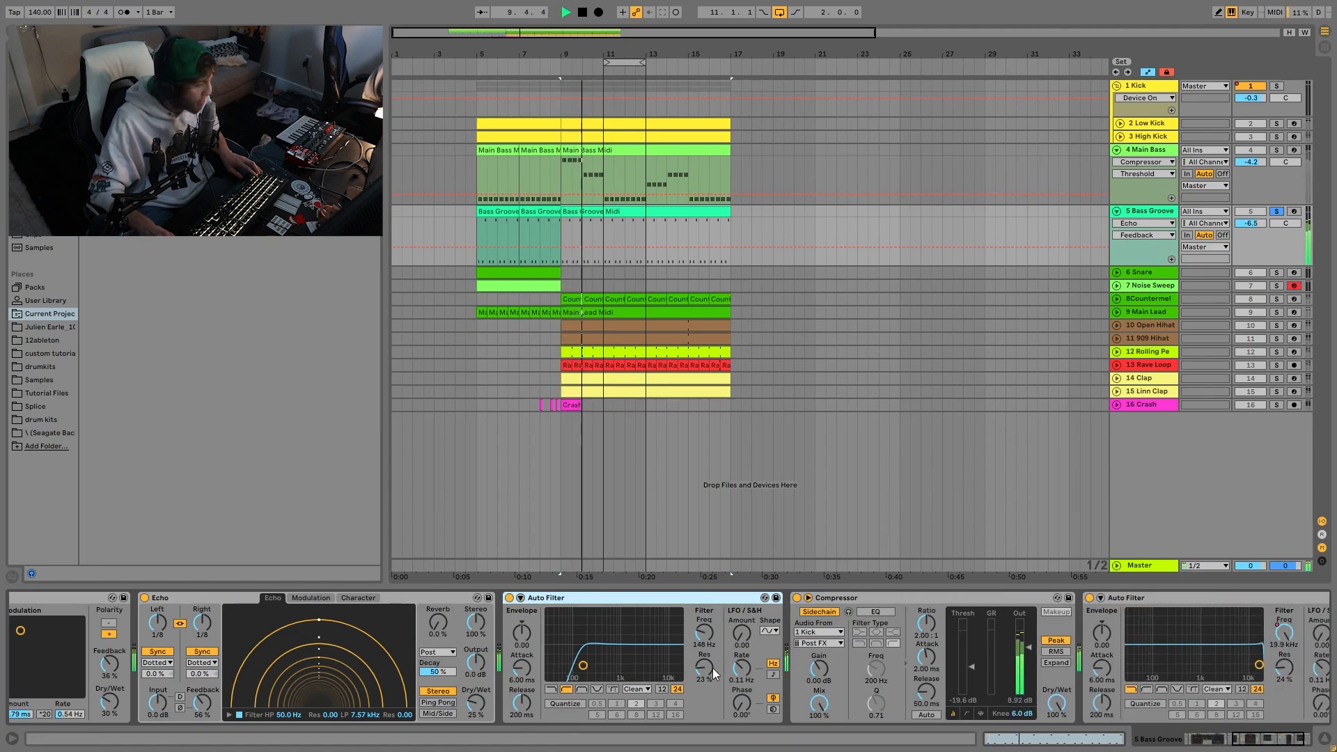
scroll(712, 668, right, 2)
scroll(604, 688, right, 2)
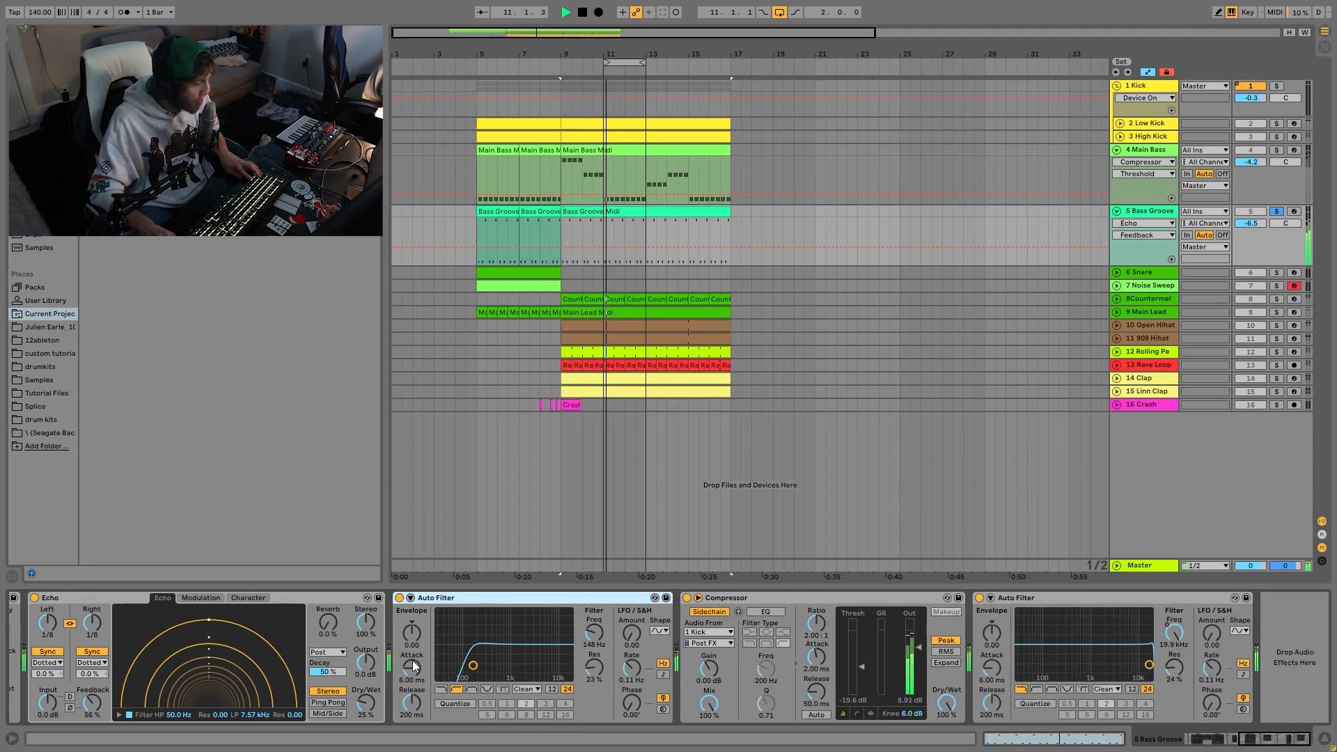
click(1277, 150)
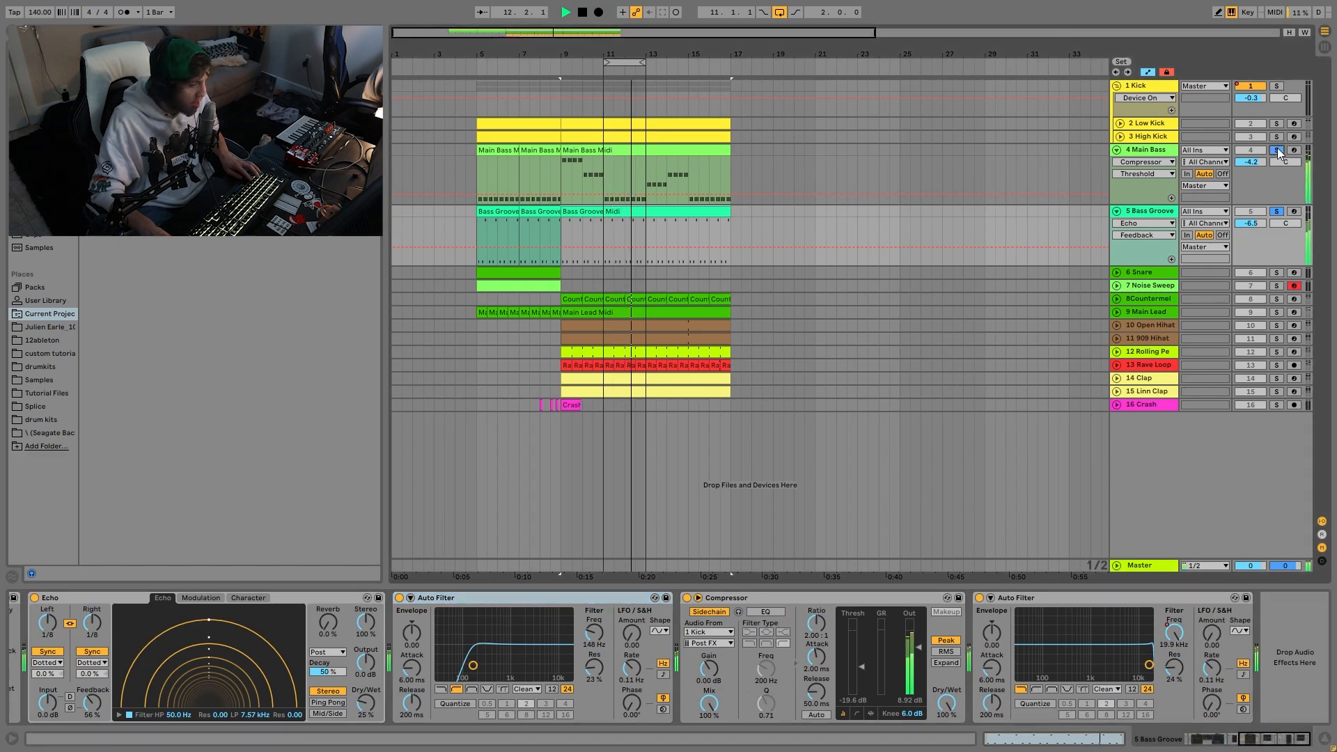
click(1277, 151)
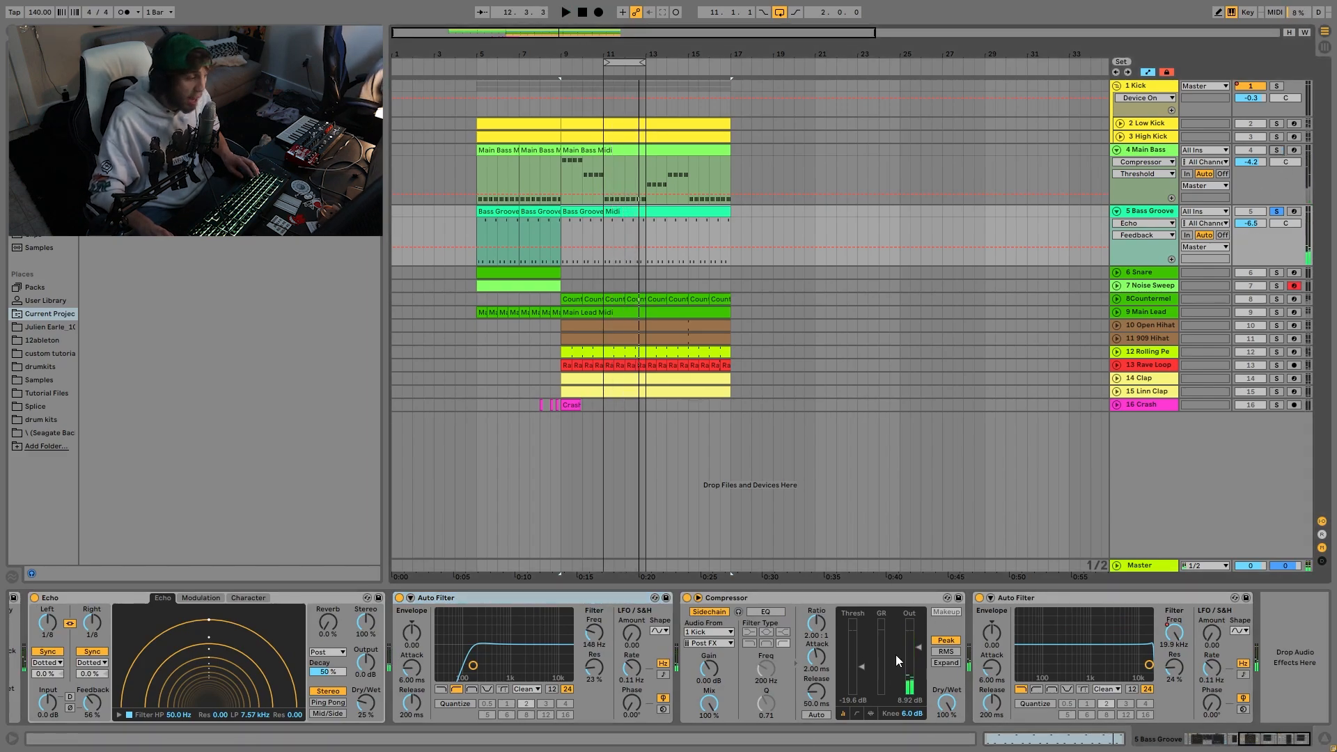
Show the last Auto Filter's Frequency automation on the Bass Groove and play its rise from bar 5.
click(1174, 631)
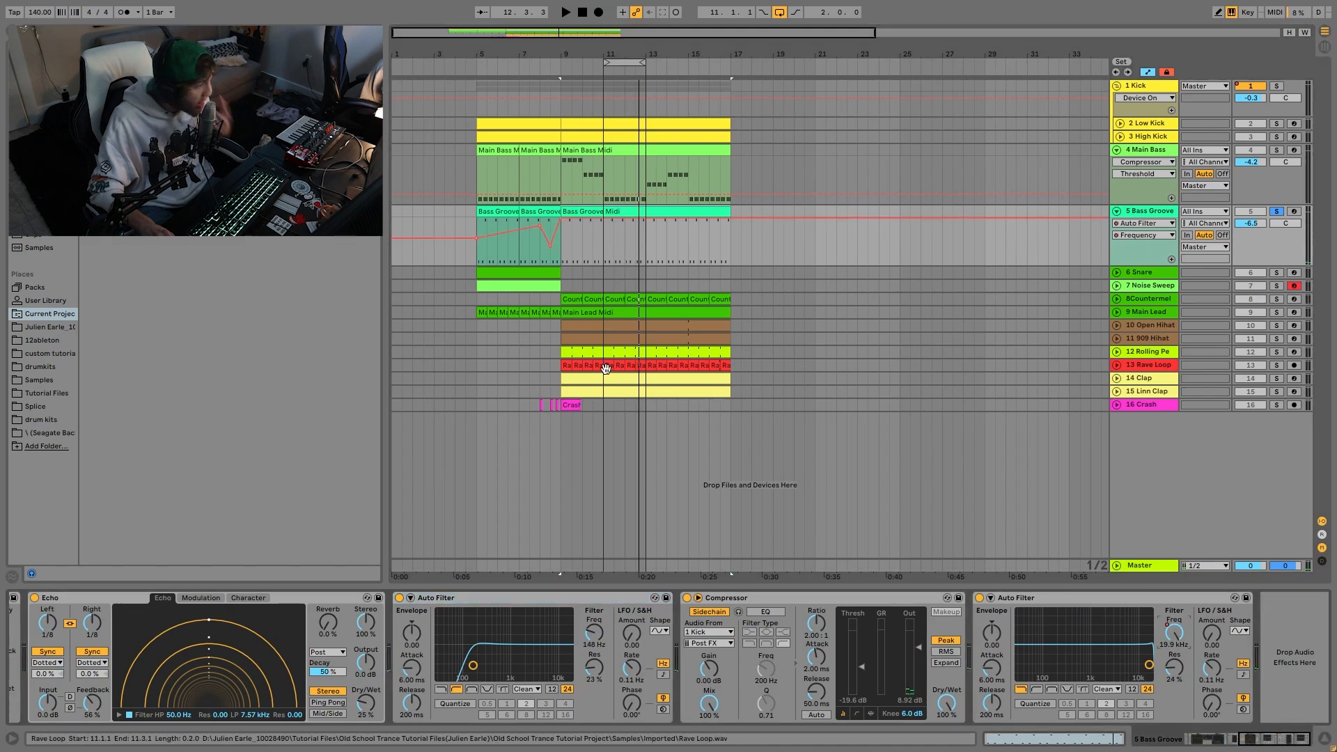
drag(478, 262, 541, 245)
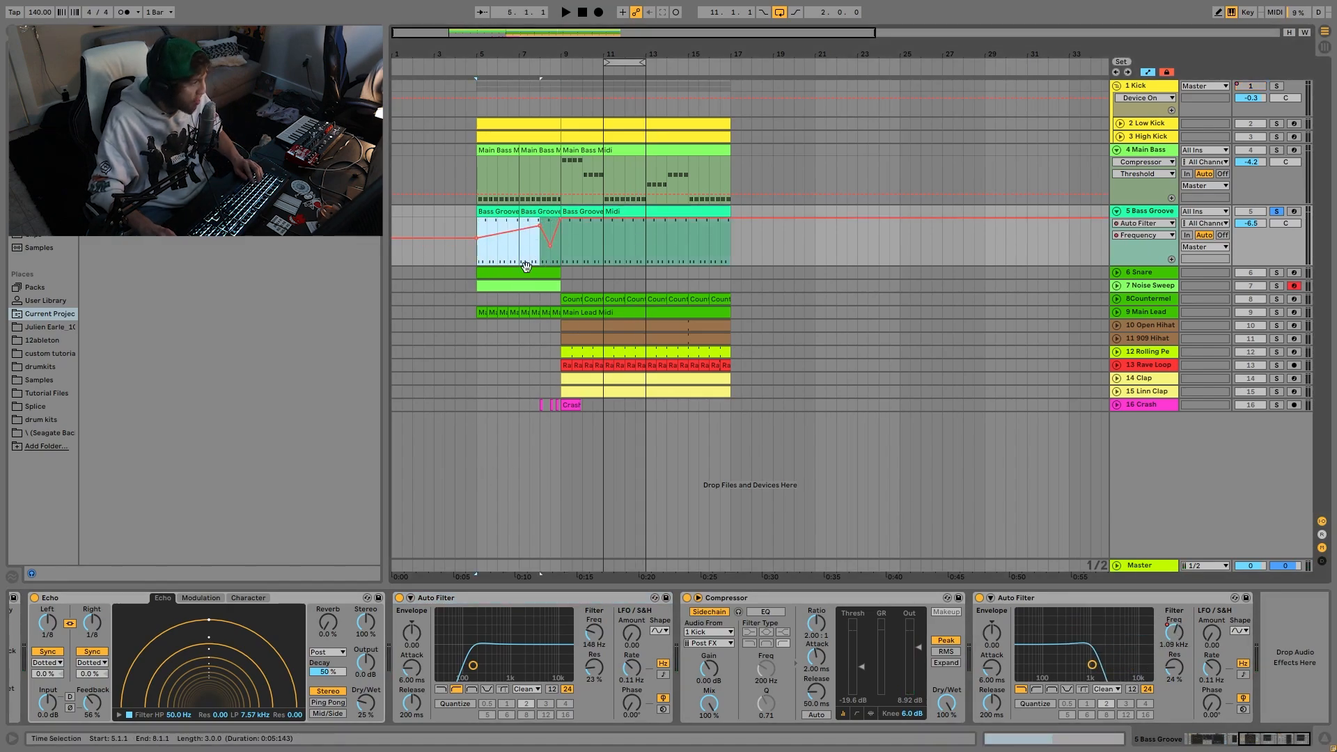
click(476, 255)
key(space)
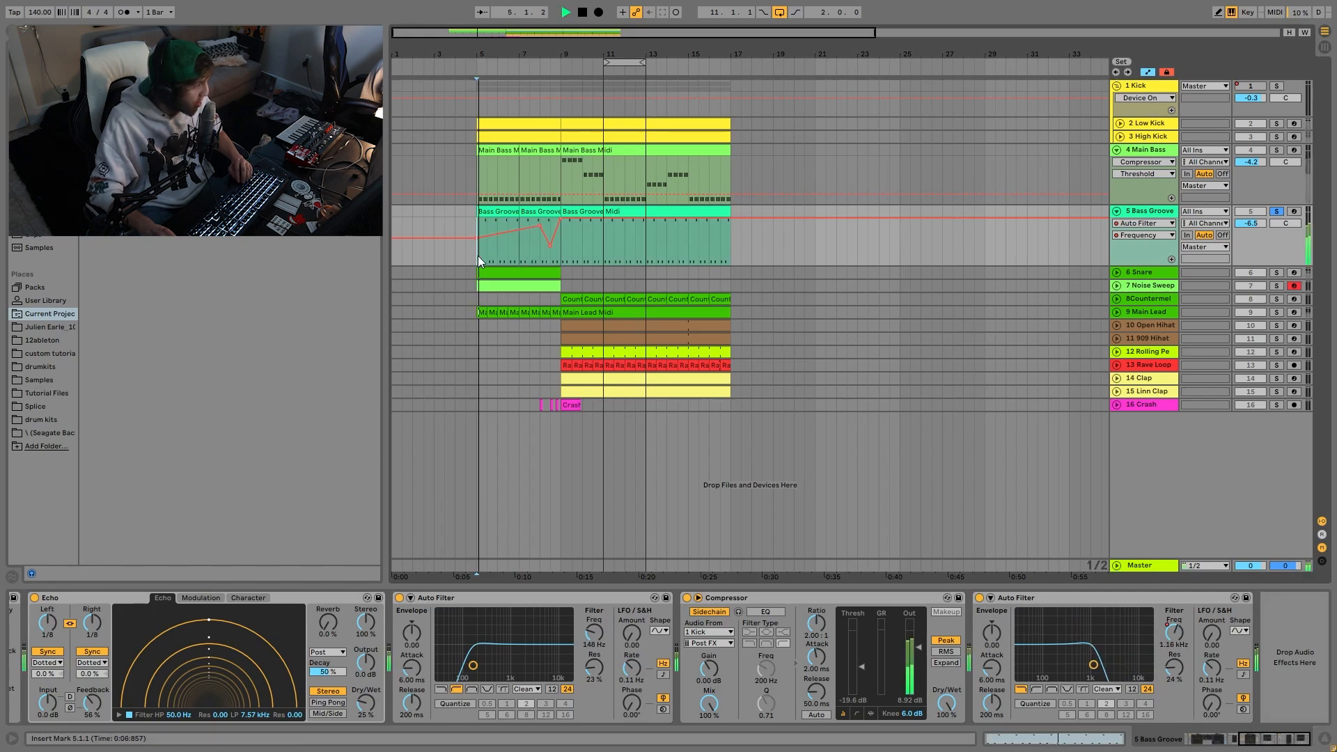
click(534, 245)
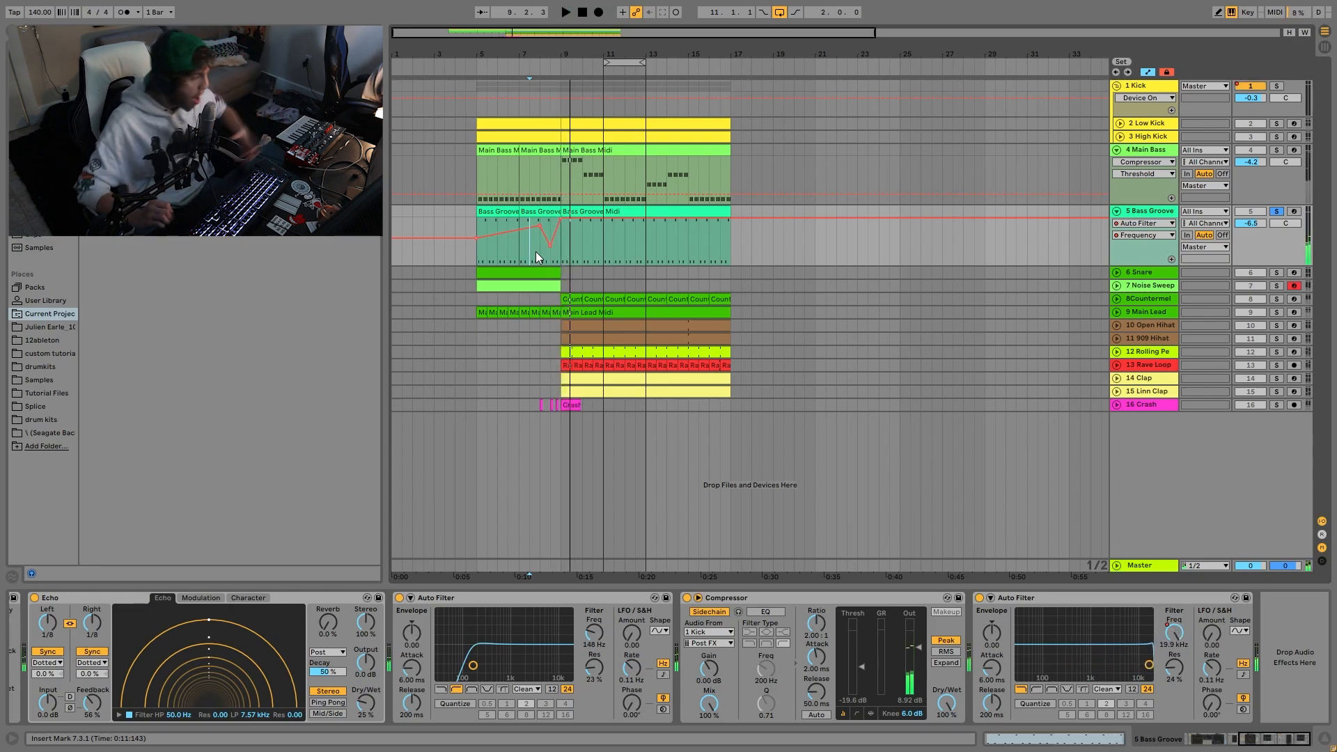
Try removing the dip in the Bass Groove's filter Frequency automation before bar 9, and undo the removal.
click(549, 242)
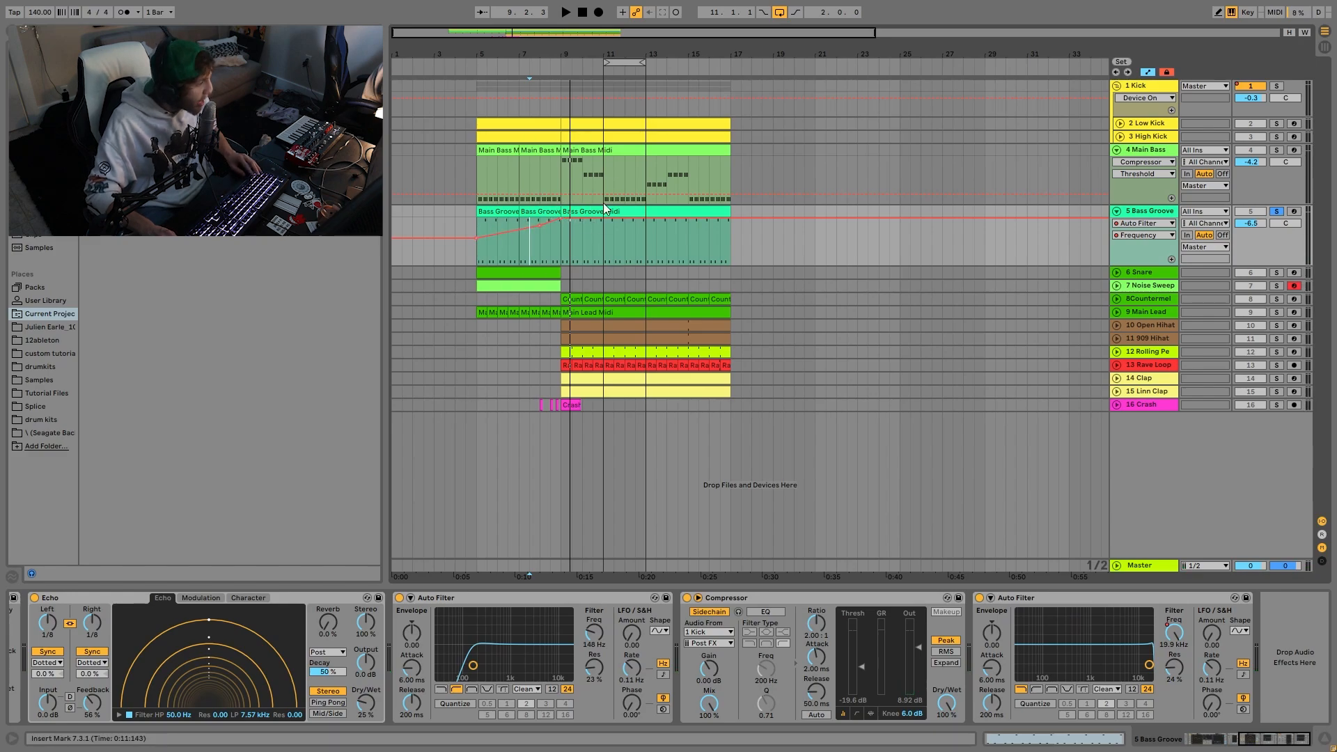
key(ctrl+z)
Play the Bass Groove from bar 7 through the filter automation dip, then stop playback and unsolo the track.
click(515, 252)
key(space)
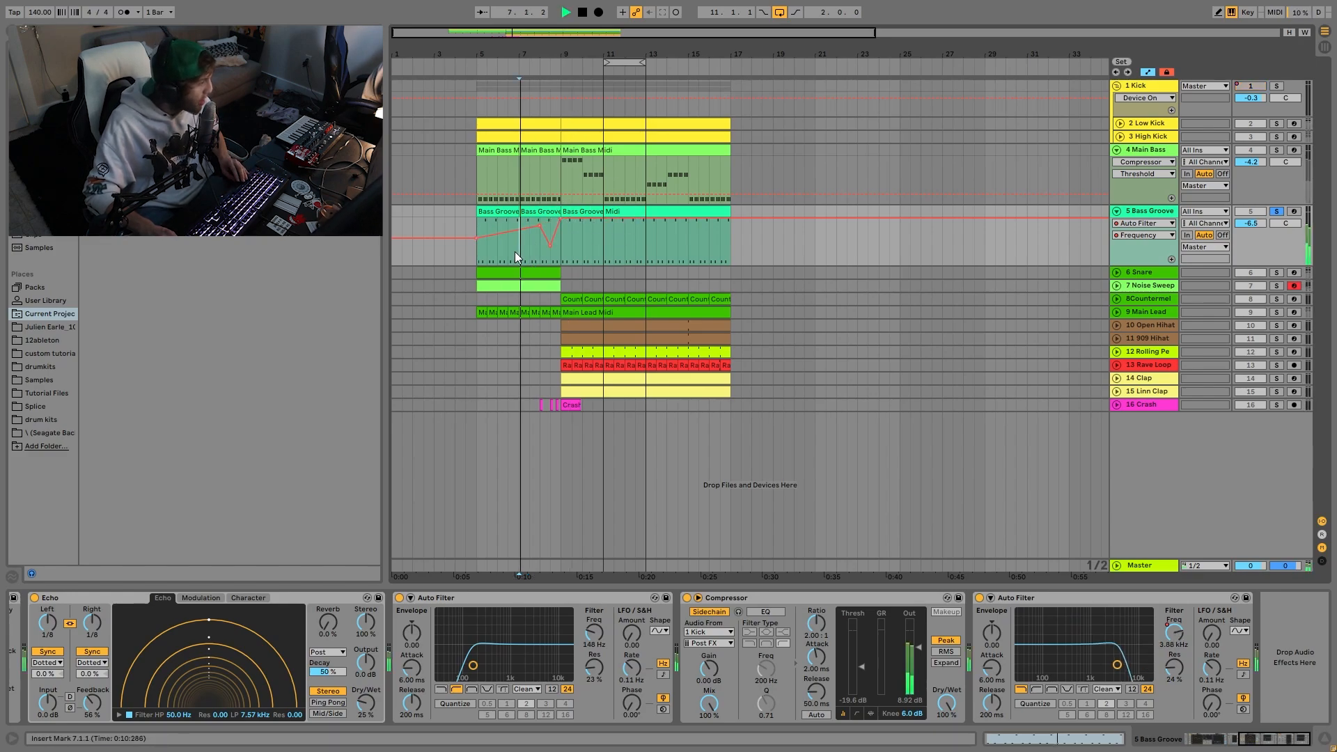
click(1278, 212)
key(space)
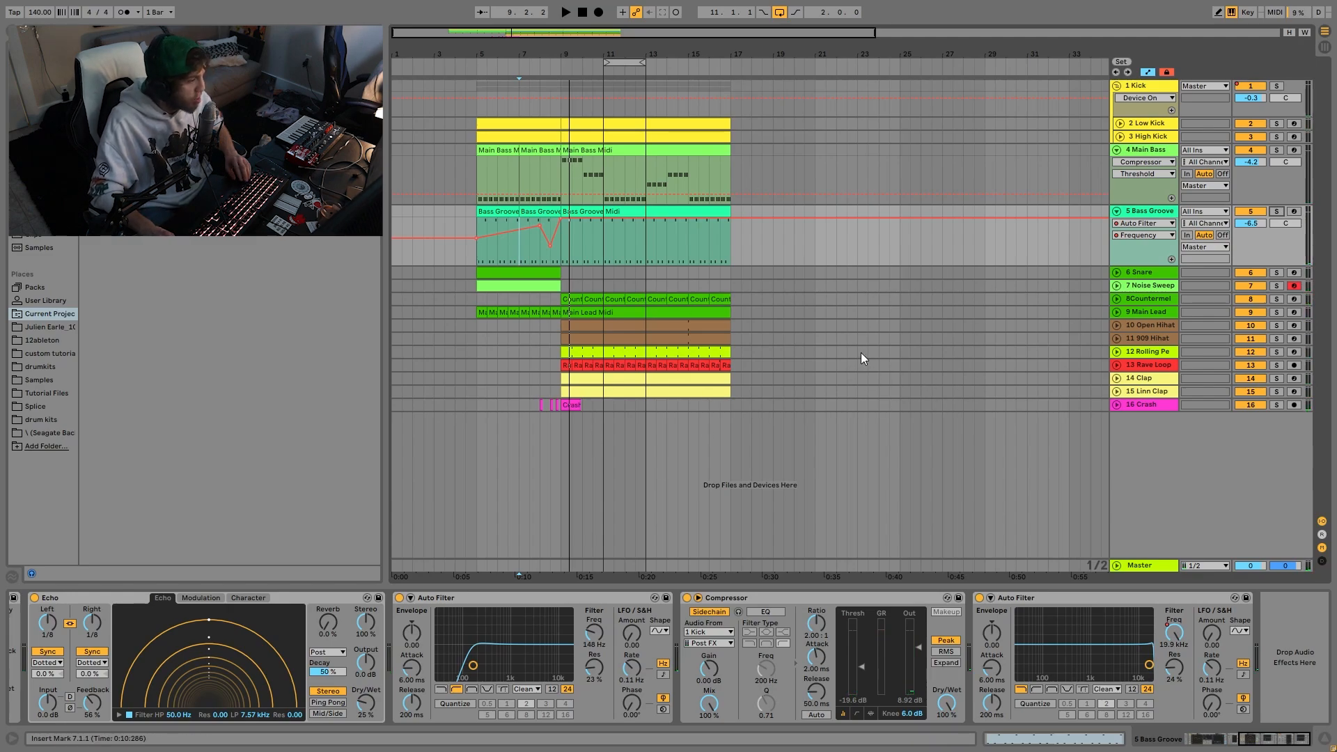
Solo the Snare and Noise Sweep tracks together and unfold both in the arrangement.
click(1159, 272)
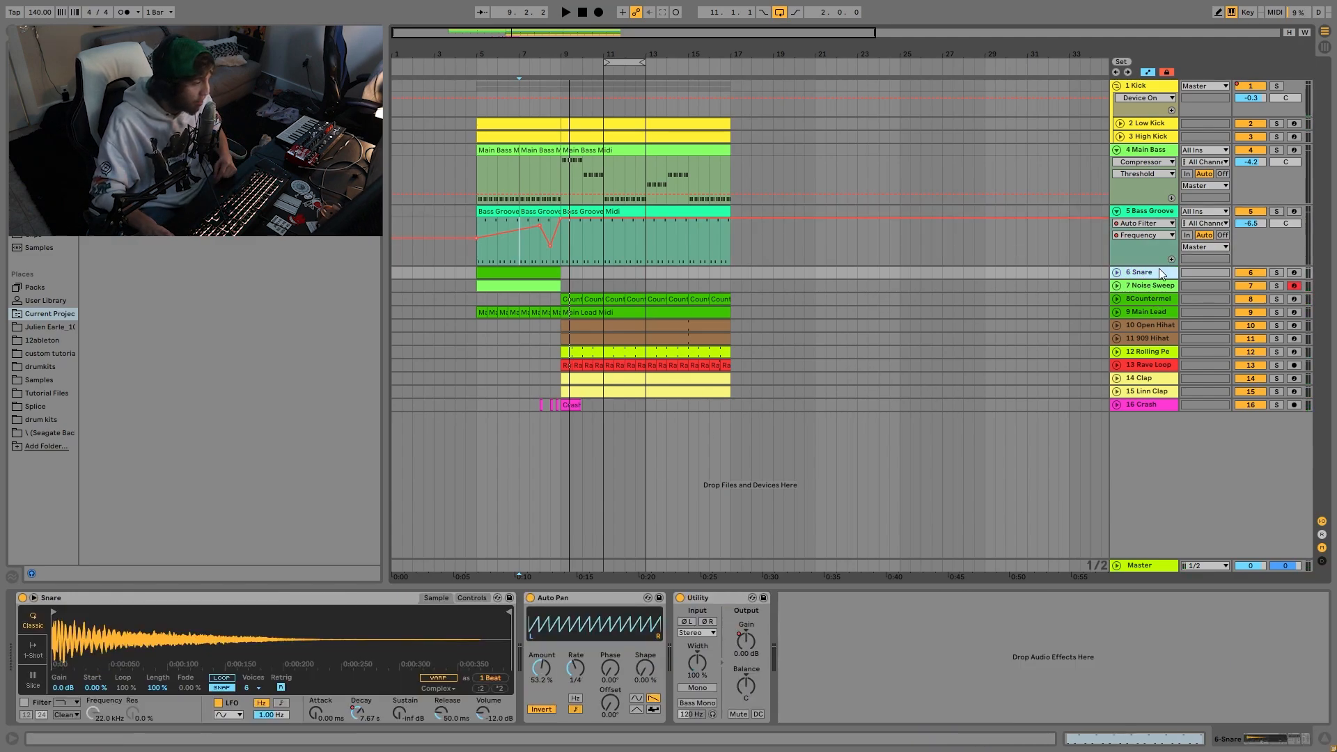
click(1278, 273)
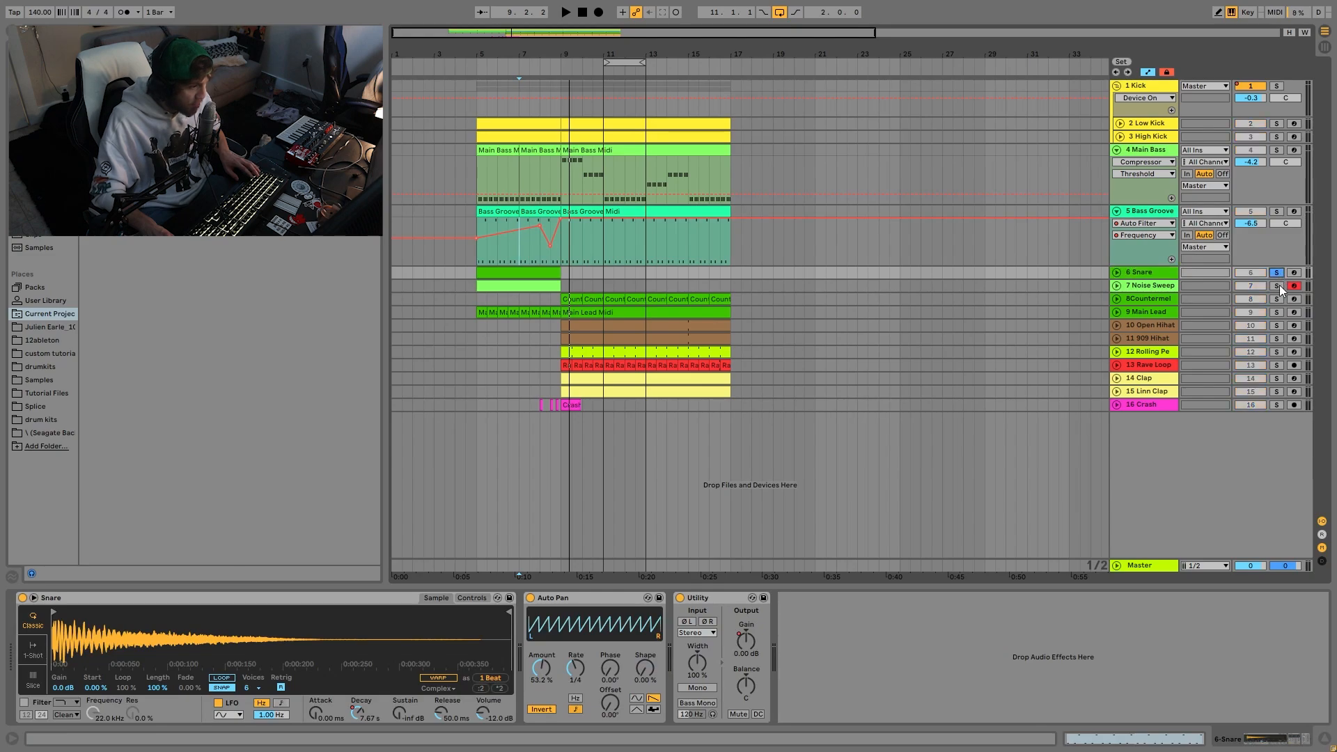
click(1116, 286)
click(1114, 274)
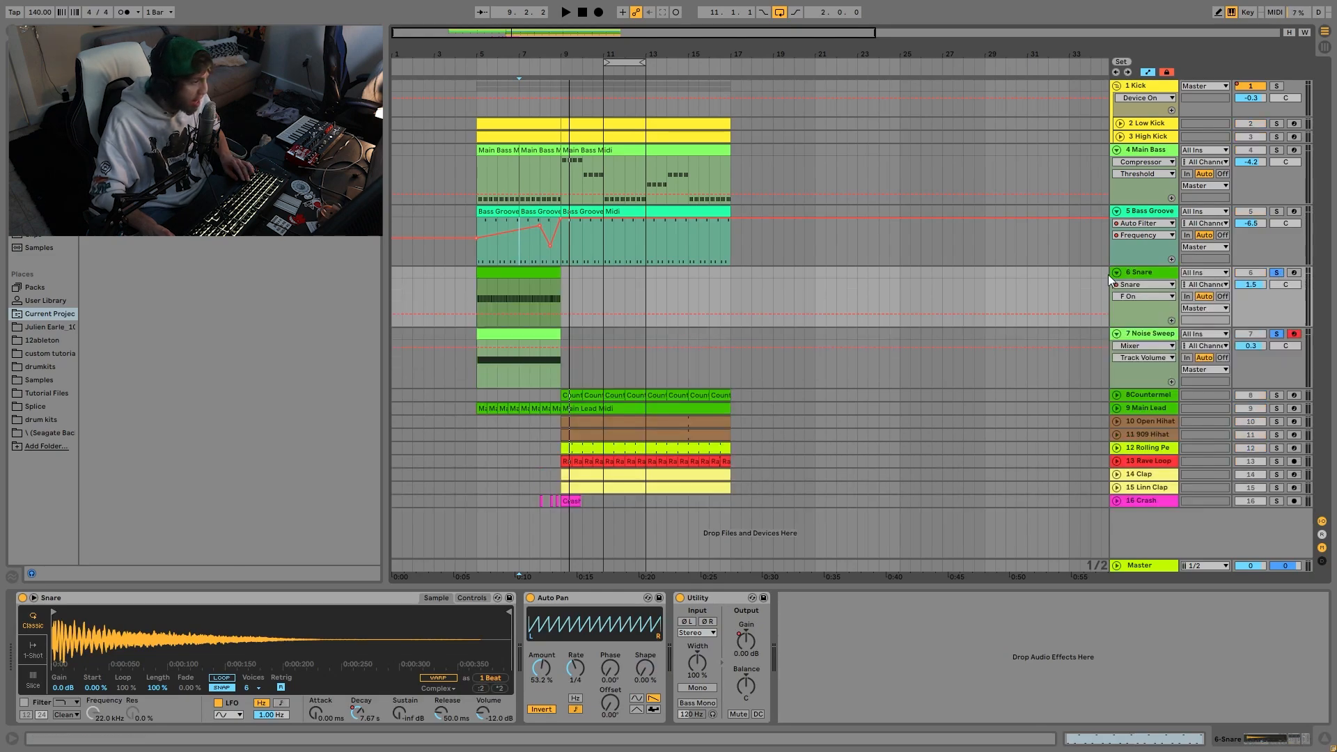
Play the Snare and Noise Sweep build-up from bar 5 to bar 9 to hear the two layers together.
key(space)
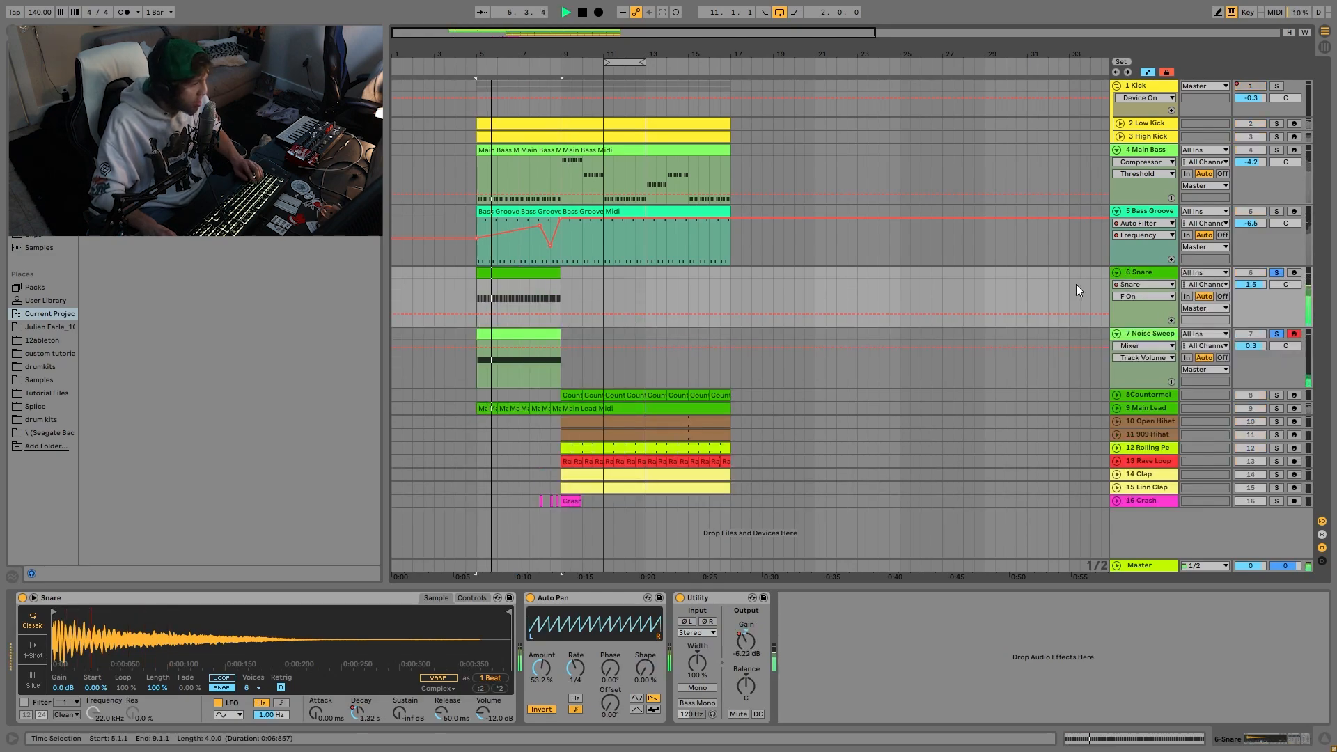
click(528, 286)
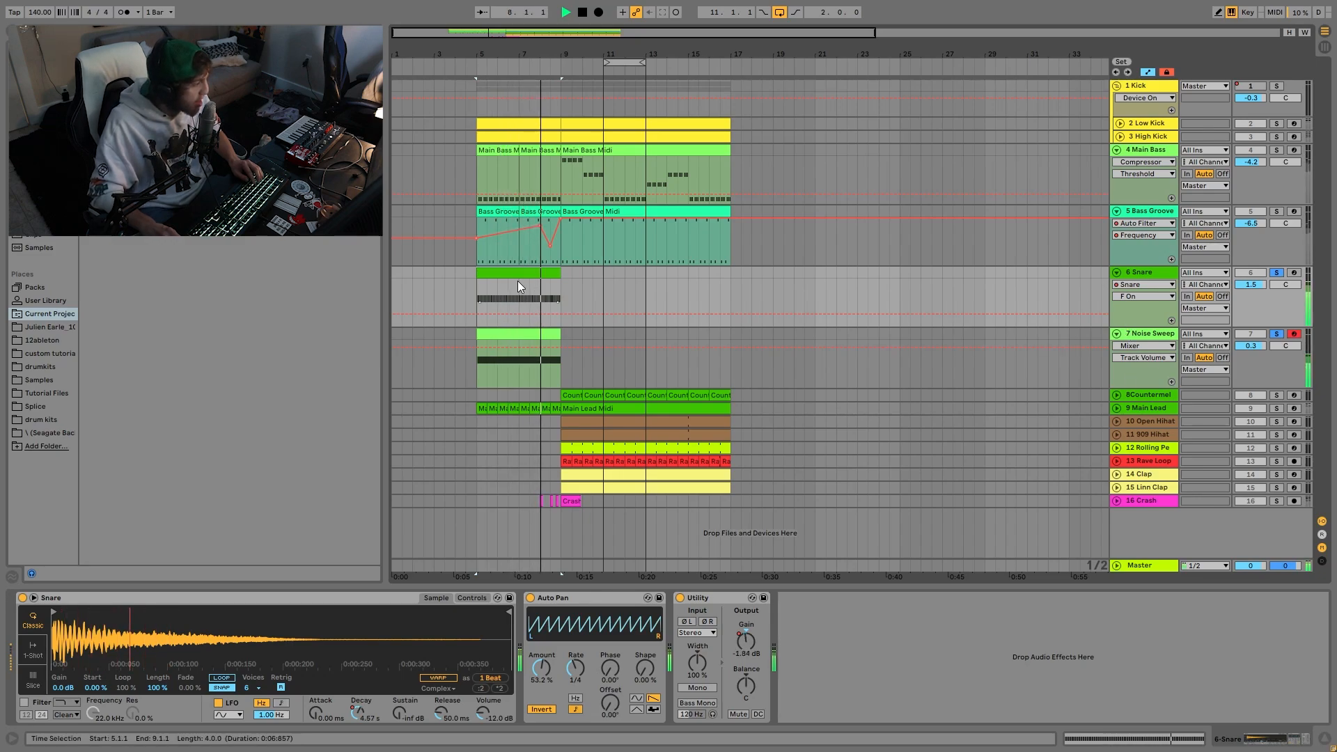
key(space)
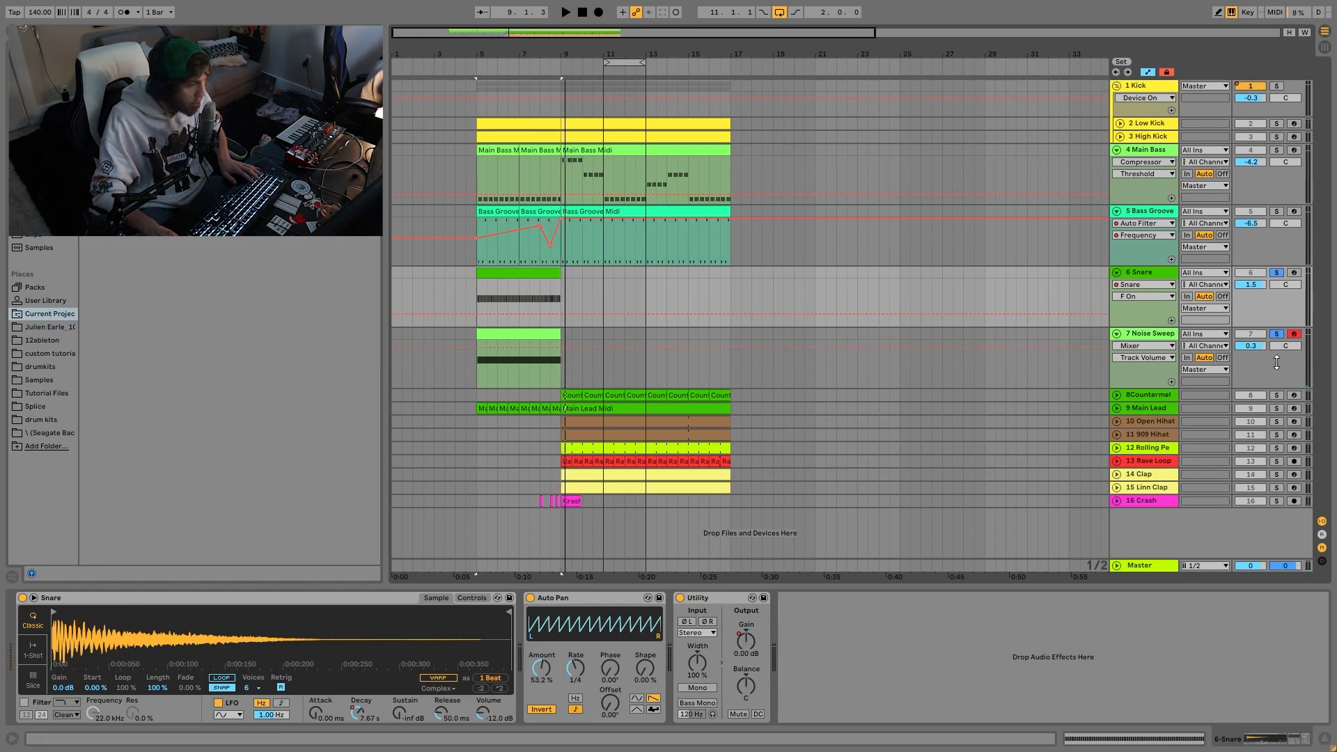
View the Noise Sweep's Operator, Reverb, Auto Filter and Auto Pan, and return to the Snare's devices with only the Snare soloed.
click(1143, 333)
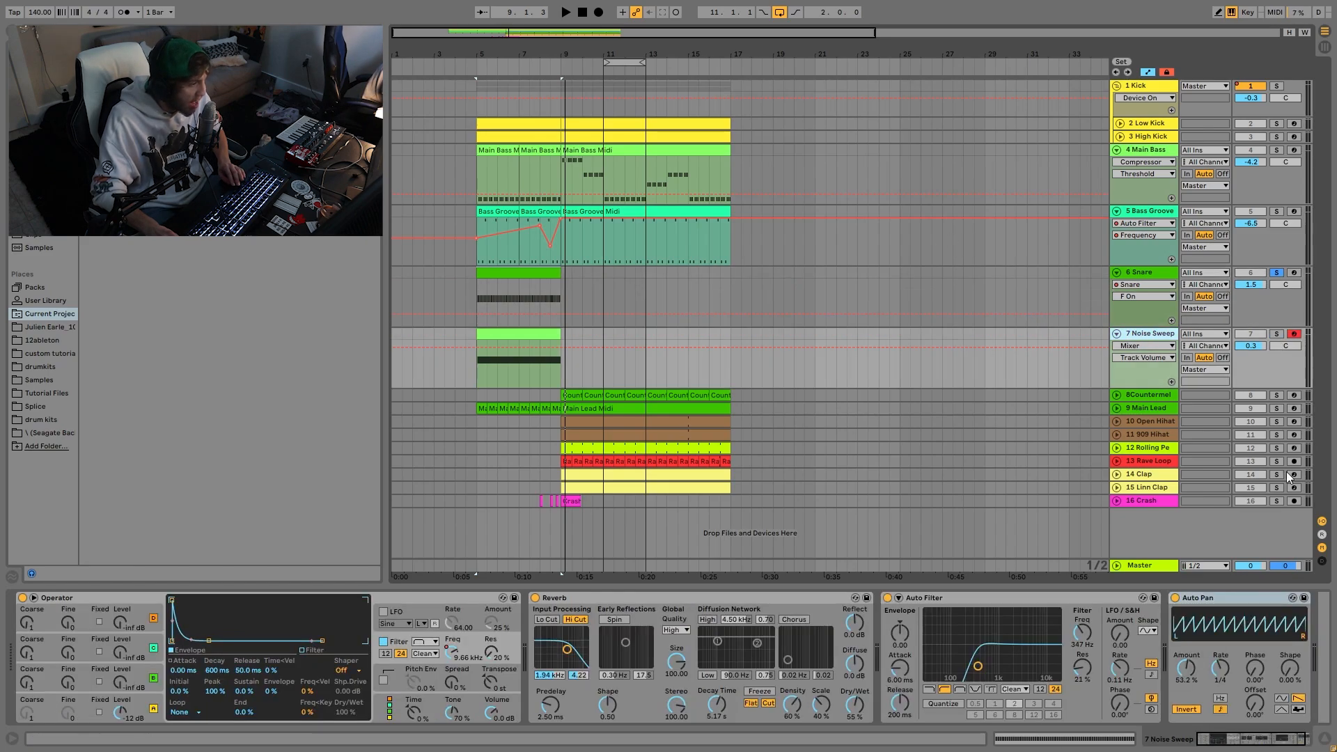
click(1154, 276)
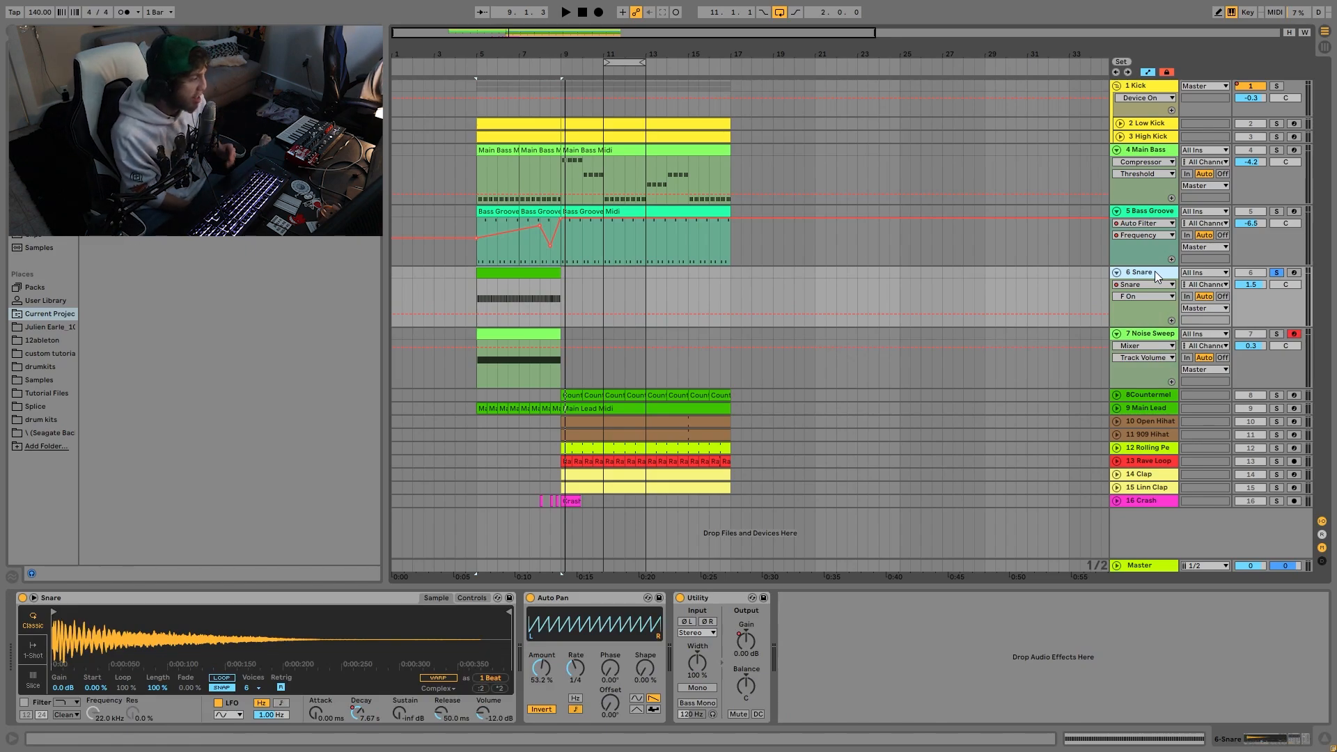
Unsolo the Snare and play the full mix from bar 5 into bar 9, then solo the Snare again and stop playback.
click(1277, 272)
key(space)
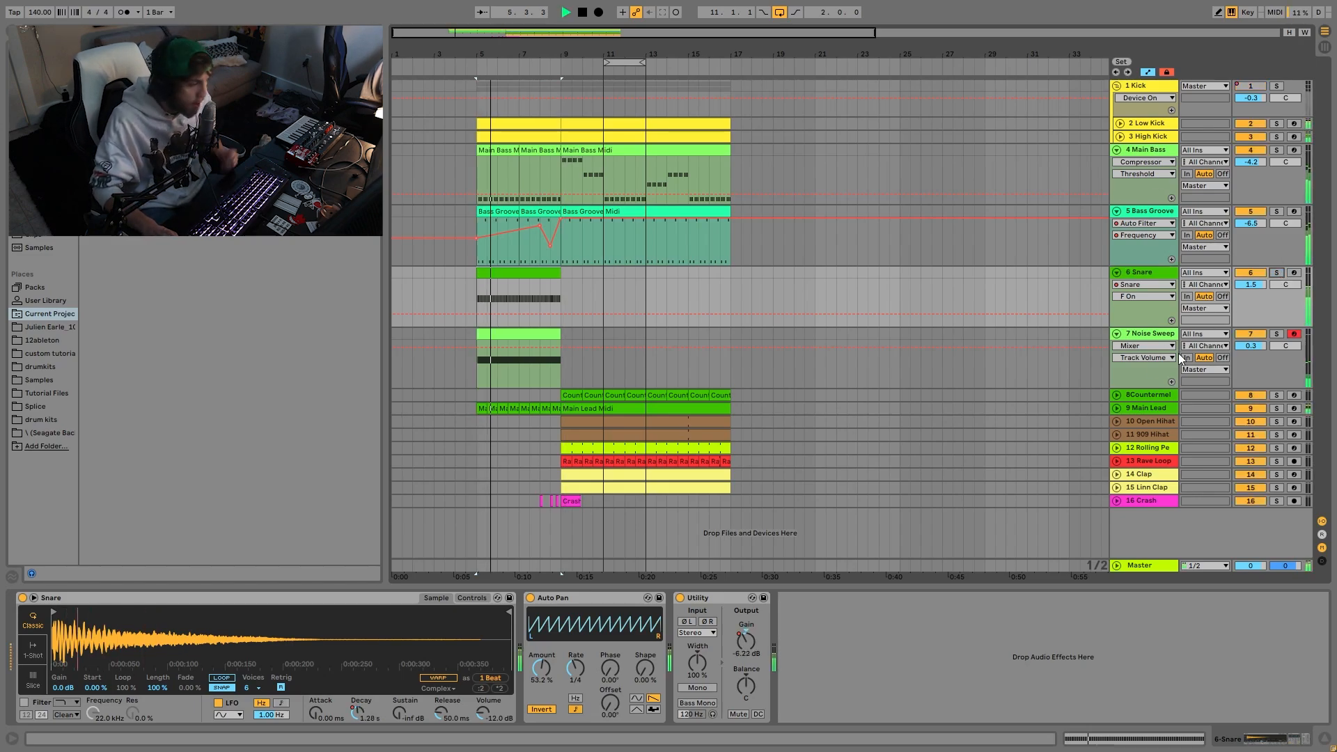
click(1147, 335)
click(1146, 274)
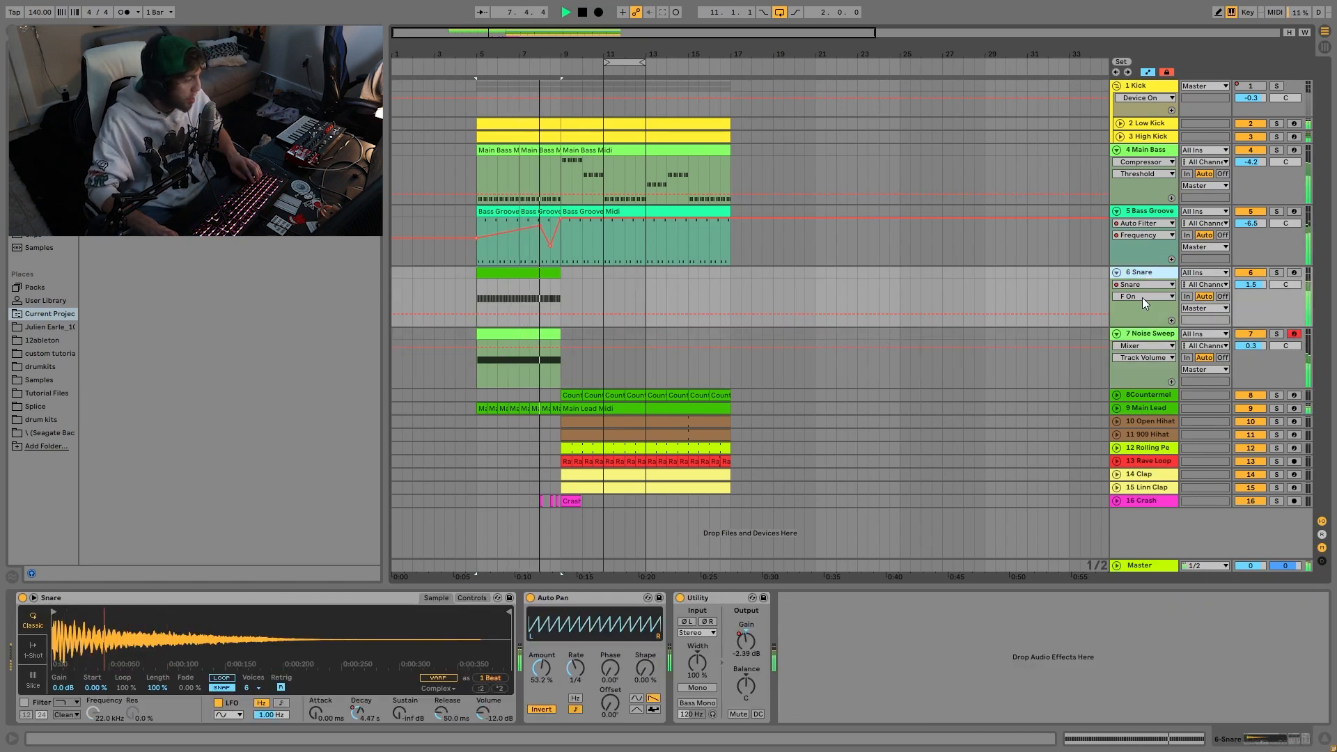
click(1276, 272)
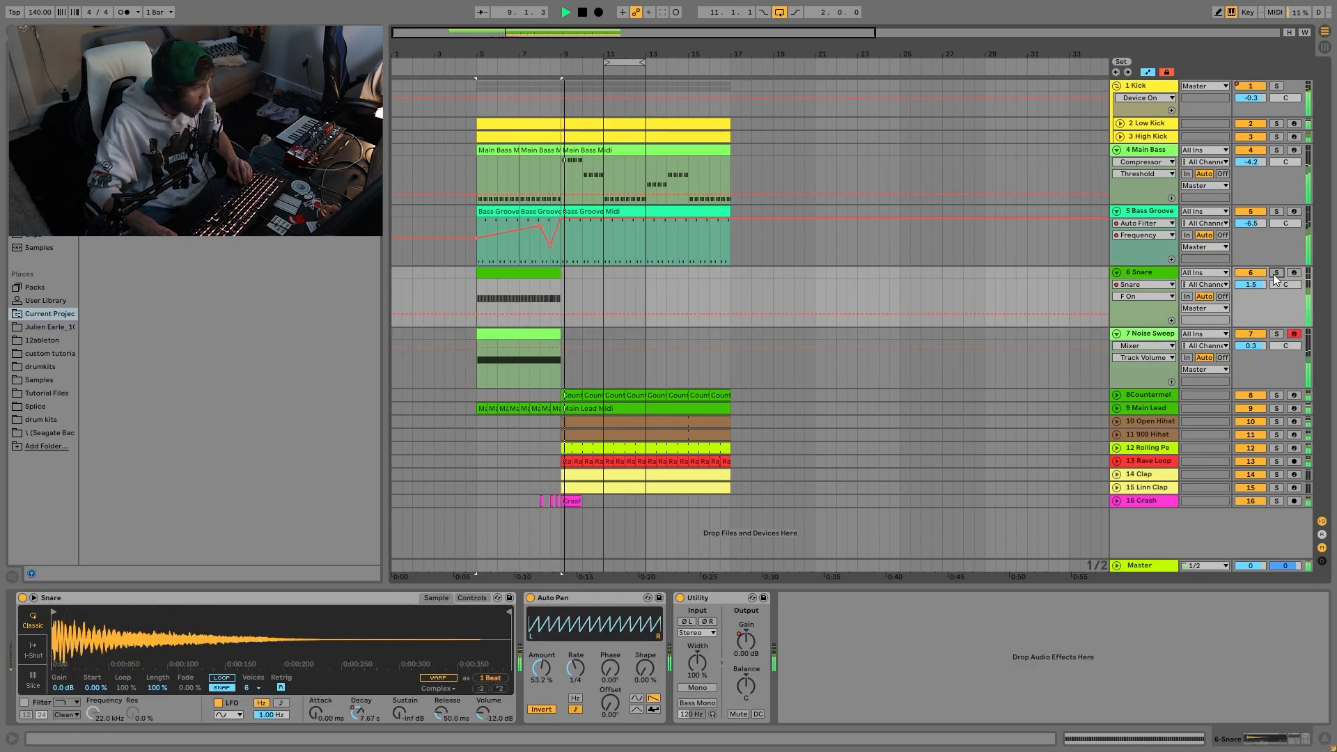
key(space)
View the Snare clip's MIDI notes, then return to the track's devices and play the soloed Snare from bar 5.
double_click(515, 272)
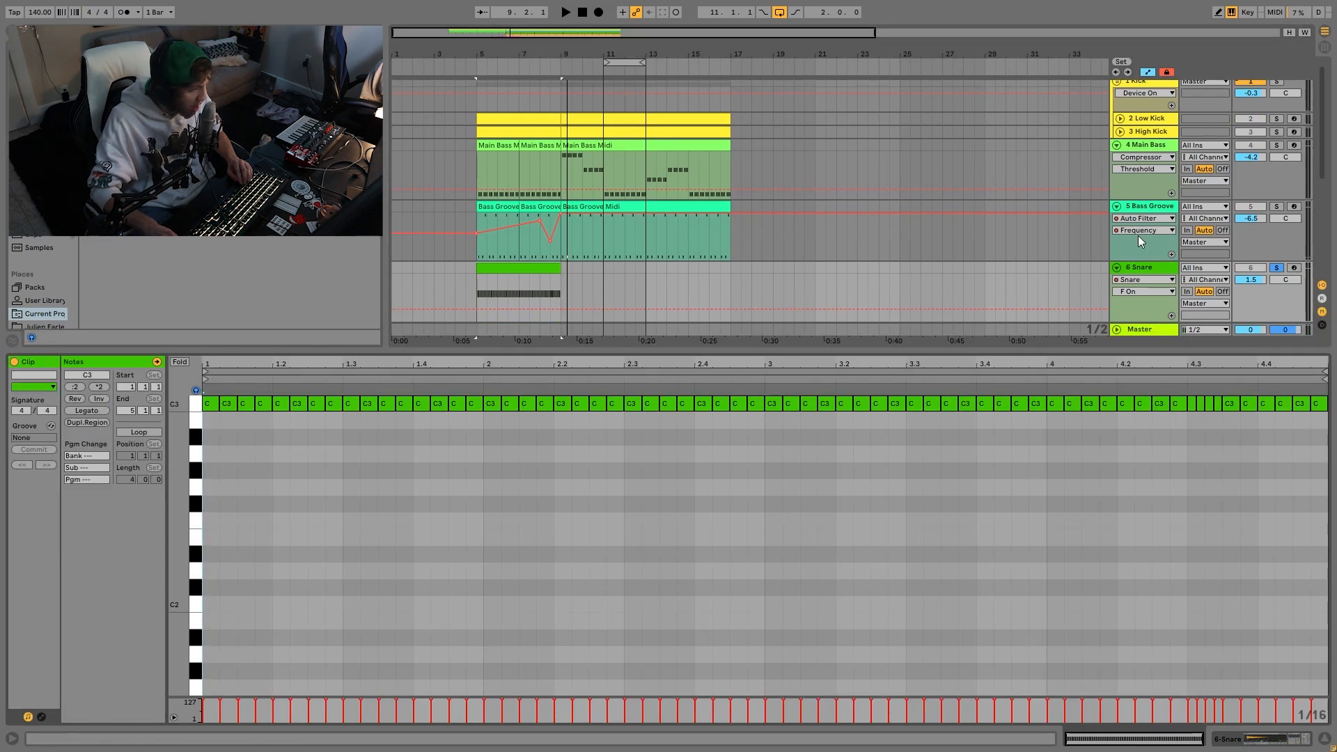
click(1142, 267)
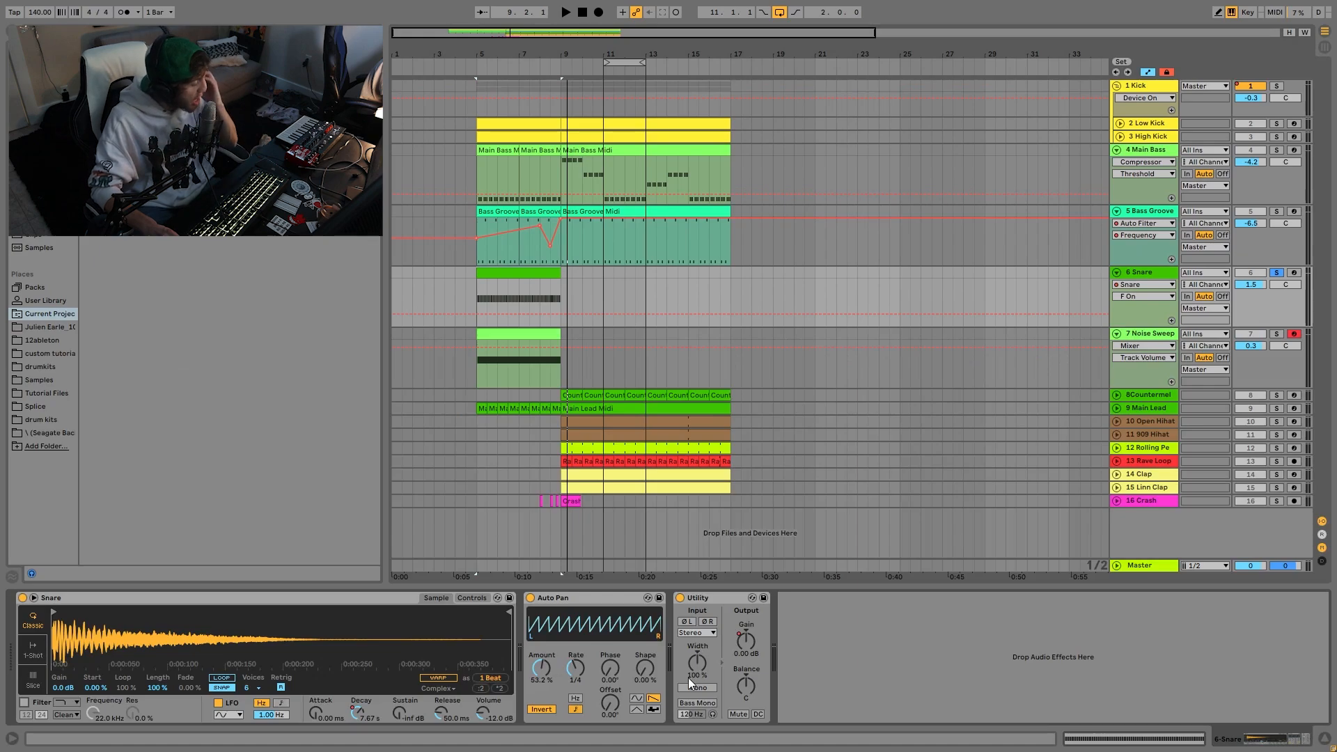
key(space)
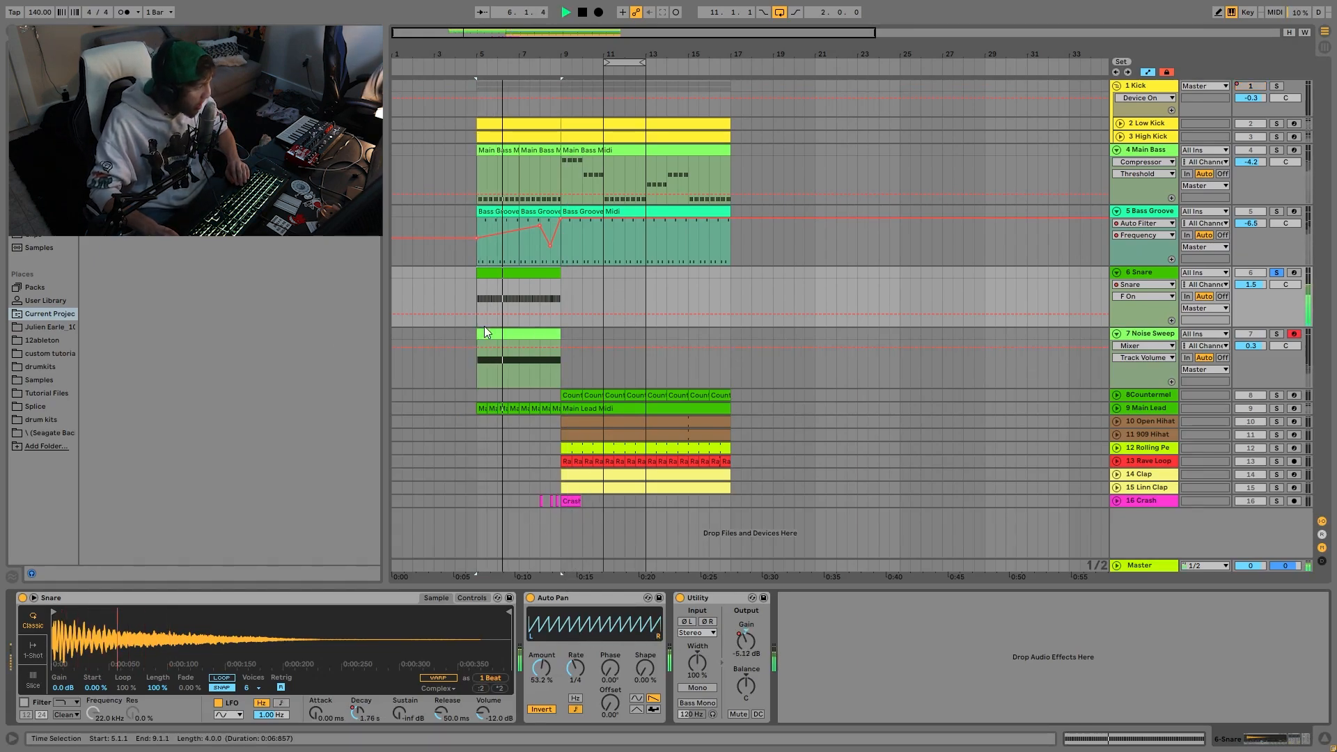
click(529, 301)
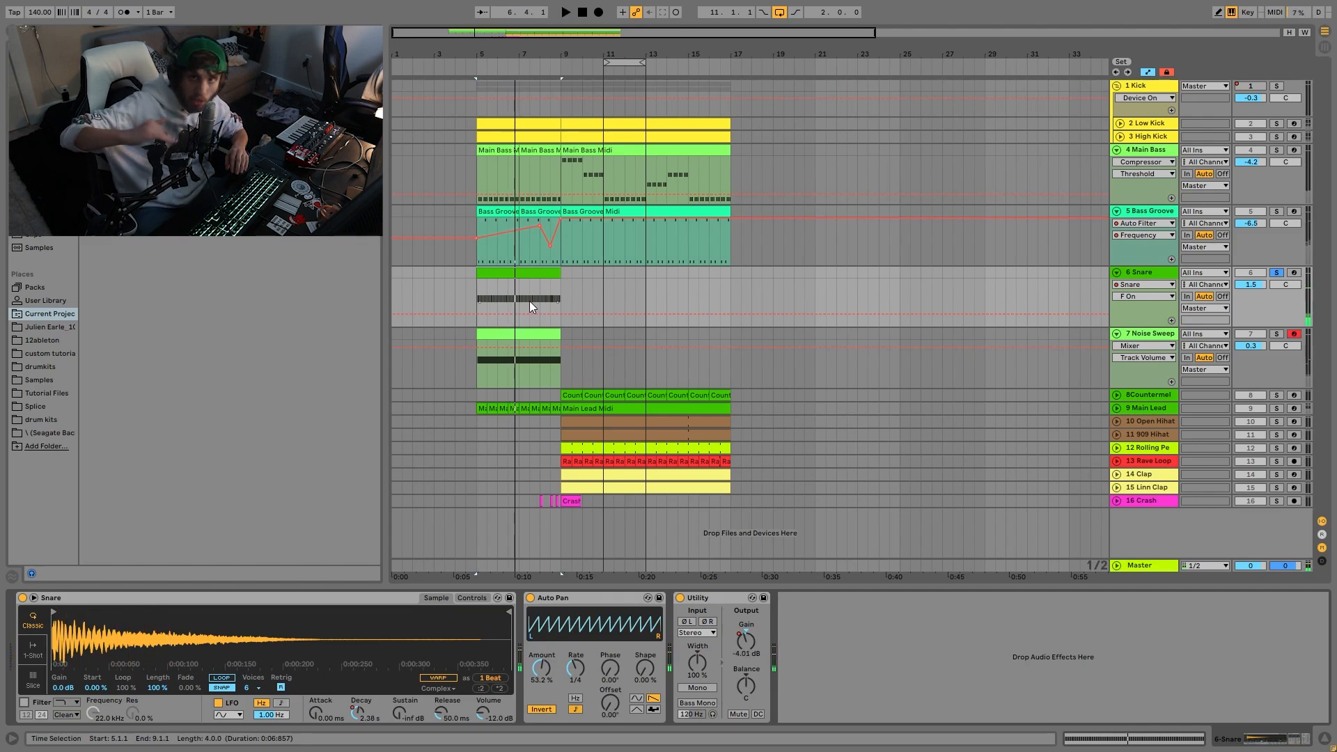
Show the Snare's Utility Gain automation in the arrangement and play the build-up from bar 5.
click(746, 648)
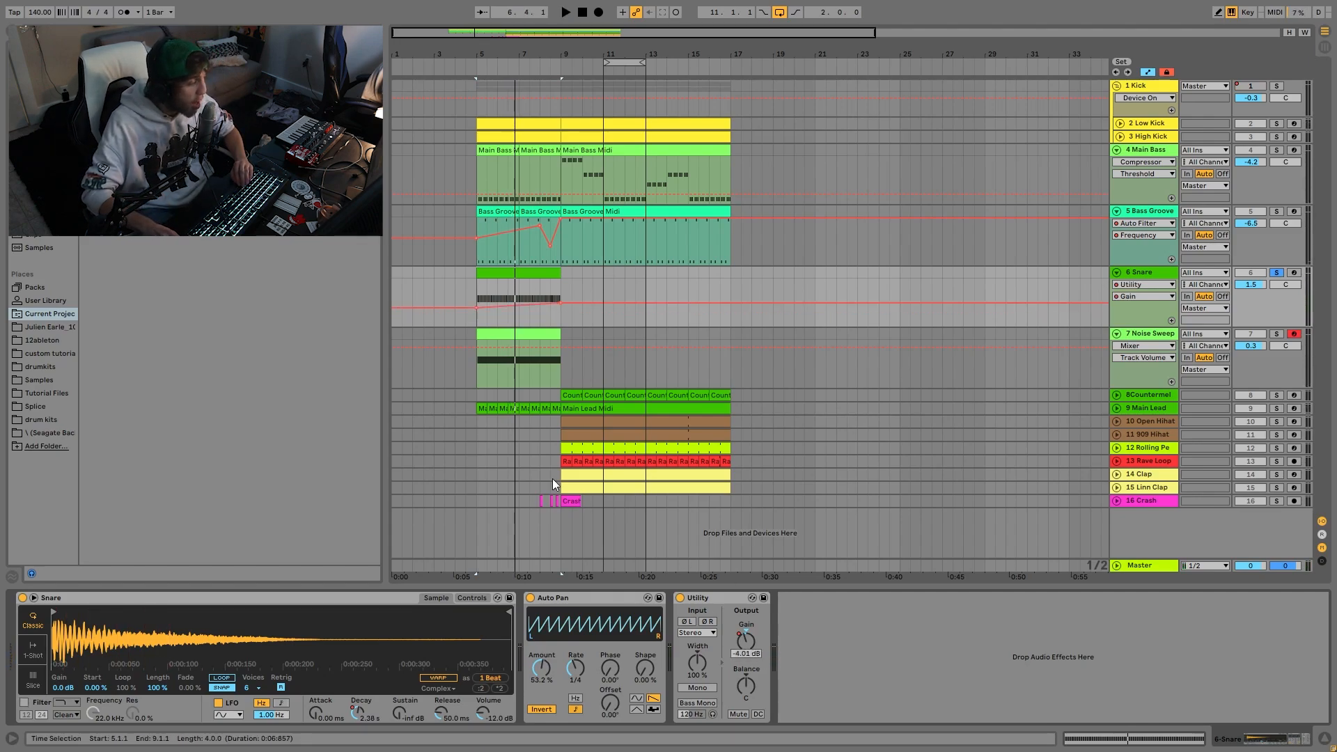
click(475, 293)
key(space)
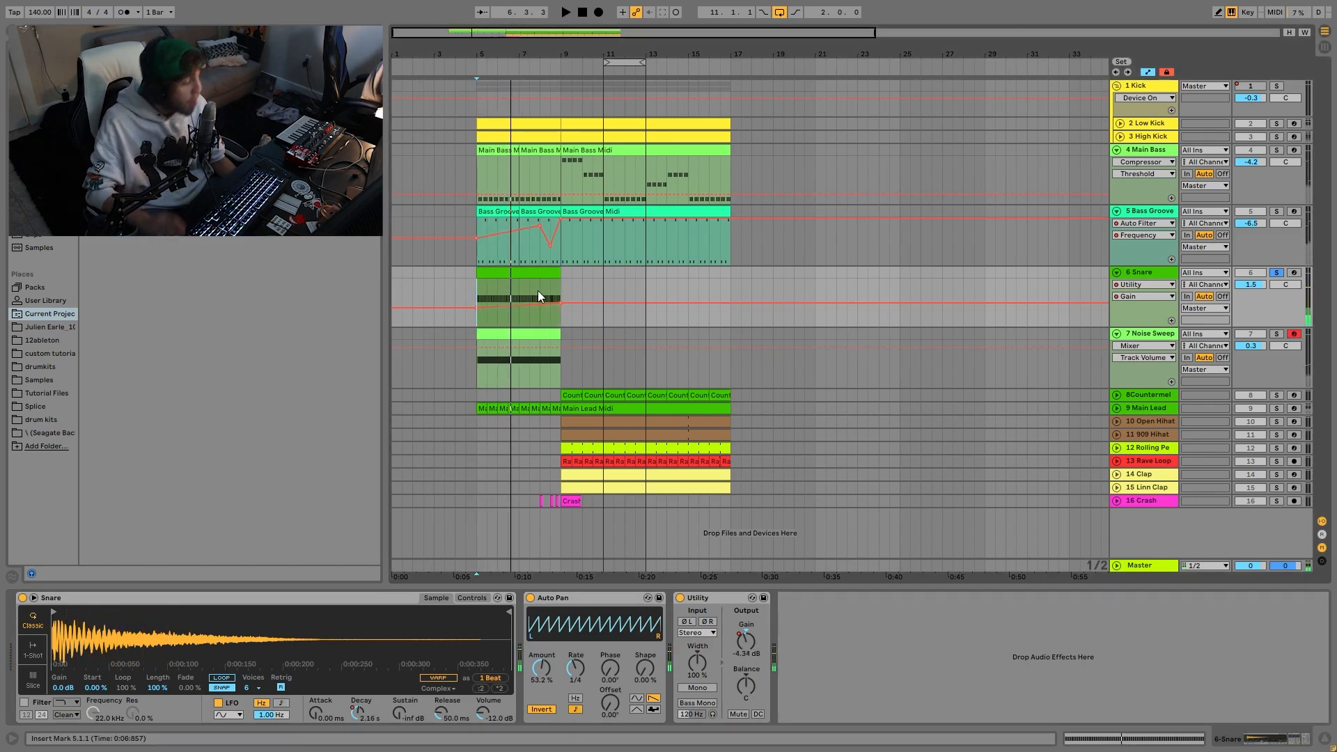
Show the Snare's volume envelope Decay automation and play from bar 8.3 and again from bar 5 to compare the tails.
click(354, 717)
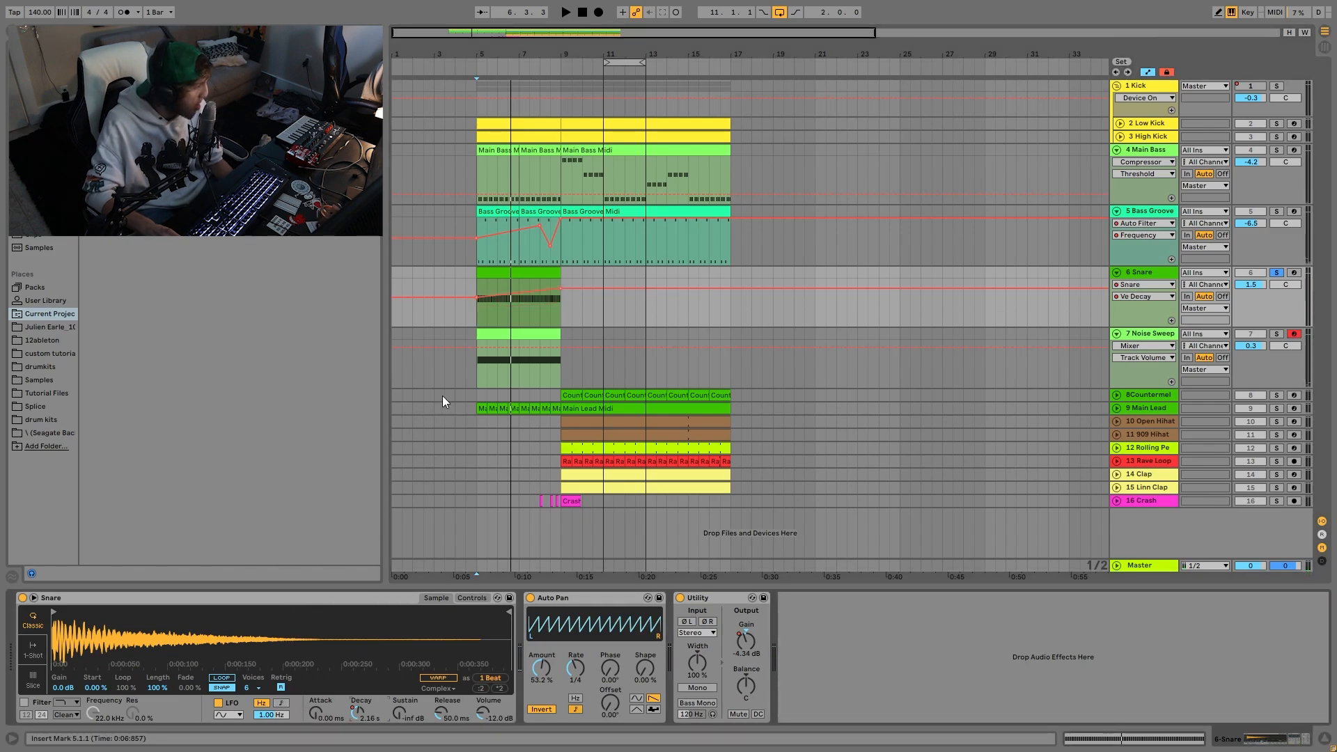
key(space)
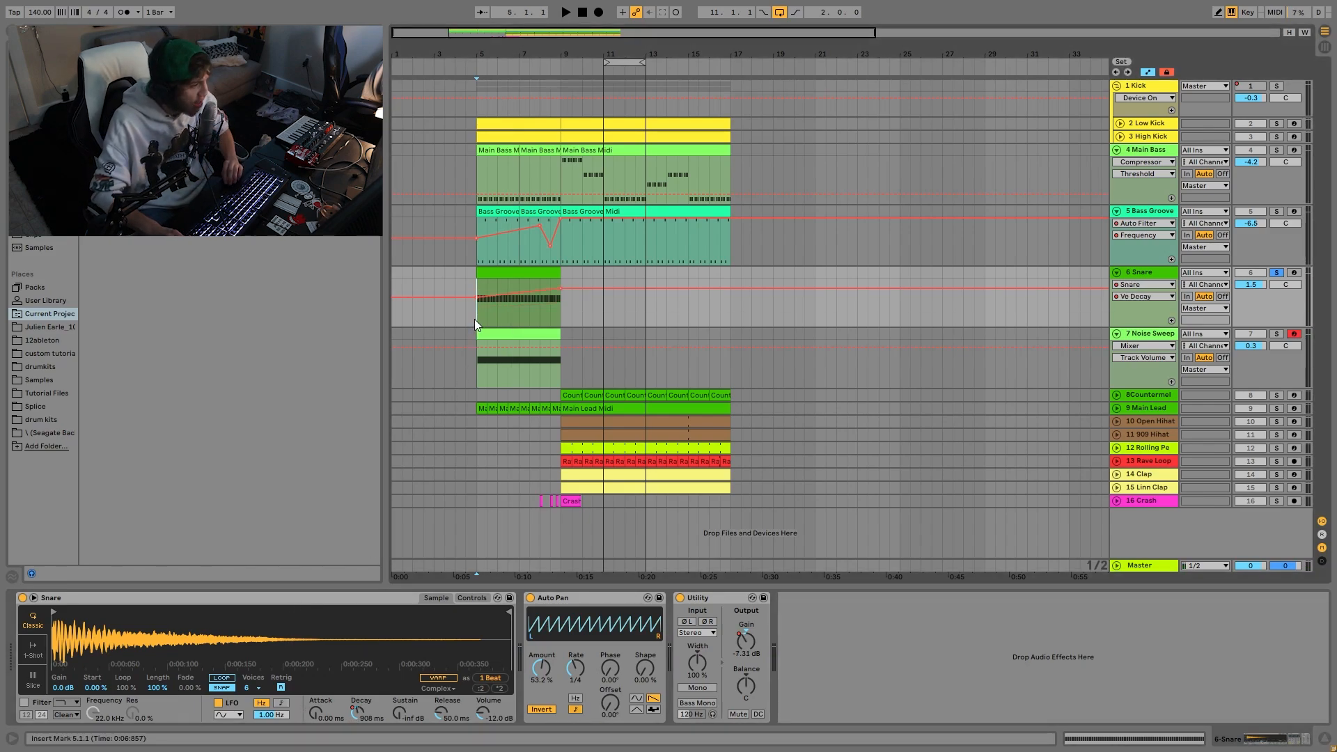
click(553, 312)
key(space)
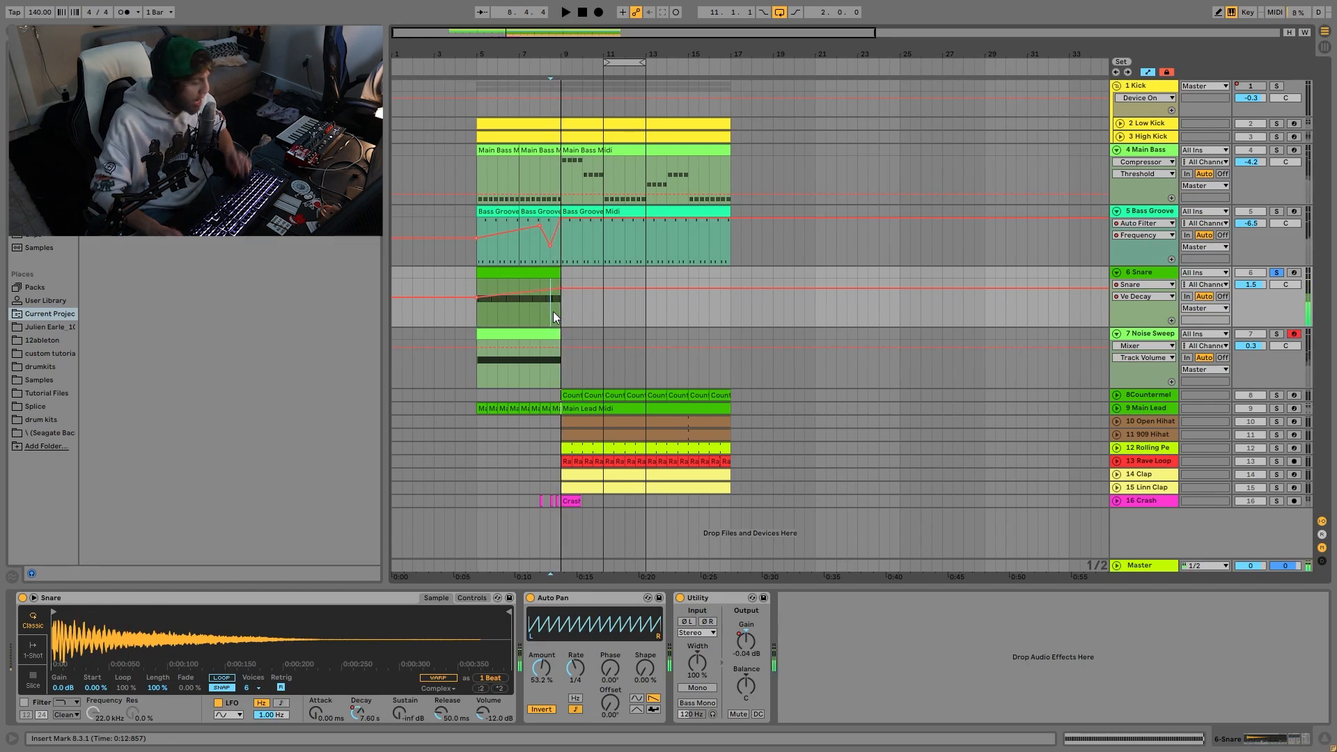
key(space)
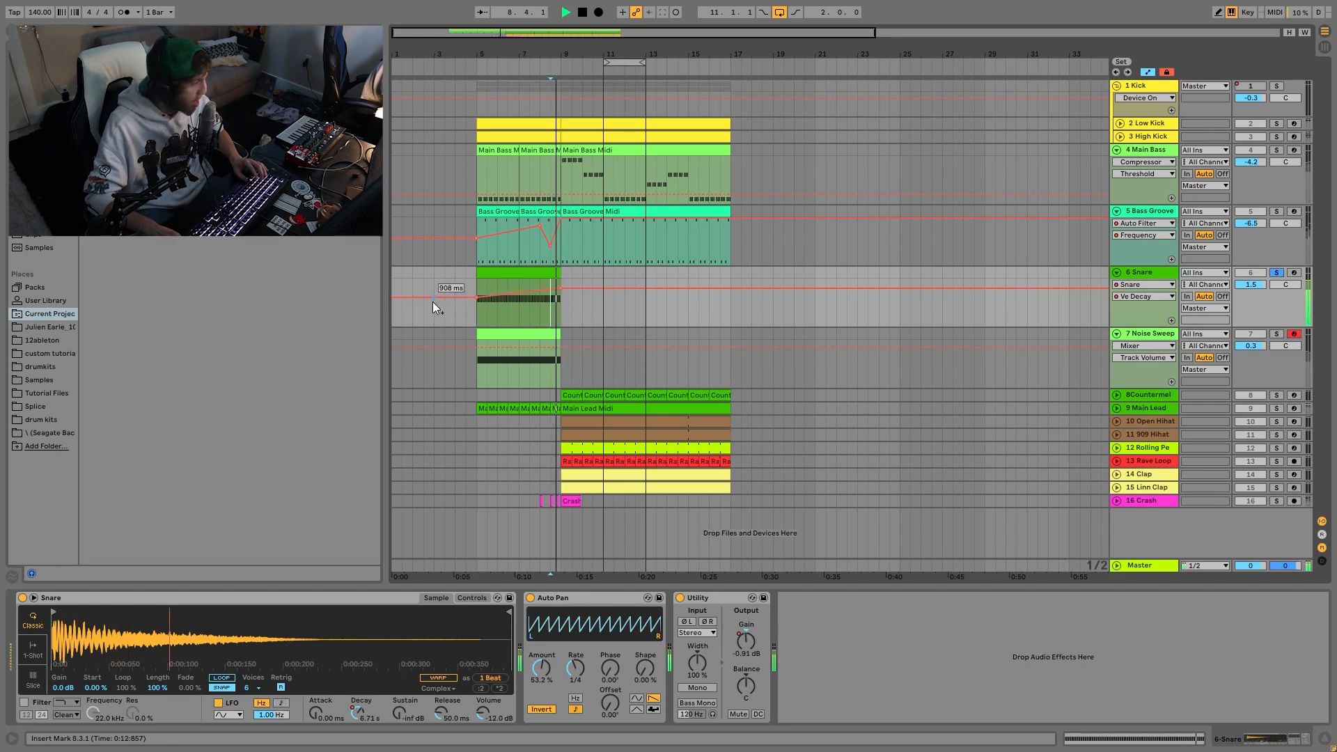
click(470, 322)
click(474, 320)
key(space)
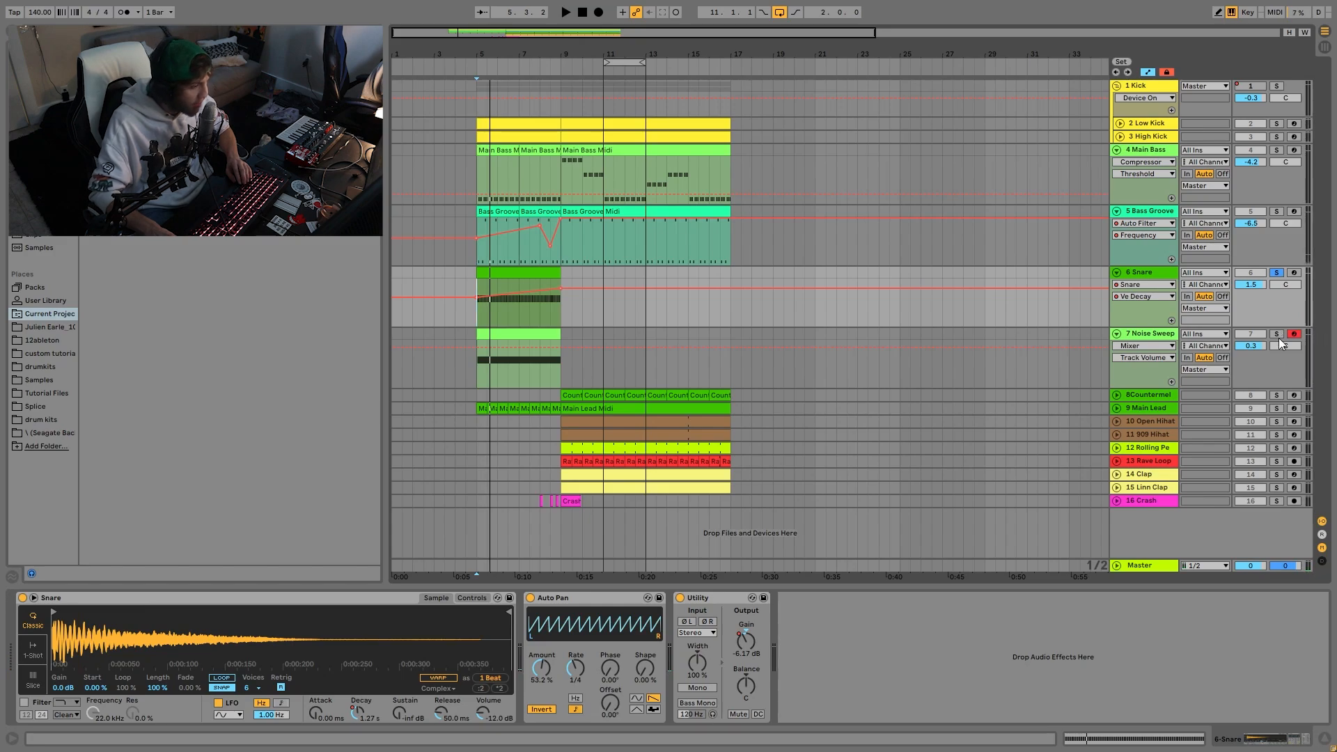
Solo only the Noise Sweep, play it from bar 7.3, and show the settings of Operator's oscillator A.
click(1160, 339)
click(528, 376)
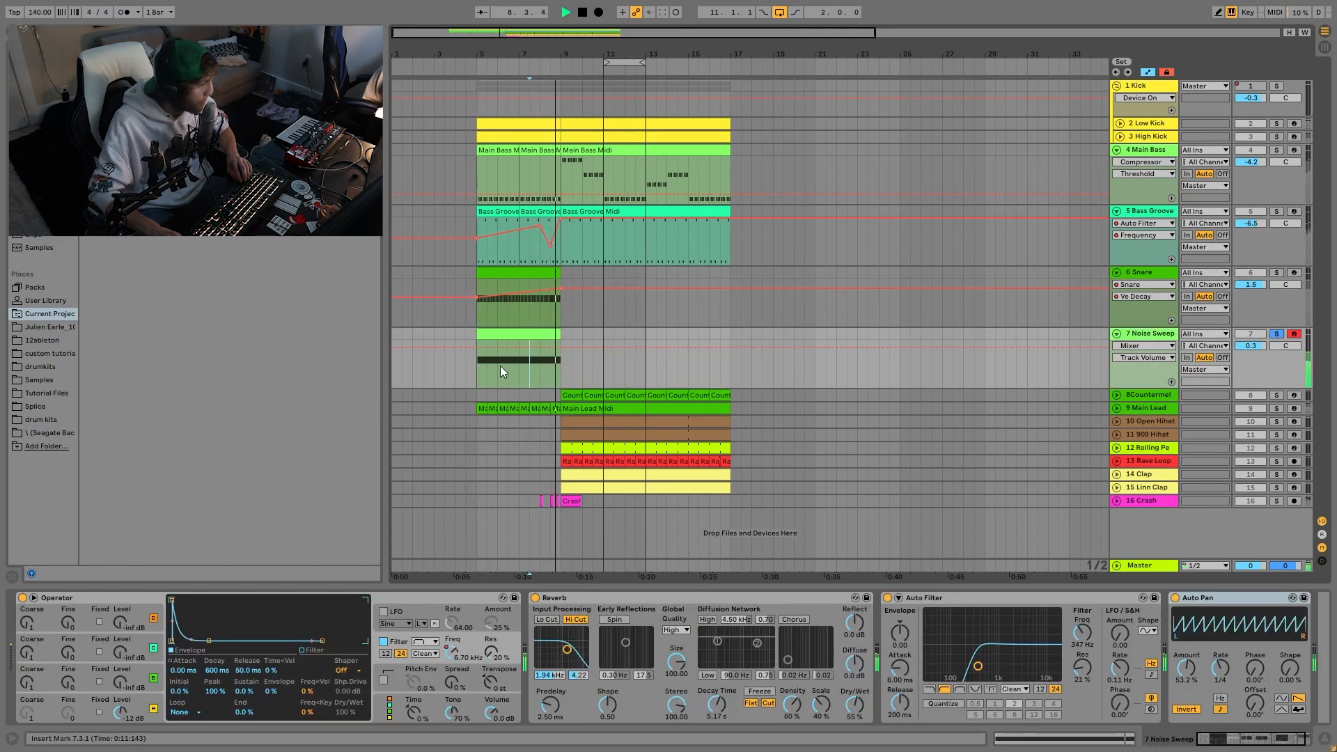
click(154, 709)
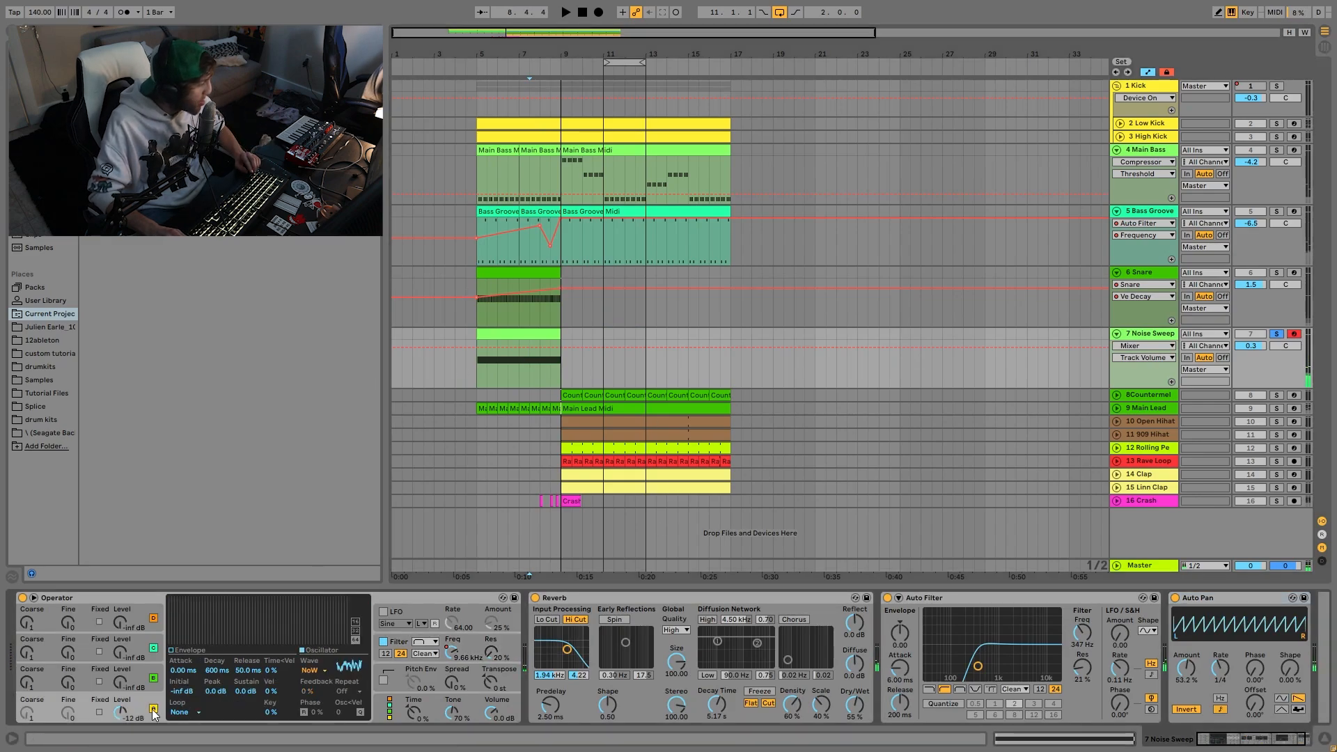
Show the Noise Sweep's Operator Filter Freq automation and play the sweep from bar 5.
click(445, 651)
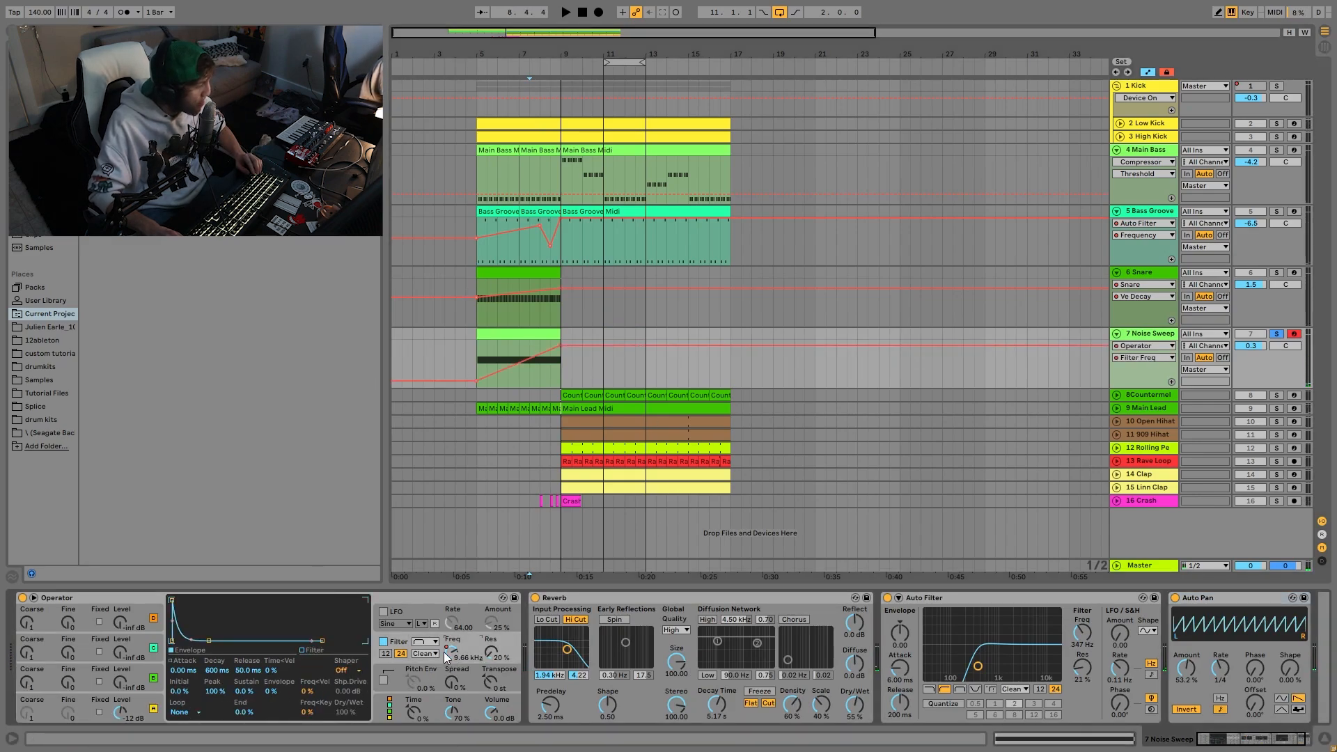
click(479, 355)
key(space)
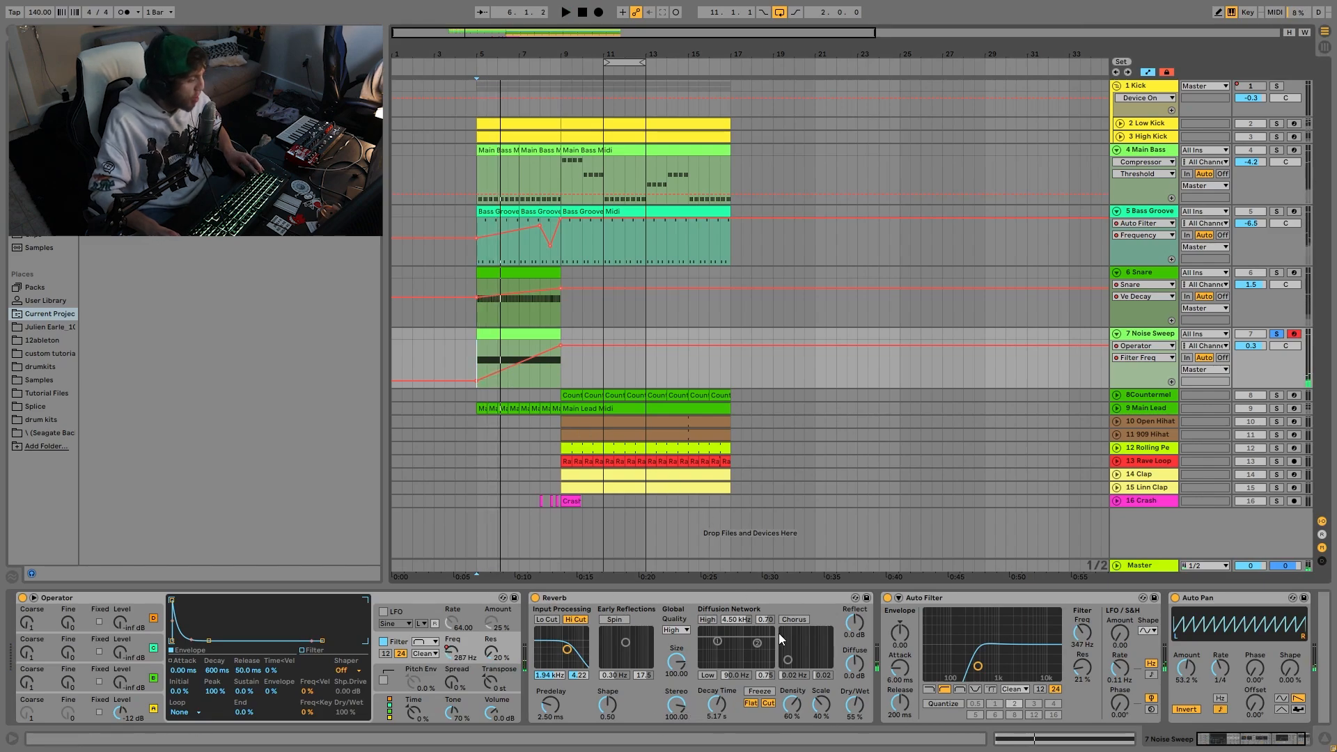
Bypass the Noise Sweep's Auto Filter, play the sweep from bar 5 to hear the difference, and enable the filter again.
scroll(942, 667, down, 2)
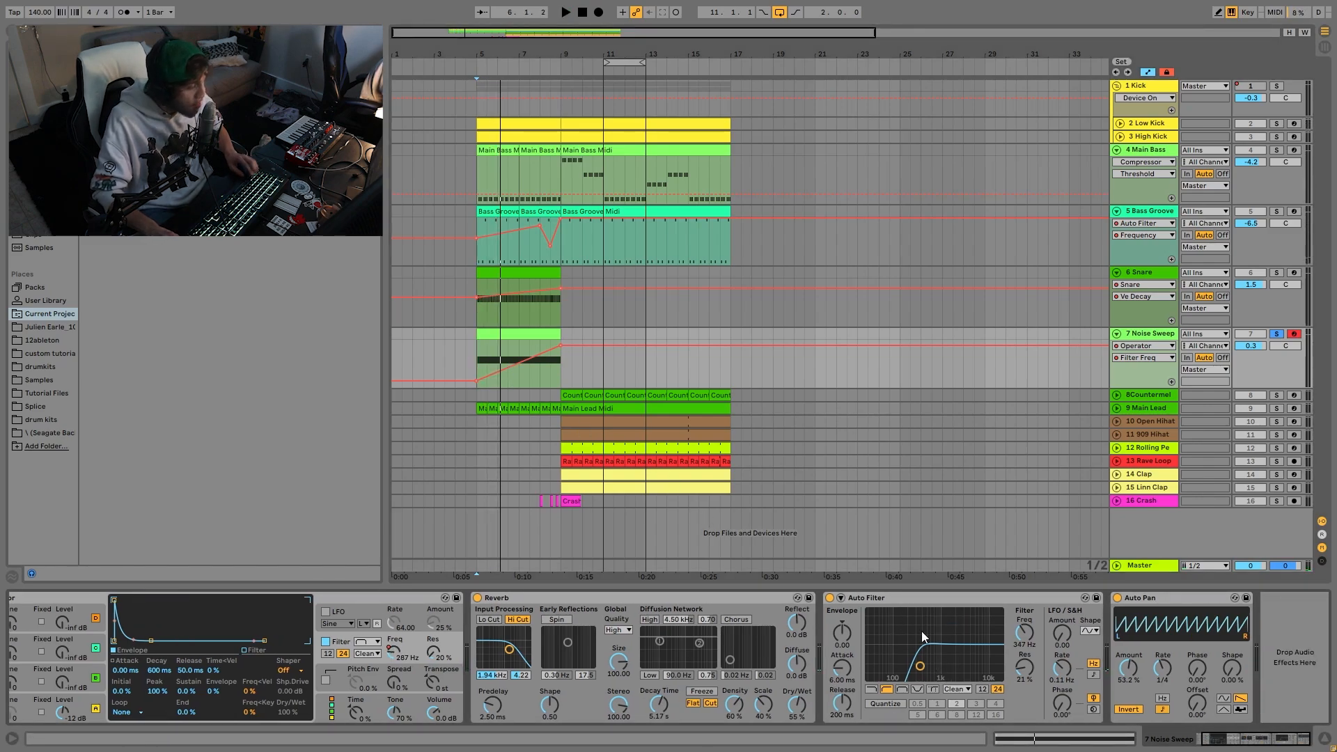
click(830, 599)
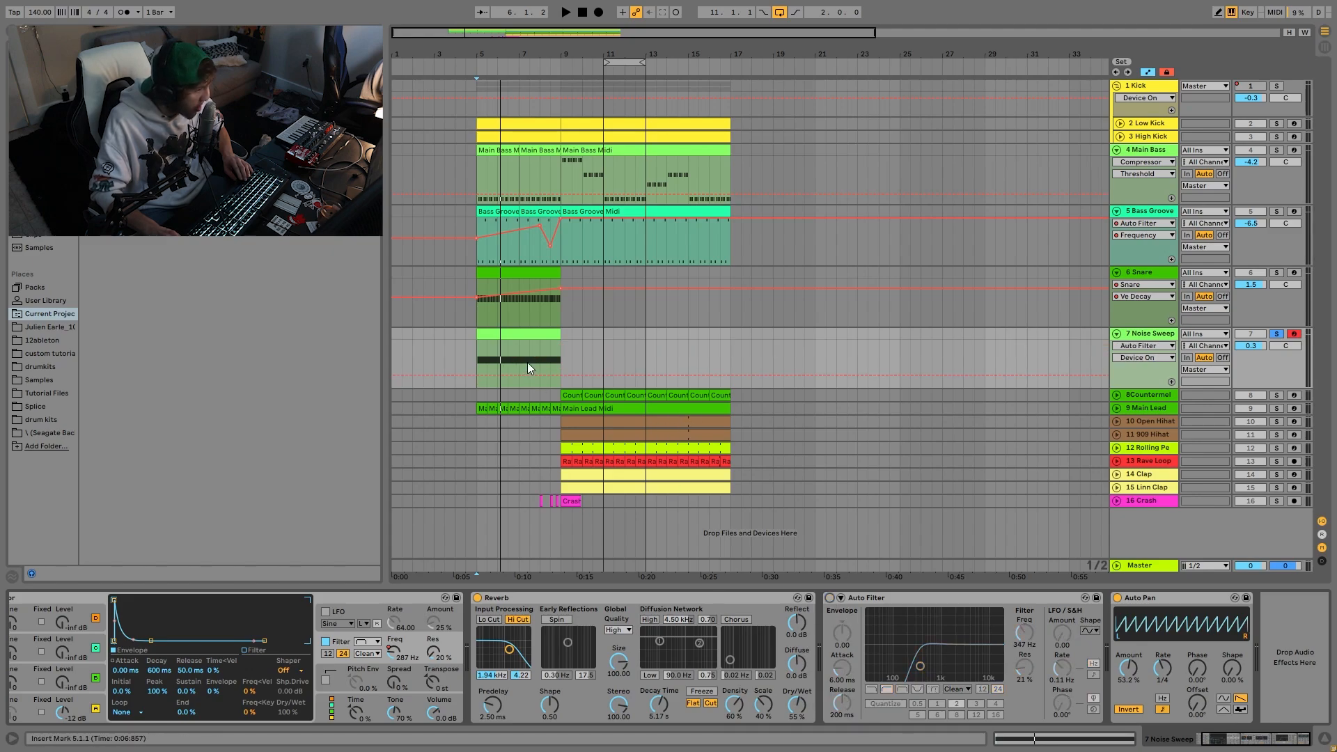
key(space)
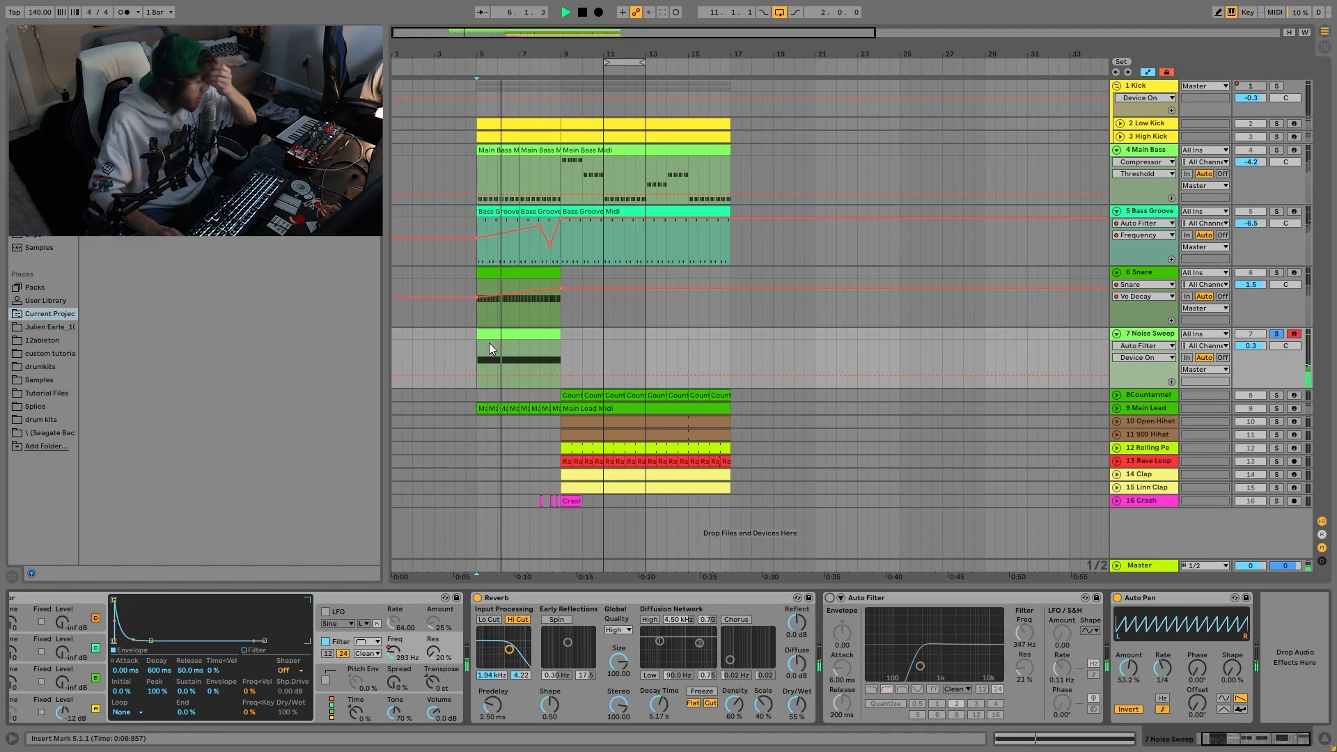
click(829, 598)
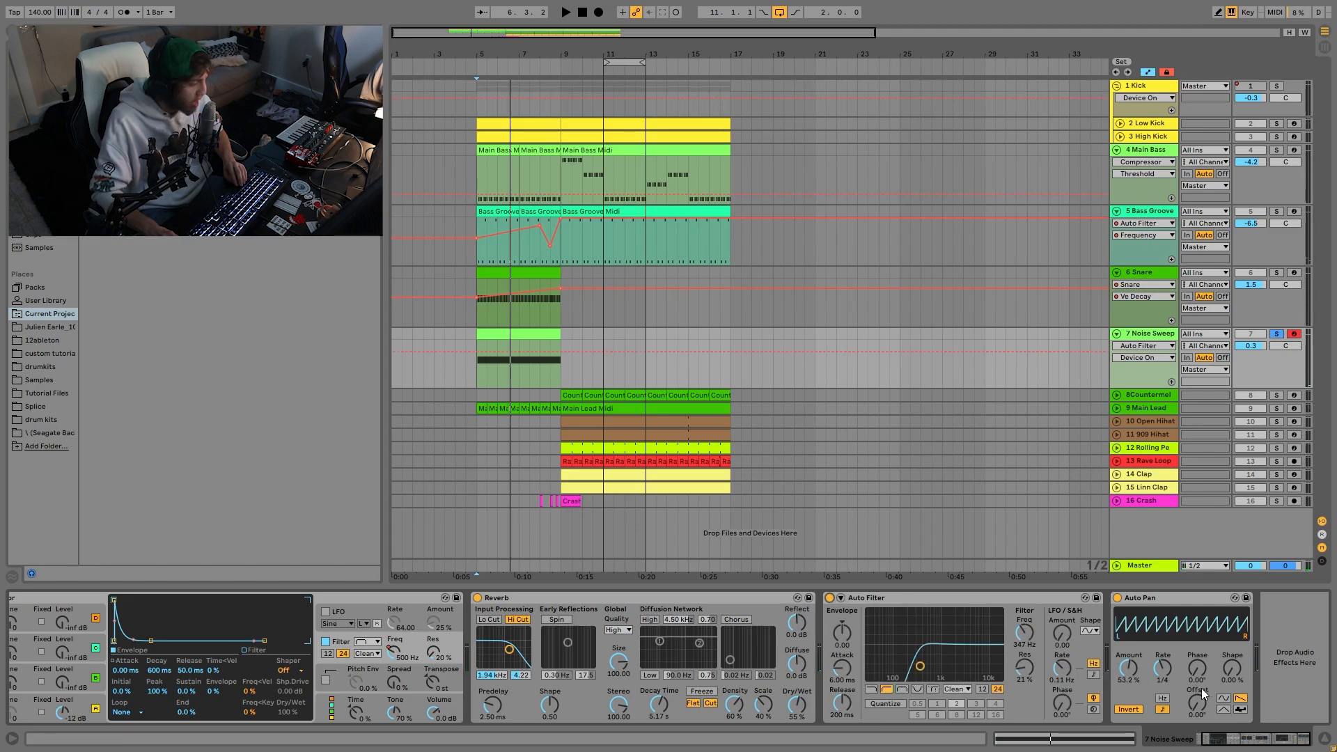
Play the Snare and Noise Sweep soloed together from bar 5, then unsolo both and play the full mix.
click(1276, 272)
key(space)
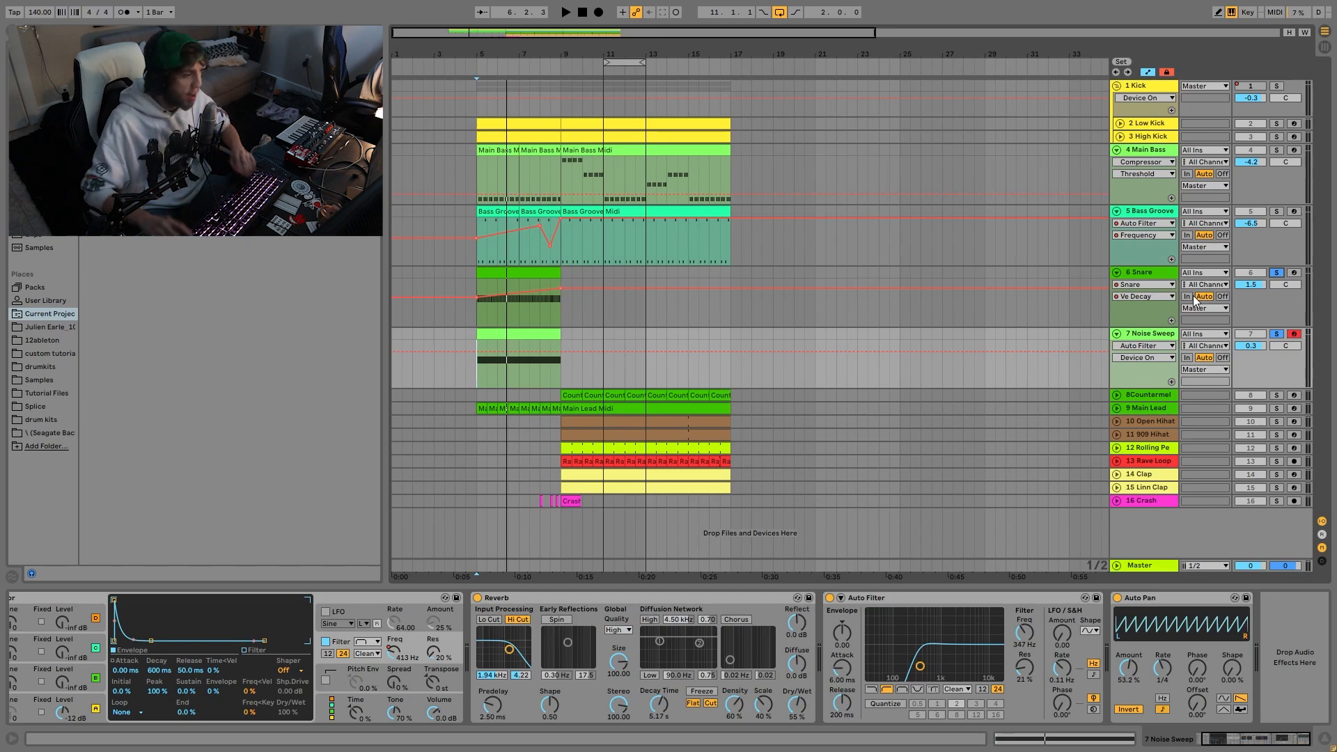
click(1277, 336)
key(space)
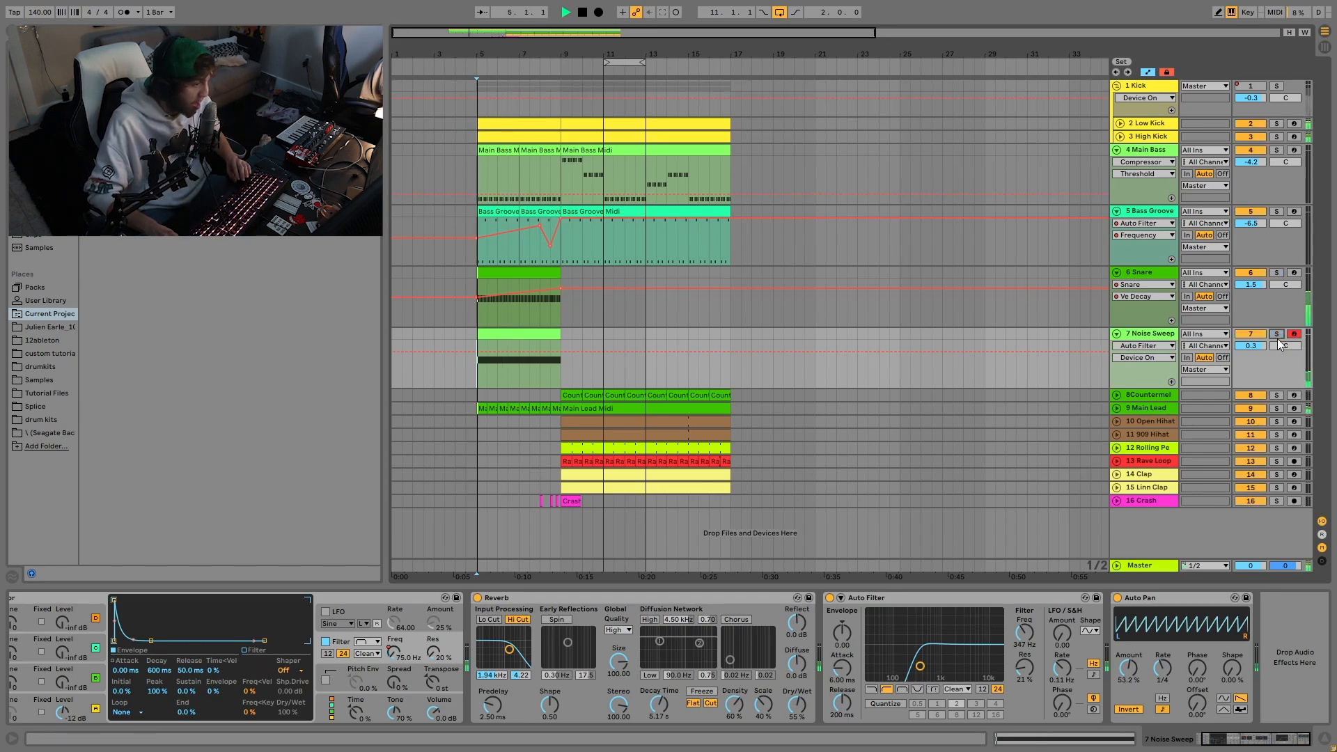
Unfold and solo the Countermelody track, then play it alone from bar 9 and stop playback.
click(1142, 395)
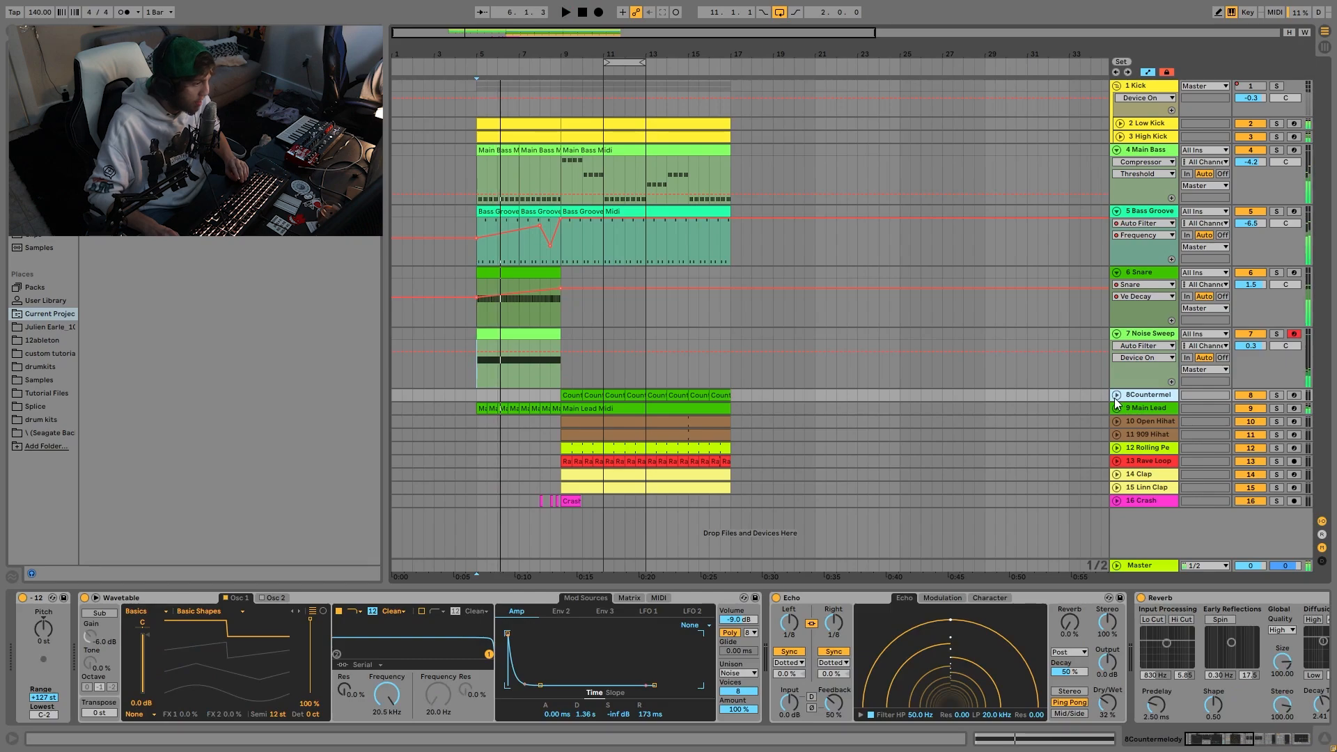
click(1116, 395)
key(space)
click(1276, 395)
click(563, 396)
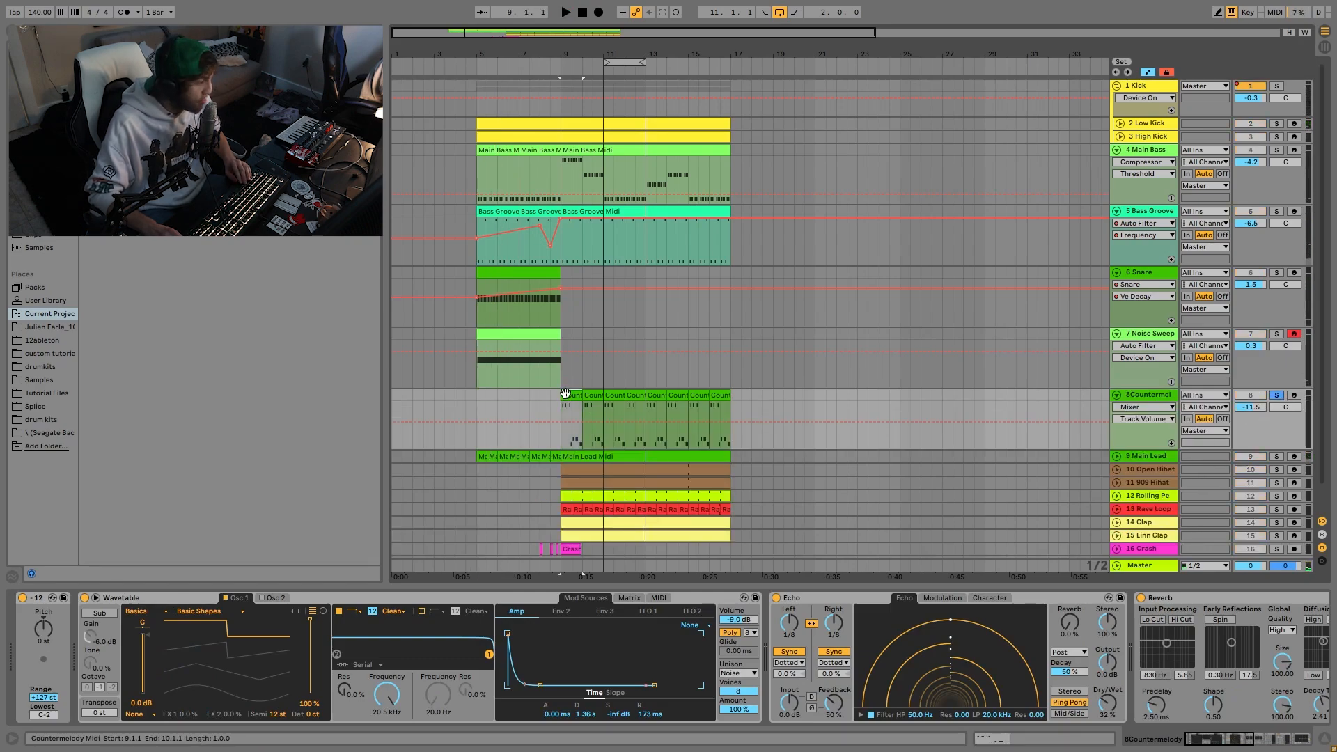
key(space)
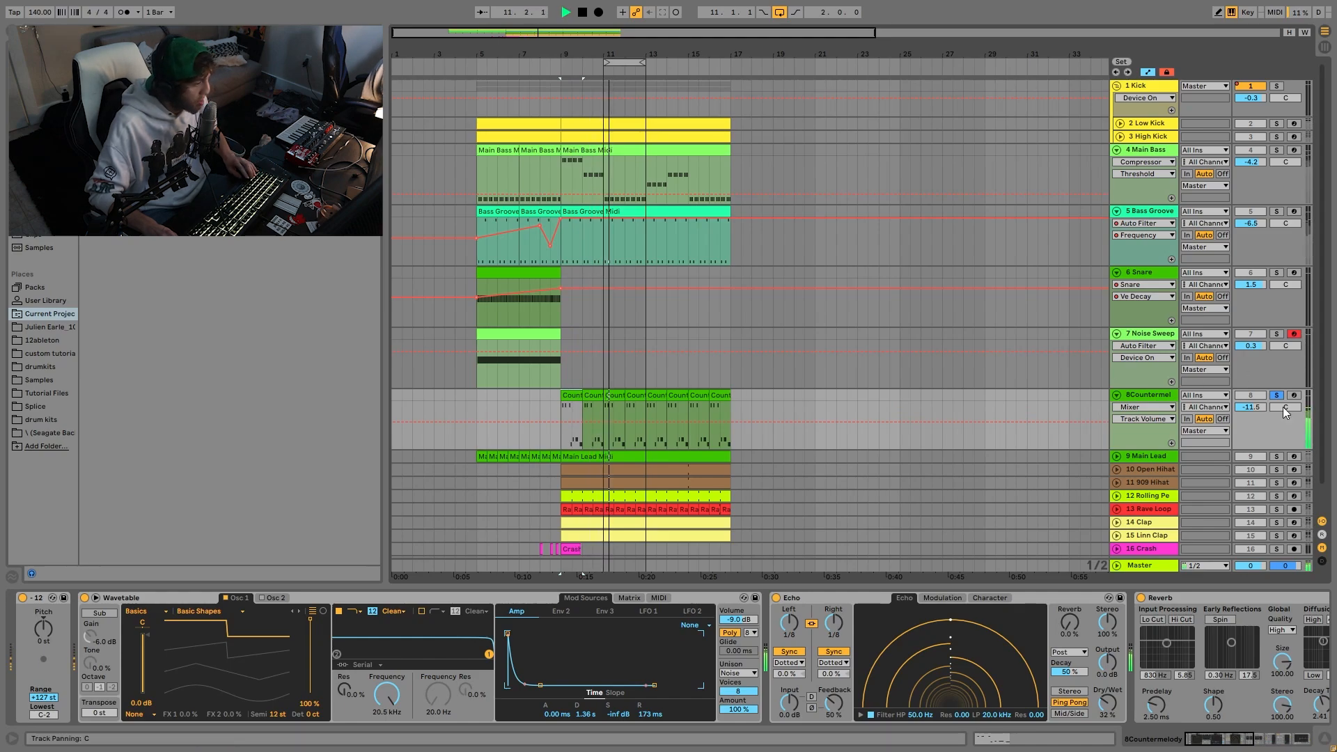
key(space)
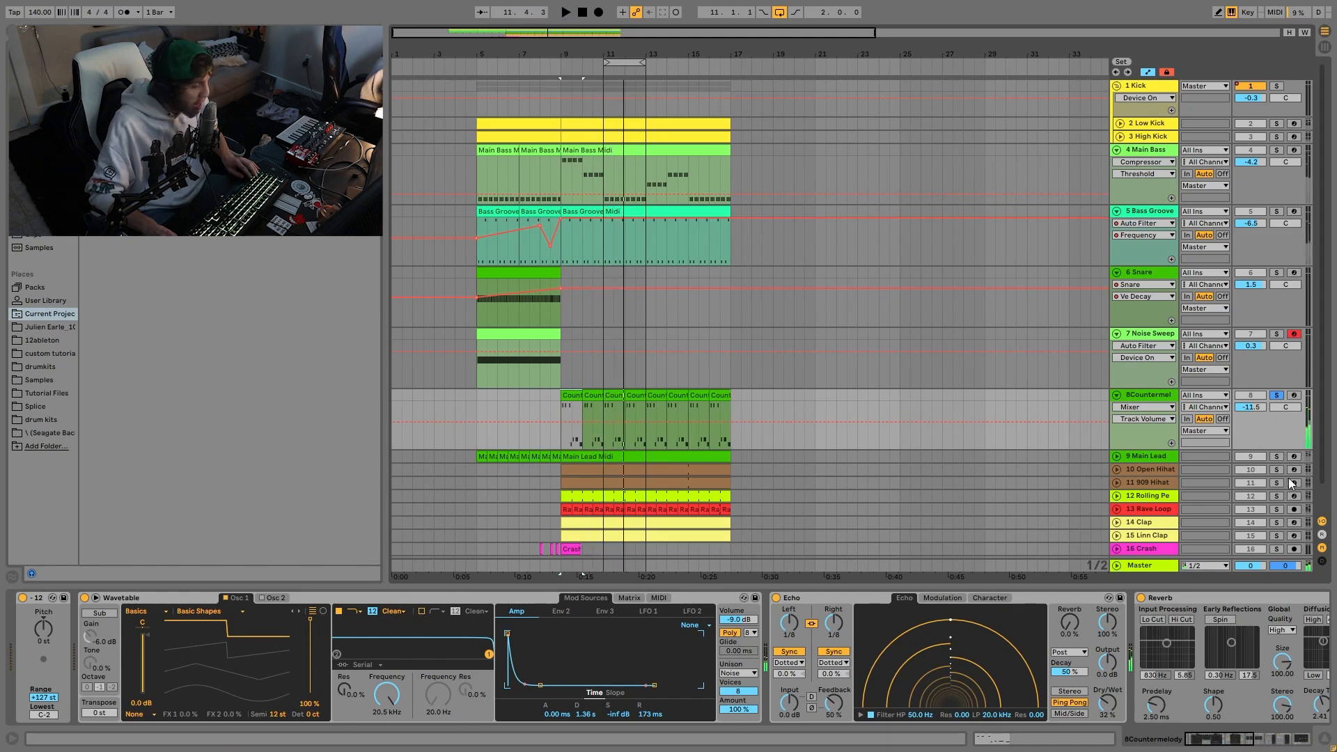
Play the Countermelody from bar 9 together with the Bass Groove, then with the Main Bass soloed in its place.
click(1276, 211)
key(space)
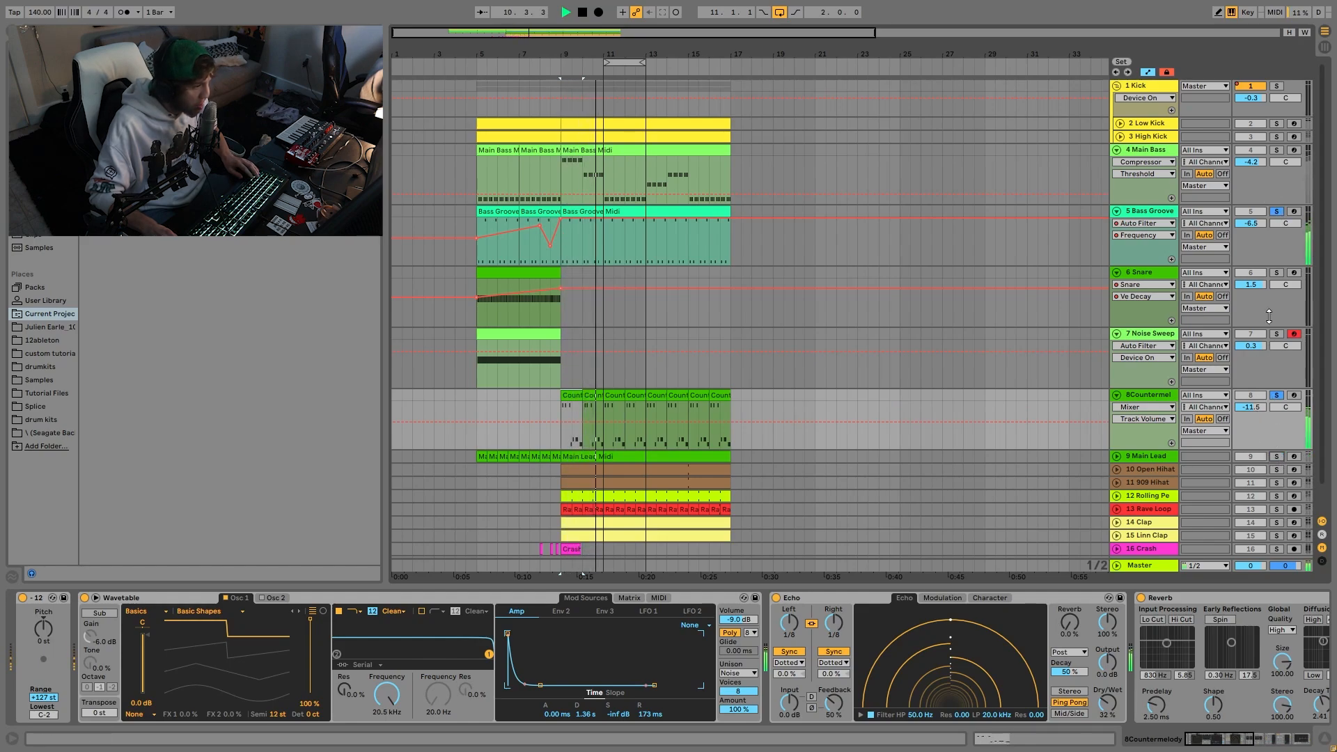
click(1277, 212)
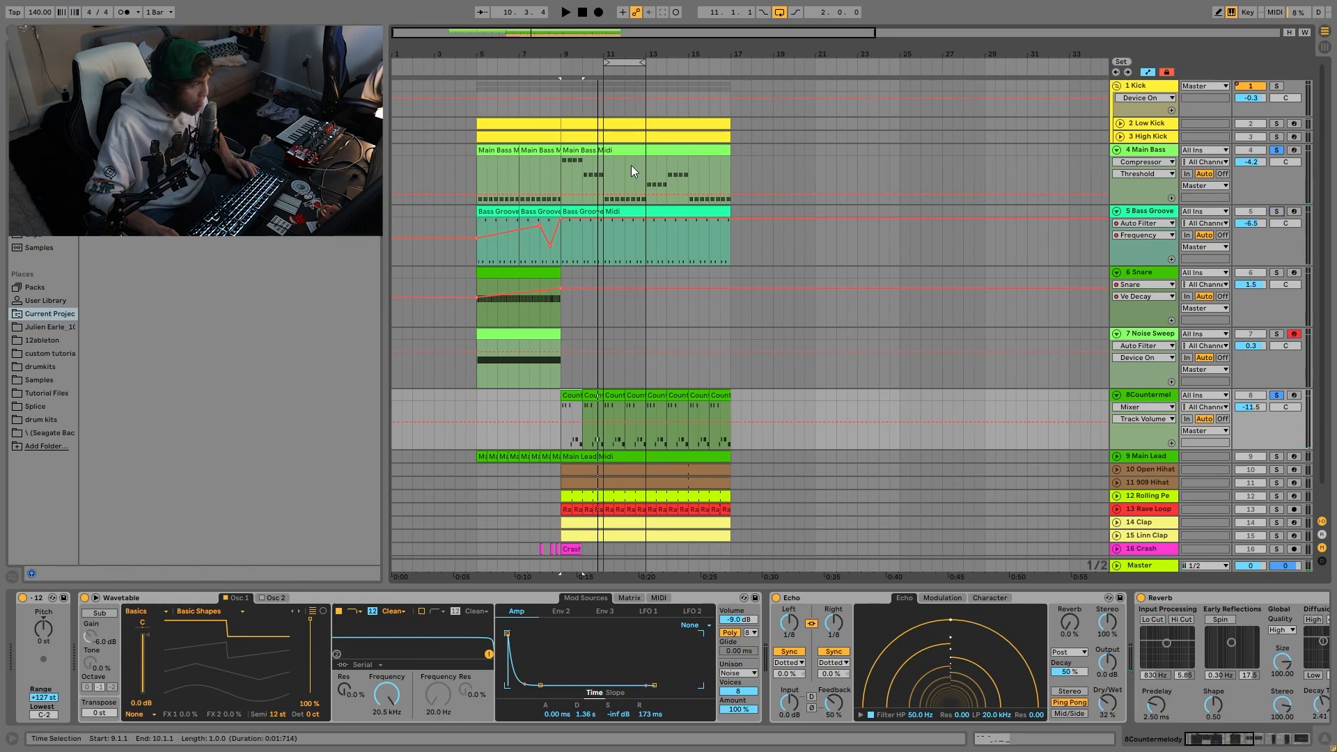
key(space)
click(1149, 396)
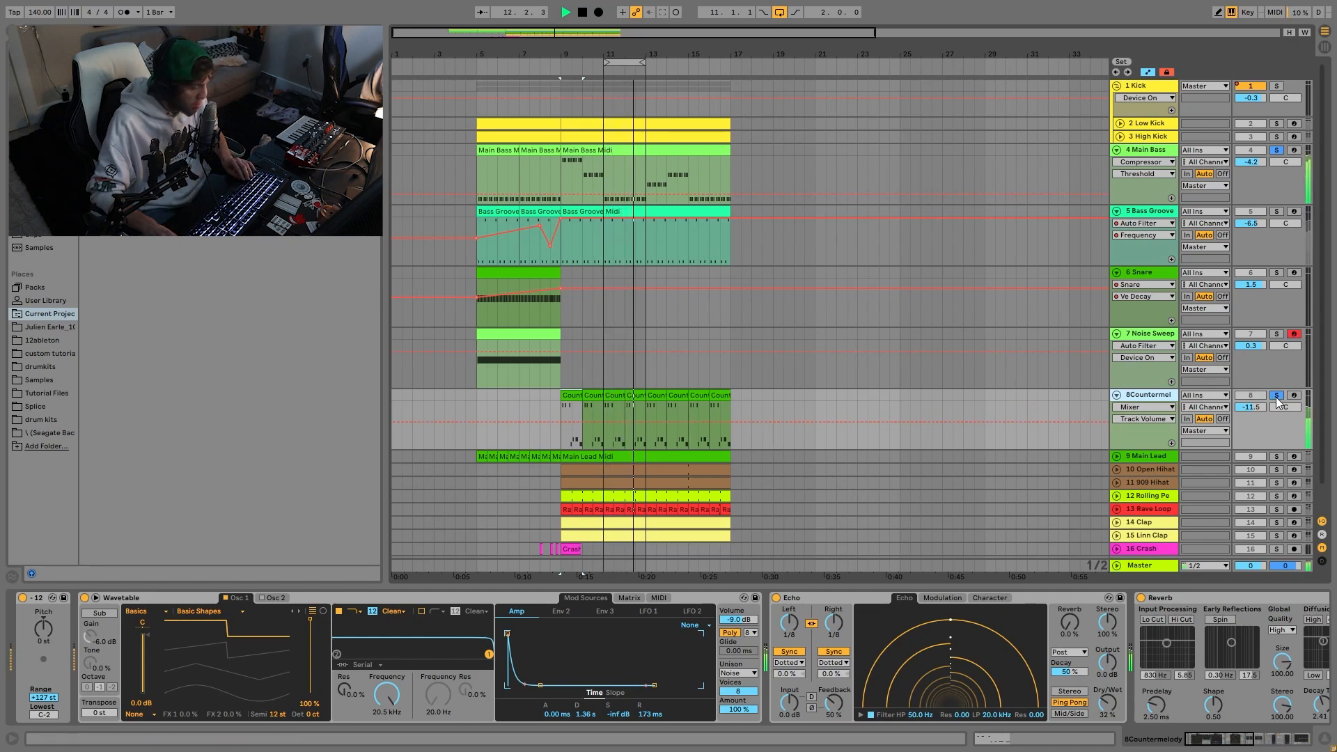
key(space)
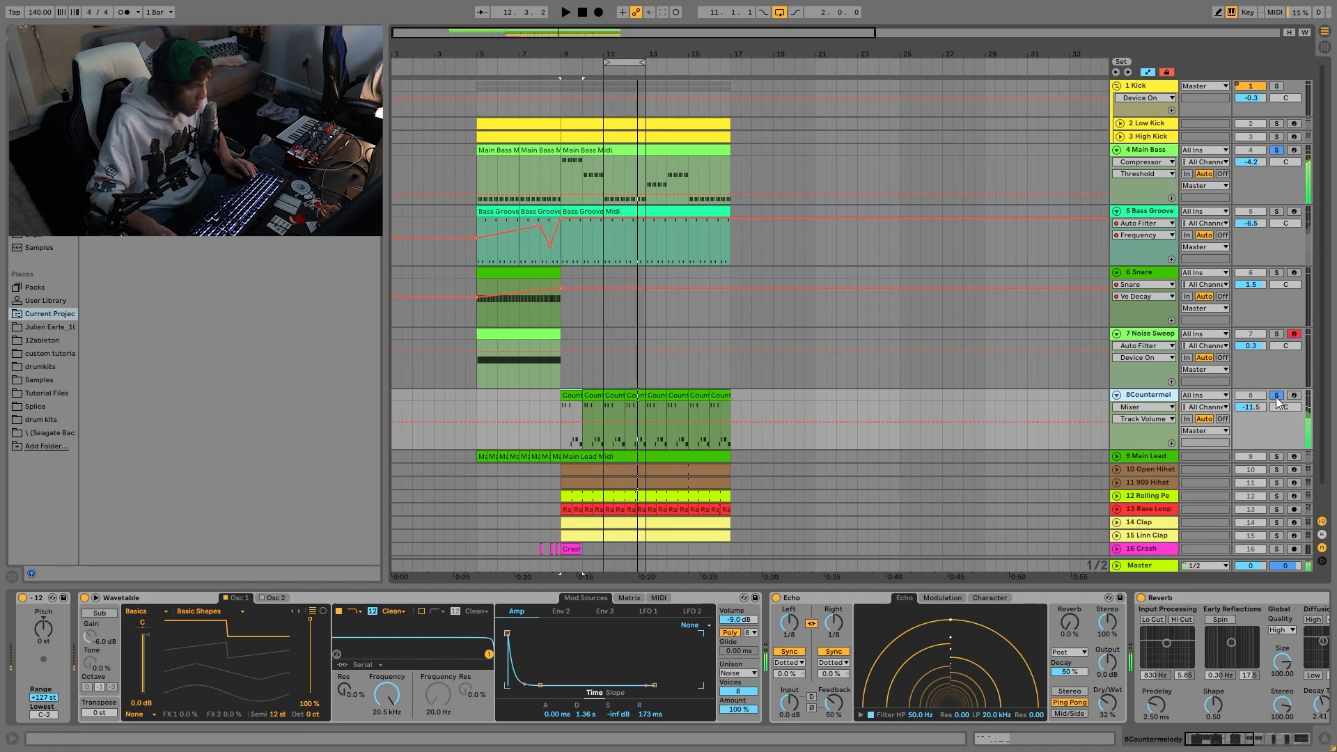
Play the Main Lead with the Main Bass from bar 9 without the Countermelody, then solo the Countermelody back in.
click(1277, 457)
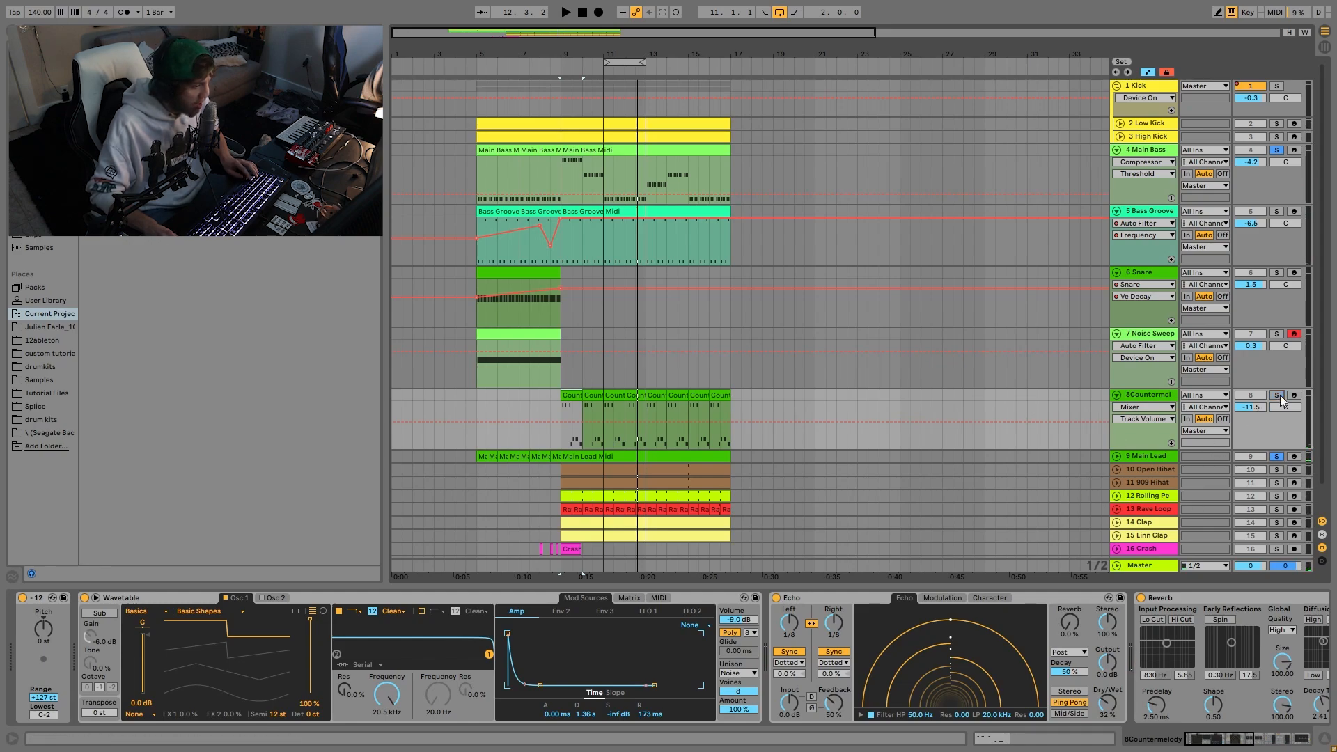
key(space)
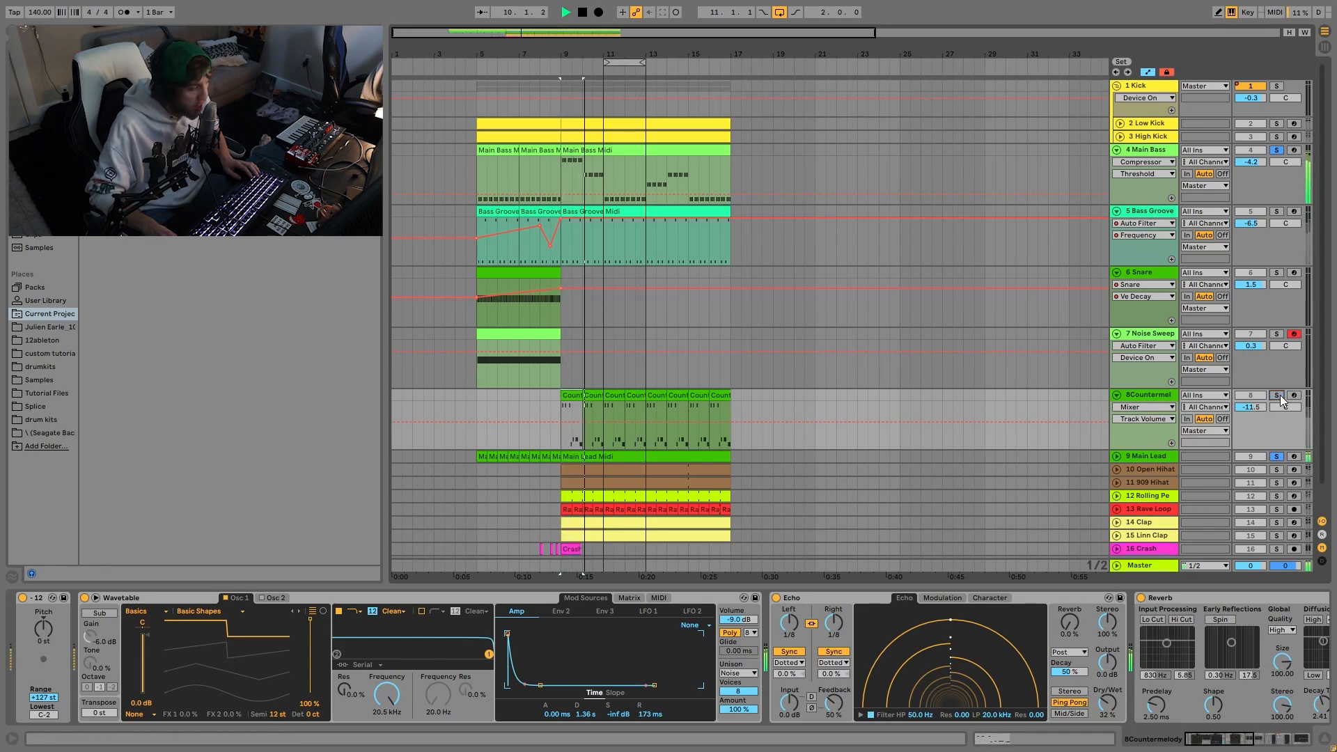
click(1278, 395)
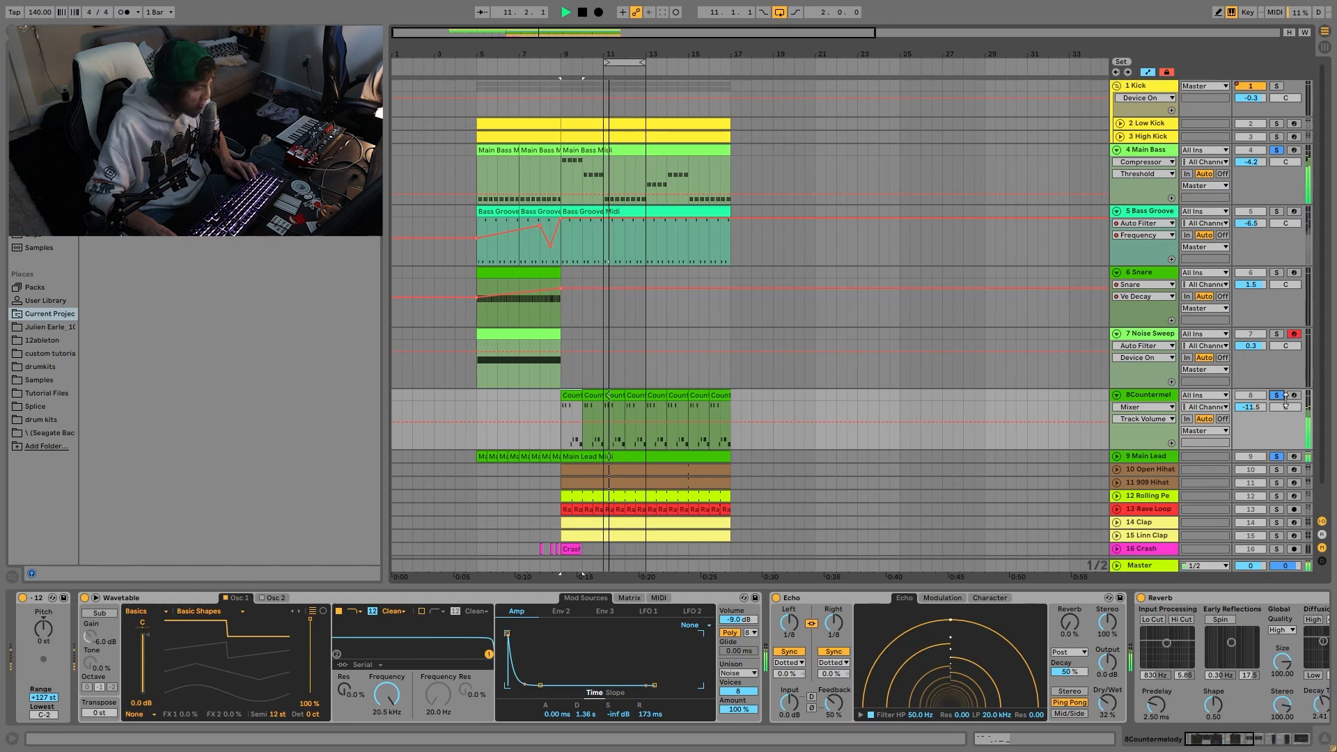
Stop playback, deactivate and unsolo the Countermelody, and play the full mix from bar 9 without it.
key(space)
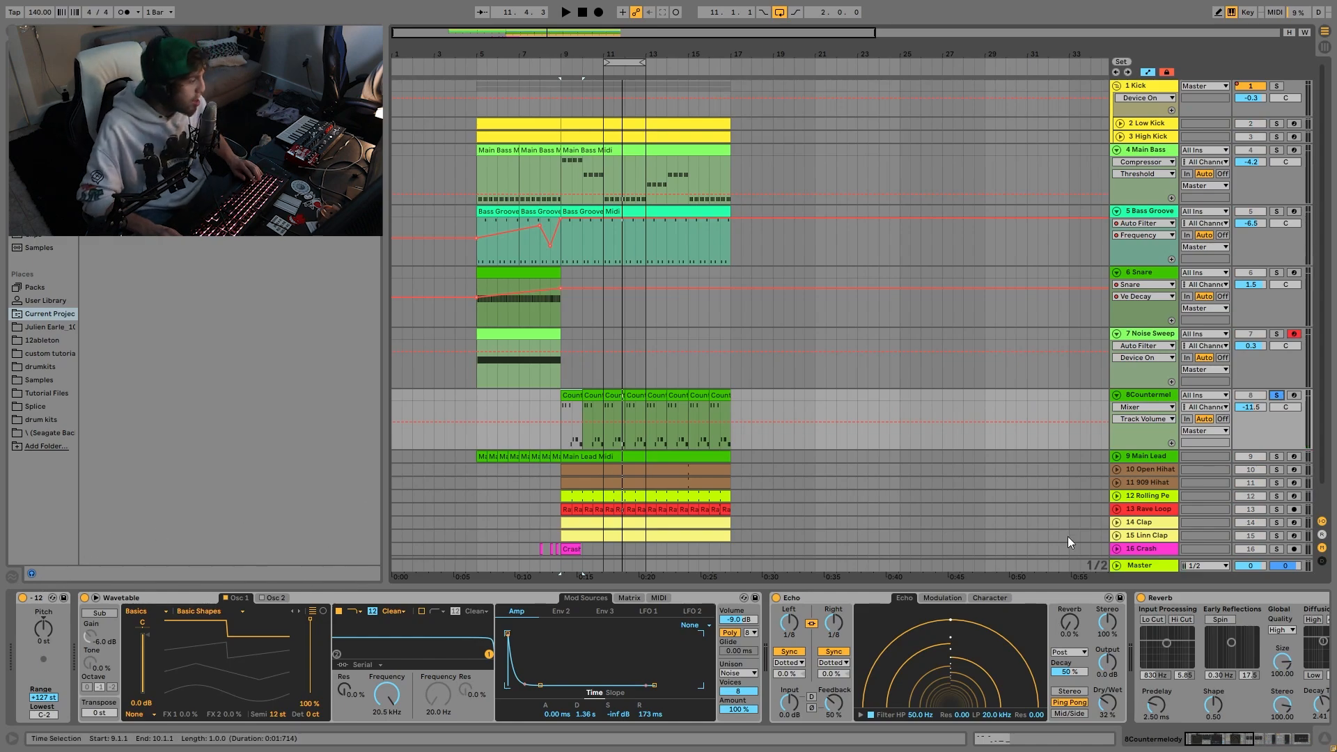
click(1260, 396)
click(1276, 395)
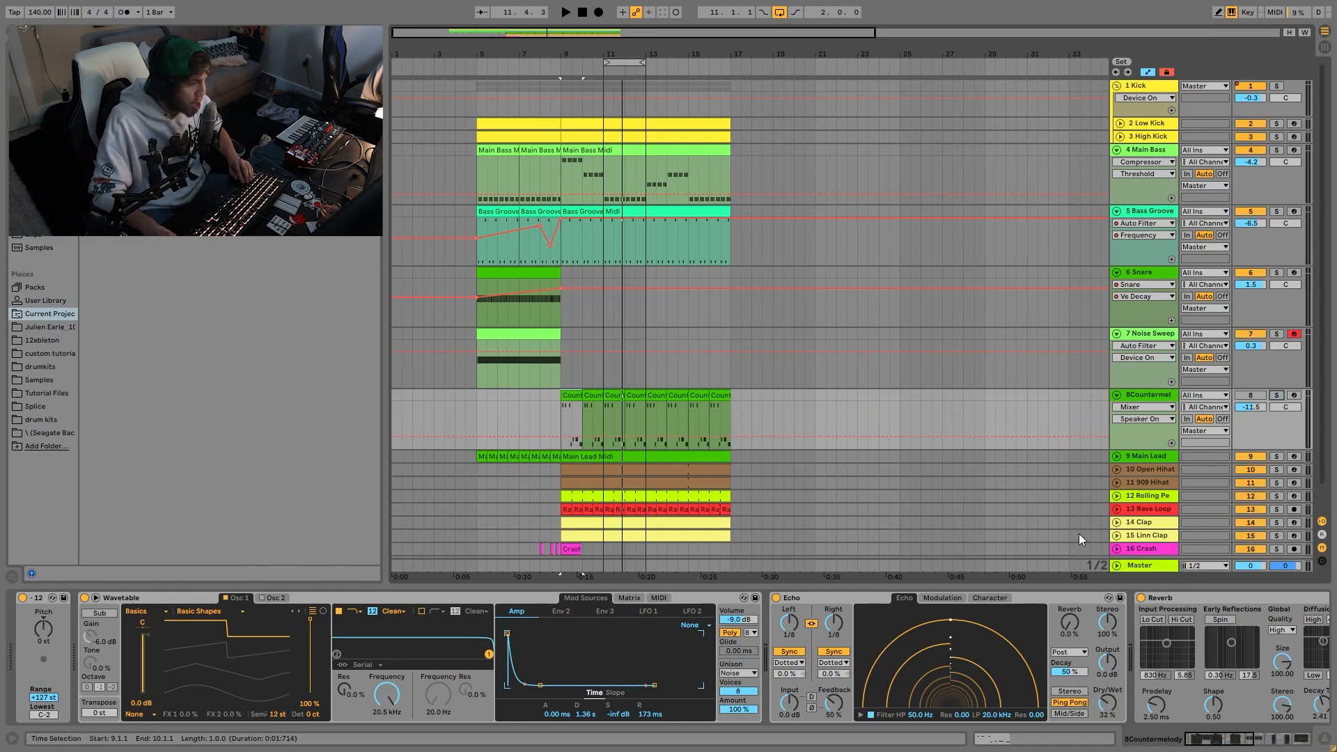
key(space)
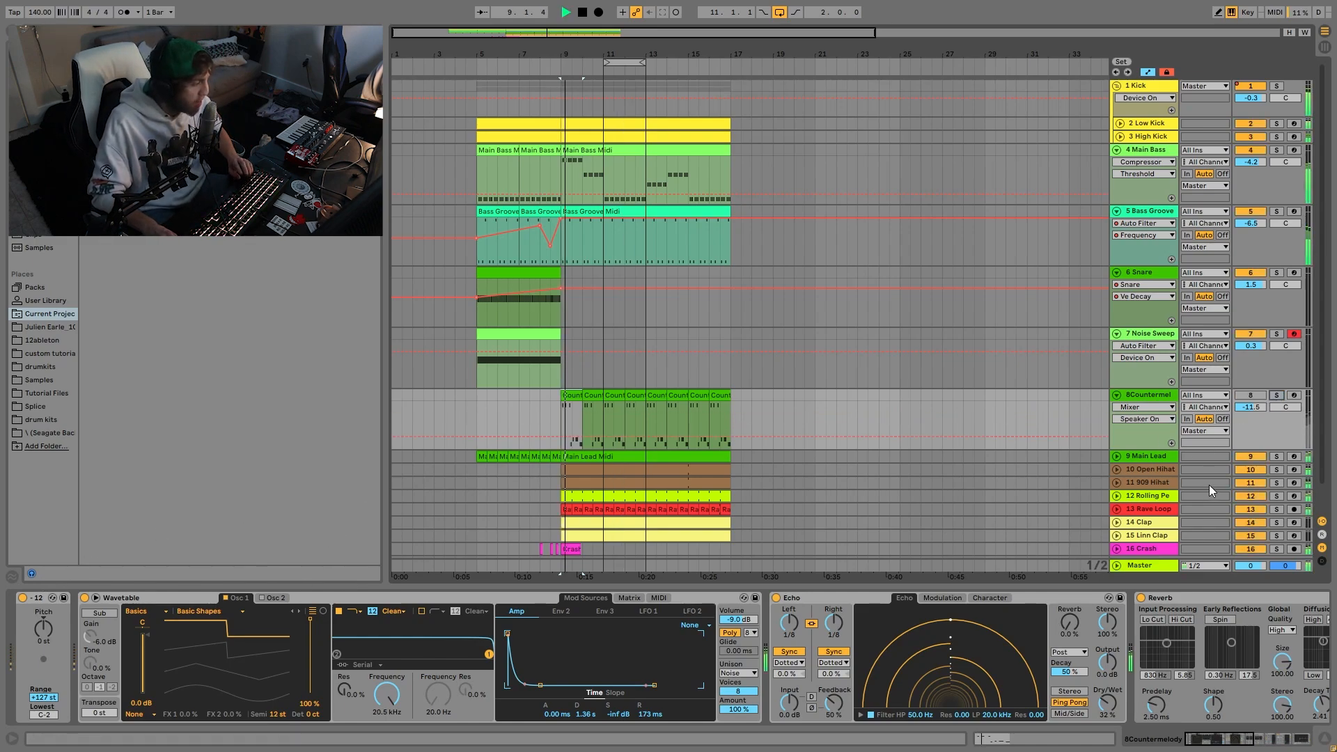
Play the mix from bar 9 with the Countermelody active and the Main Lead deactivated, then reactivate the Main Lead and stop.
key(space)
click(1247, 457)
click(1251, 397)
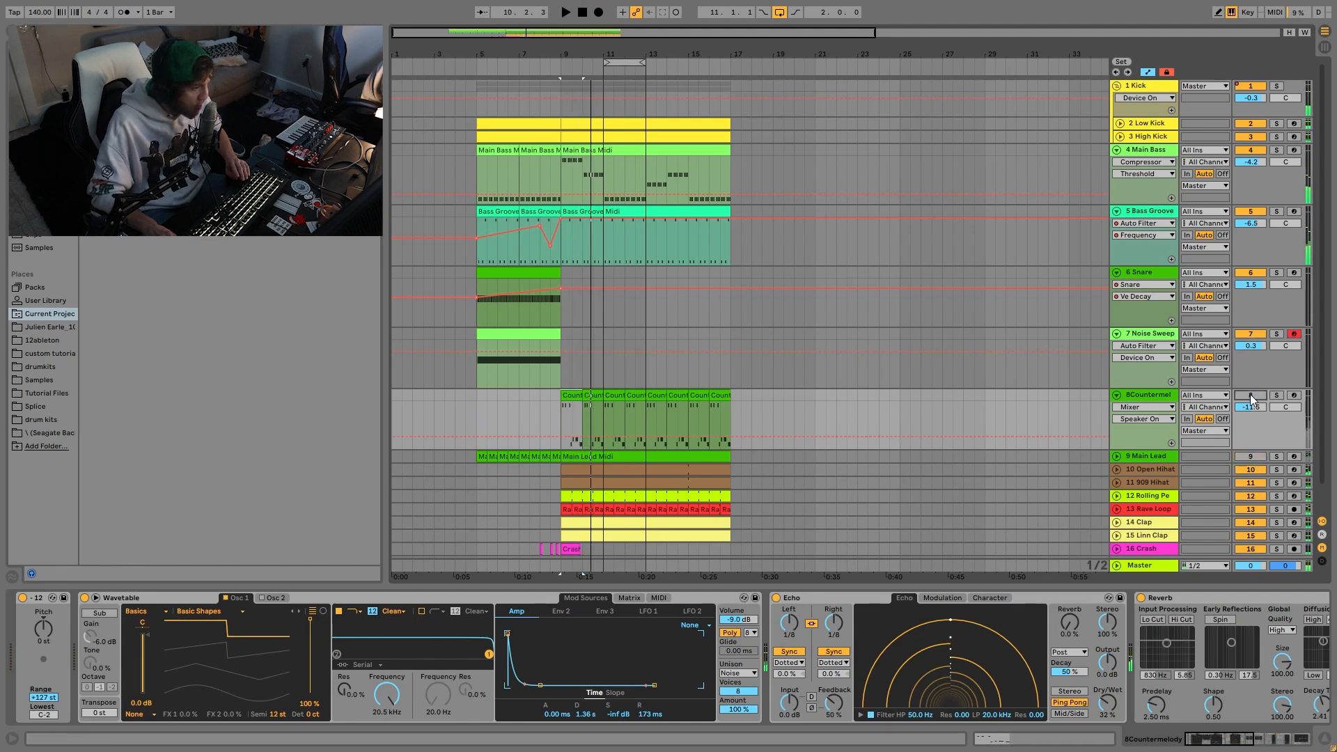
key(space)
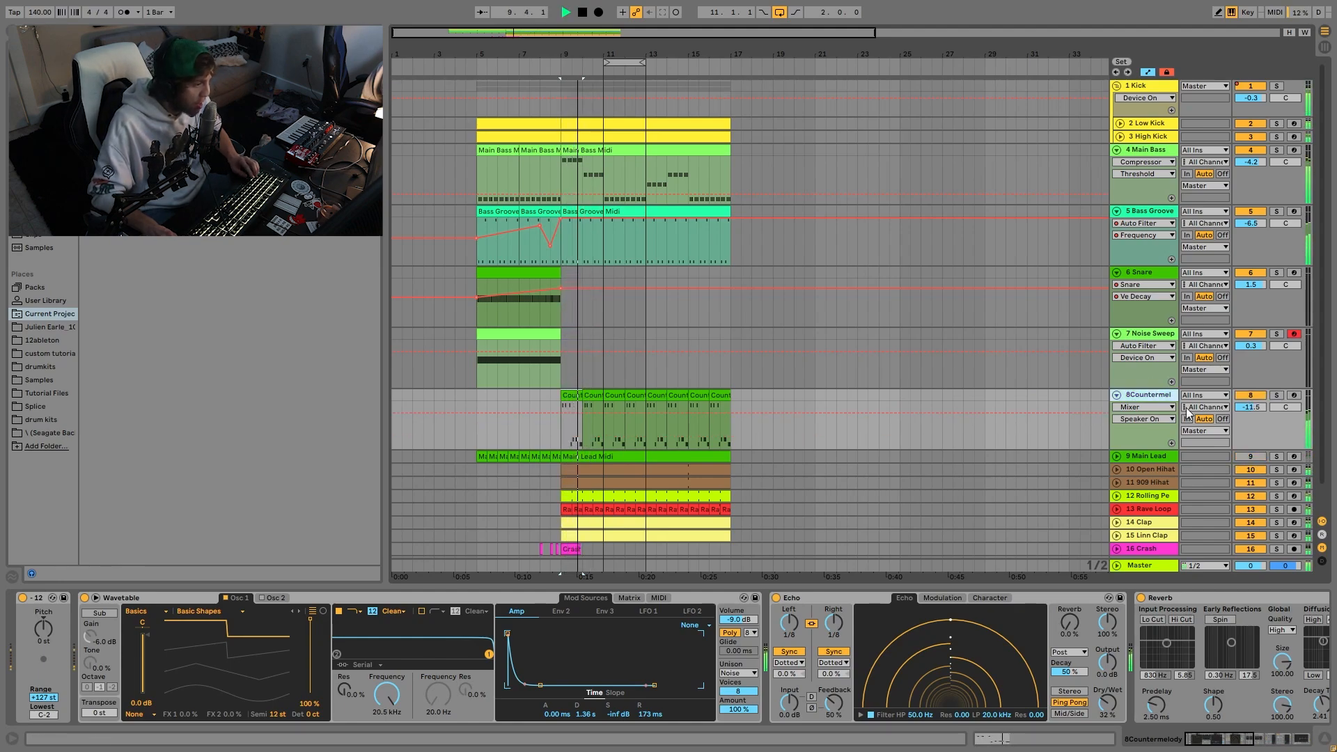
click(1249, 456)
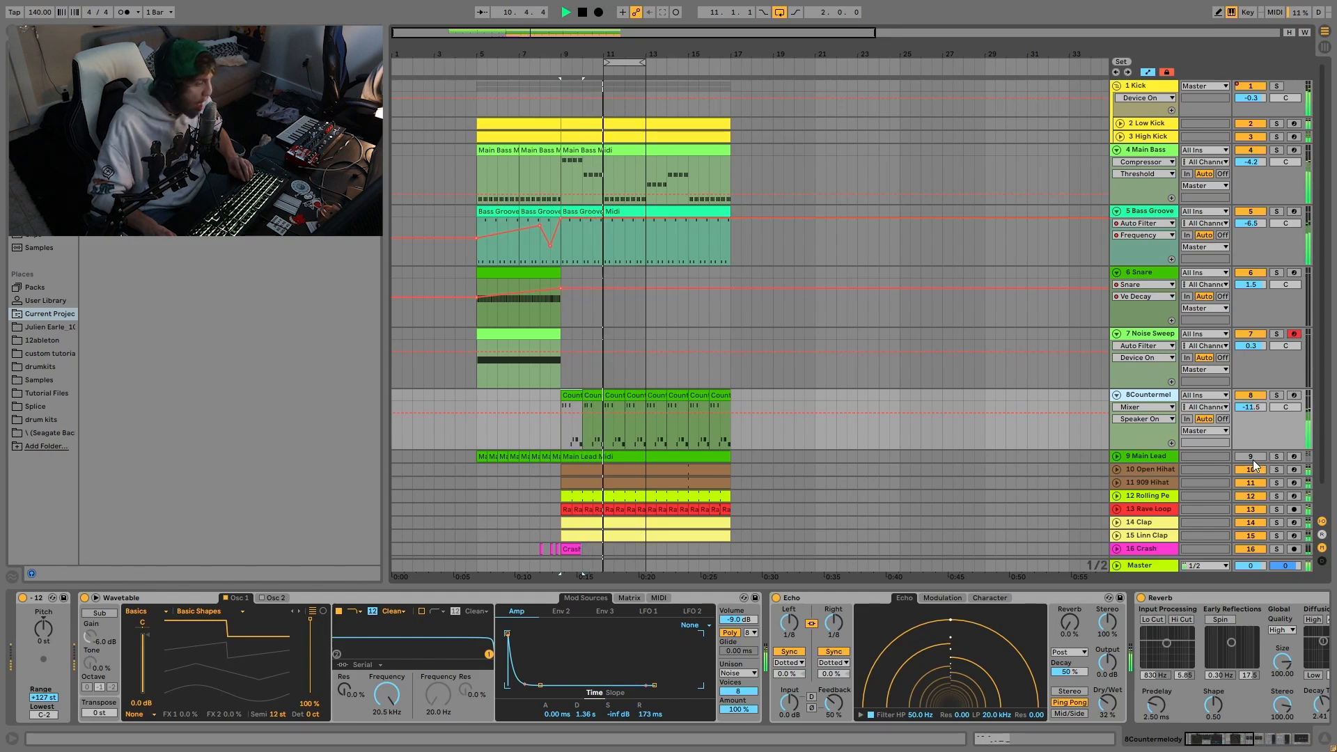
key(space)
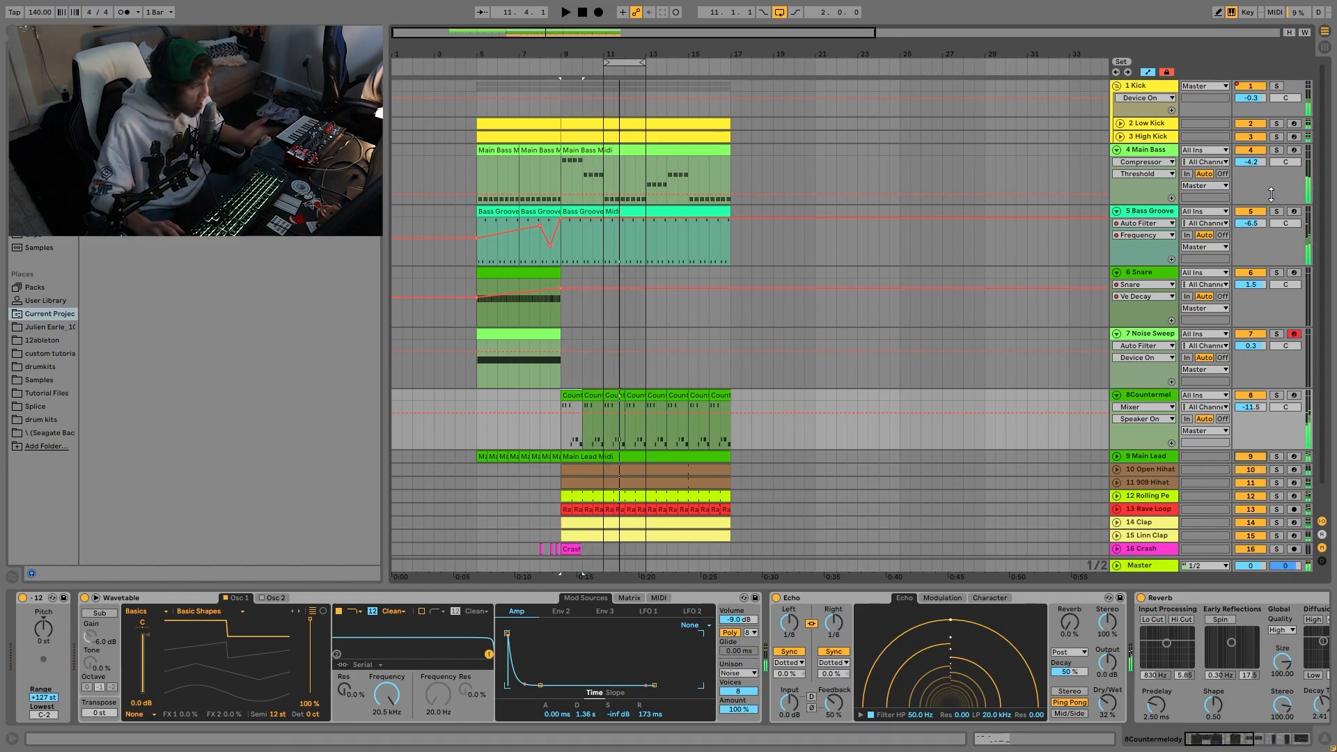
Solo the Countermelody, open its MIDI clip at bar 9 and select all the C4 notes.
click(1277, 395)
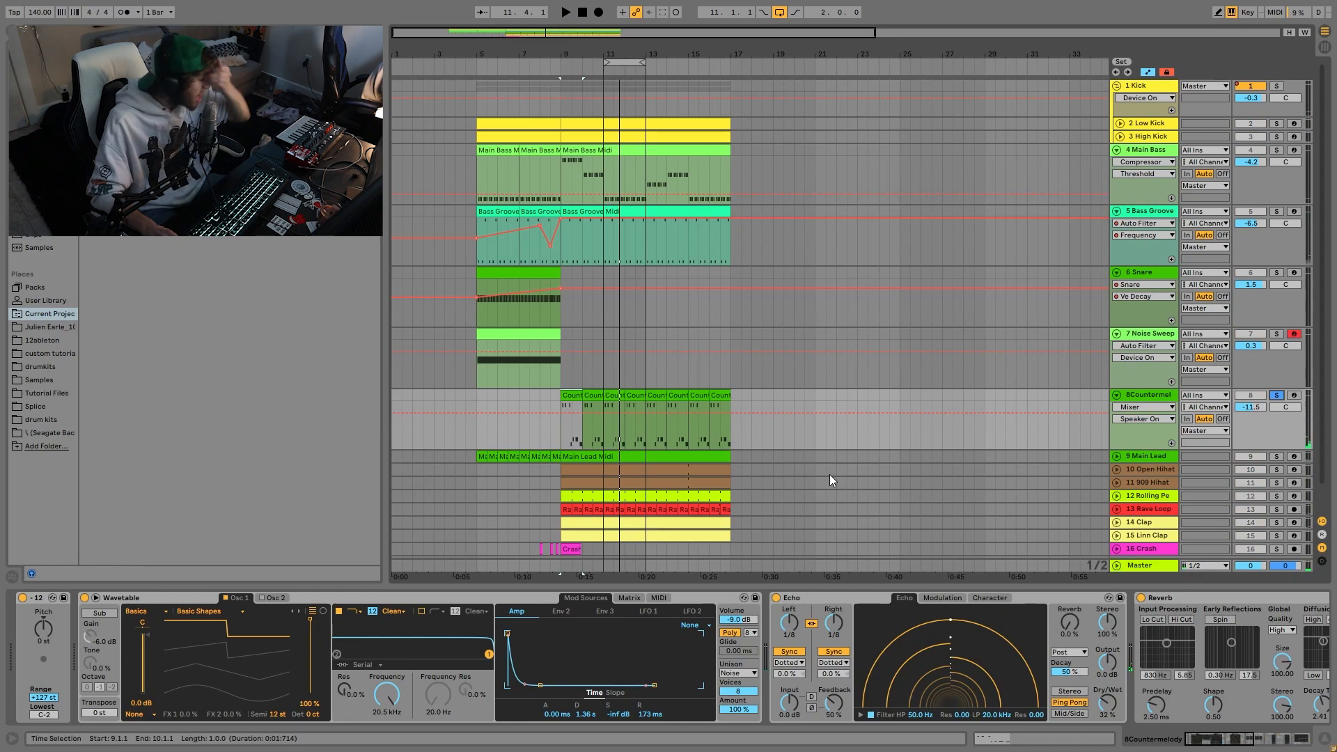
click(570, 401)
double_click(564, 401)
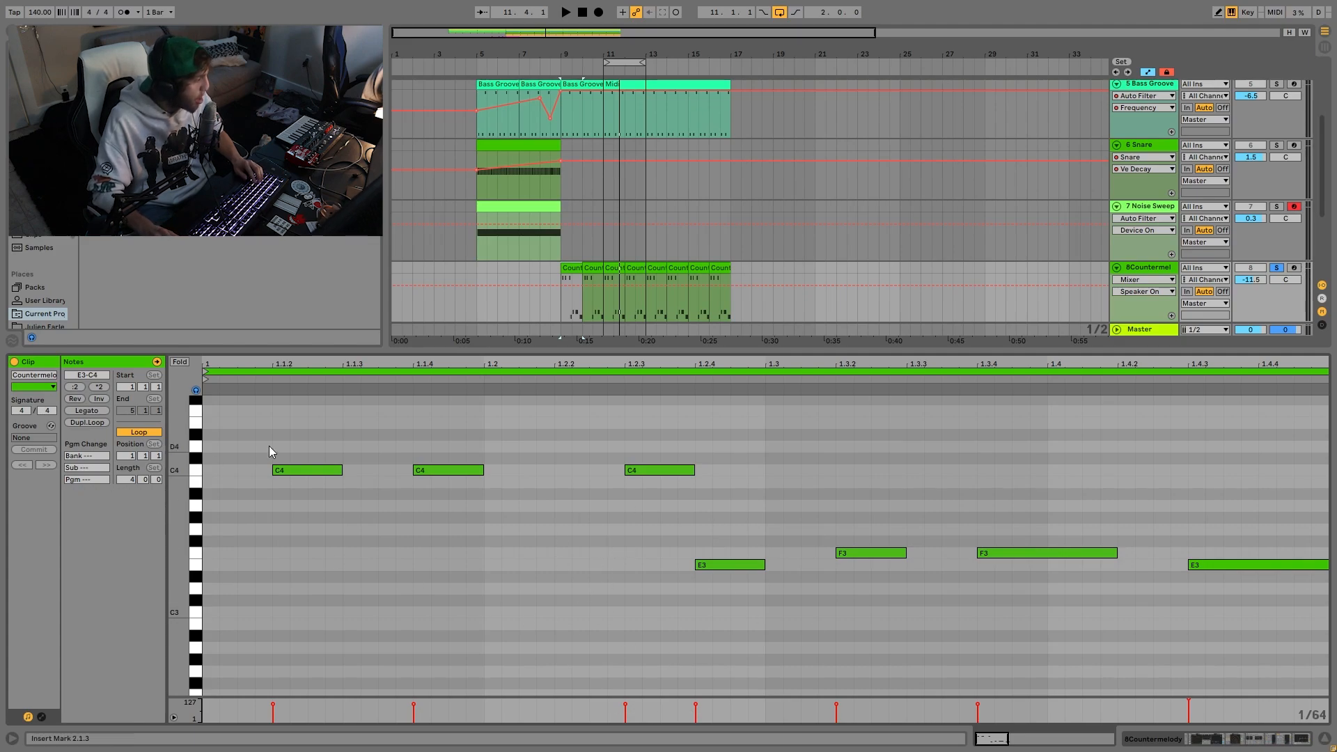
click(198, 472)
click(198, 472)
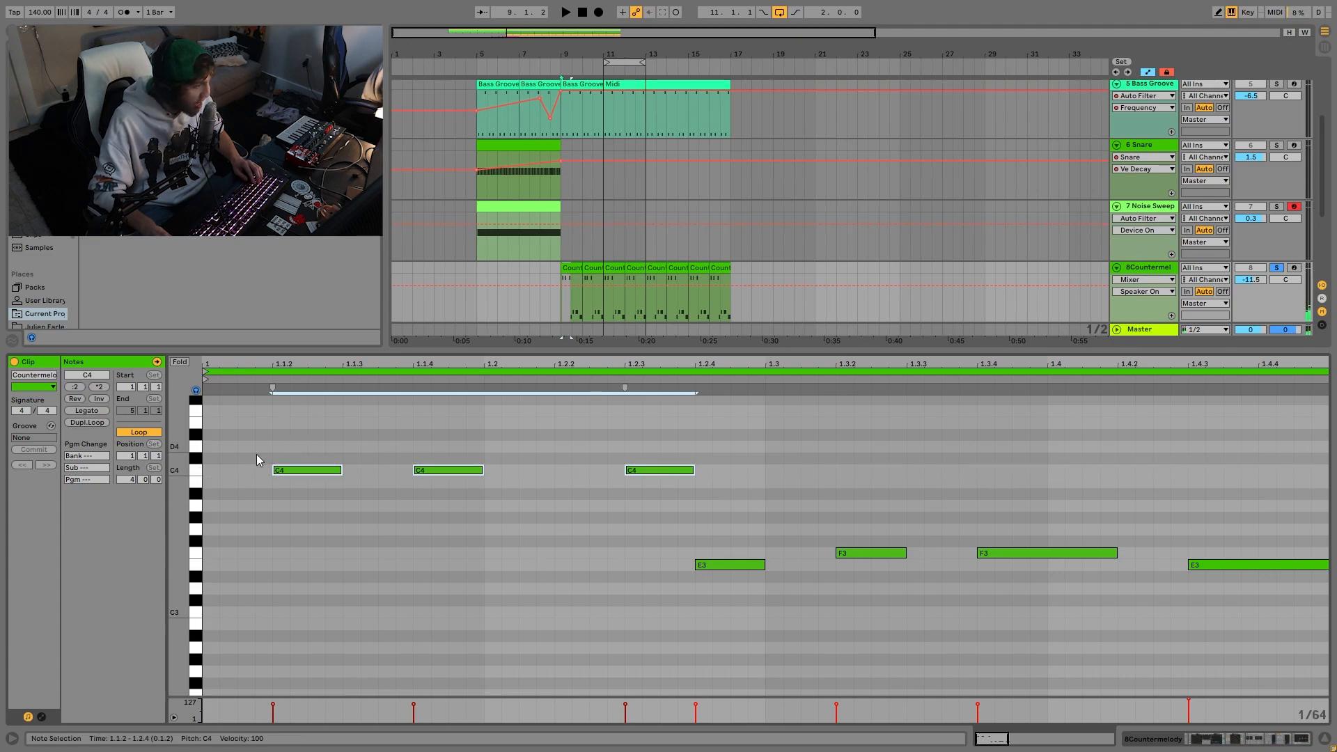
click(197, 471)
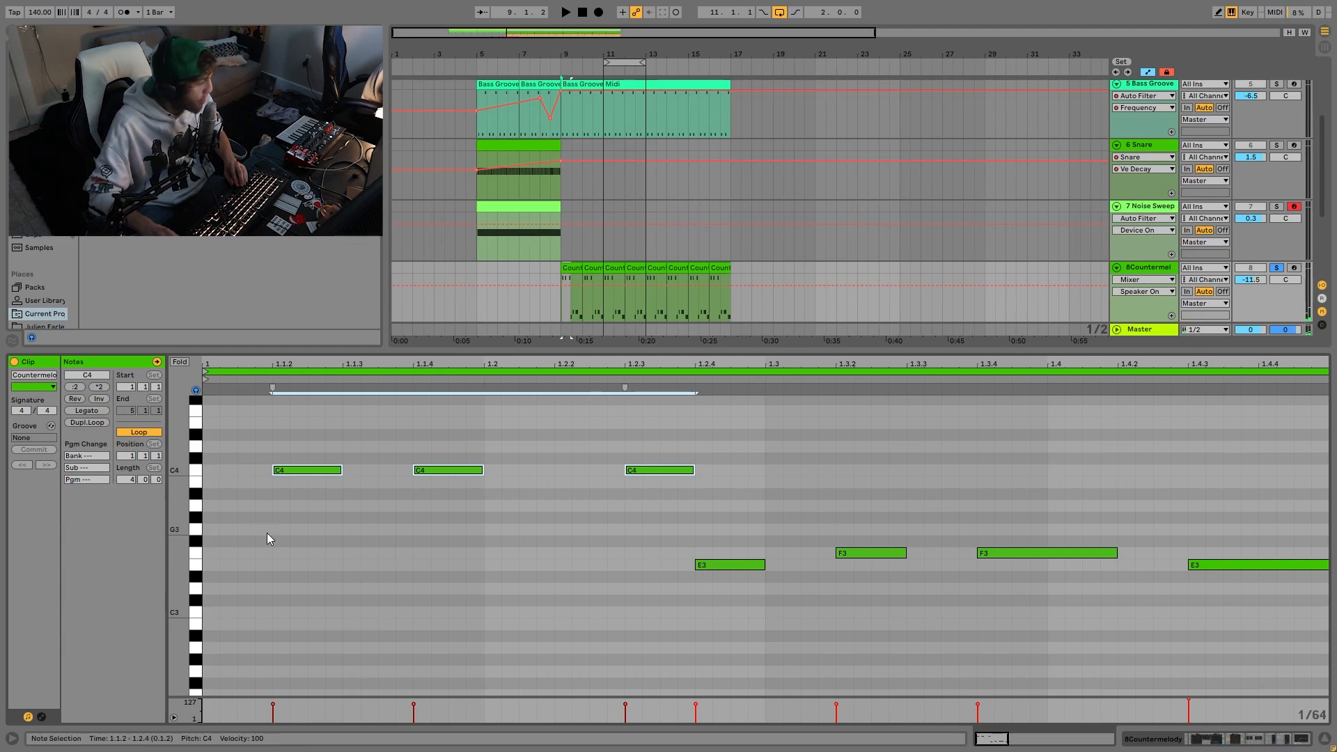
Audition the E3 and F3 notes of the Countermelody clip, play on from there, and return to the track's devices.
click(278, 503)
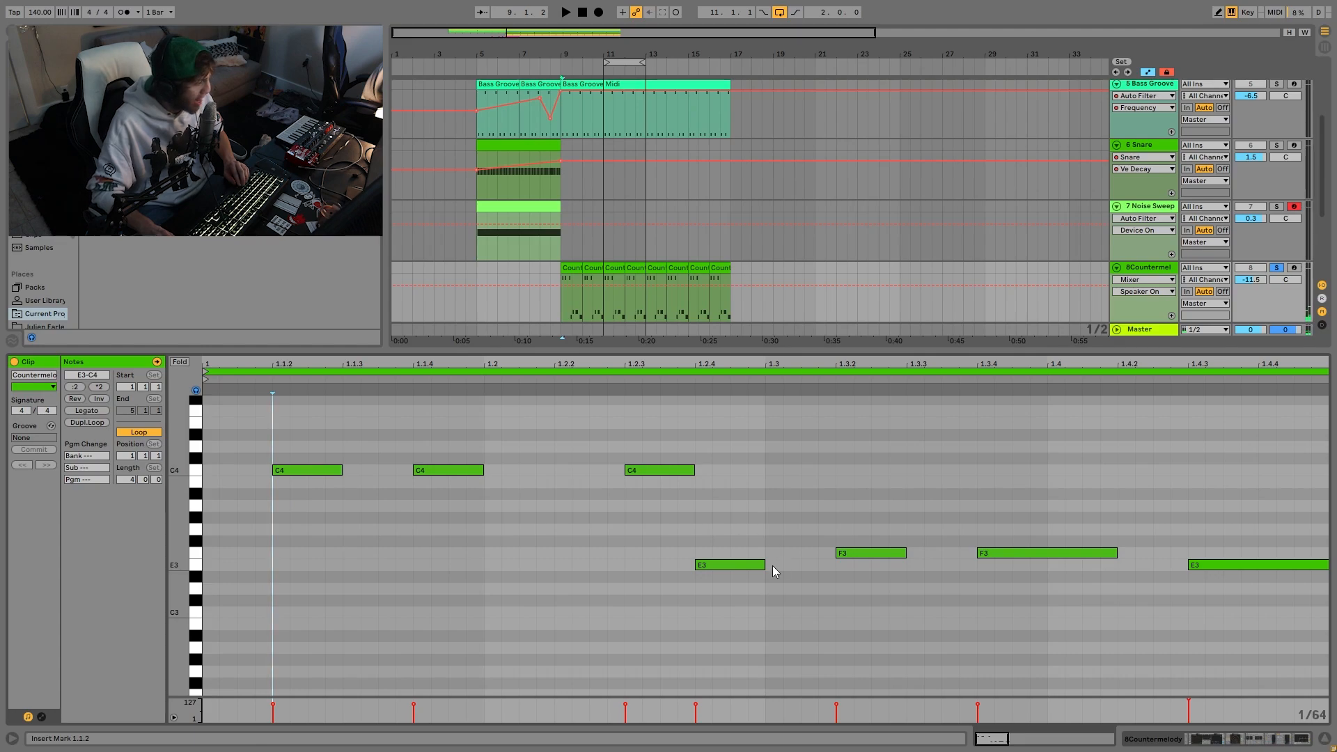
drag(734, 507, 1241, 601)
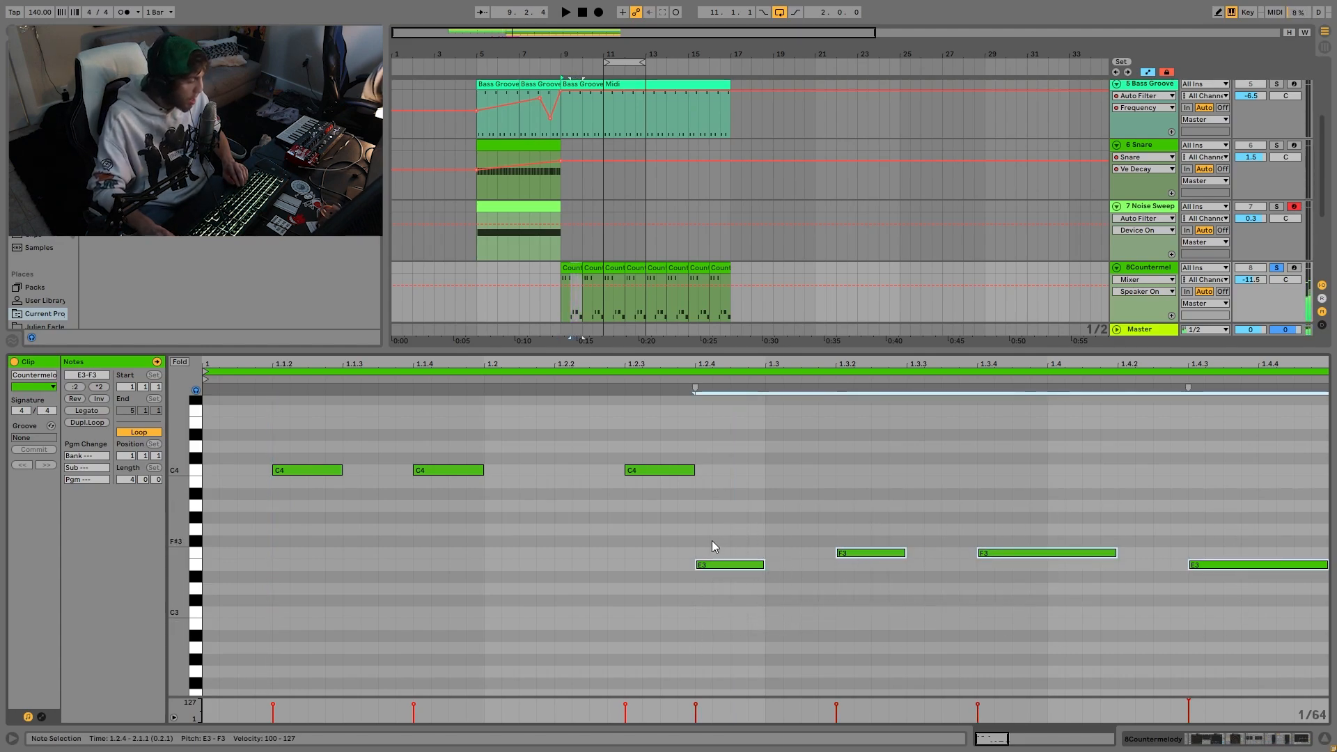
click(704, 560)
click(854, 549)
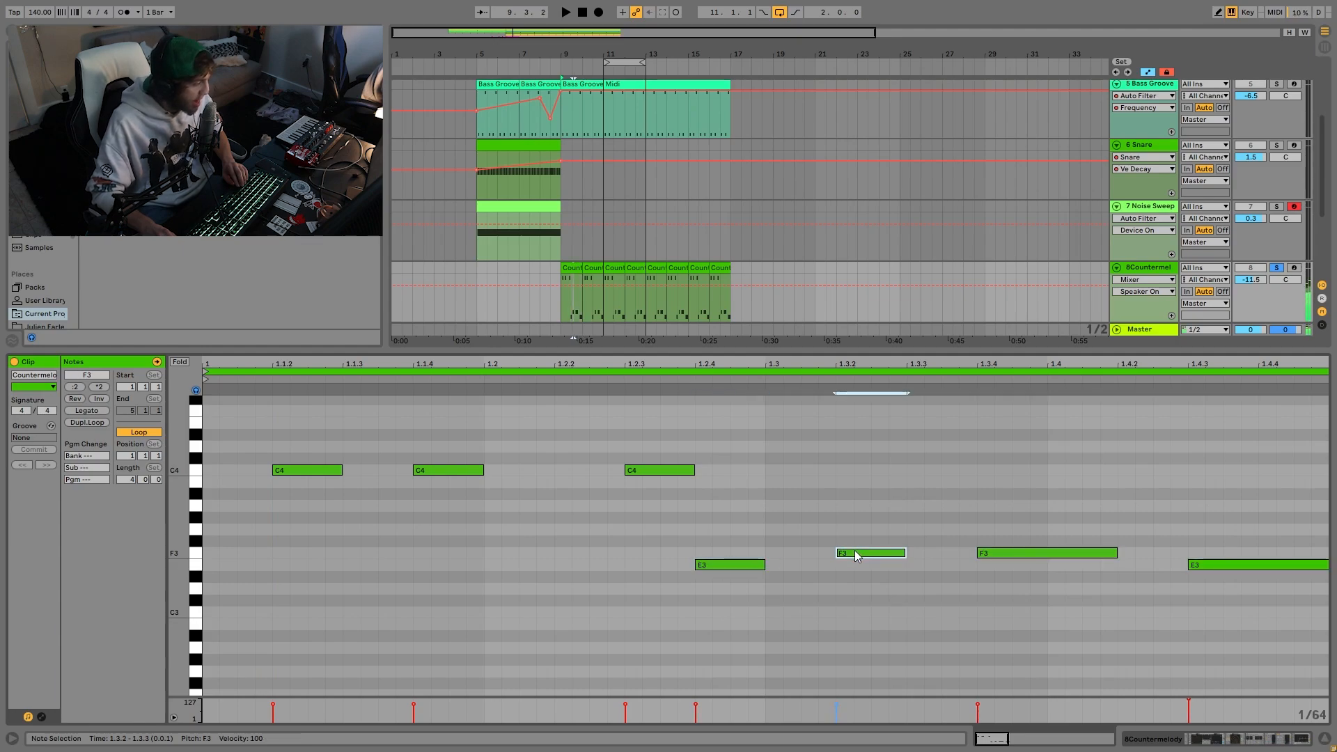
key(space)
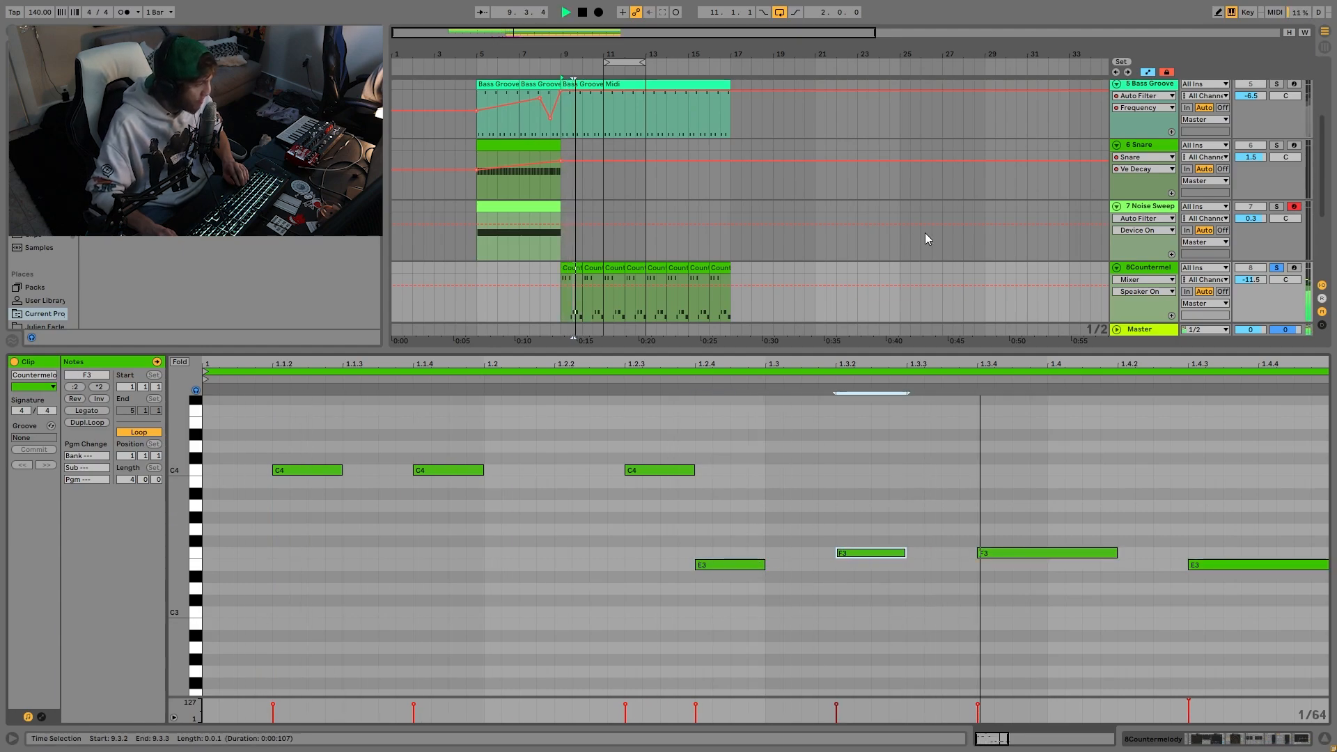
double_click(1159, 272)
key(space)
scroll(1148, 284, up, 2)
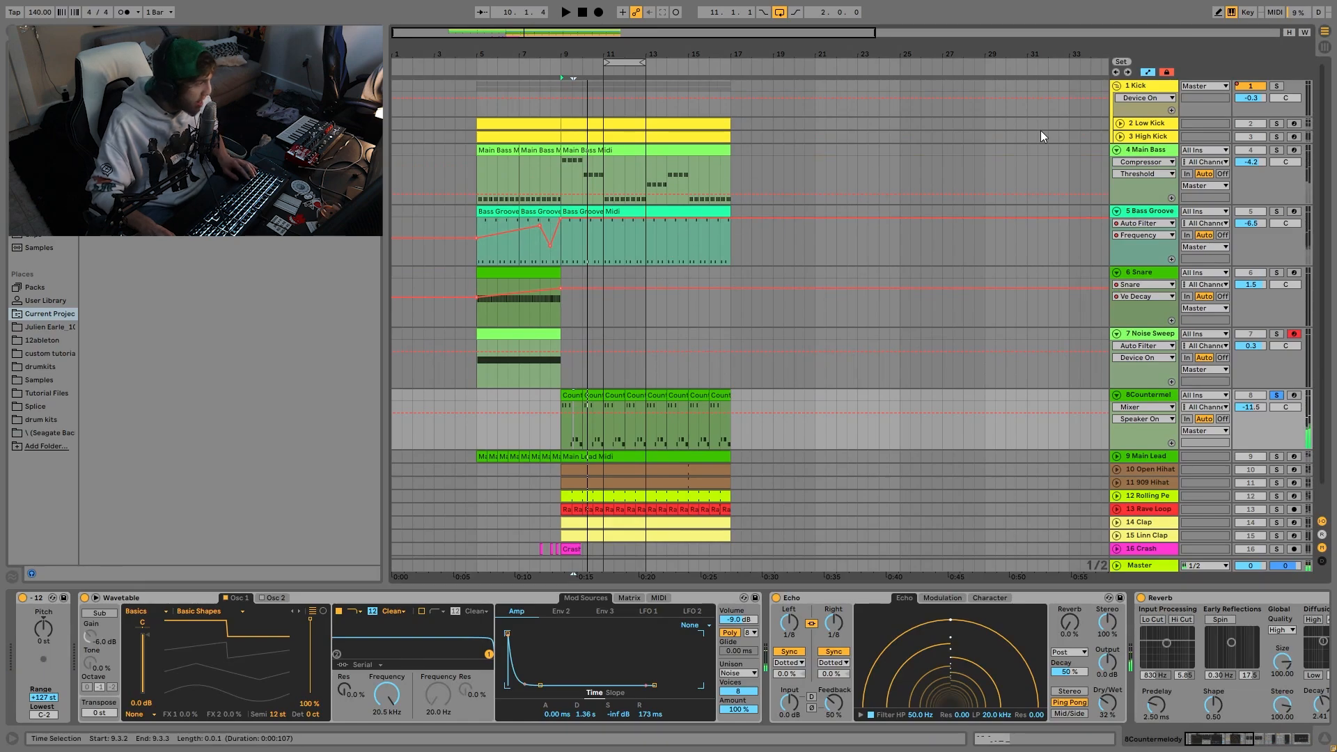
Play the Countermelody with the Main Bass soloed from bar 11, then unsolo both to hear the full mix and stop.
click(1277, 150)
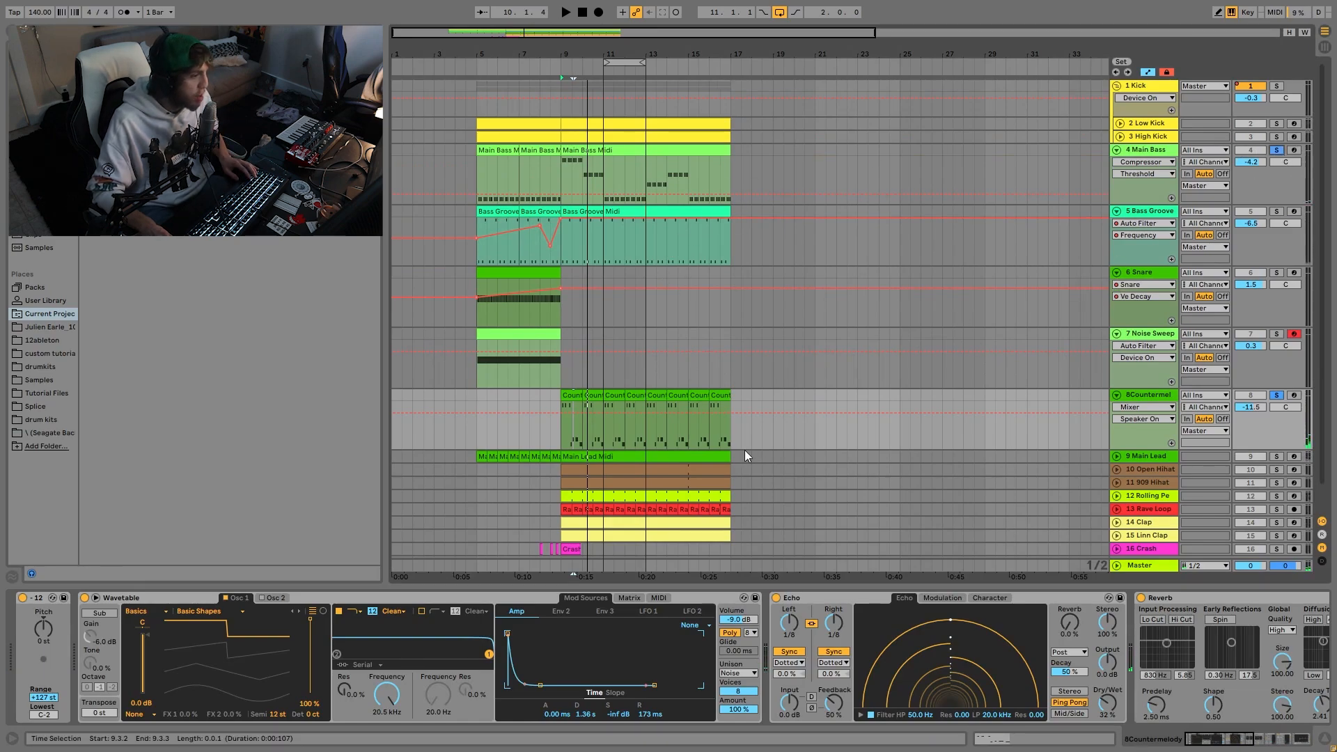
click(613, 395)
key(space)
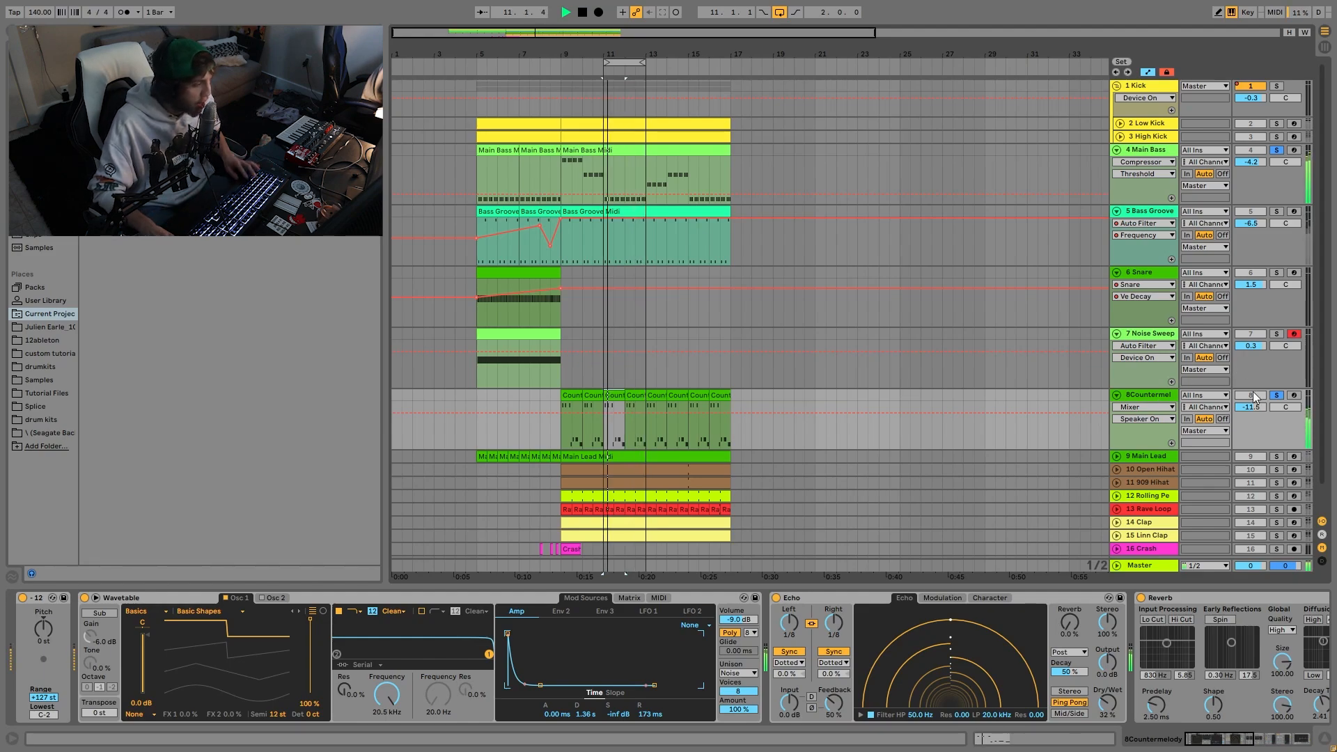
click(1276, 395)
key(space)
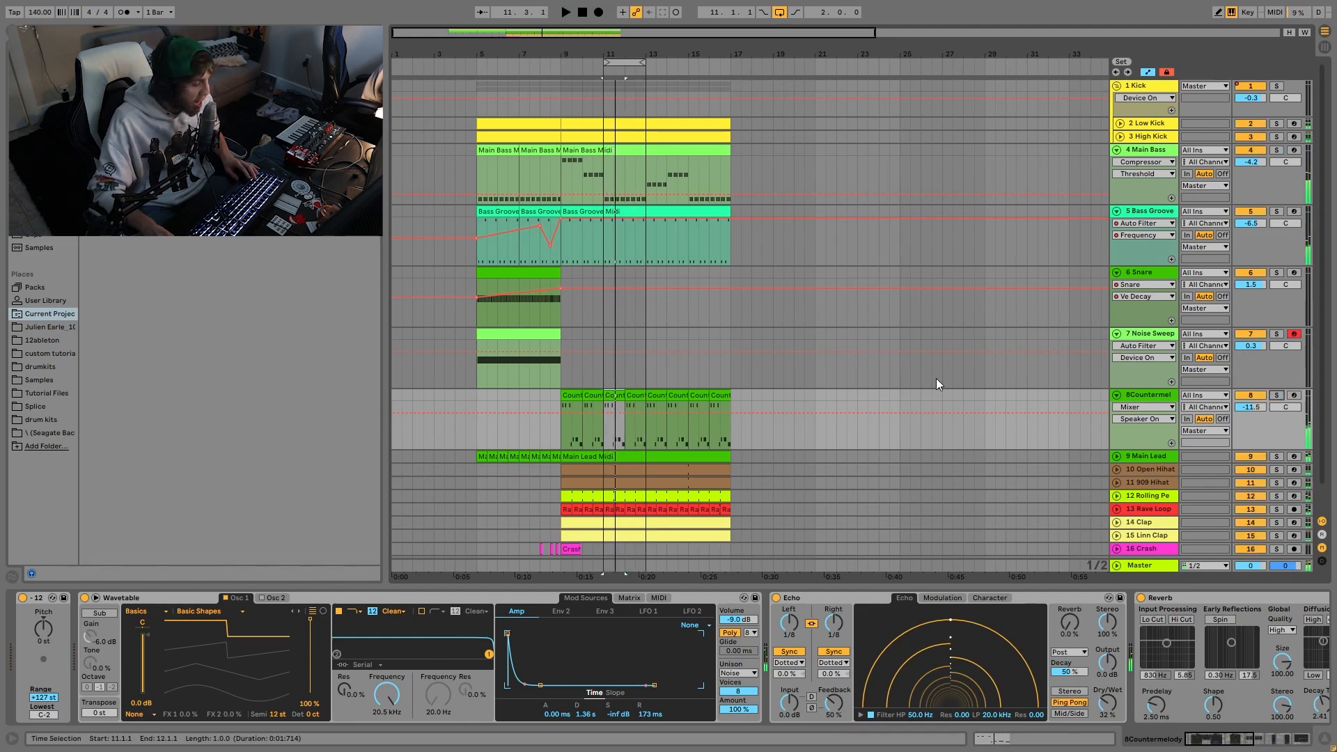
Solo the Countermelody again and play it alone from bar 11.
click(1276, 394)
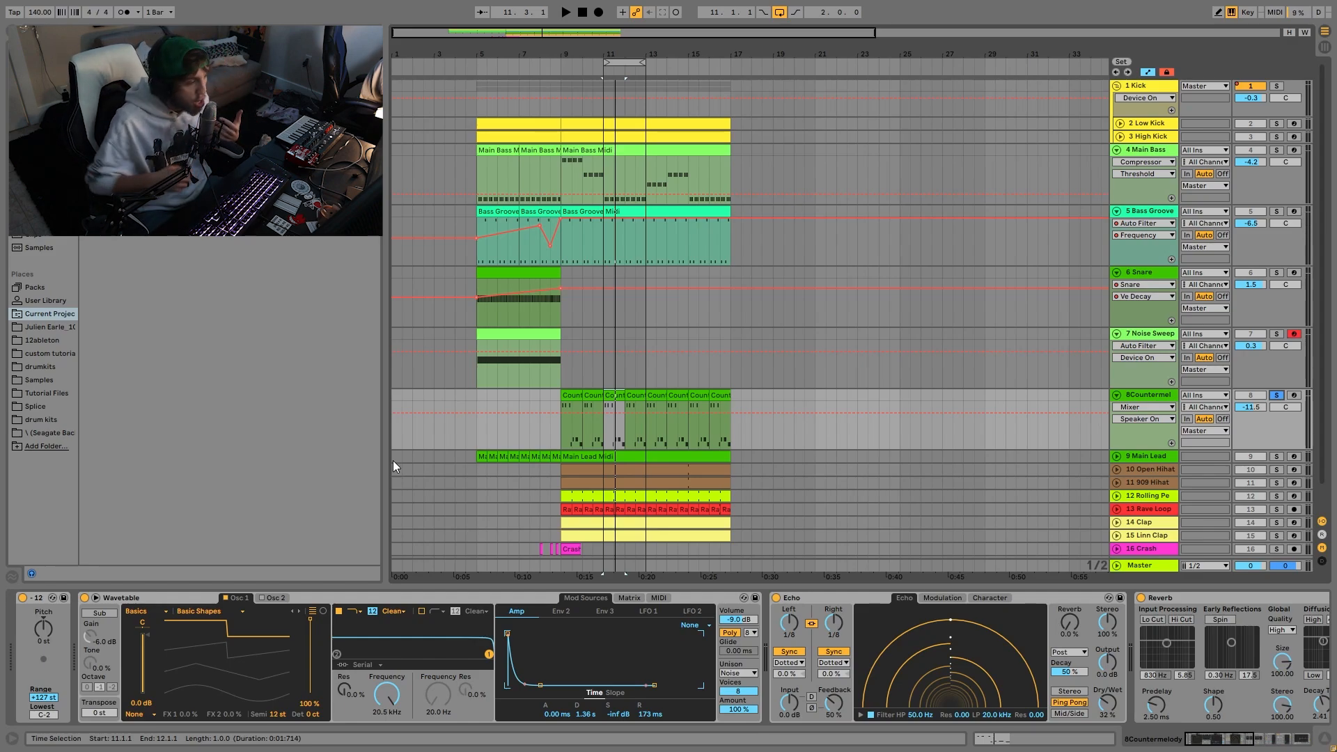
double_click(620, 391)
key(space)
click(1142, 267)
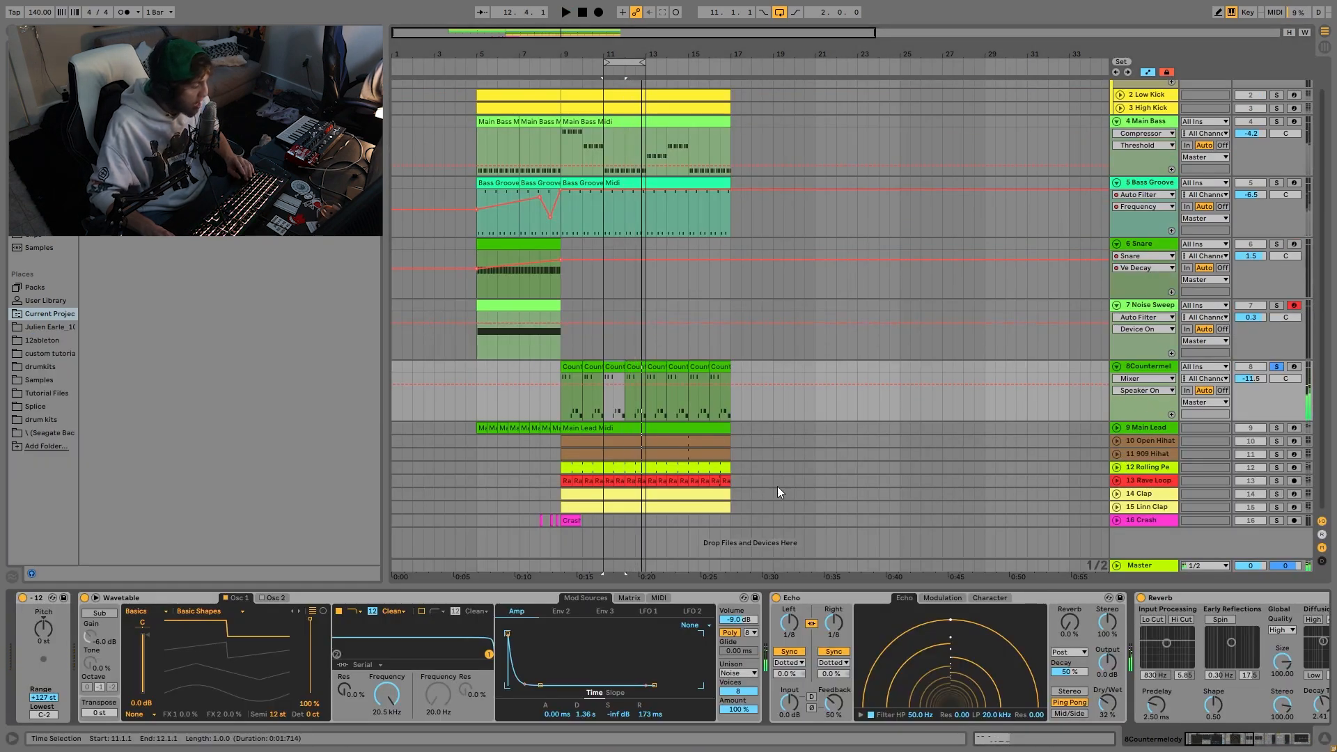
key(space)
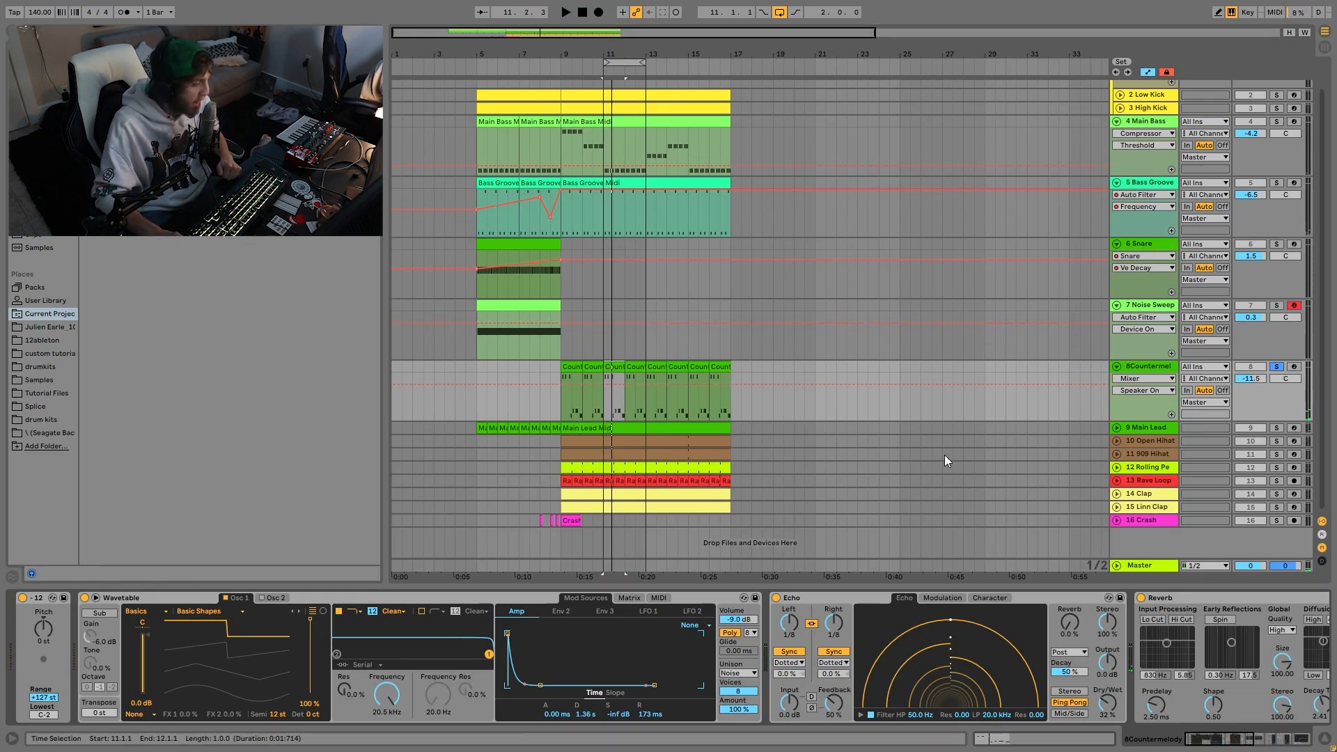
Open the Countermelody clip at bar 11 and try its three C4 notes lowered to A3.
double_click(658, 371)
drag(696, 529, 298, 415)
key(Down)
key(Down)
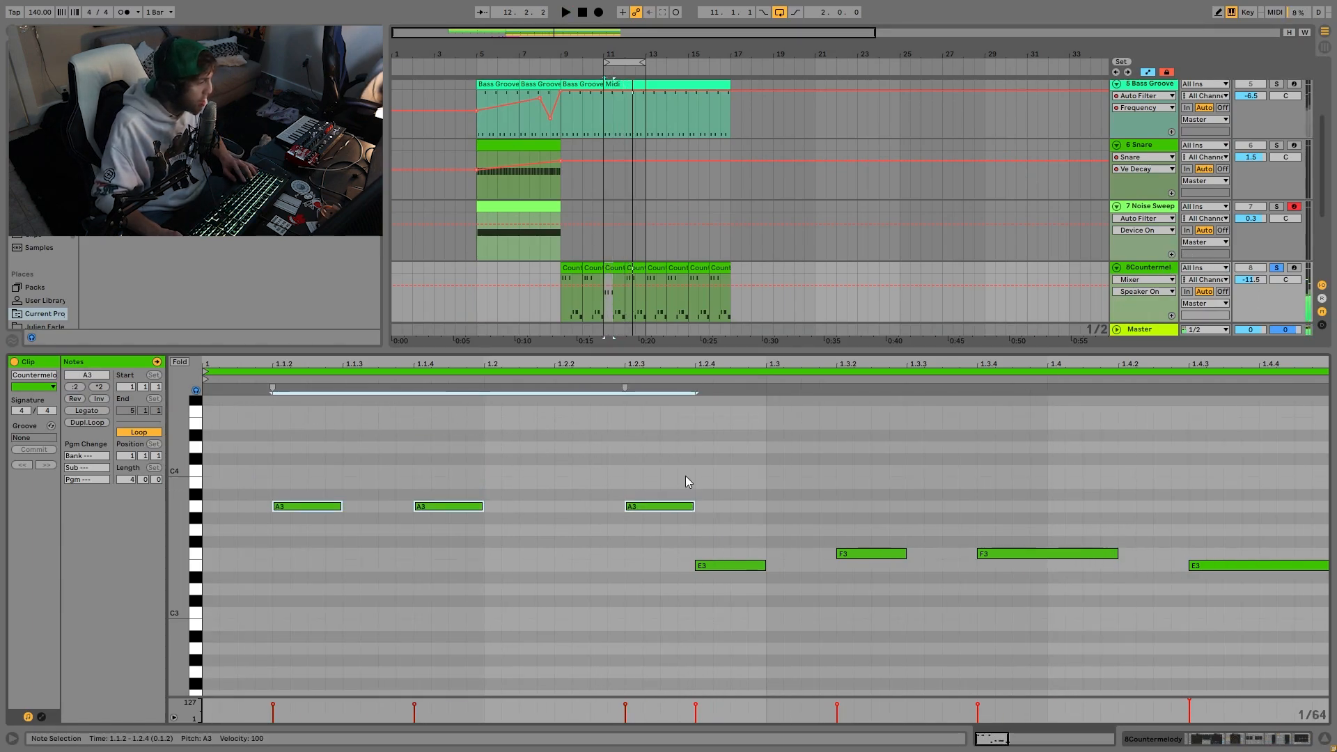
drag(682, 479, 287, 511)
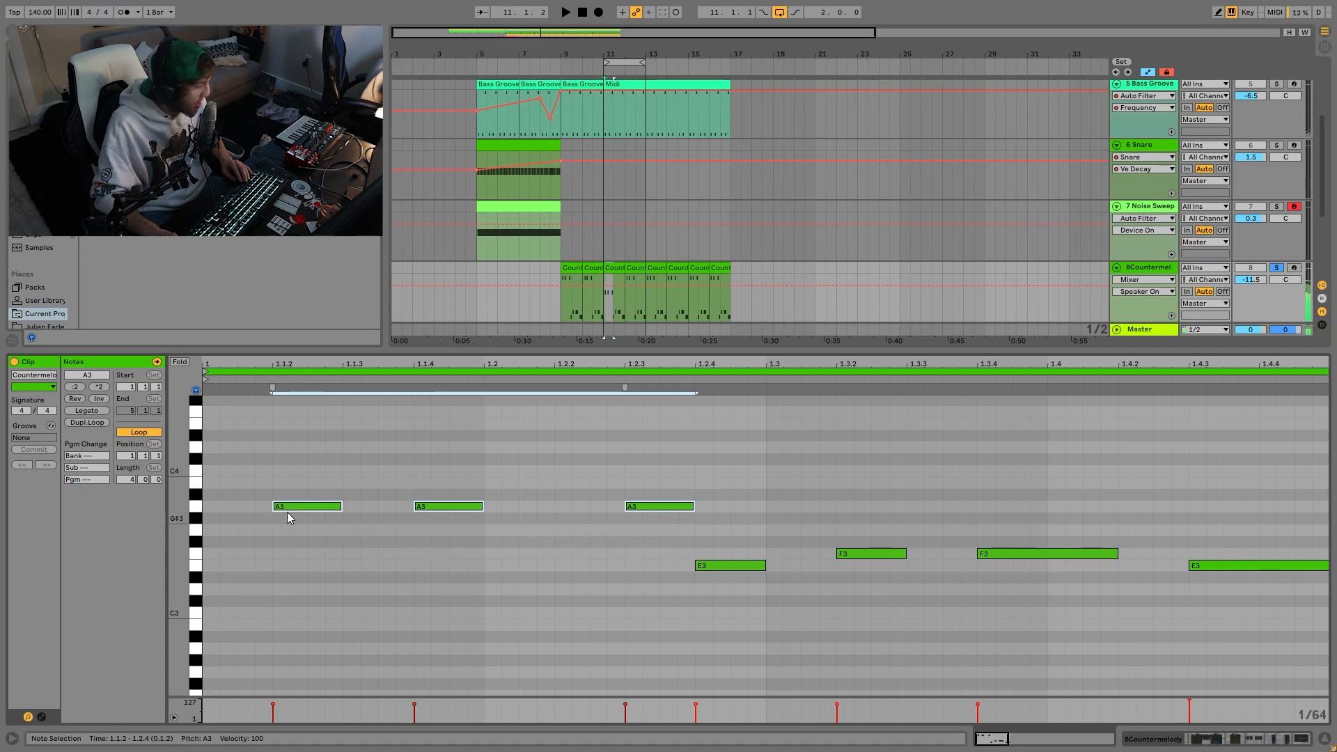
Raise the three A3 notes back to C4.
key(Up)
key(Up)
key(Up)
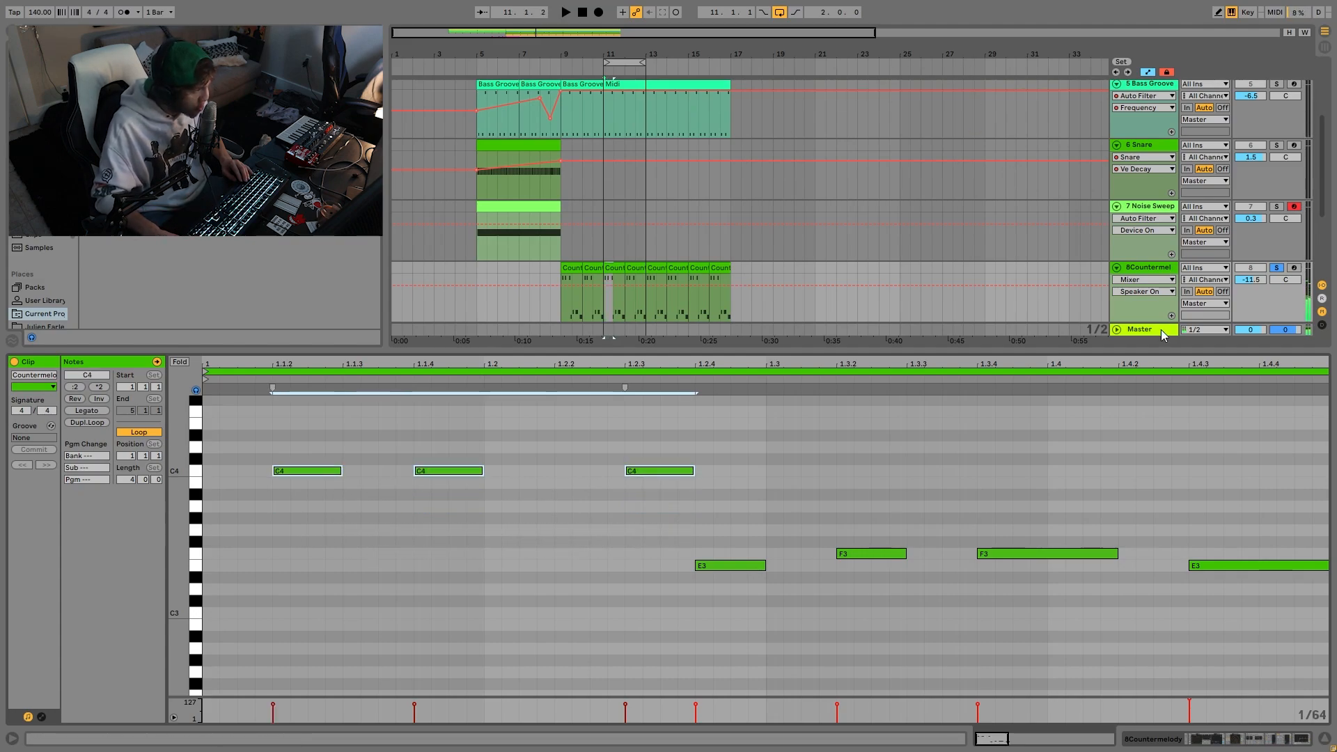
Play the soloed Countermelody from bar 11 while returning to its device chain, then stop playback.
key(space)
key(shift+Tab)
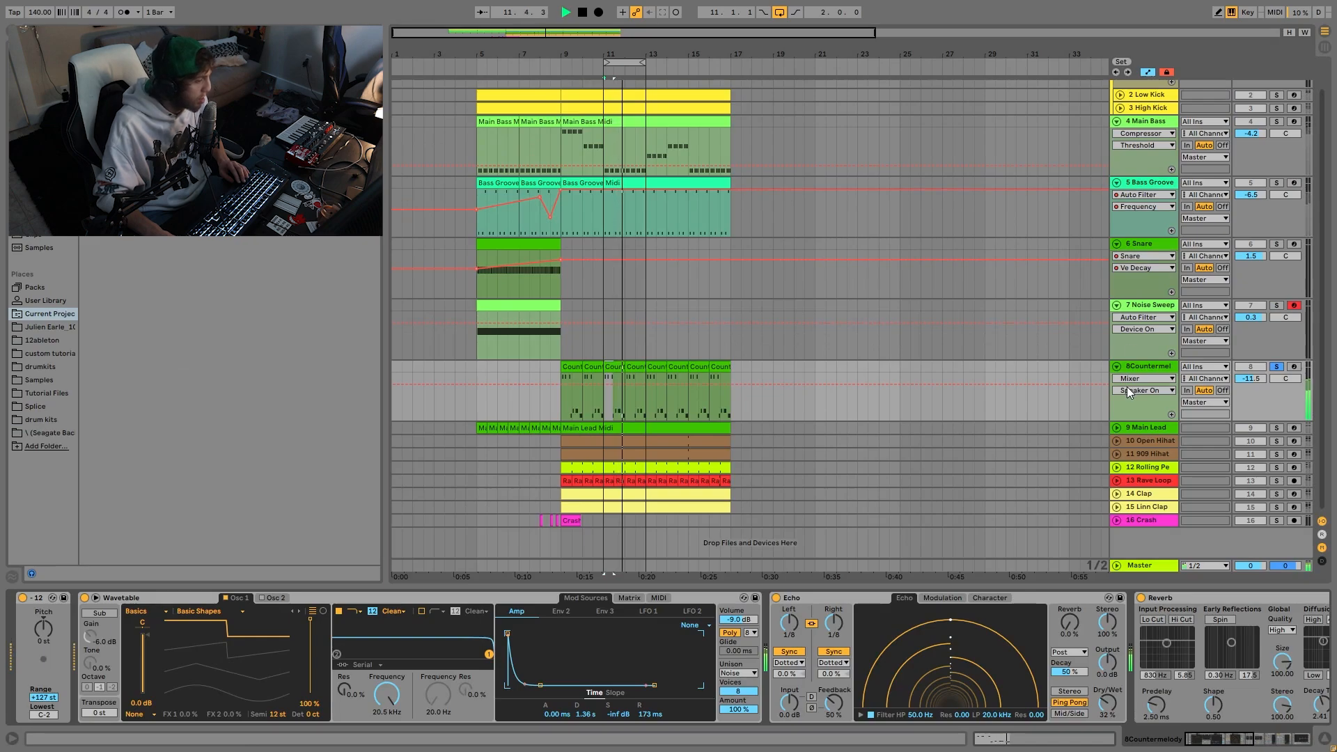
key(space)
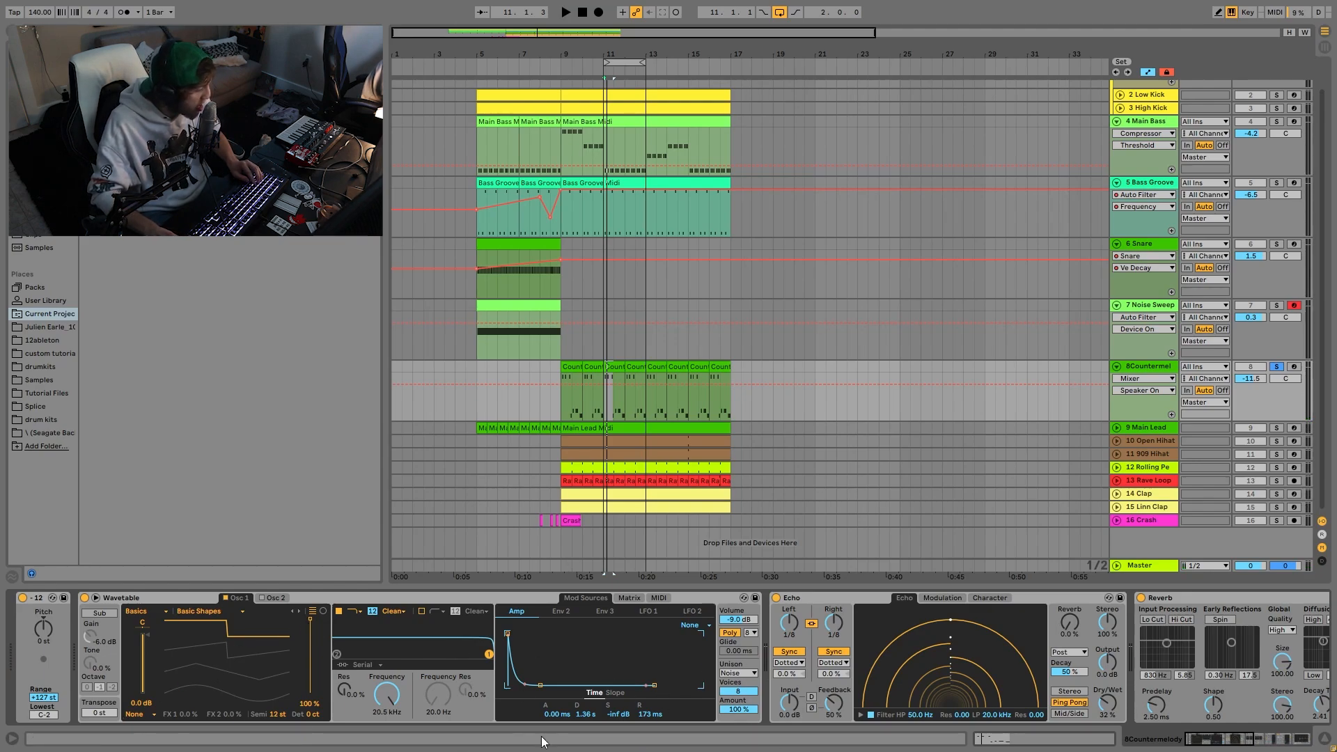
Examine the Countermelody's effects chain from Wavetable through Echo, Reverb, Drum Buss and Compressor to EQ Eight.
scroll(595, 708, right, 15)
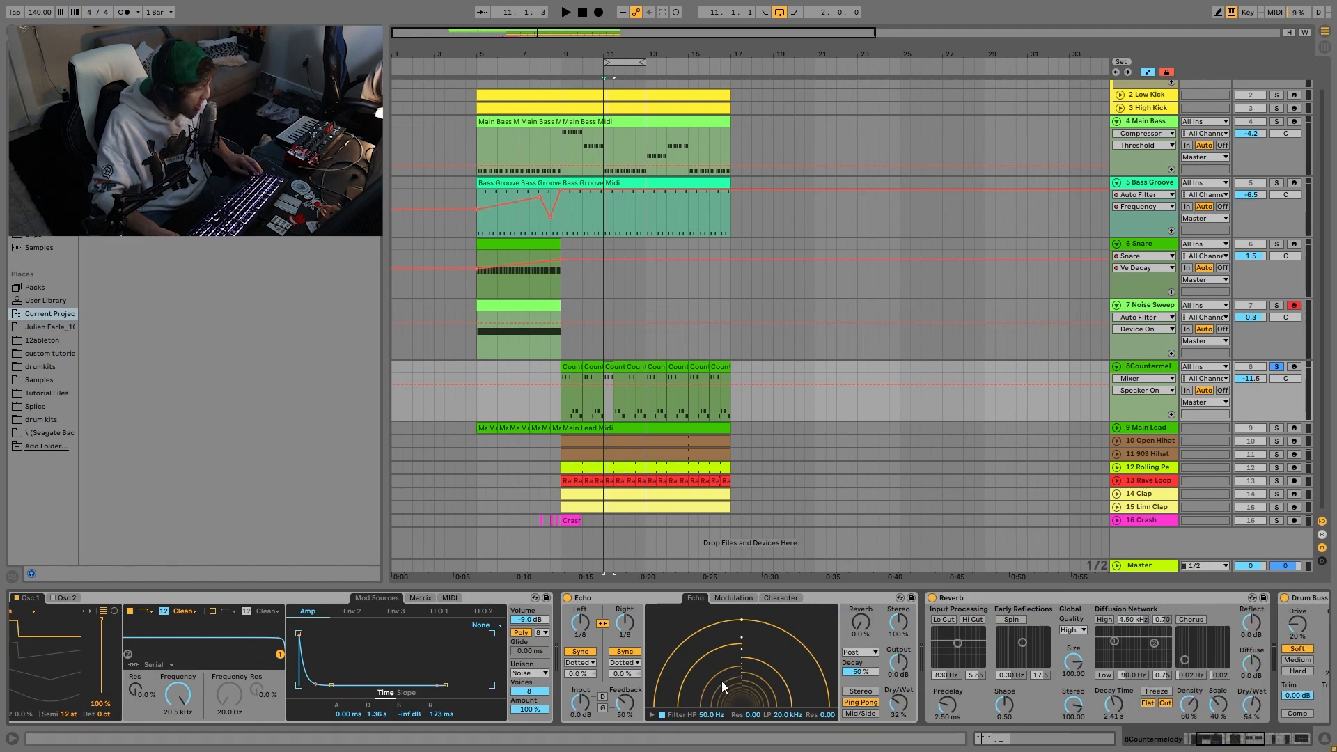
scroll(298, 724, right, 6)
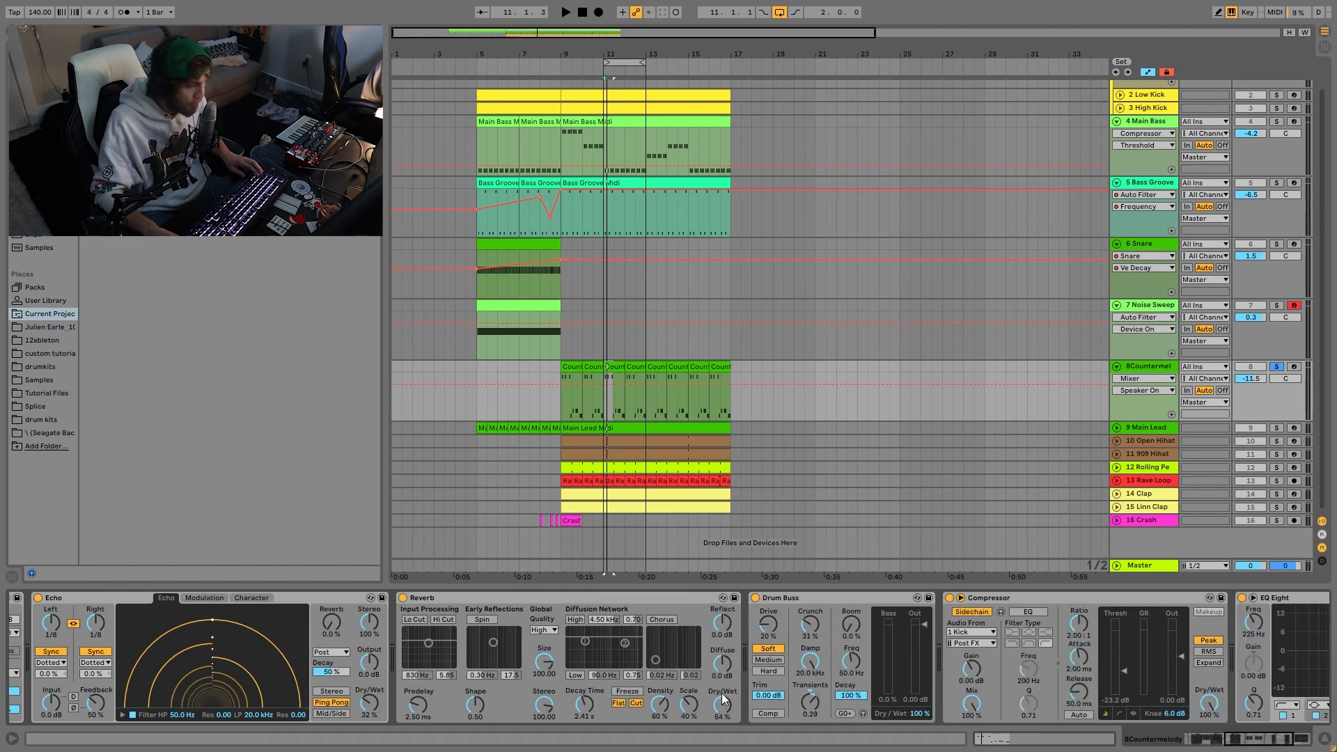
scroll(830, 662, right, 5)
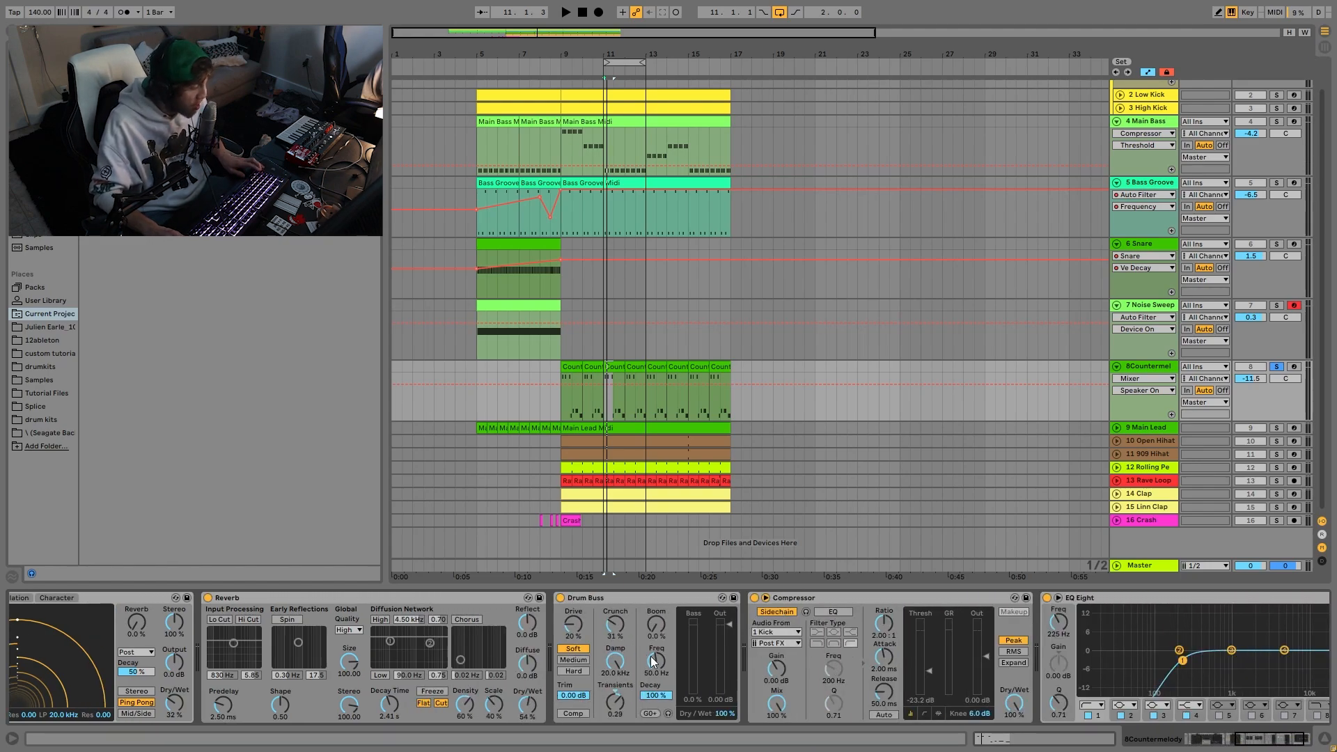
scroll(650, 656, right, 3)
Play the Countermelody from bar 11, solo the Kick with it, and watch the kick-sidechained Compressor and EQ Eight.
key(space)
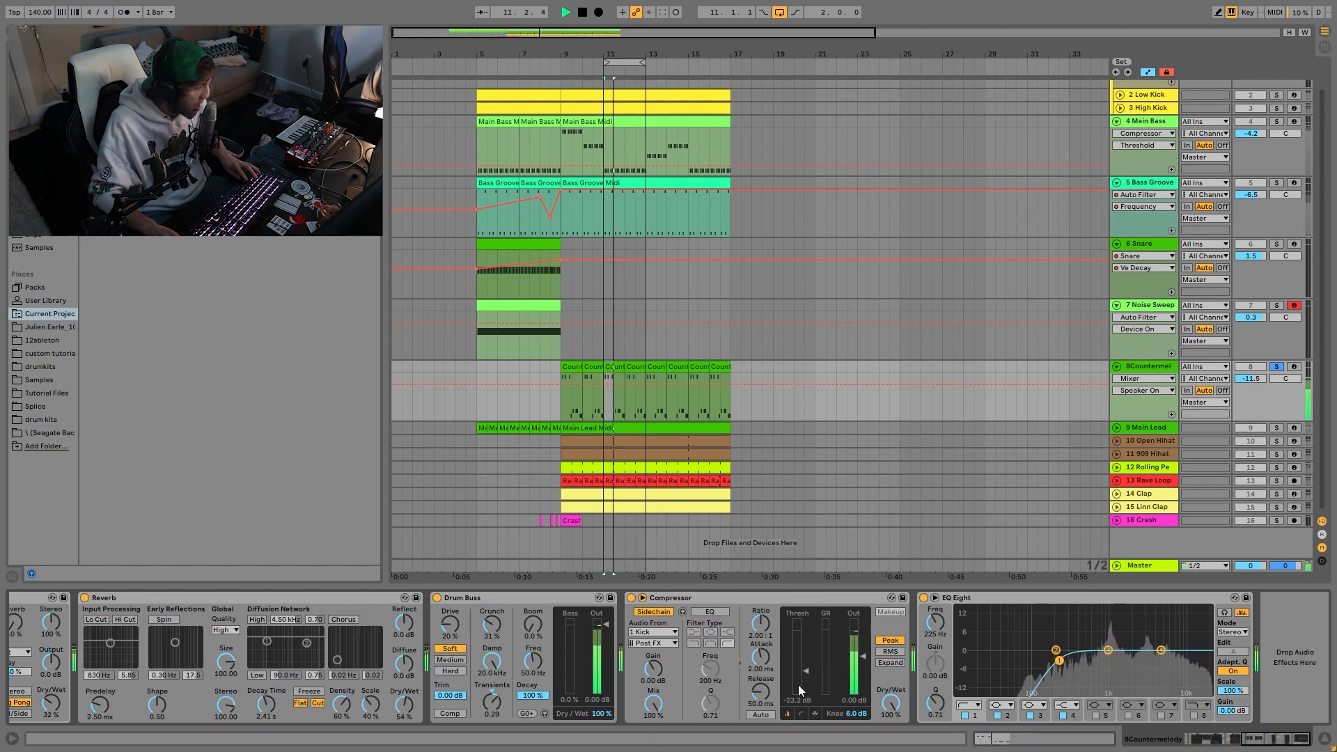
scroll(1276, 96, up, 1)
click(1276, 96)
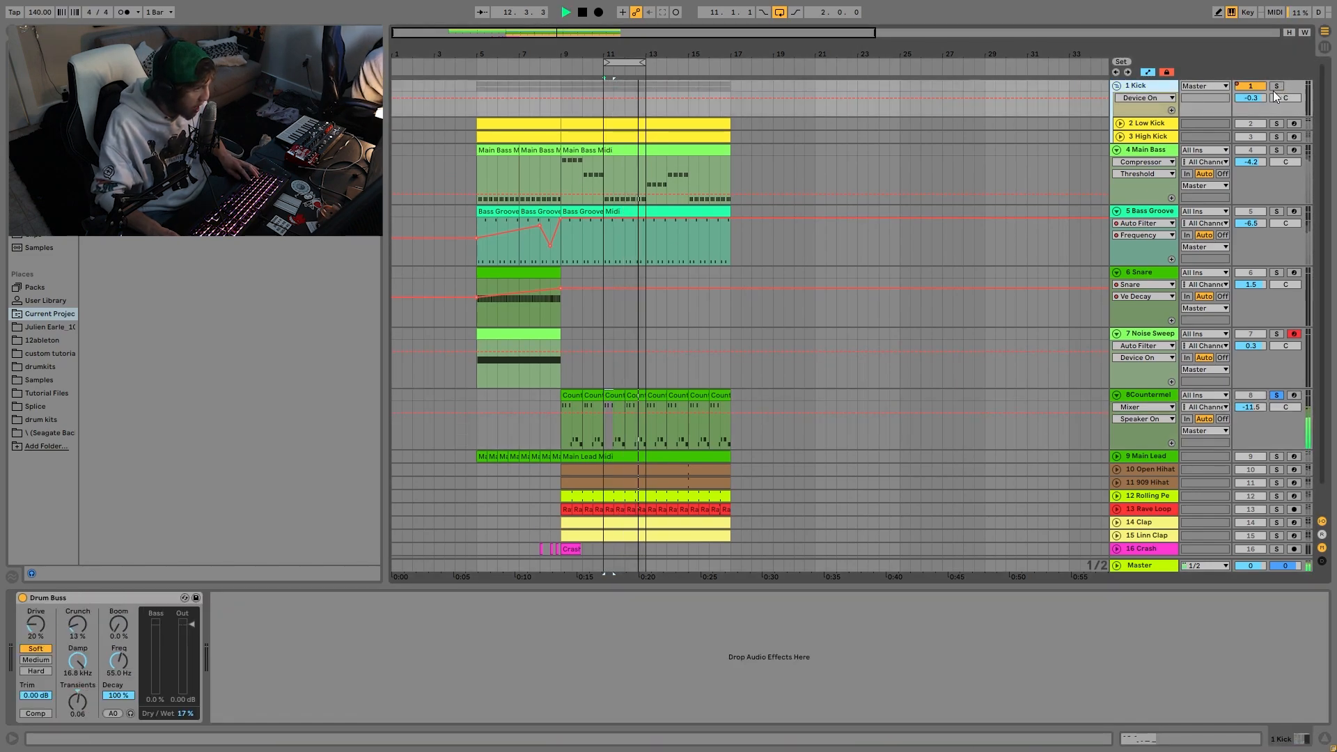
click(1277, 86)
click(1135, 400)
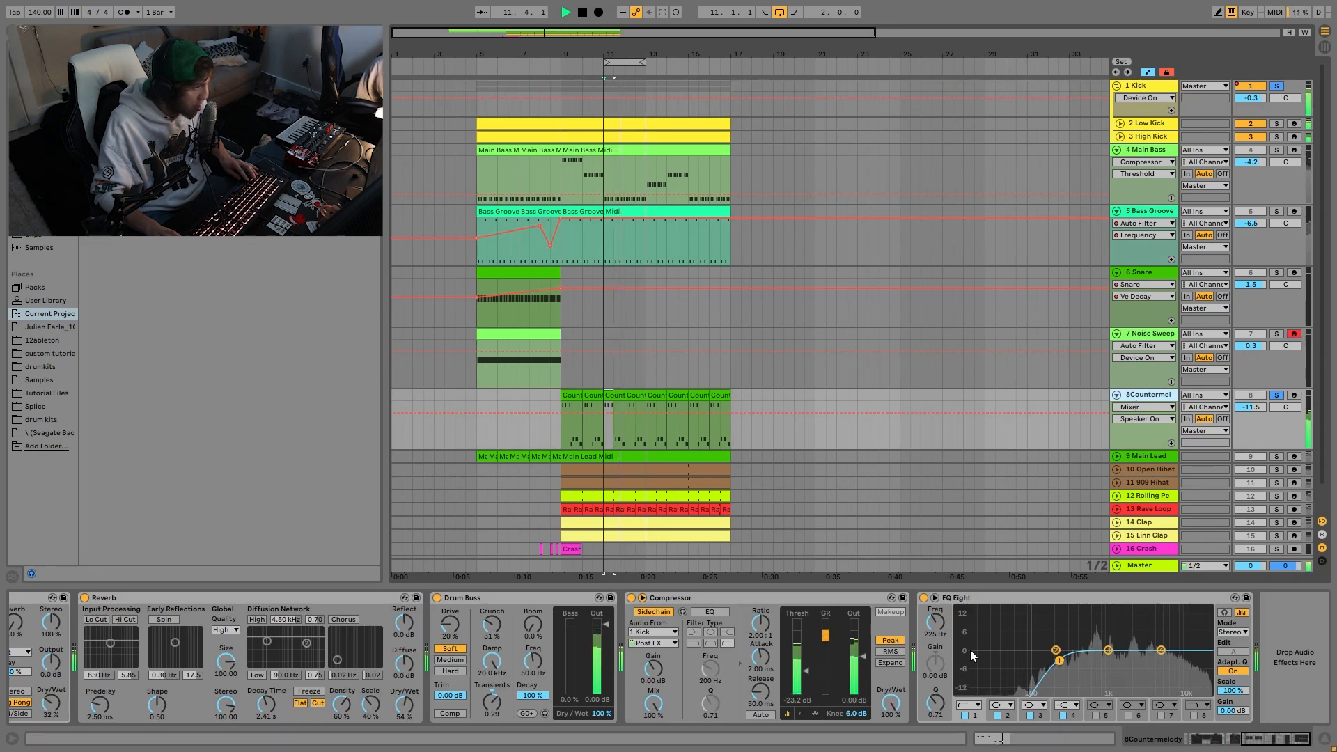
key(space)
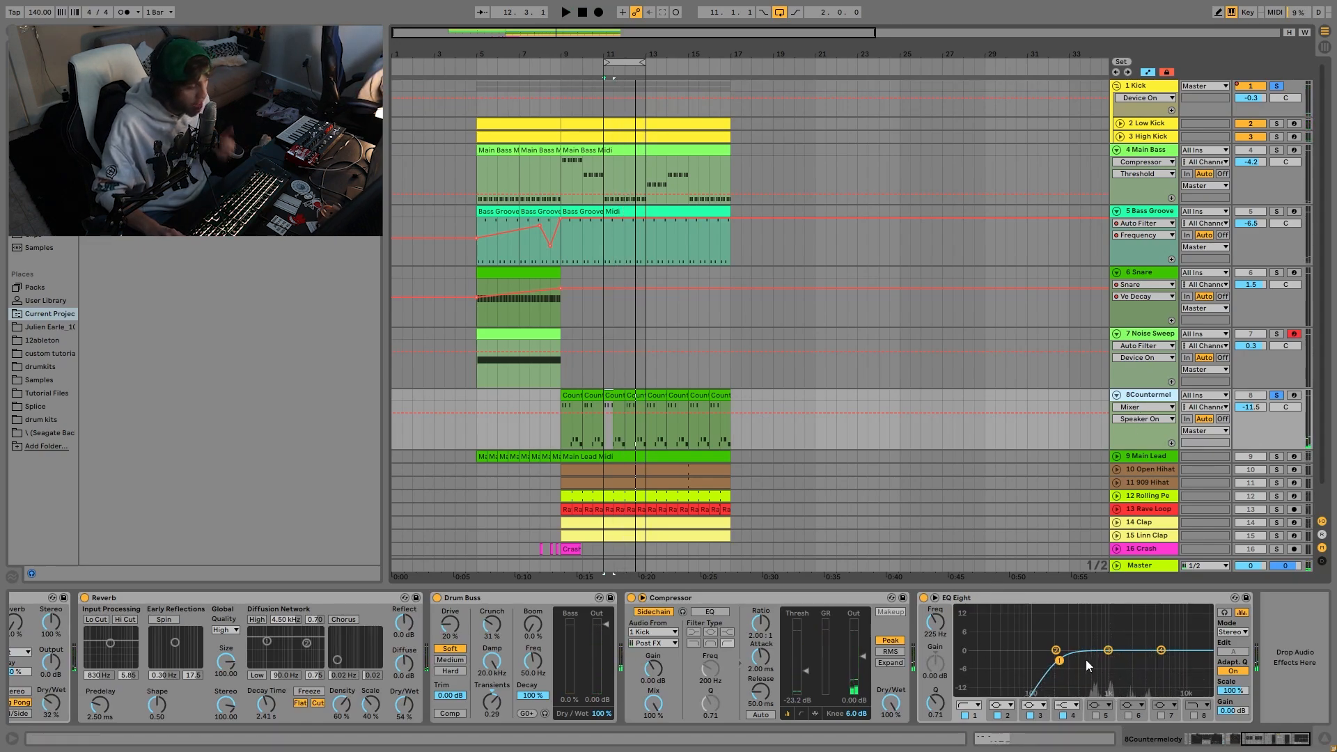
scroll(1093, 428, down, 1)
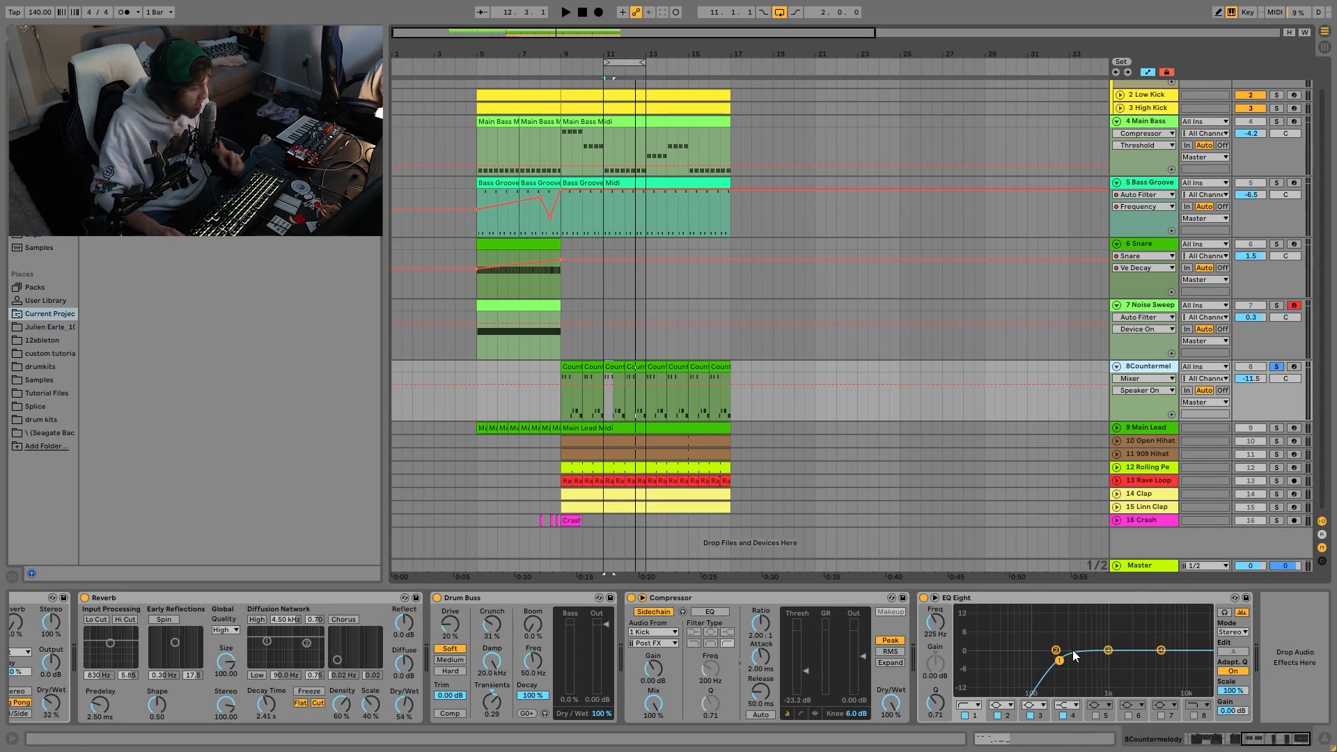
Solo and expand the Main Lead track, then play it from bar 9 with looping off.
click(1276, 427)
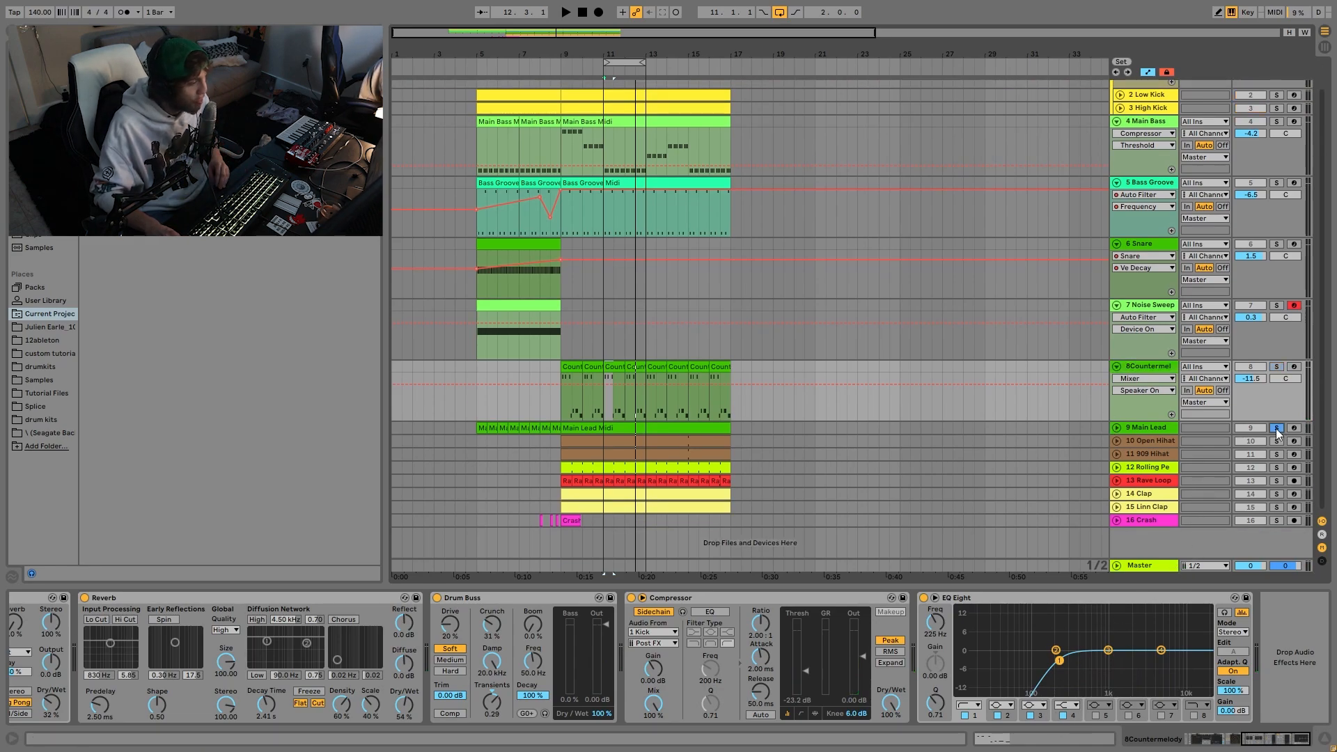
click(1156, 428)
click(1116, 427)
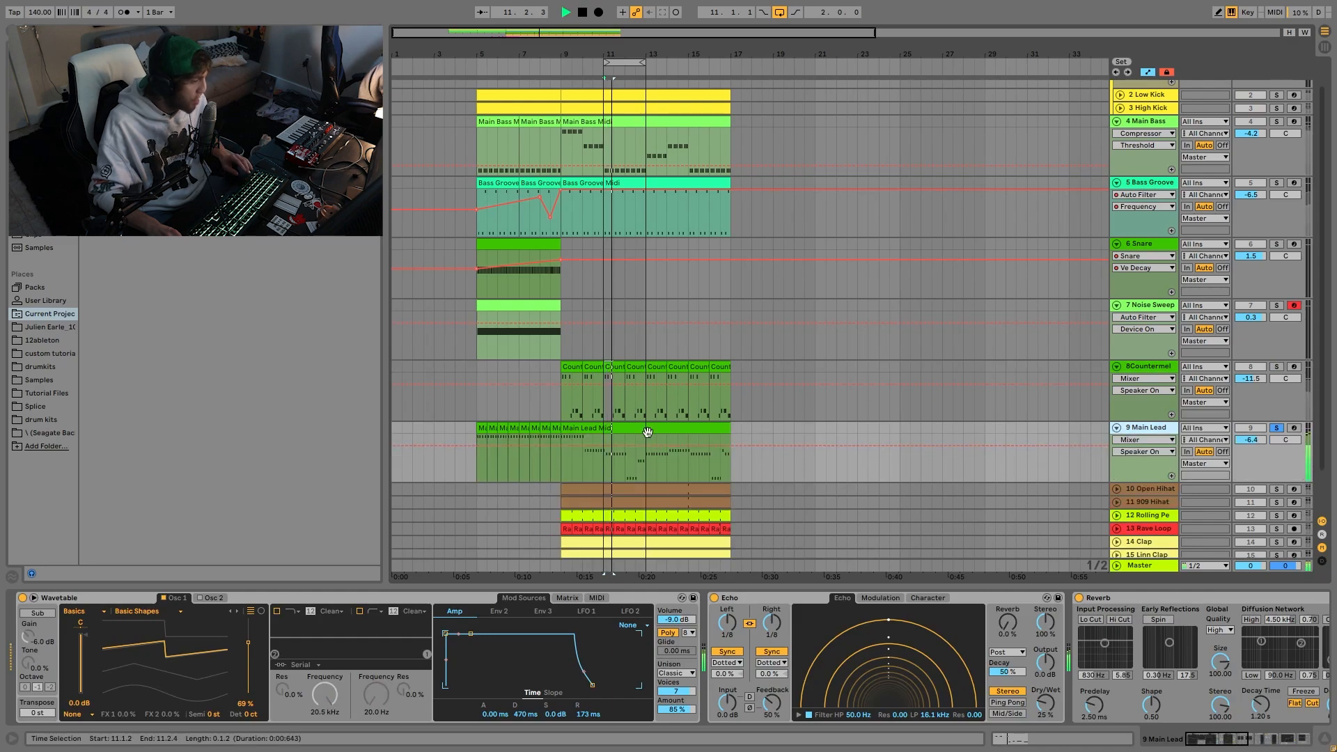
click(589, 440)
key(space)
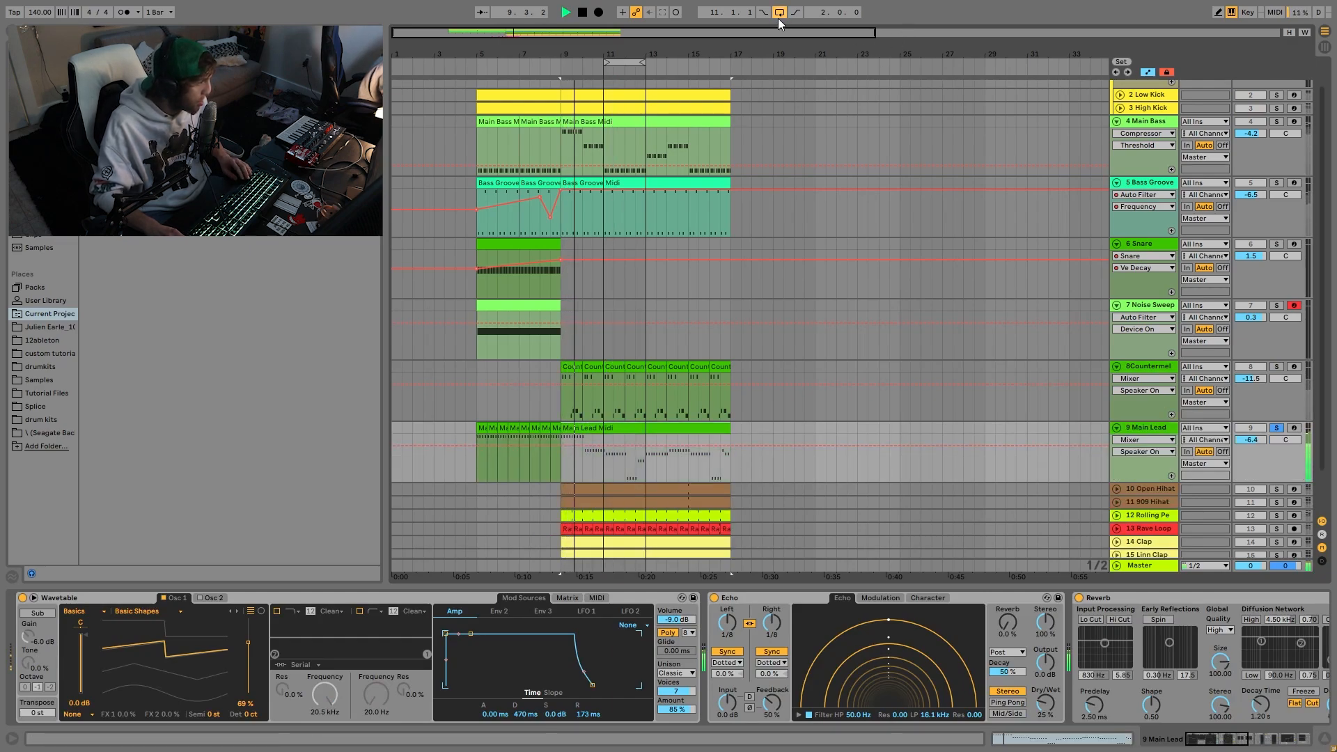
Open the Main Lead Midi clip from bar 9, follow its notes during playback, then stop.
click(1142, 428)
click(1142, 428)
double_click(706, 427)
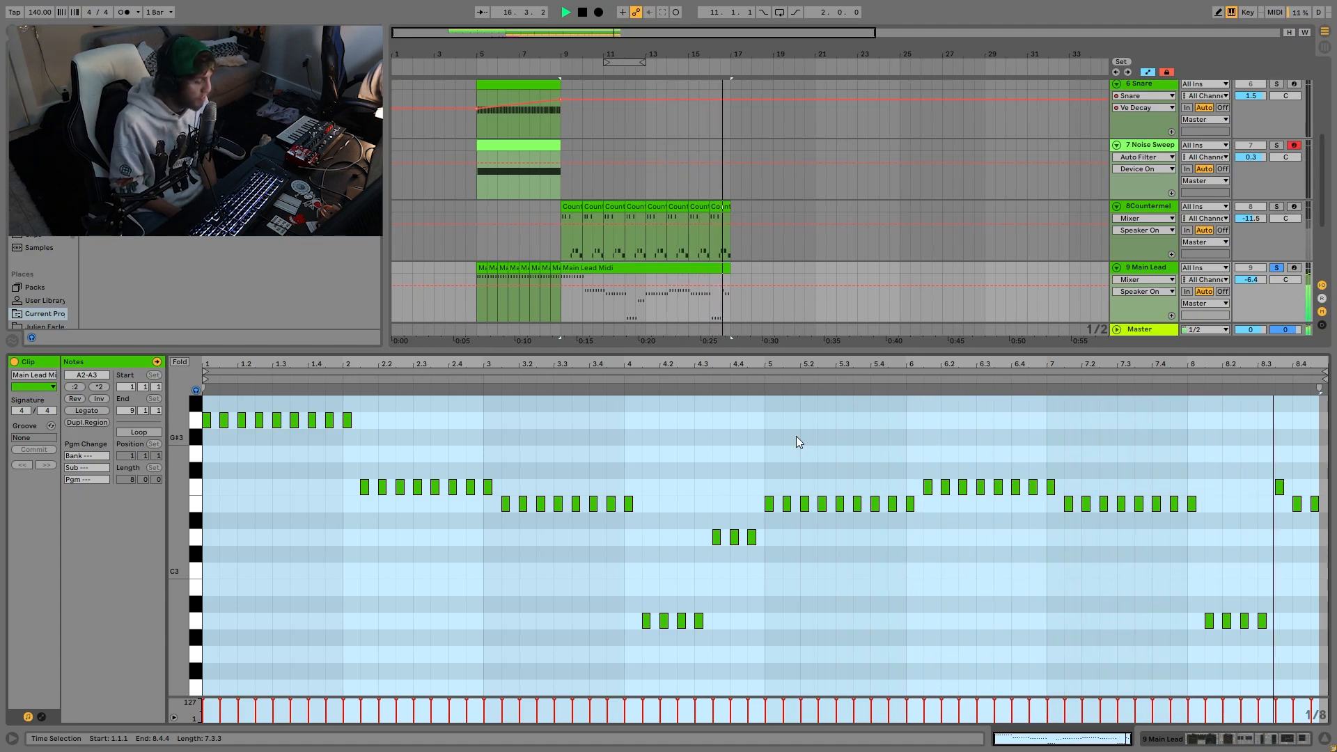
key(space)
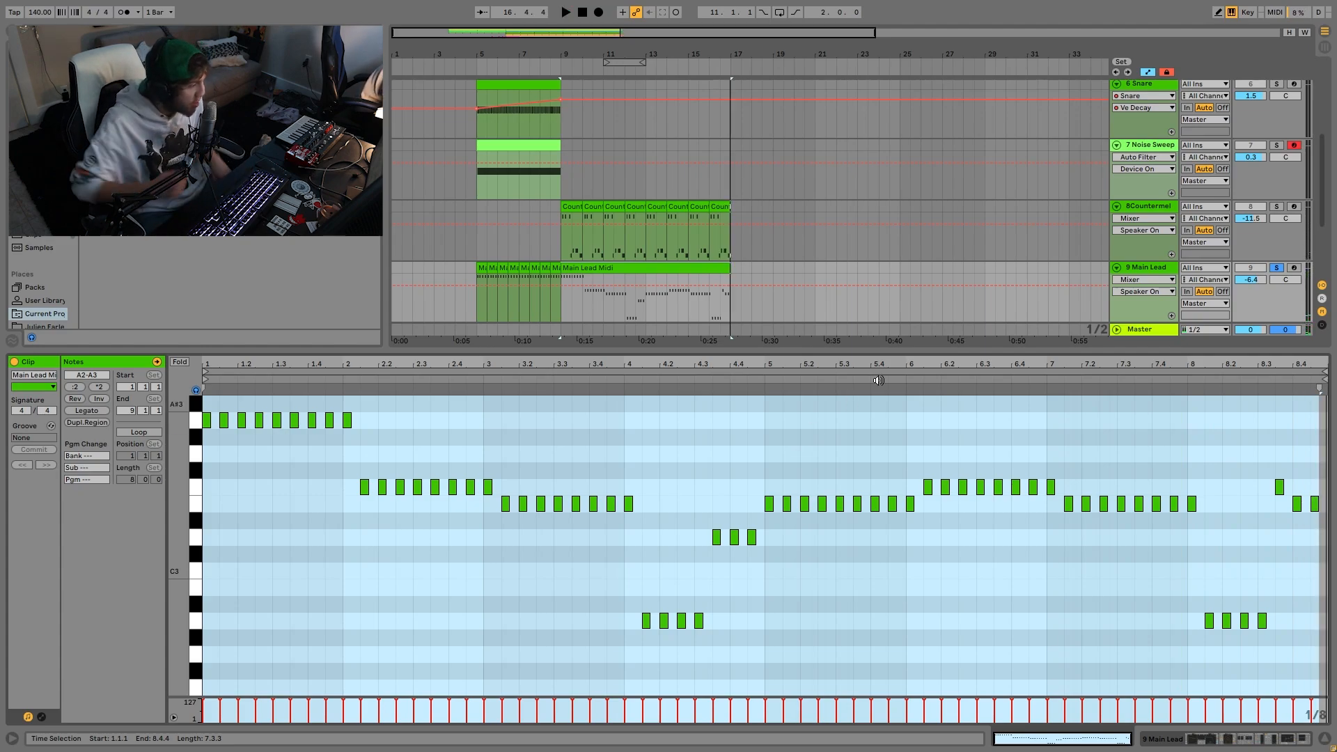
Solo the Main Bass alongside the Main Lead, play both from bar 9 while reopening the lead's MIDI clip, then stop.
double_click(1146, 270)
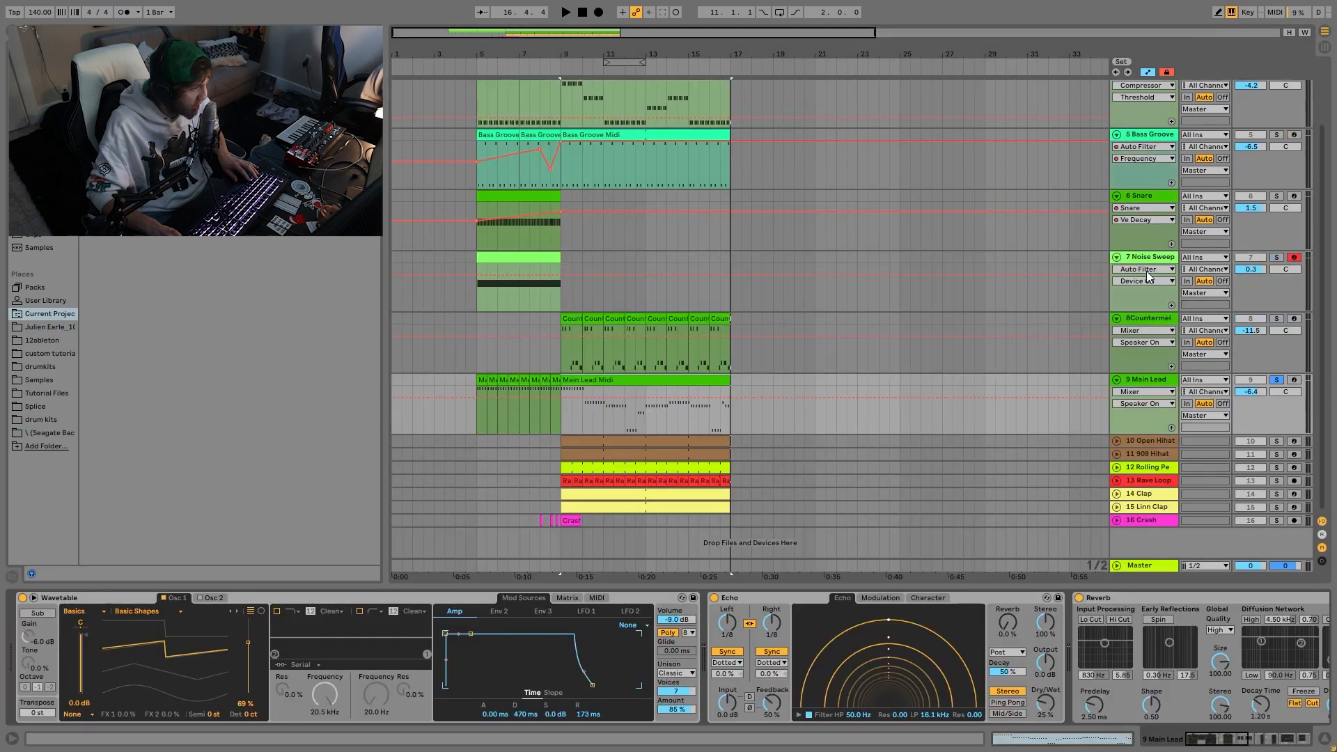
scroll(1146, 270, up, 3)
key(space)
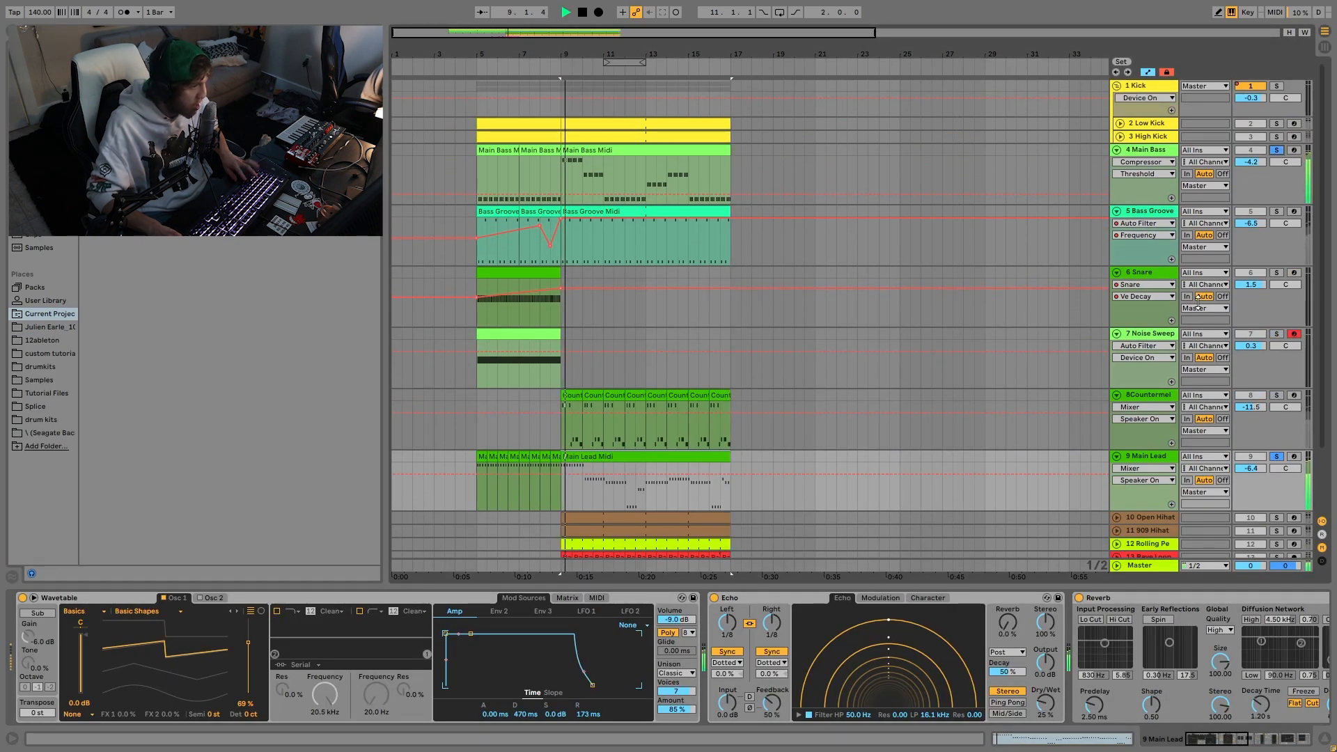
scroll(1184, 370, down, 3)
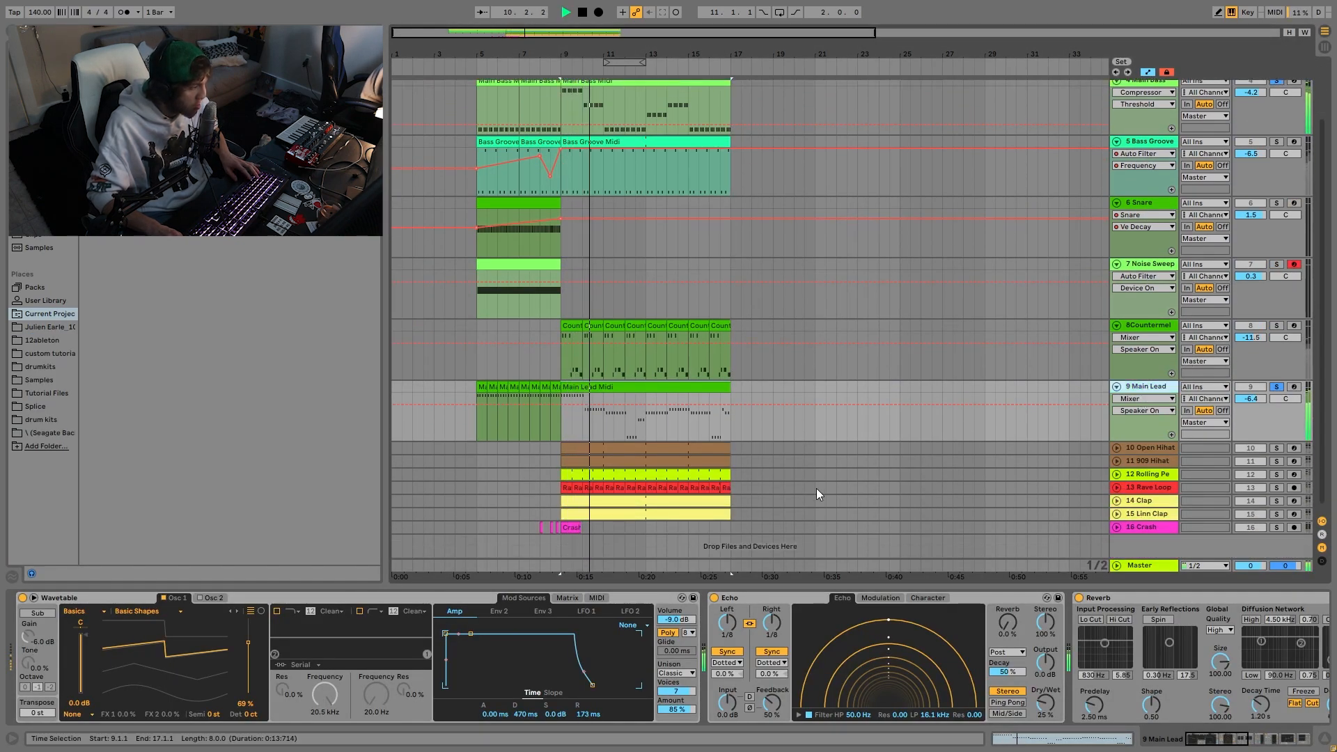
double_click(668, 388)
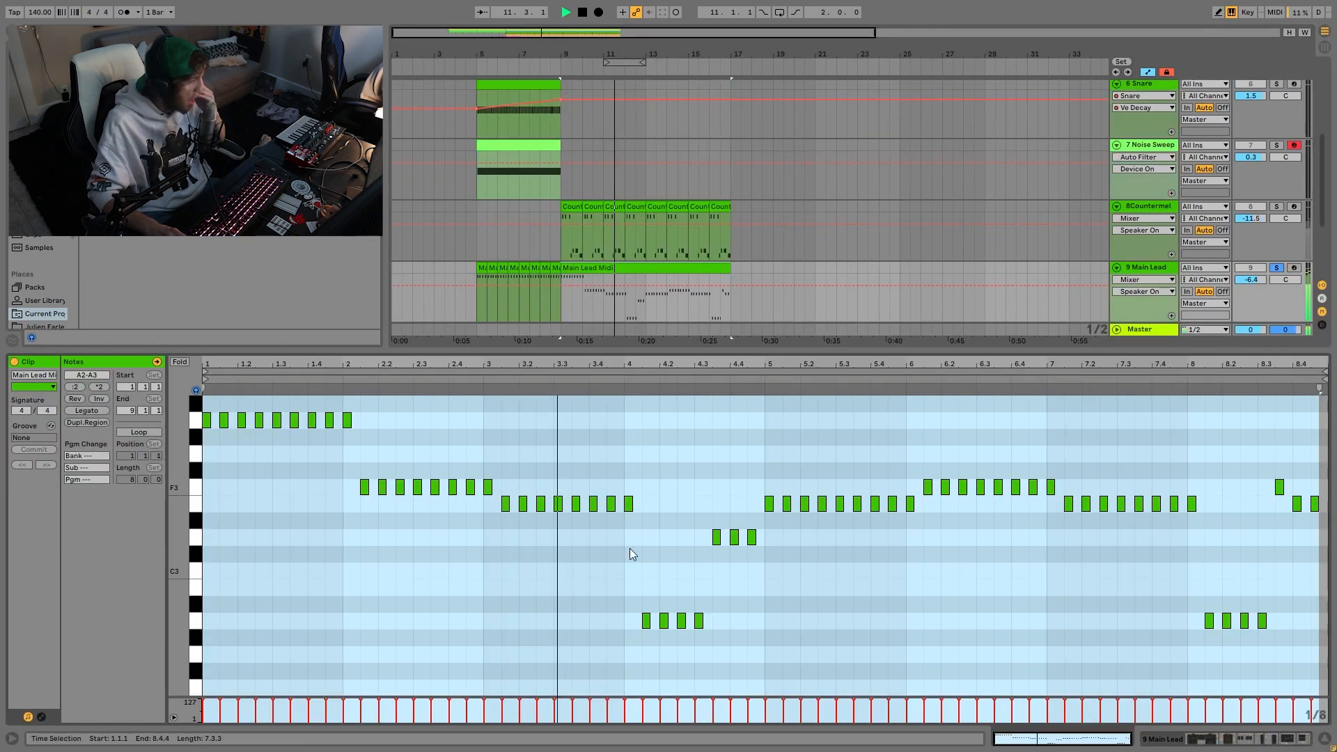
key(space)
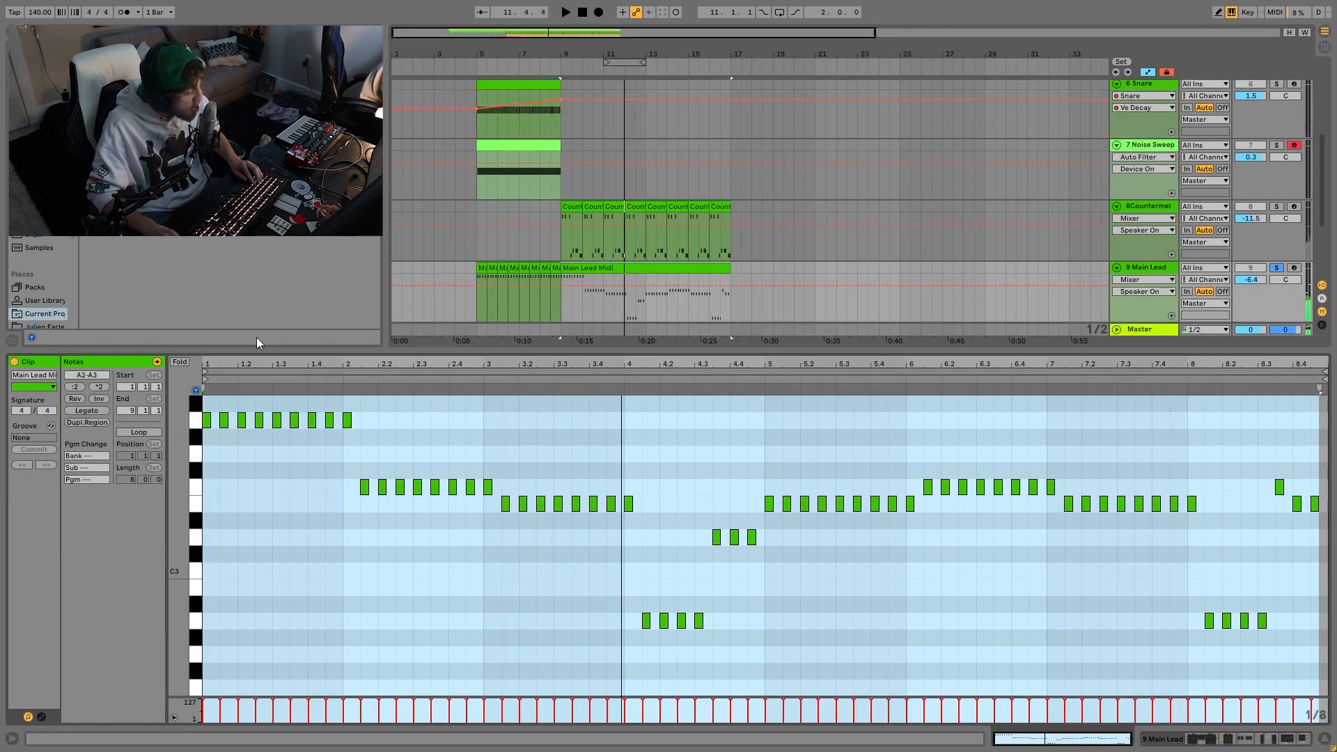
Audition and select the Main Lead clip's notes pitch by pitch: A3, F3, E3, D3 and A2.
click(195, 424)
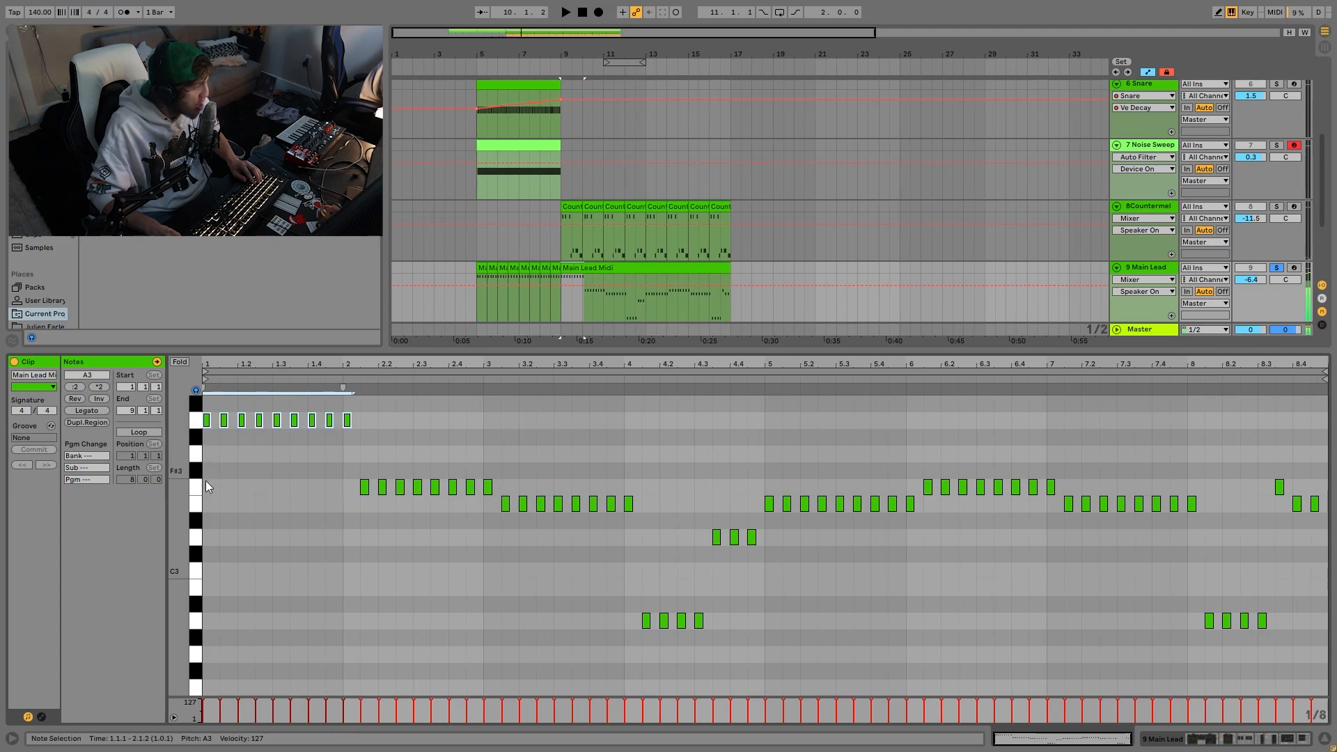
click(195, 504)
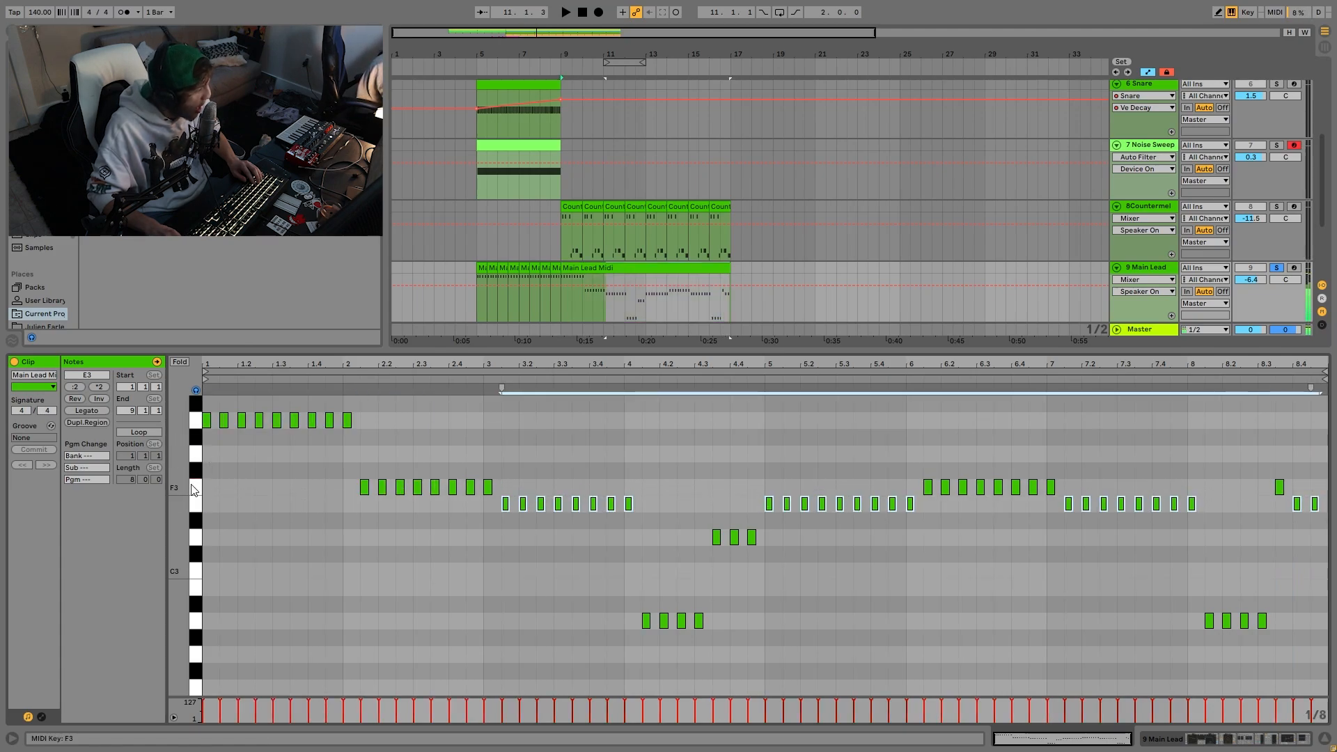
click(195, 489)
click(197, 499)
click(195, 544)
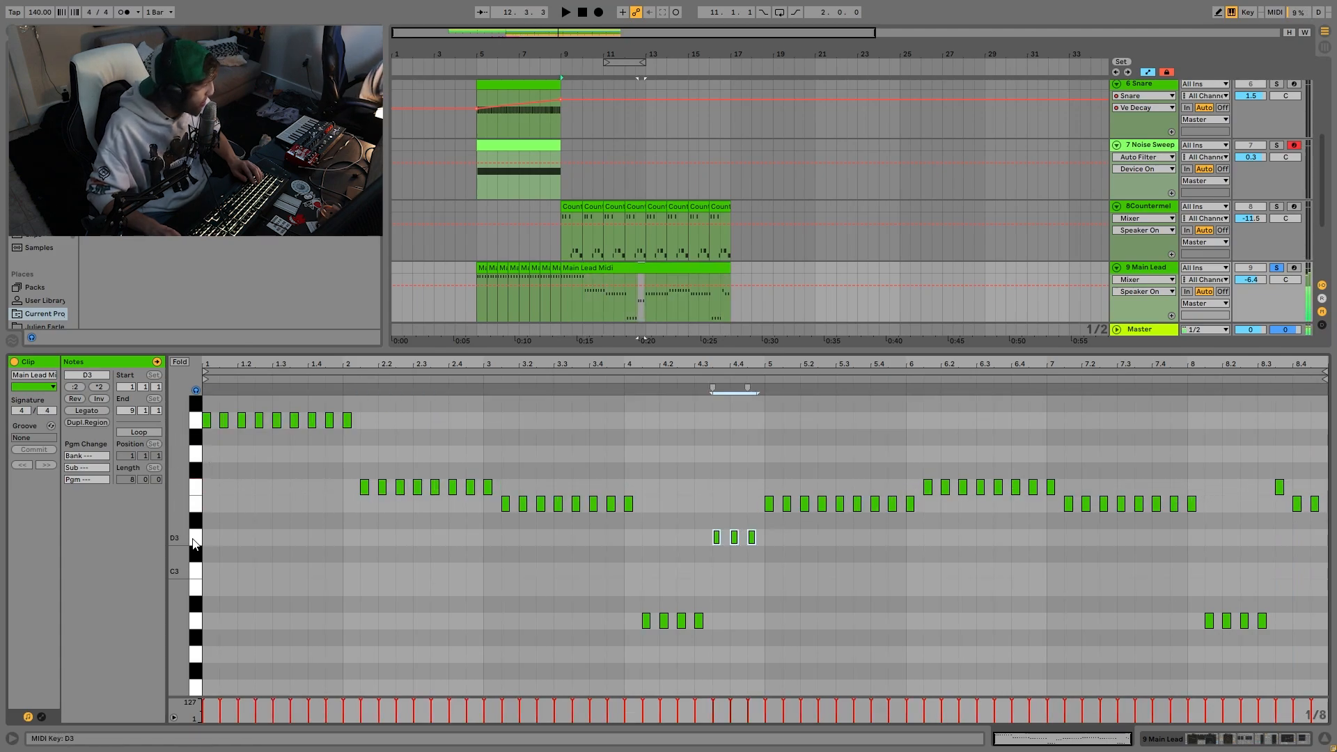
click(195, 622)
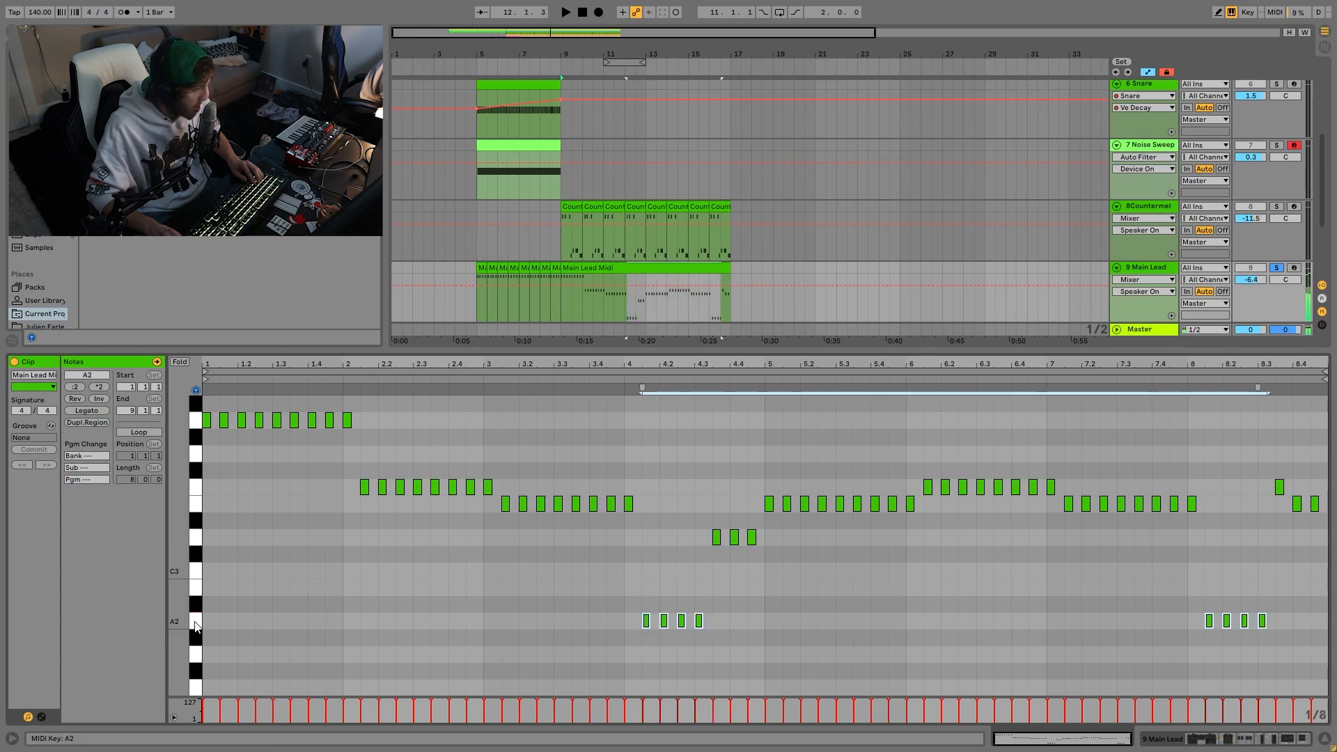
Play the Main Lead and Main Bass from bar 9, stop, and open the Main Bass Midi clip to examine its notes.
key(space)
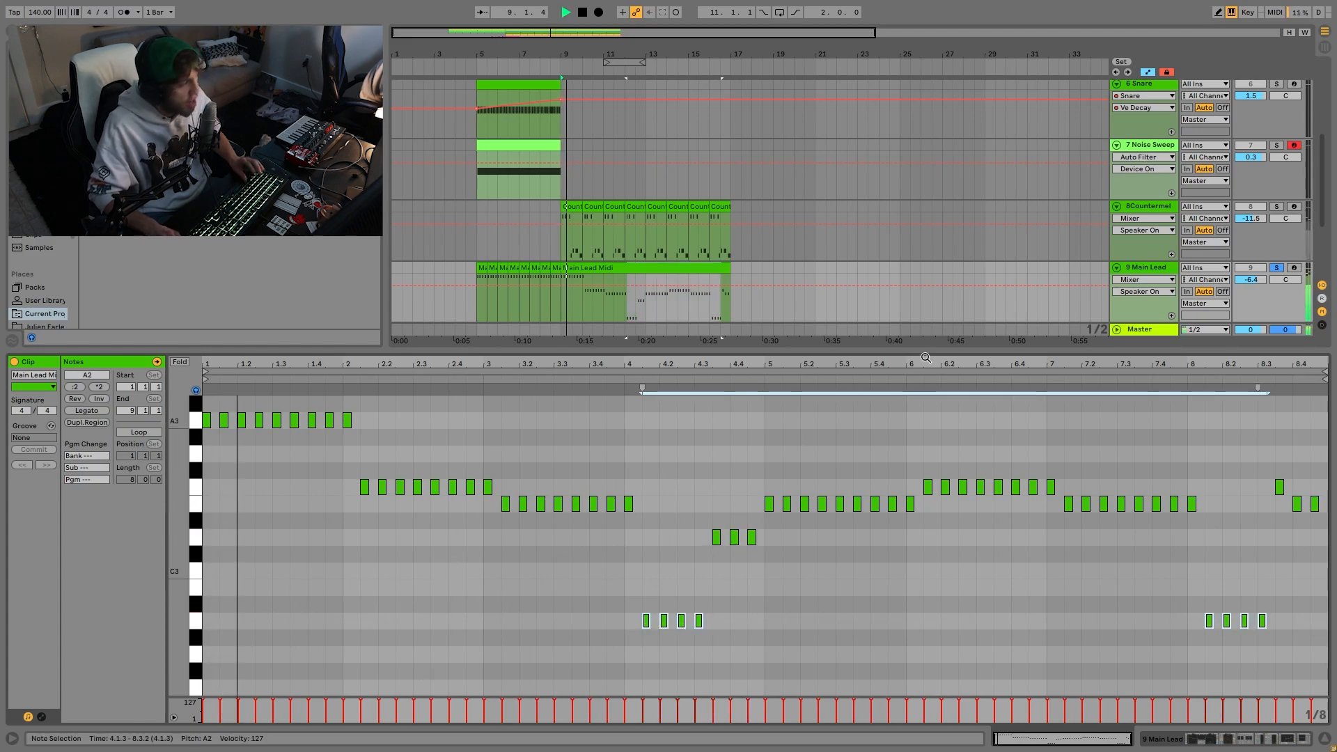
key(shift+Tab)
scroll(1163, 277, up, 3)
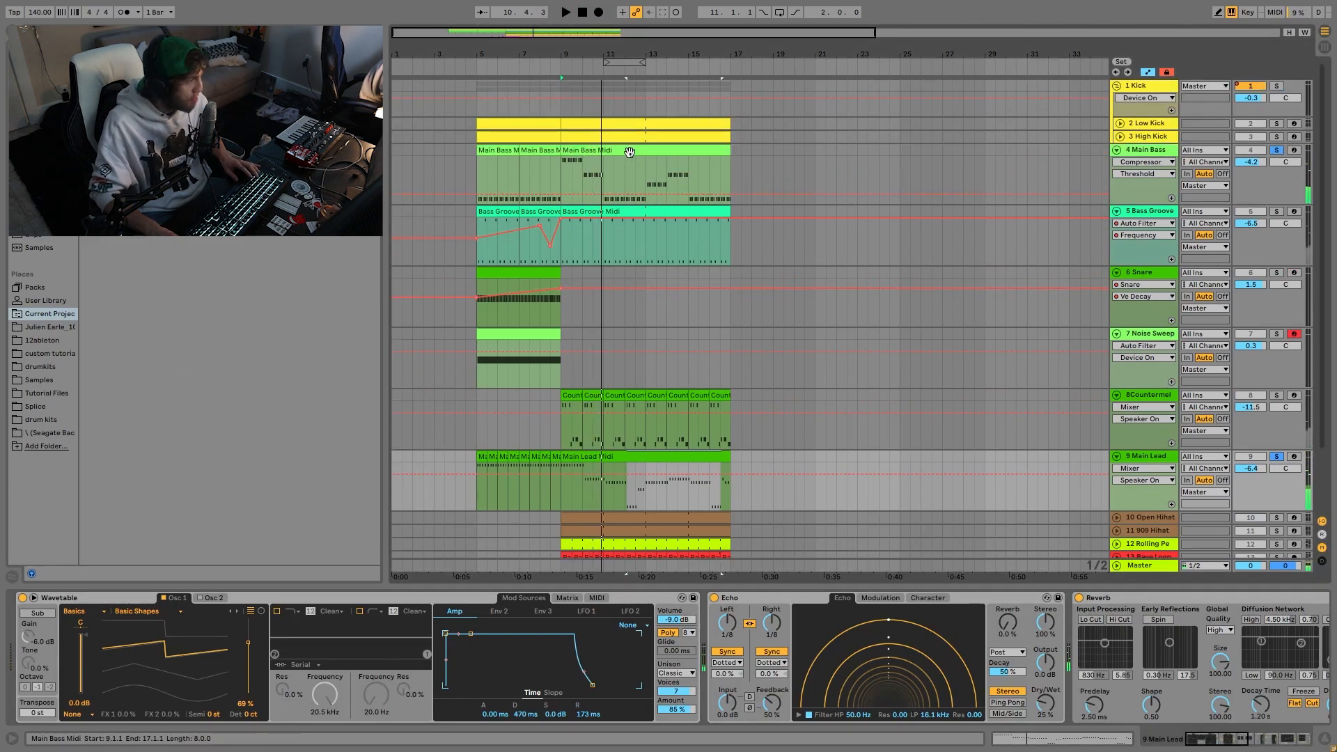
double_click(595, 150)
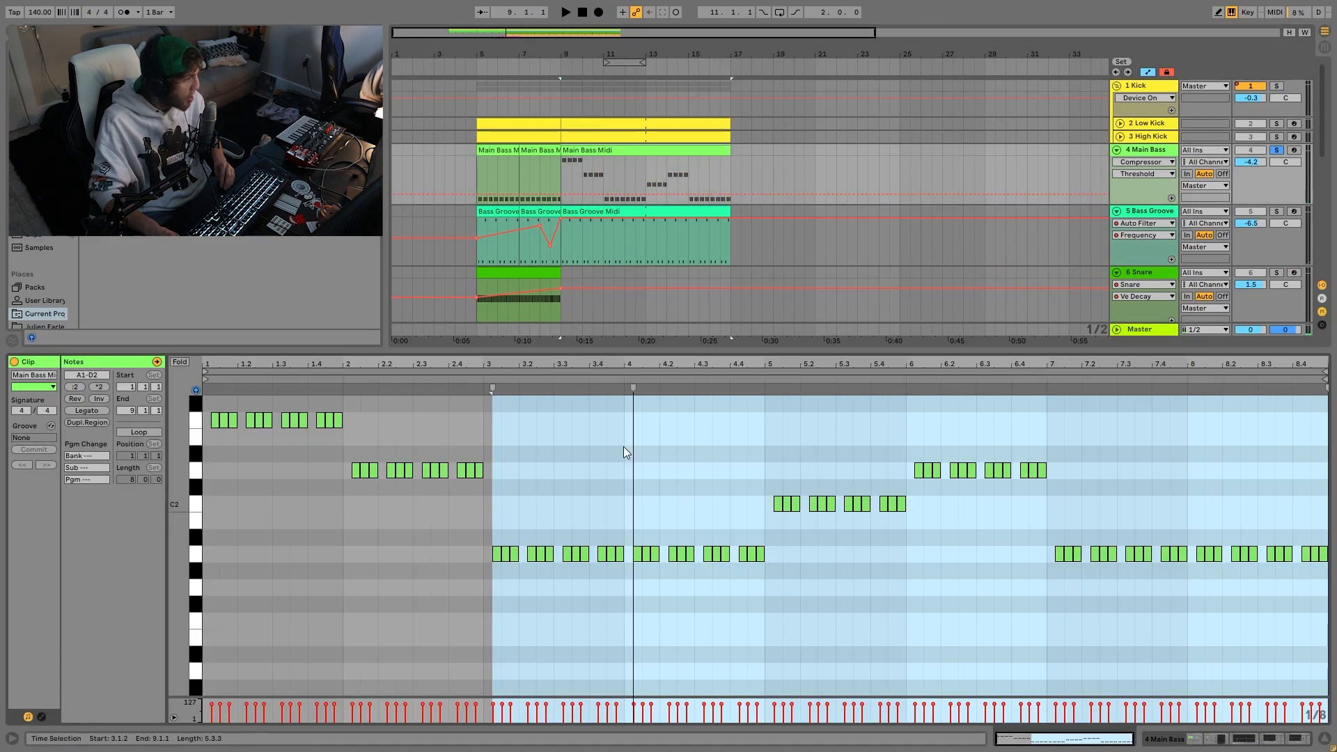
click(1106, 186)
scroll(1106, 186, down, 5)
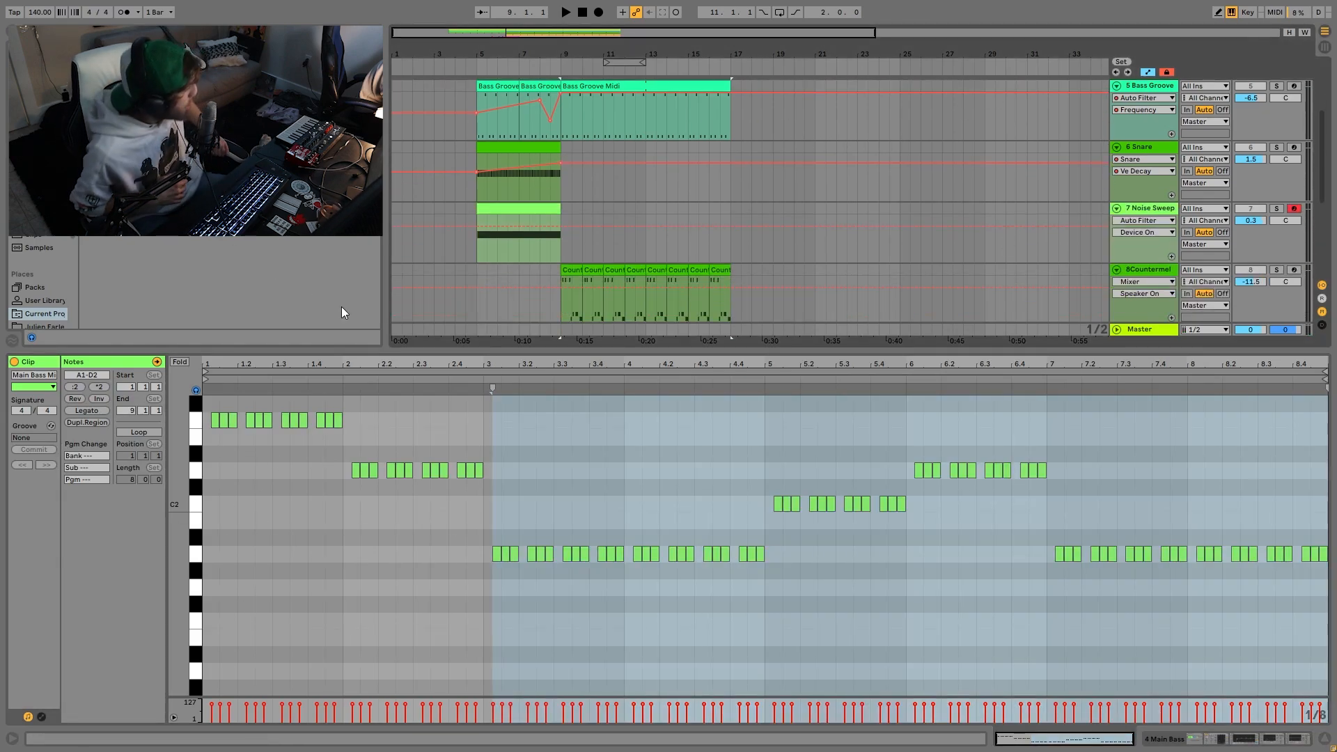
Play briefly from bar 9, select the Main Bass clip's F2 notes, and return to the Main Lead Midi clip.
key(space)
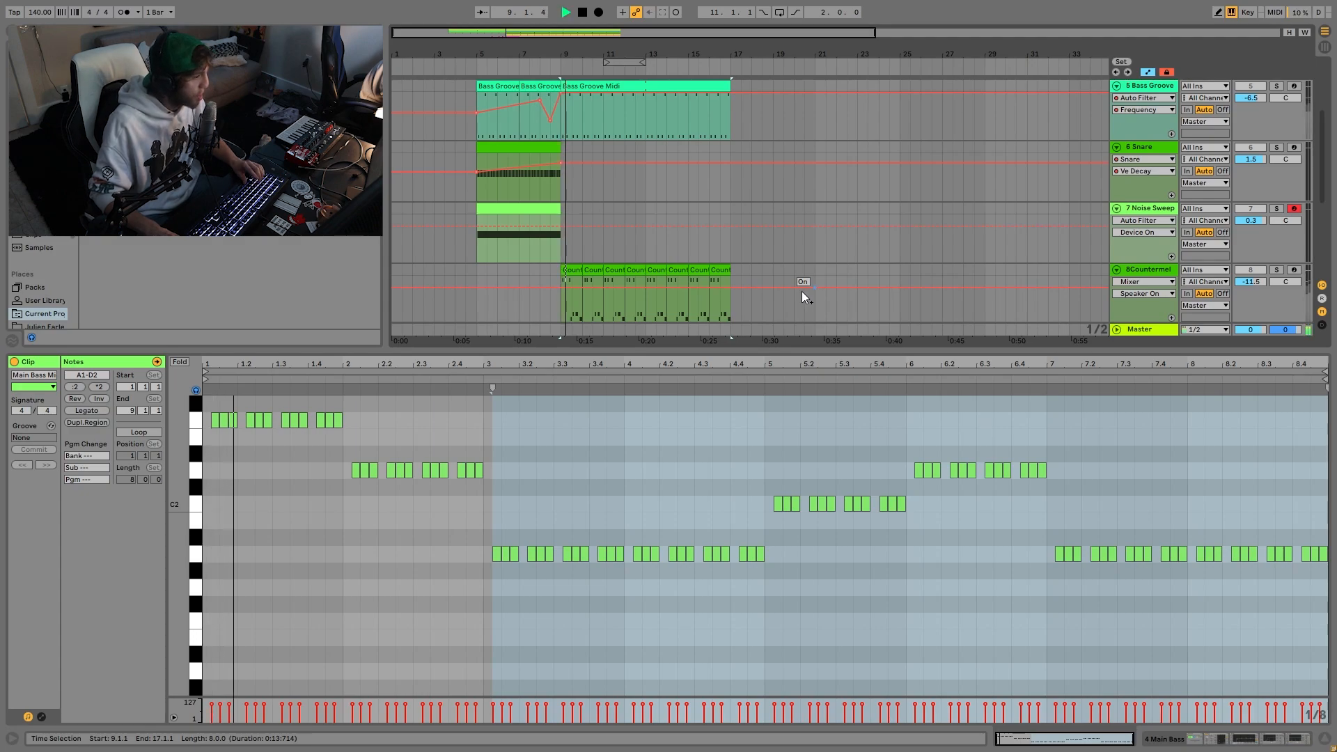
drag(182, 447, 178, 458)
click(194, 456)
scroll(442, 280, down, 5)
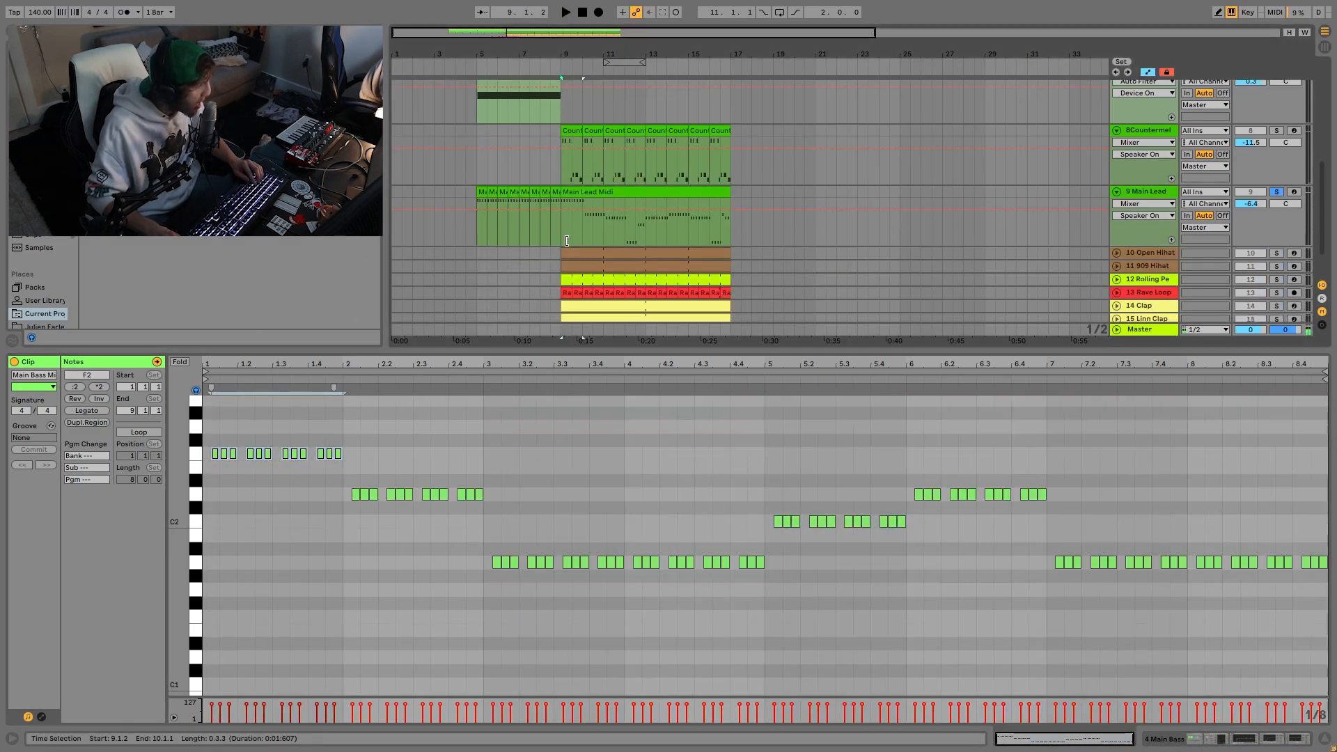
click(612, 192)
Try an F3 note beneath the first A3 of the Main Lead clip, then delete it.
drag(325, 454, 216, 381)
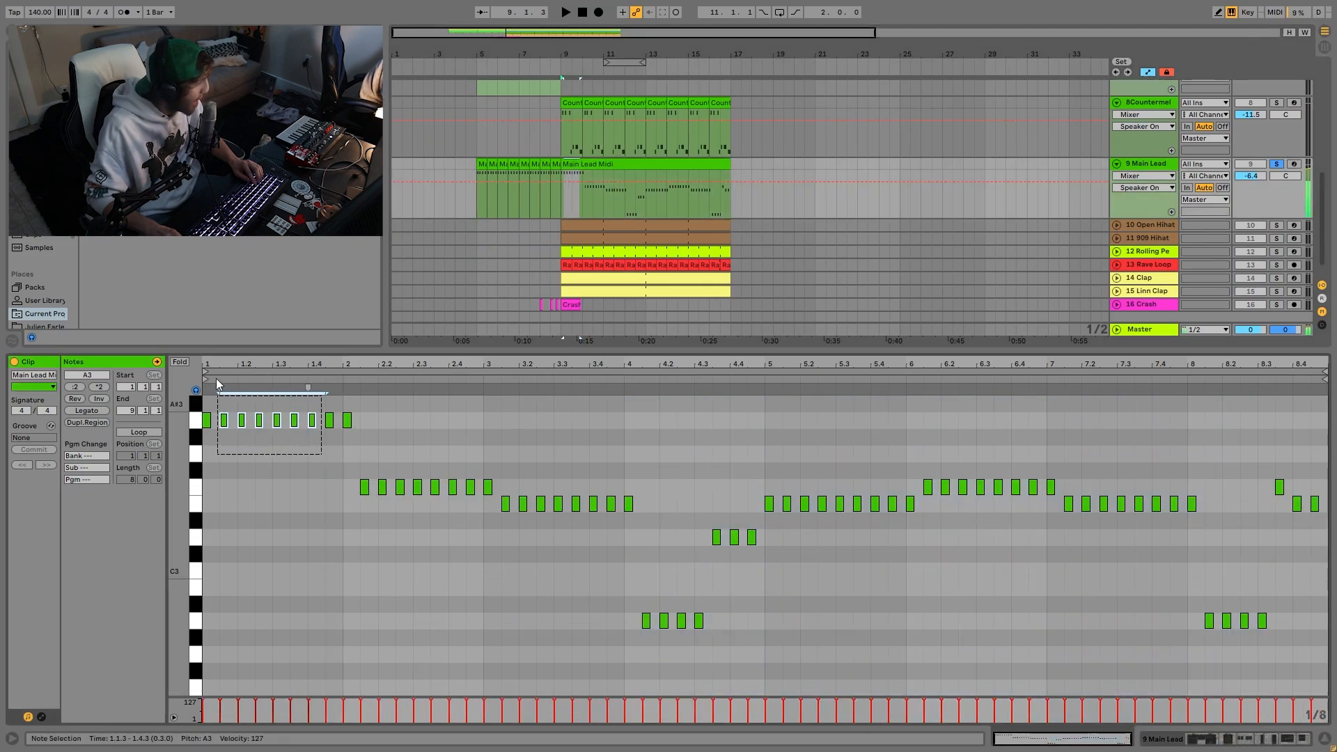
double_click(211, 483)
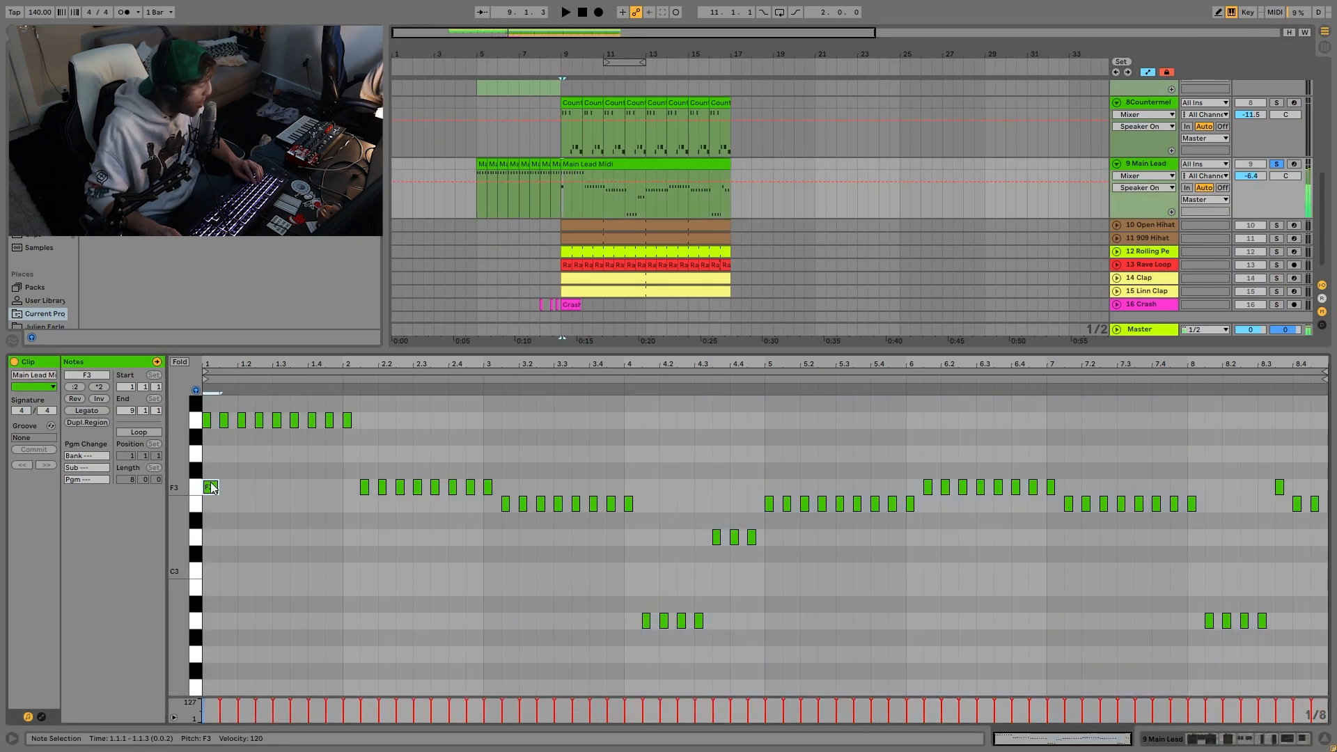
drag(220, 527, 216, 348)
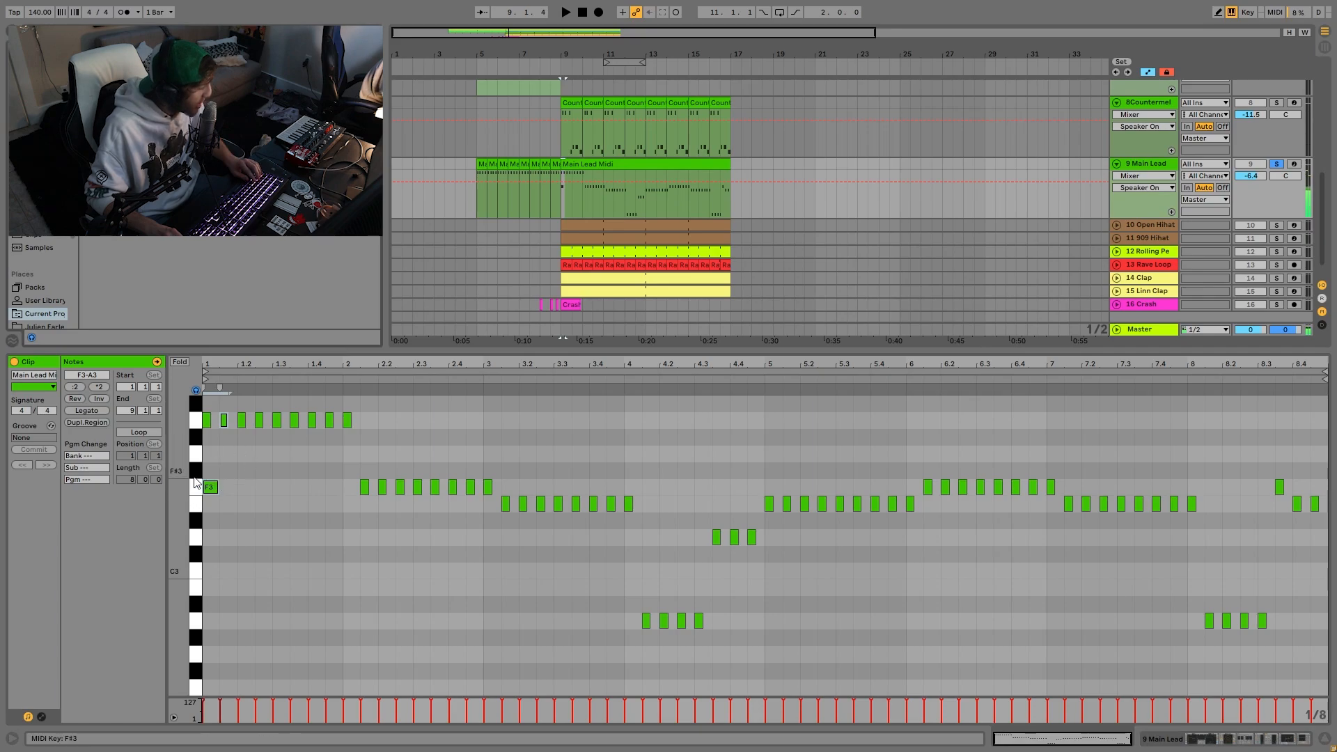
click(220, 464)
key(Delete)
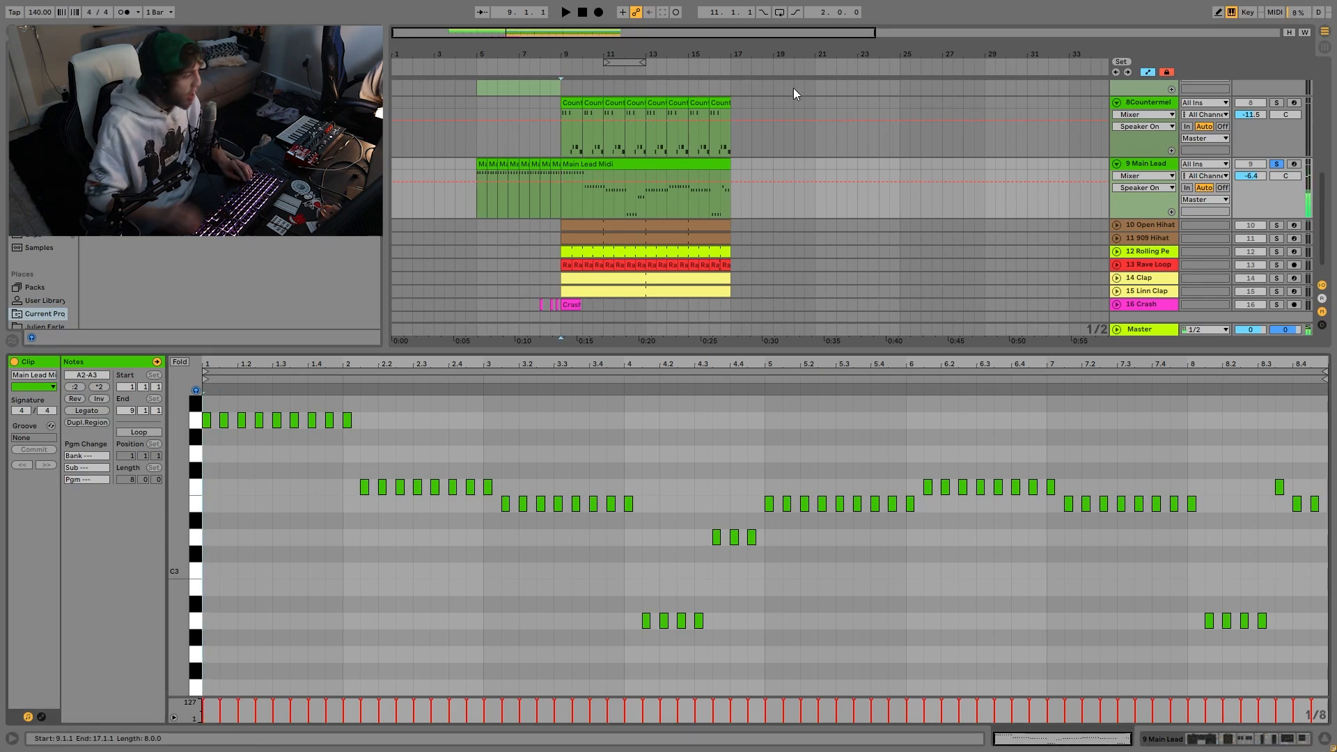
Play the Main Lead from bar 9 while following its MIDI notes, return to its device chain, and stop playback.
key(space)
key(space)
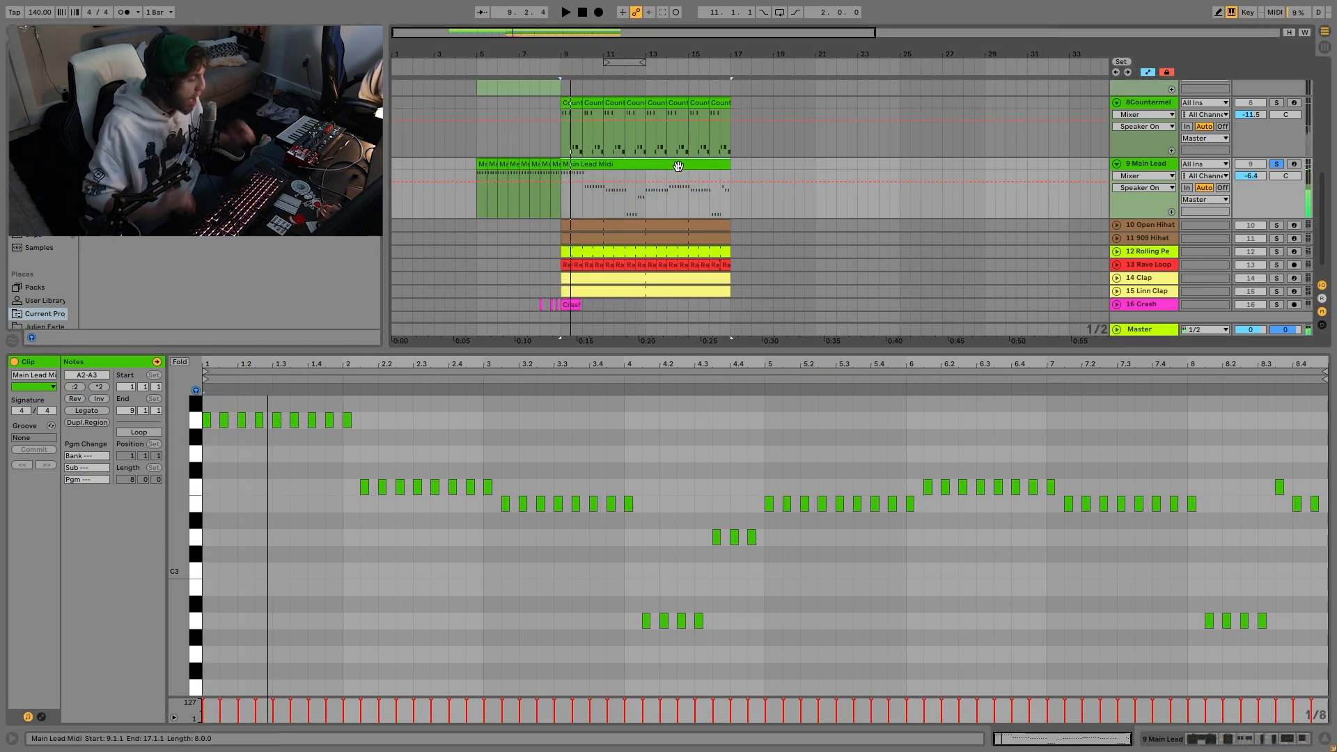
key(space)
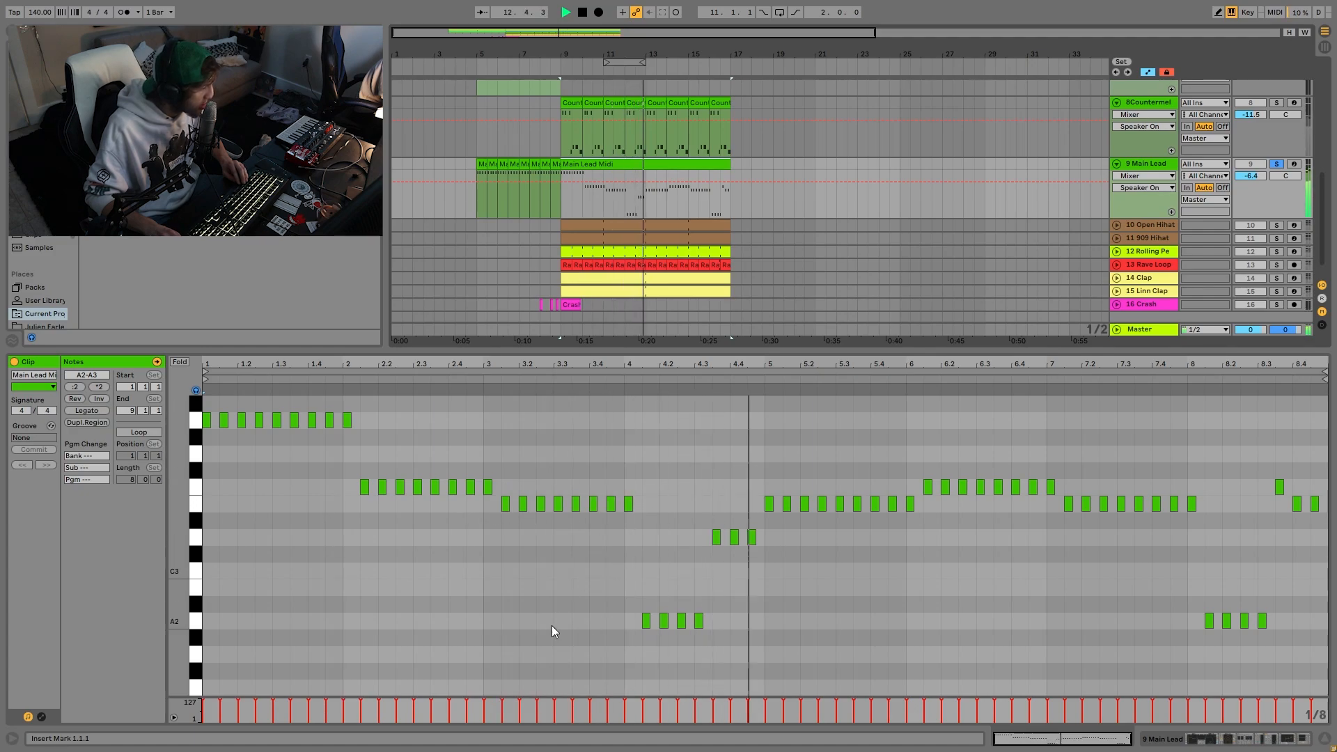
double_click(1144, 166)
key(space)
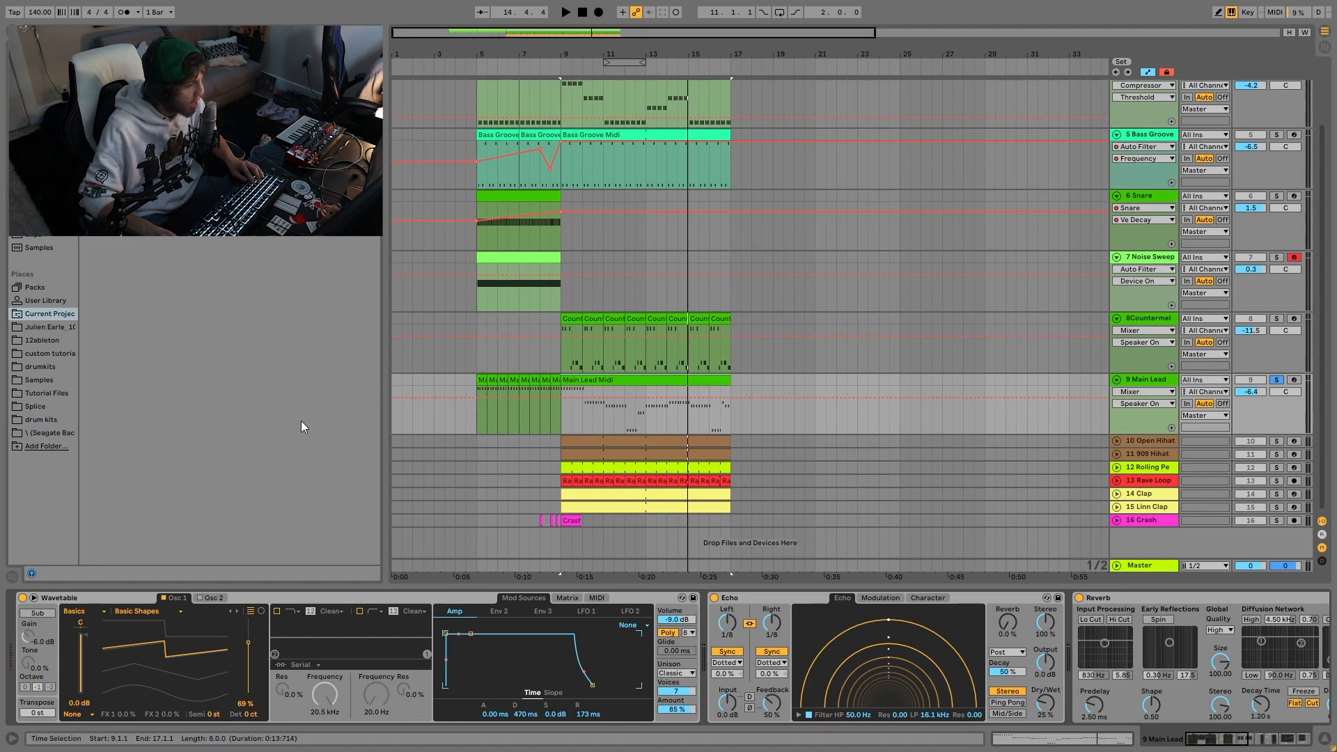
Audition the Main Lead from bar 9 again and examine its device chain from Wavetable through Echo and Reverb to Drum Buss.
key(space)
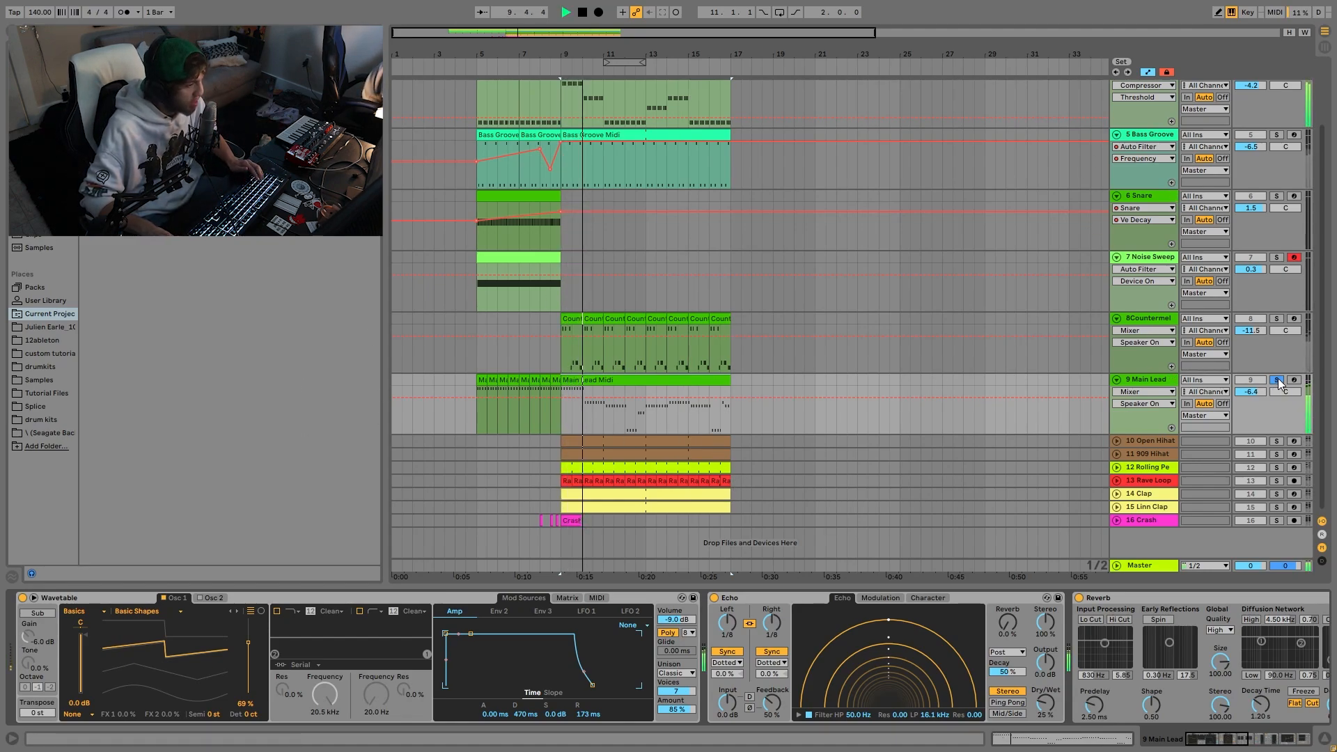
key(space)
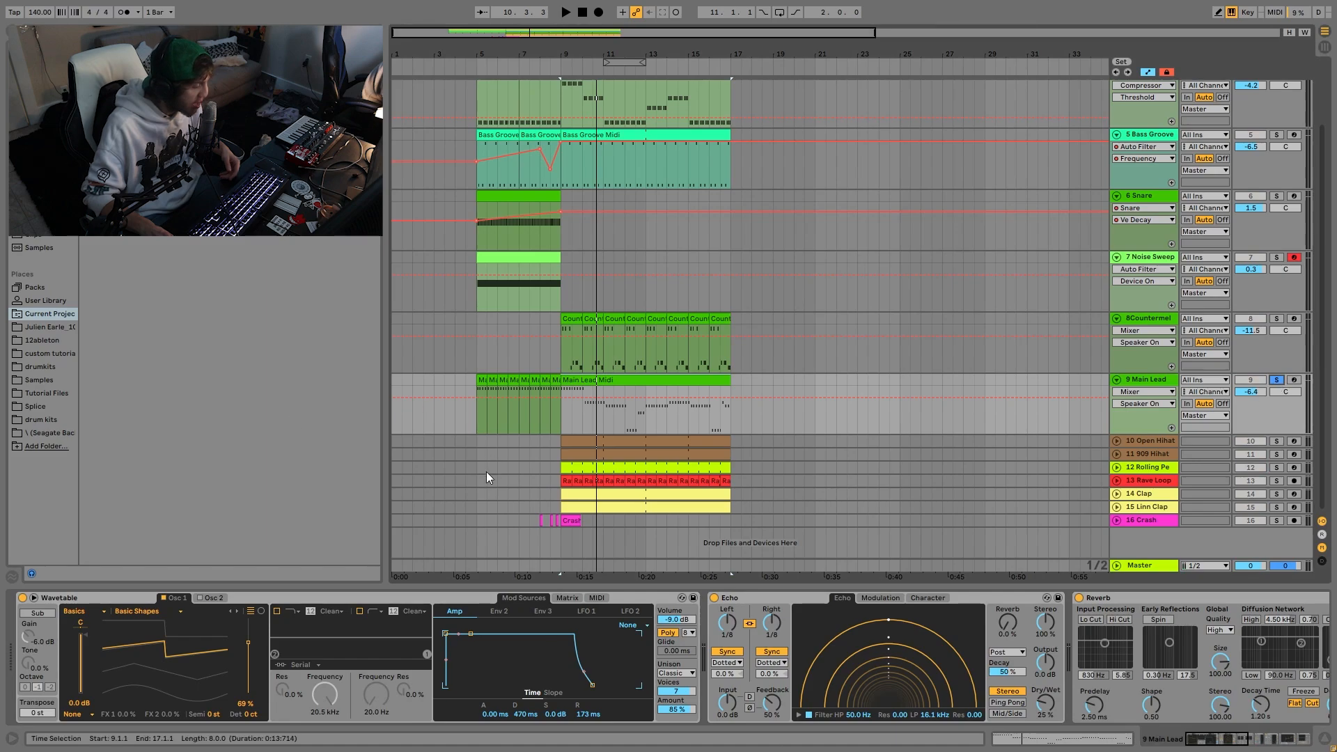
key(space)
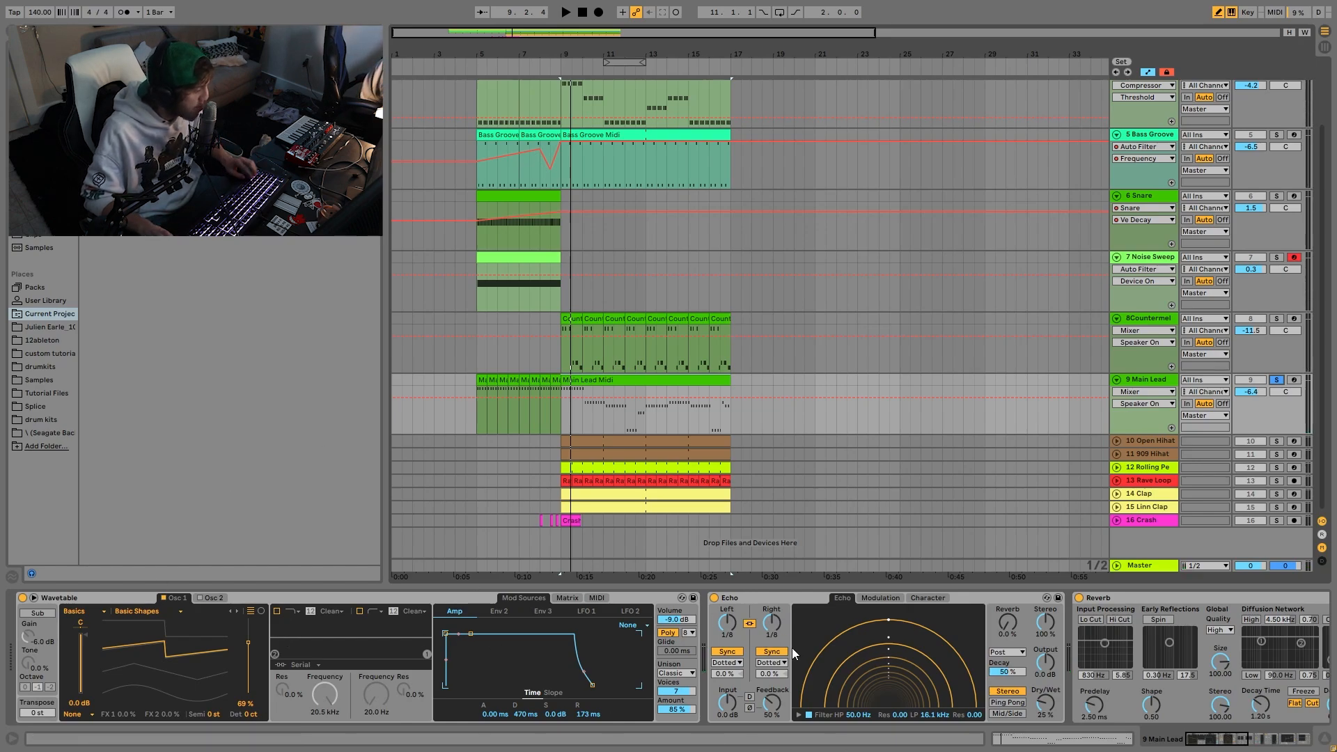
scroll(791, 648, right, 5)
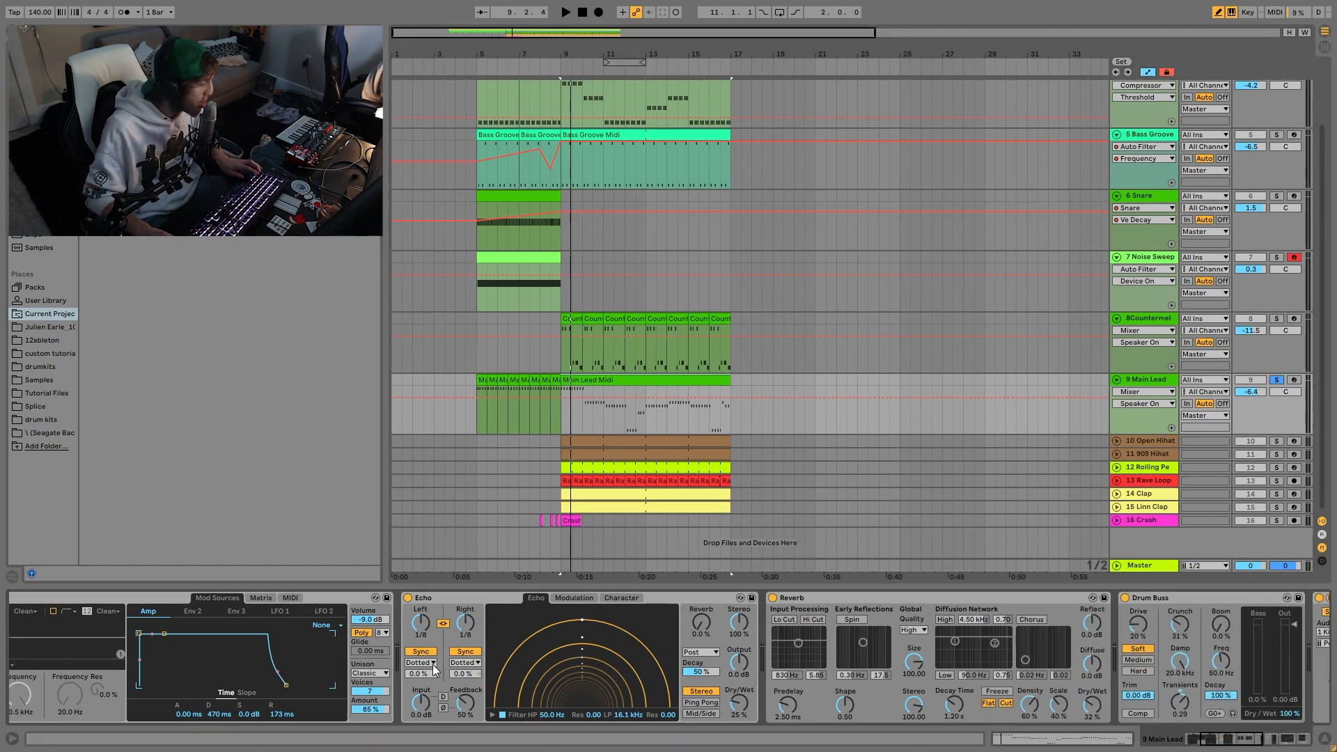
scroll(722, 680, right, 5)
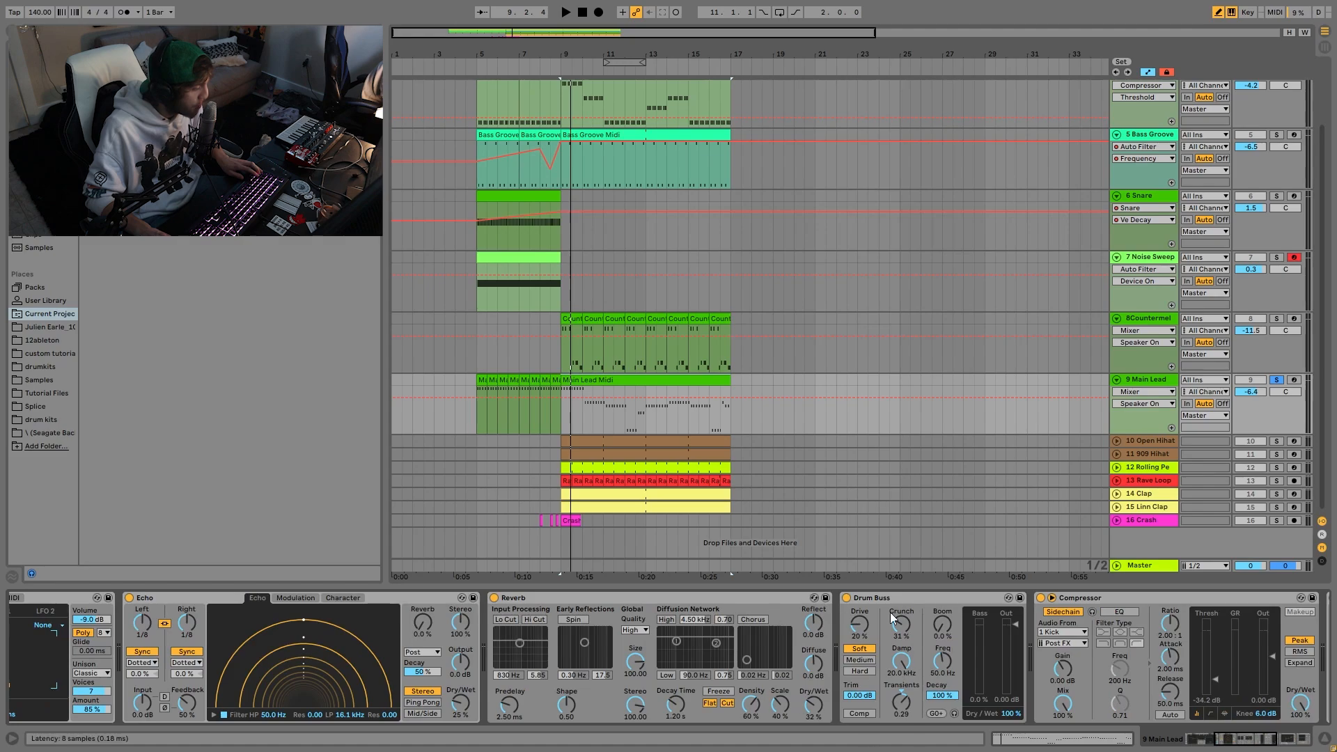
Play the Main Lead from bar 9, compare its sound with Drum Buss bypassed and active, stop, and view the Compressor.
key(space)
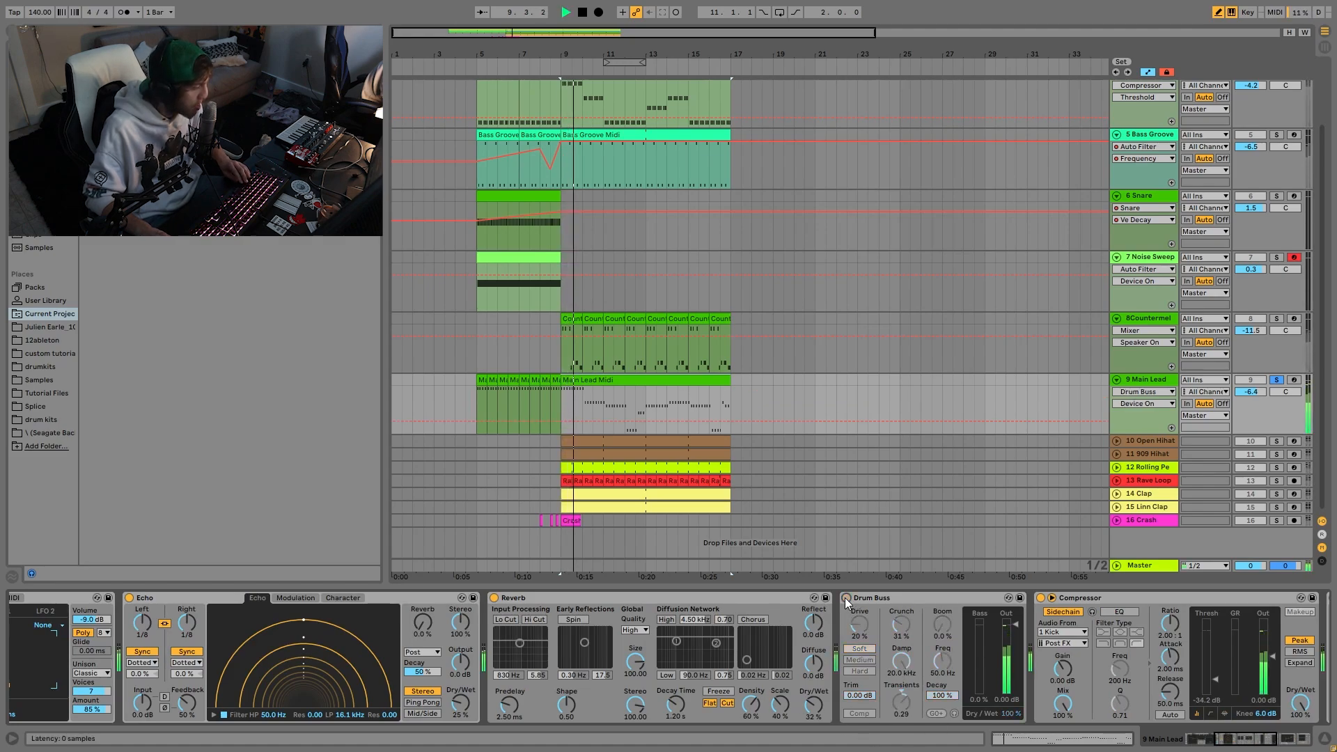
click(846, 598)
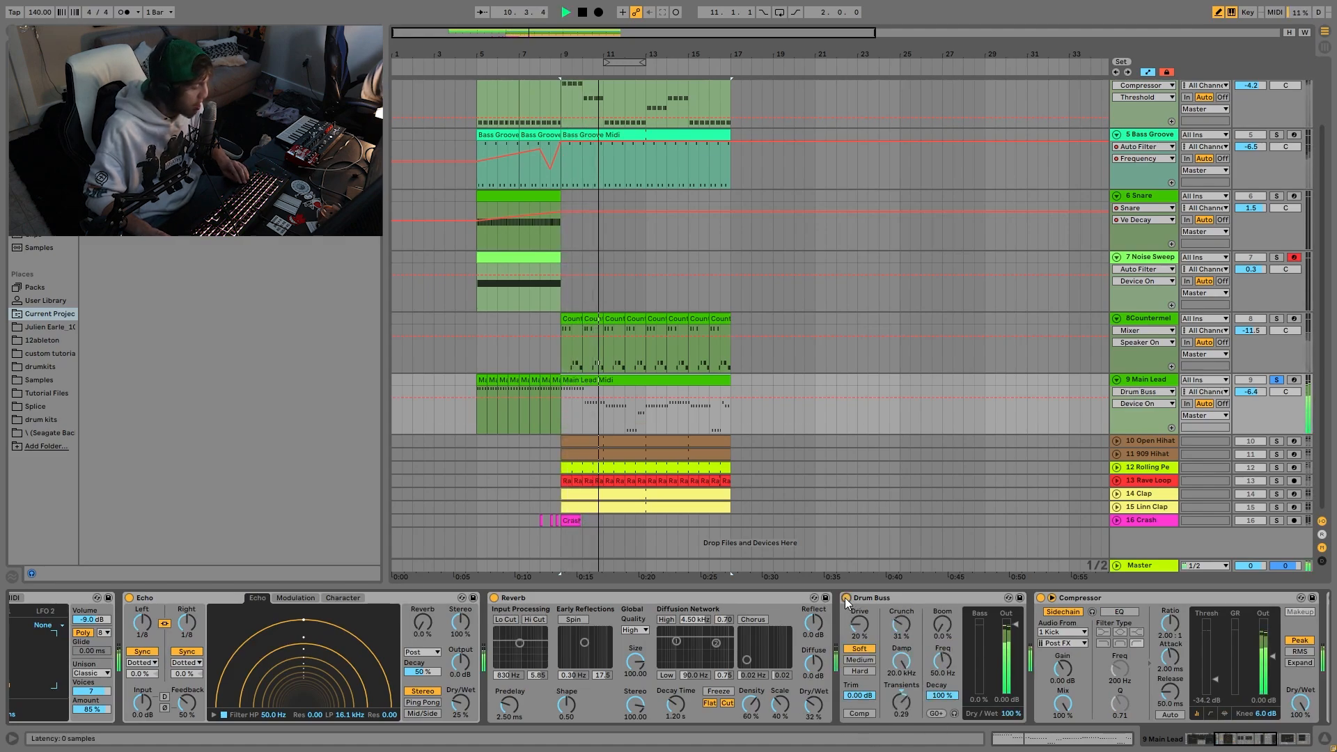
key(space)
scroll(846, 603, right, 9)
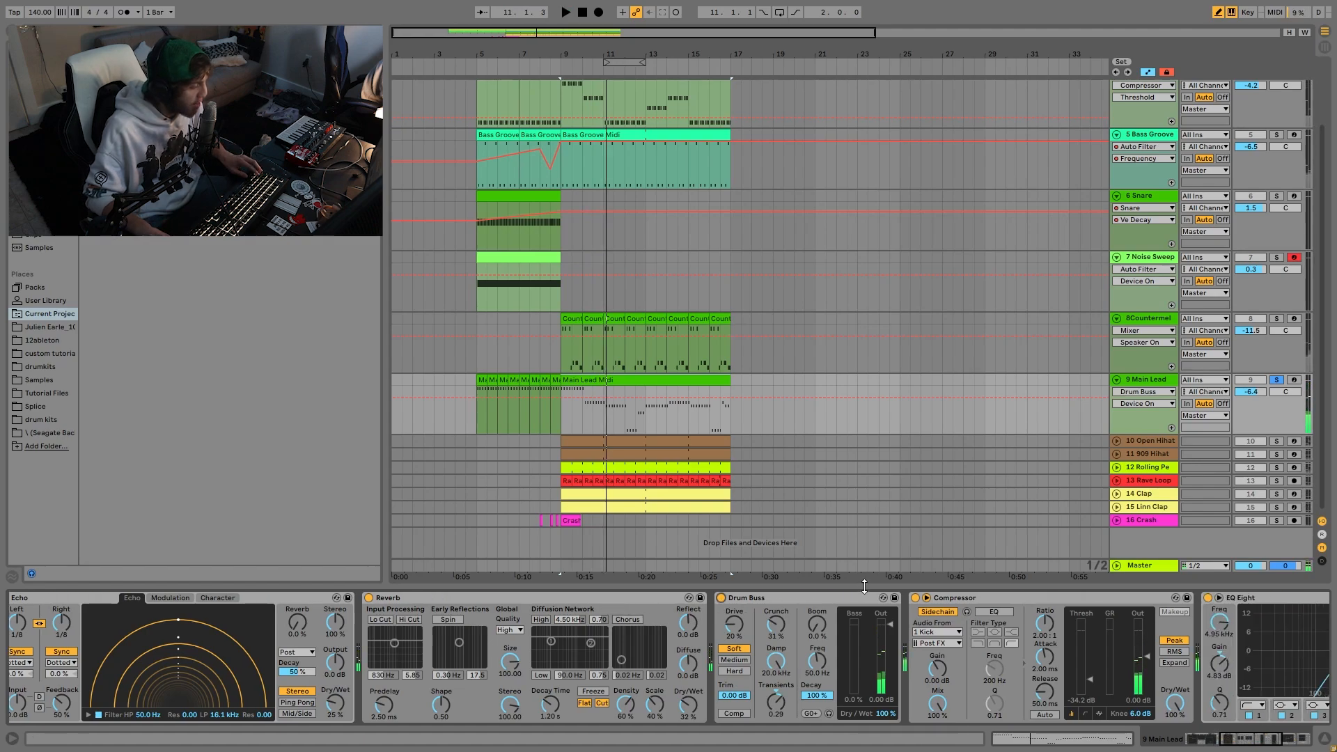
Examine the Main Lead's EQ Eight and Auto Filter, show the filter Frequency automation, turn off Draw Mode, and play from bar 5.
scroll(876, 638, right, 3)
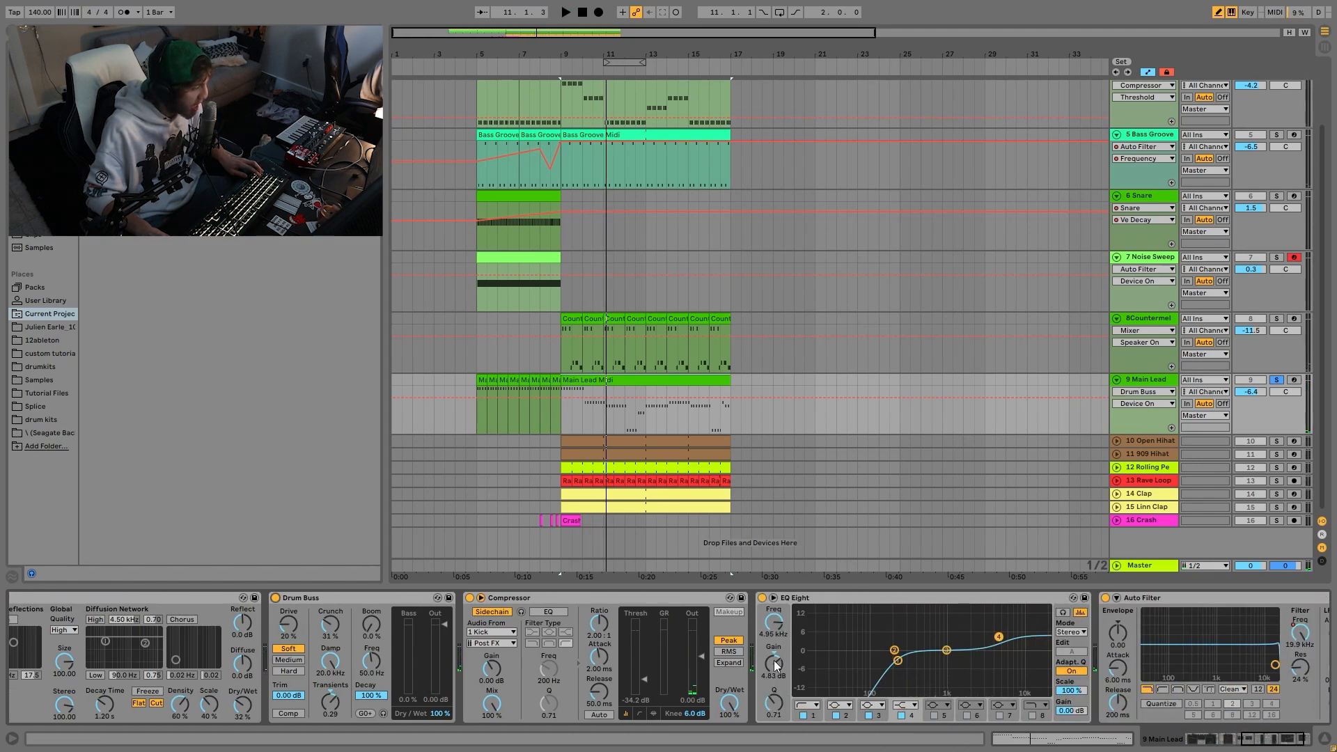
scroll(836, 645, right, 3)
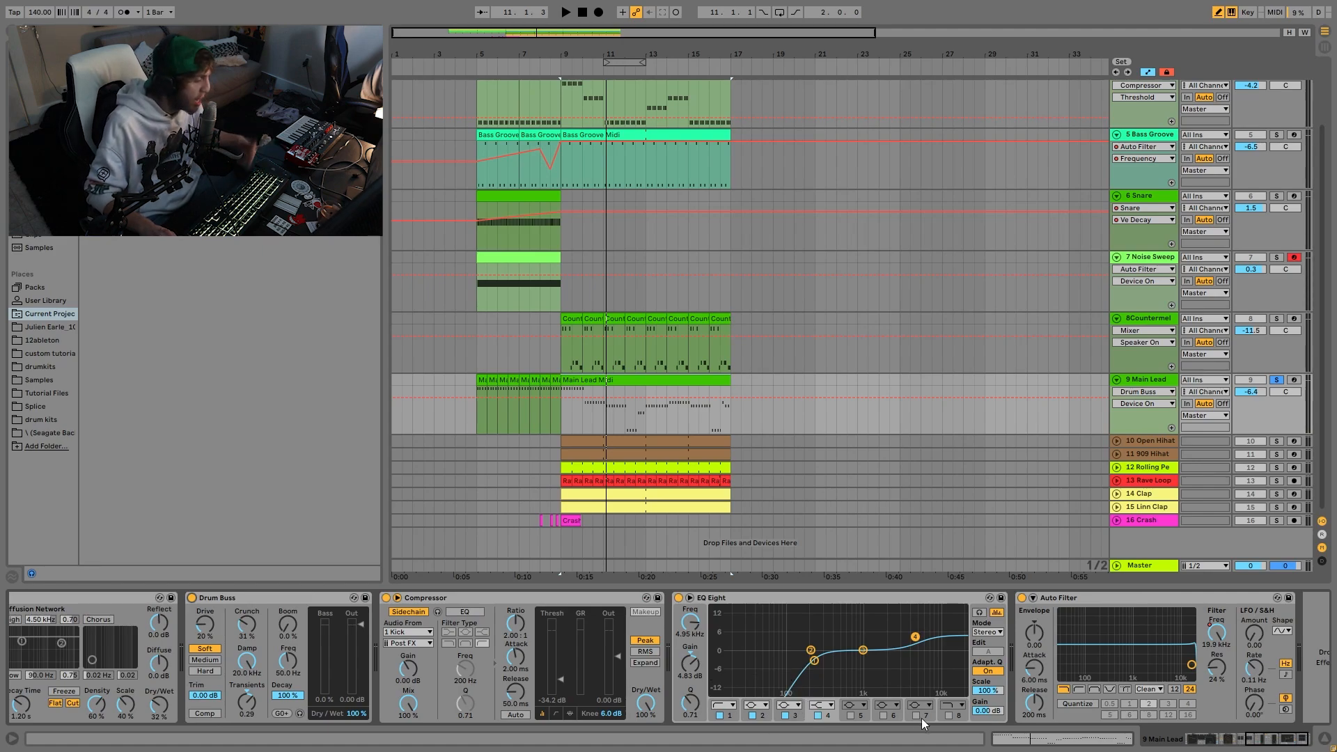
click(1218, 635)
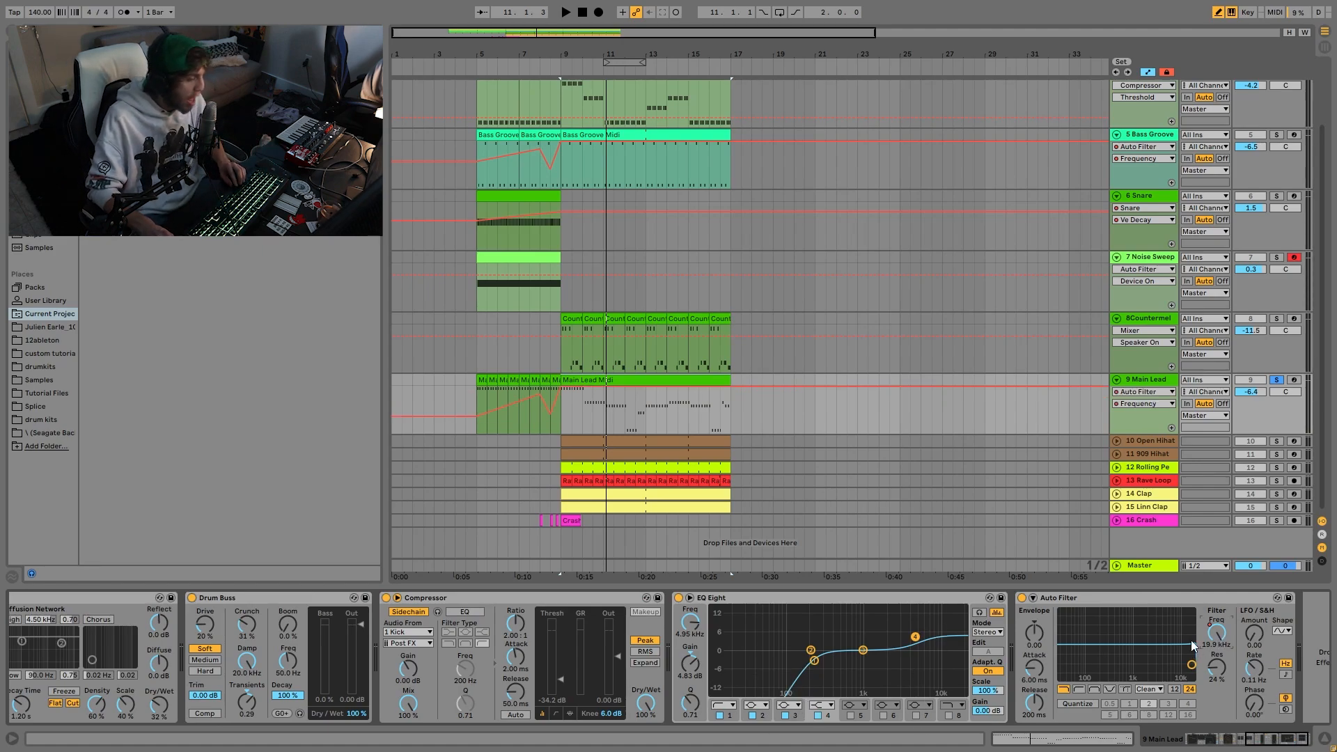
key(b)
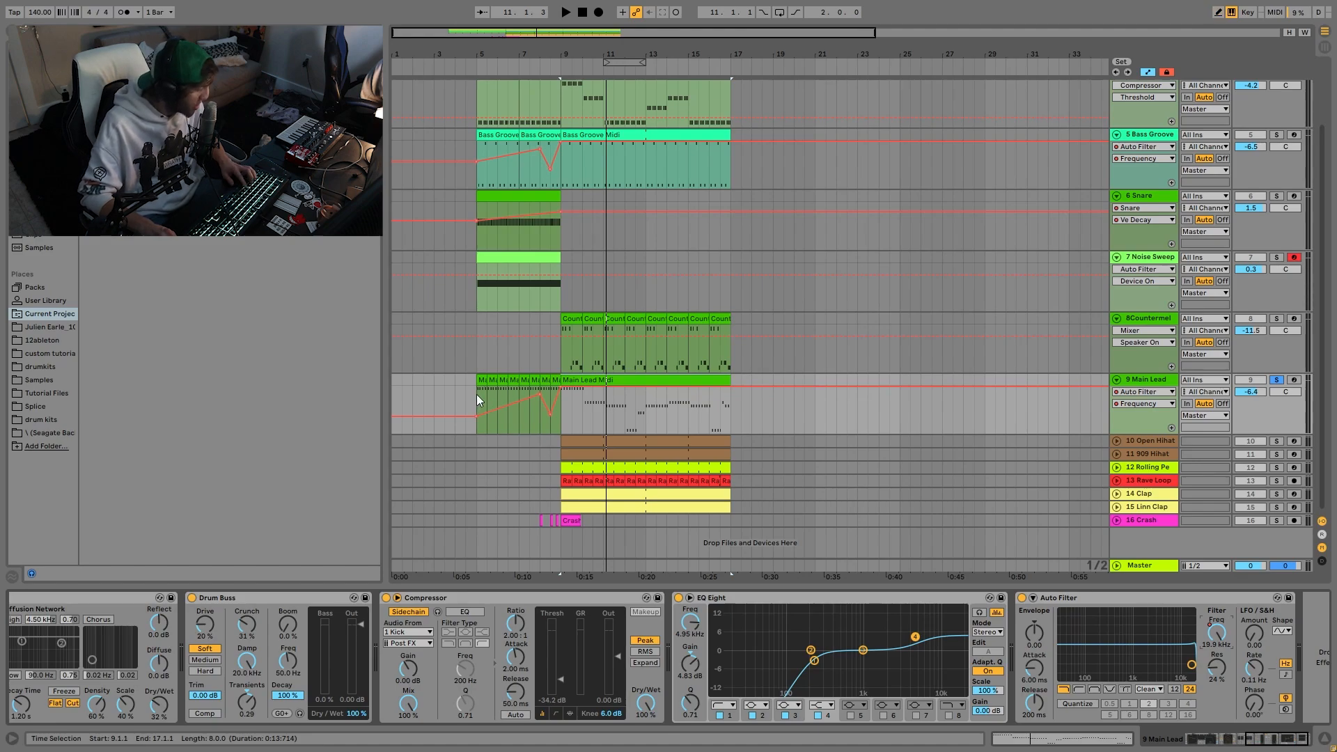
click(476, 394)
key(space)
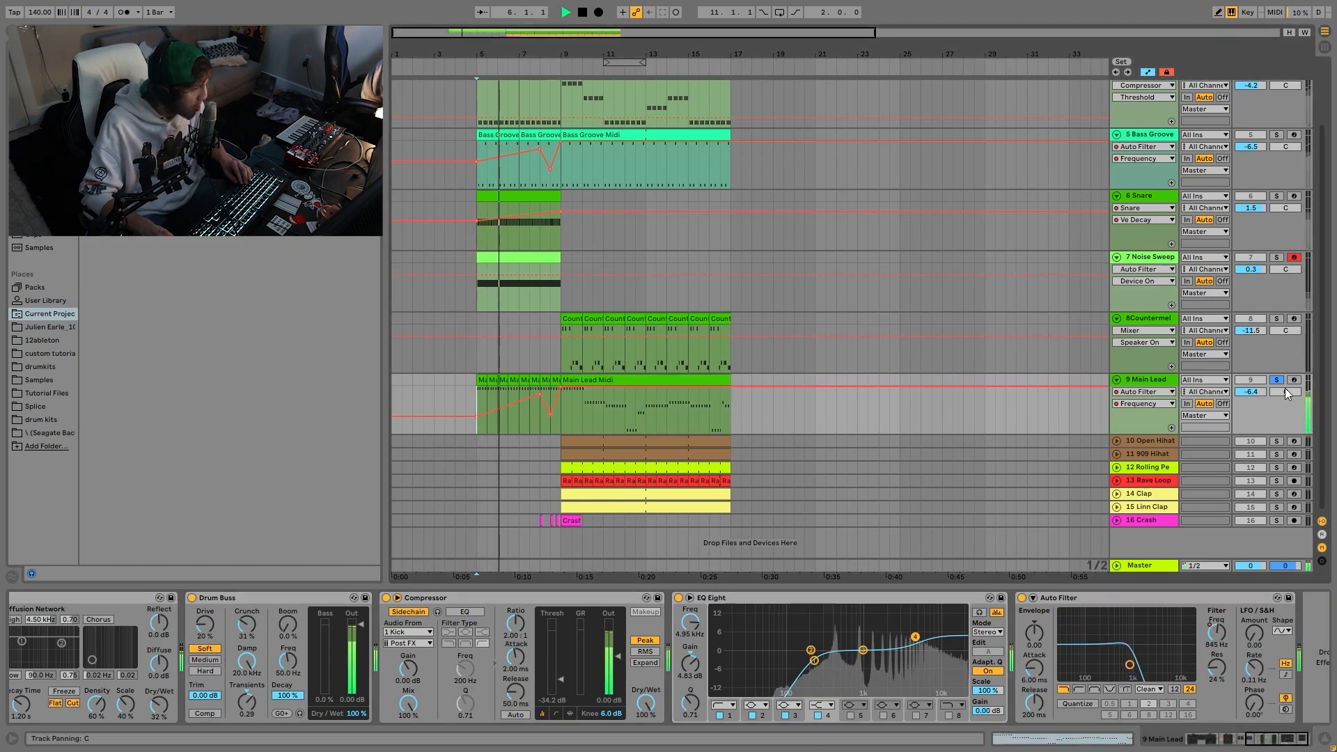
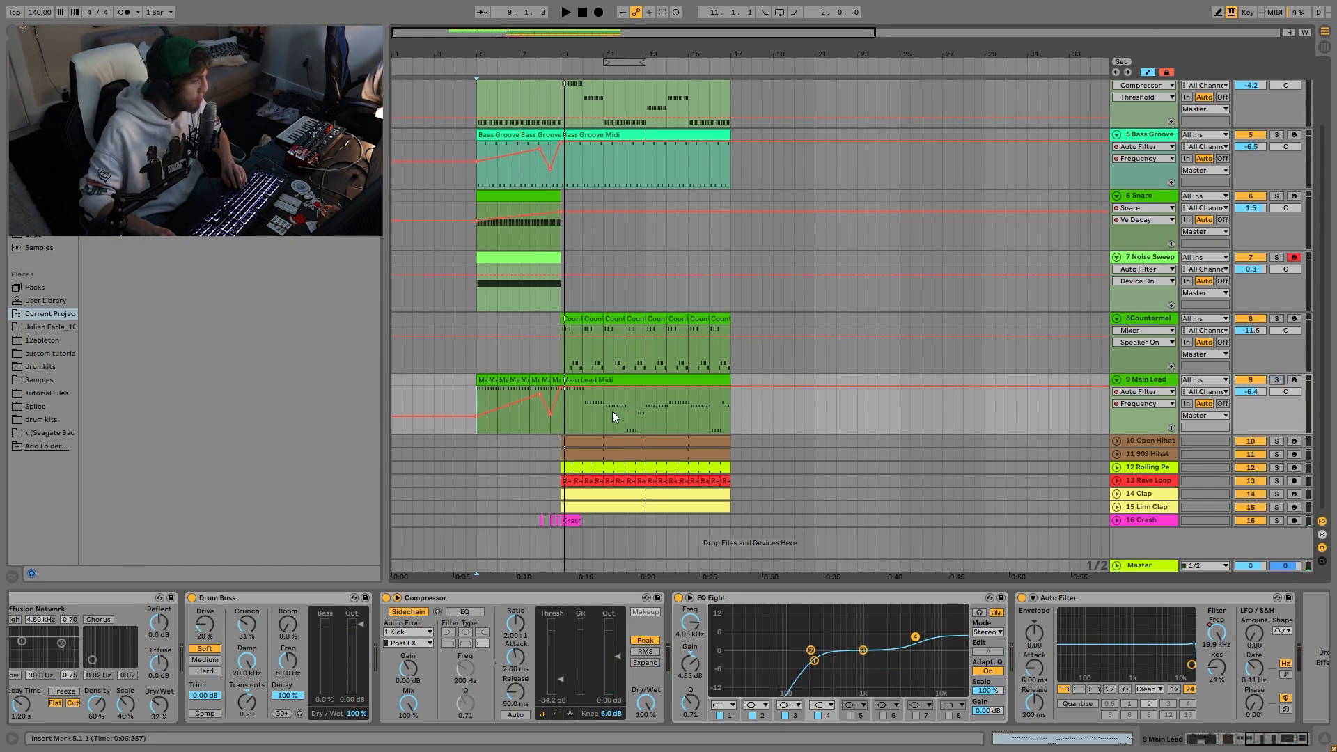
Play the full mix from 7.3.1 through the transition at bar 9, and stop playback.
click(534, 427)
key(space)
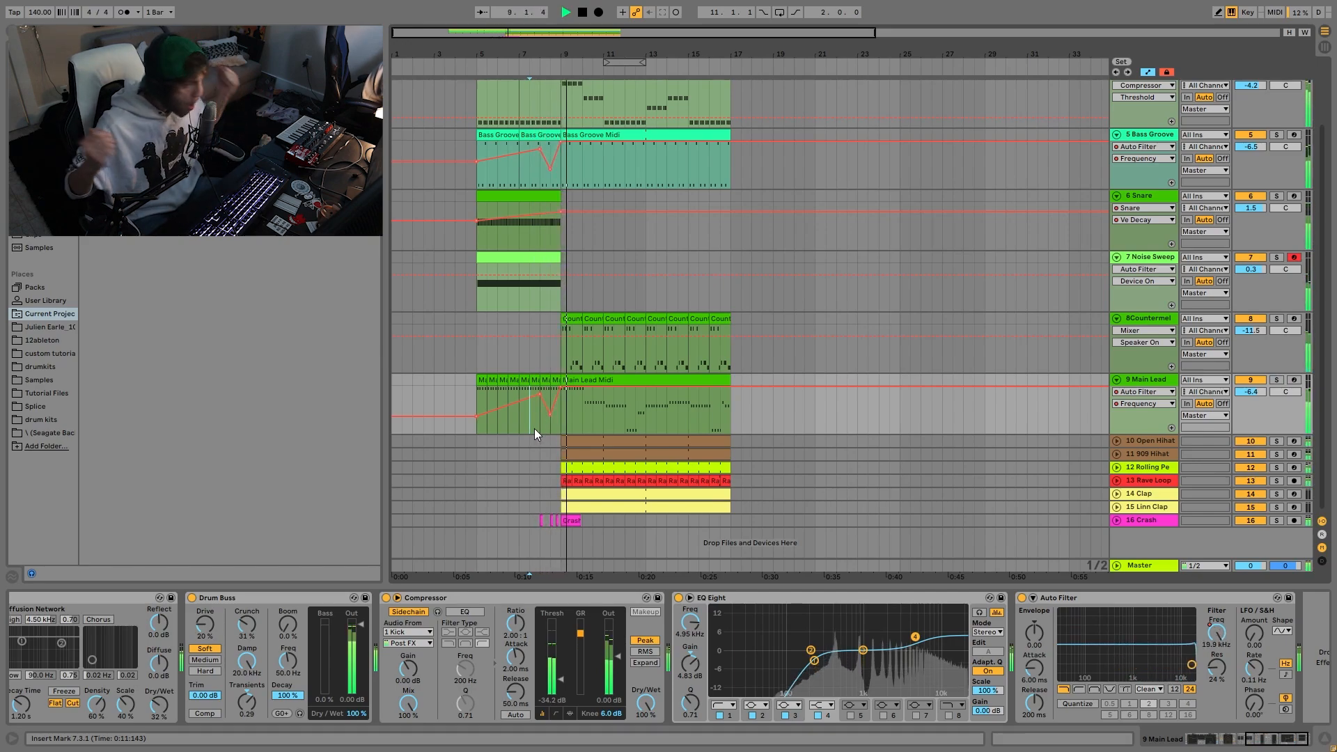
key(space)
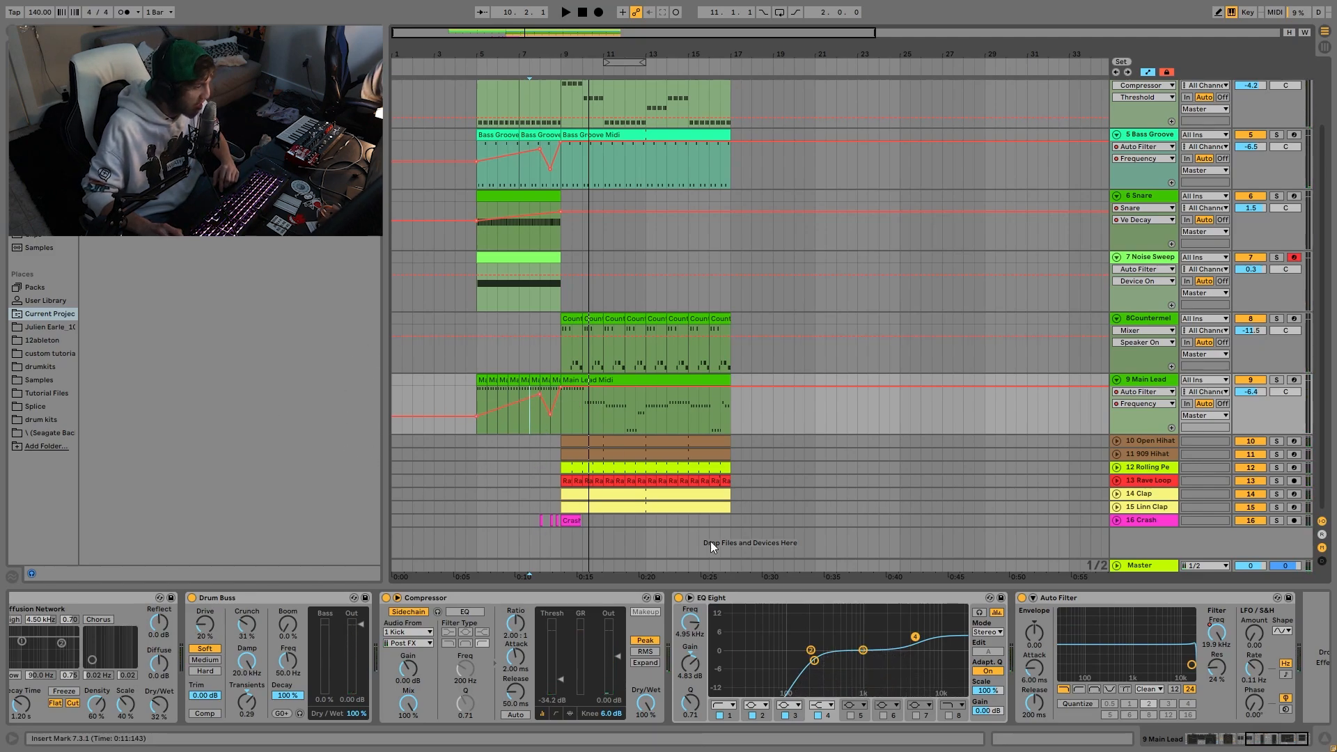
Solo all tracks from Open Hihat through Crash, audition them together from bar 9, and stop playback.
click(1159, 440)
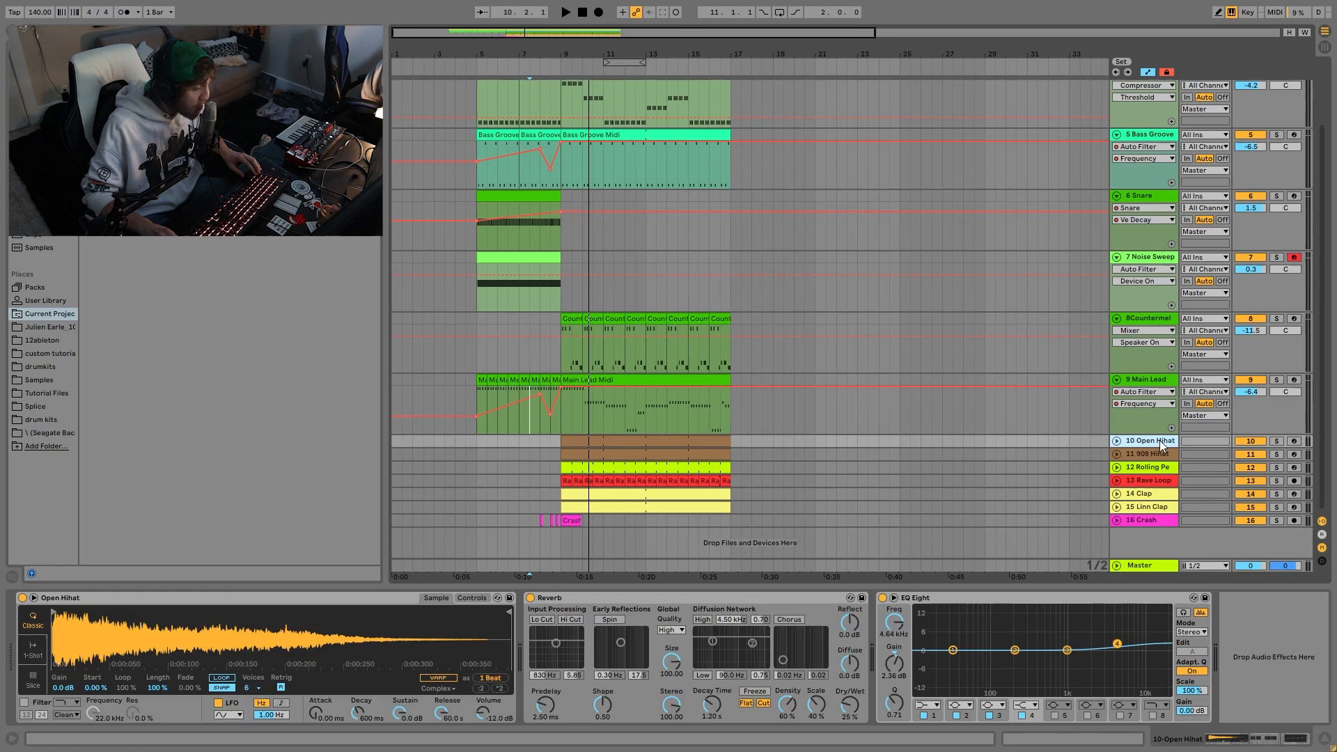
click(1277, 454)
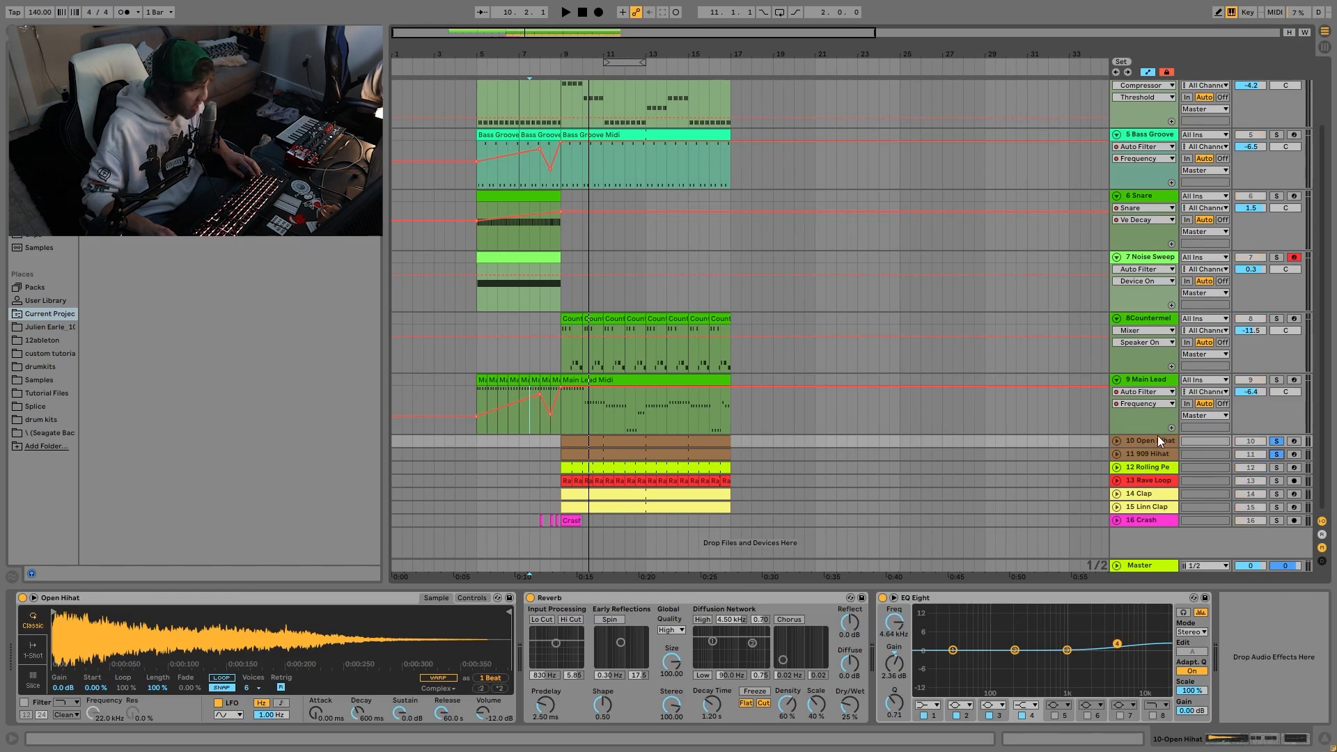
shift+click(1144, 520)
click(1275, 520)
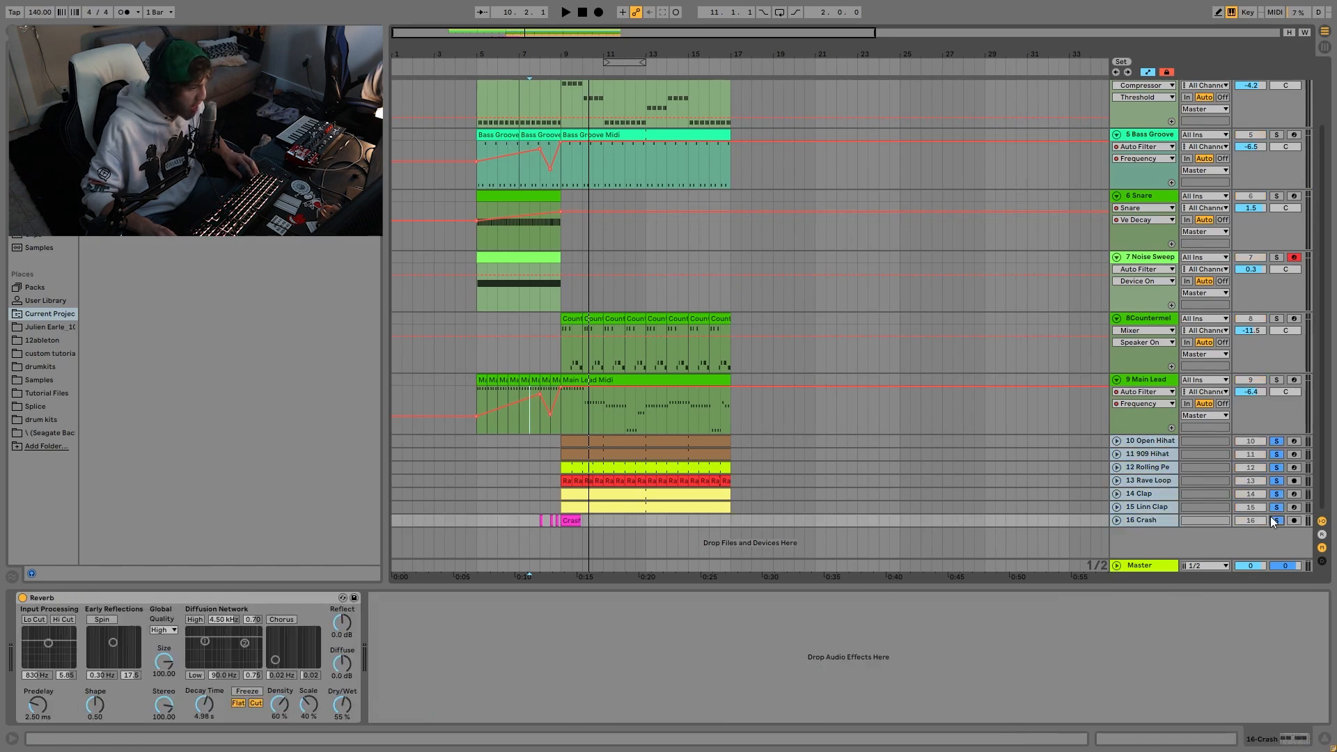
click(587, 440)
key(space)
scroll(1126, 457, up, 3)
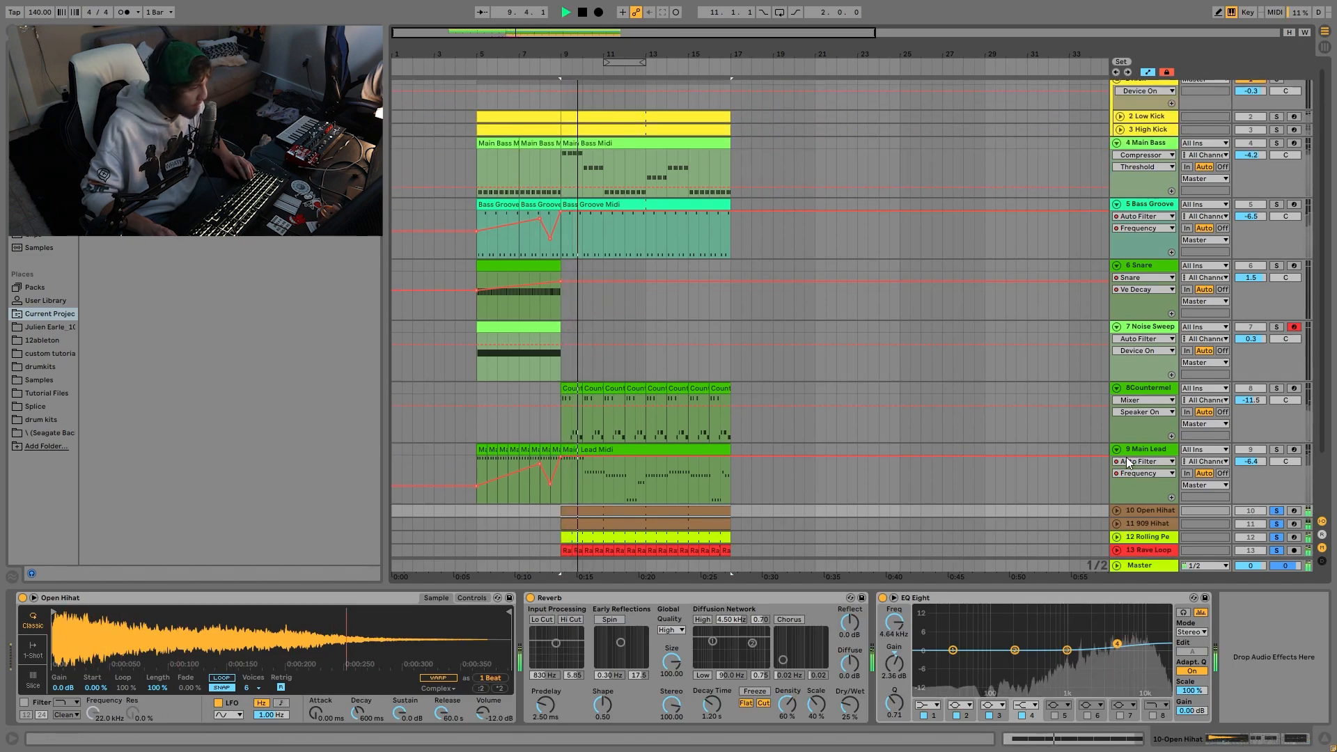
scroll(1126, 457, down, 3)
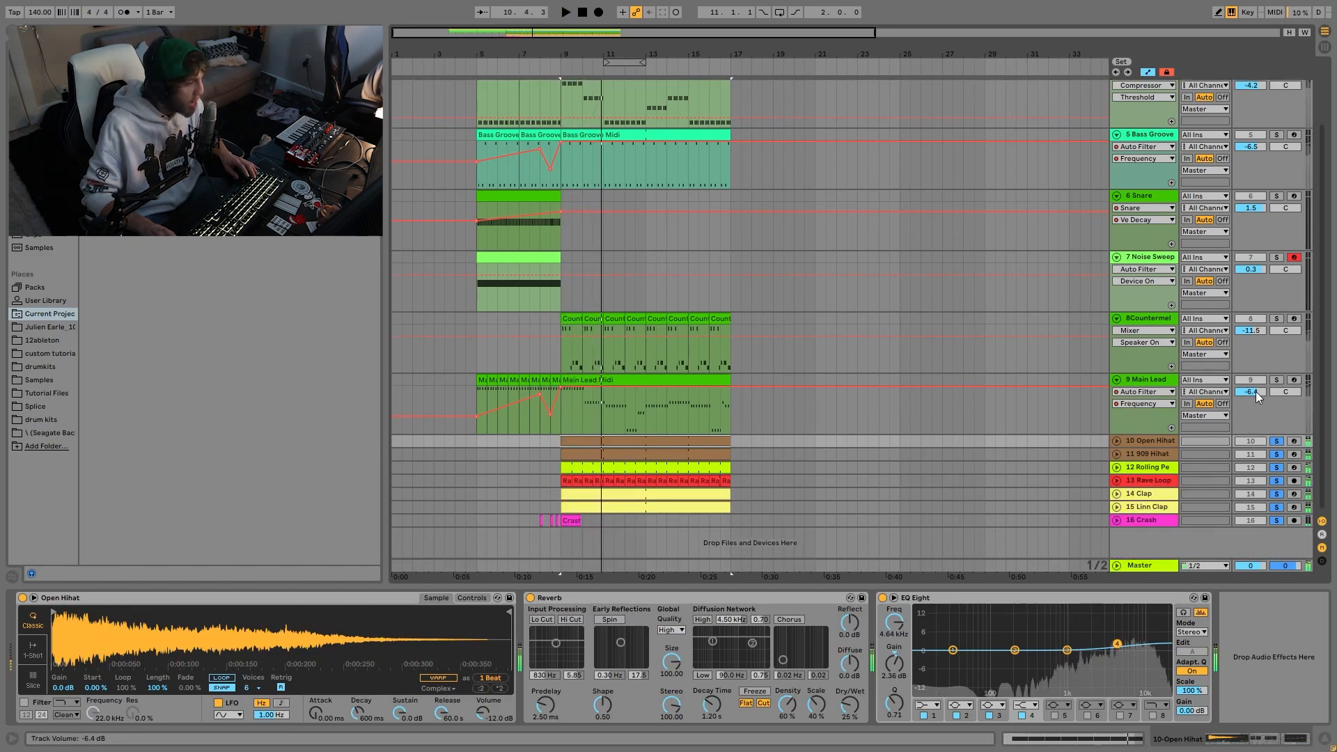
key(space)
Audition the percussion with the Main Lead, swap the lead for Bass Groove and Main Bass, and clear the bass solos after stopping.
scroll(1225, 395, up, 3)
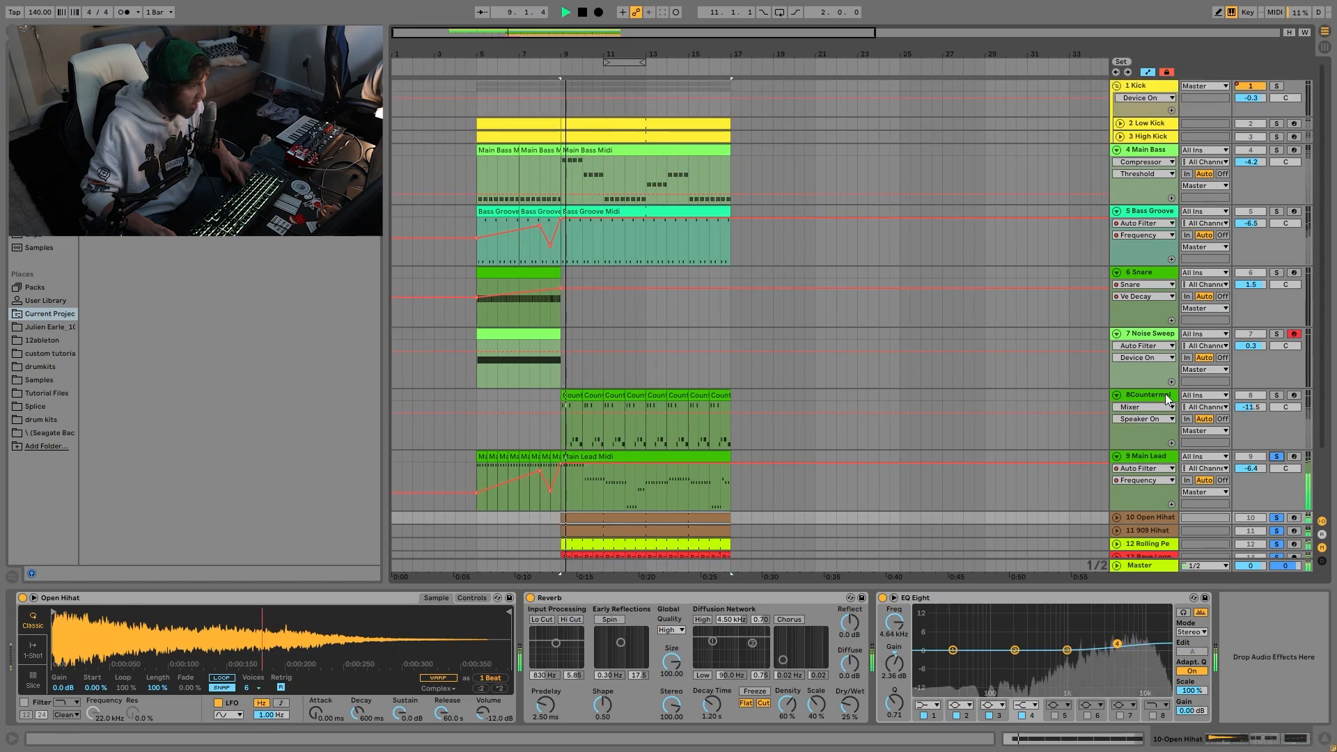
scroll(1253, 394, down, 1)
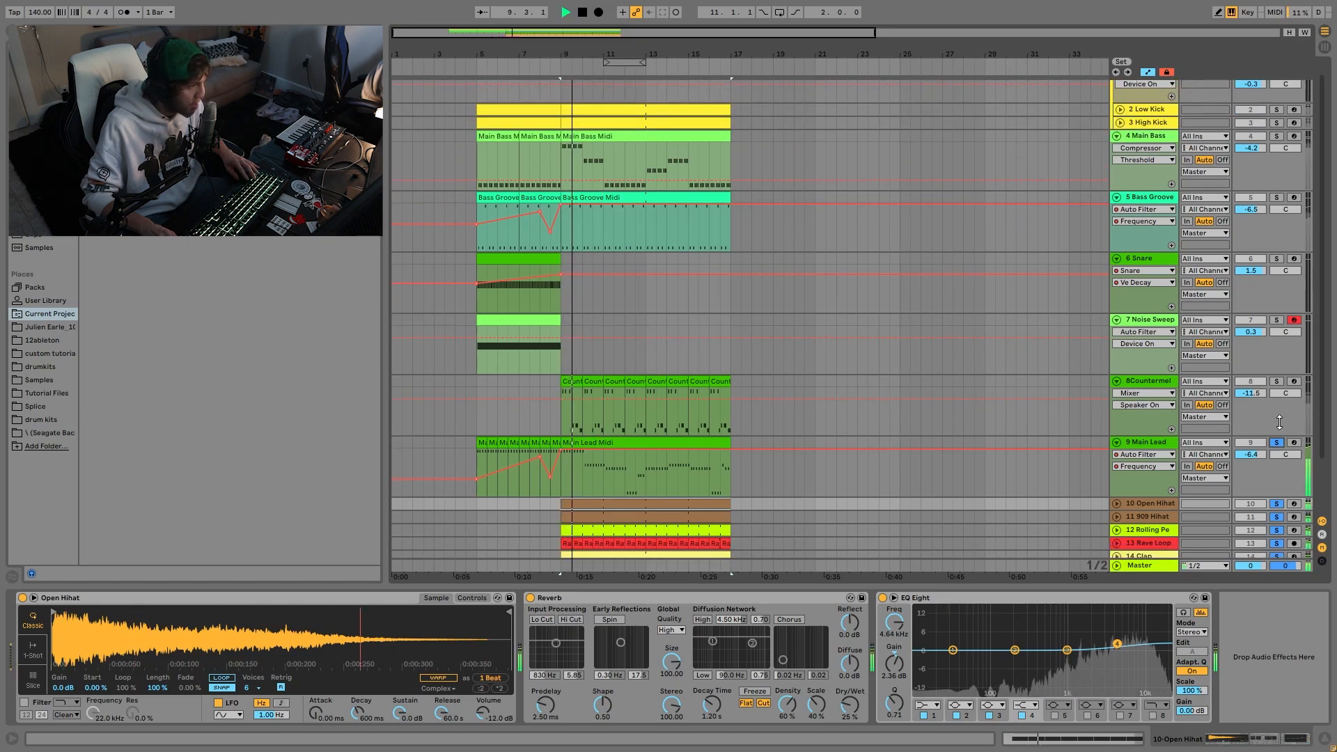
click(1277, 197)
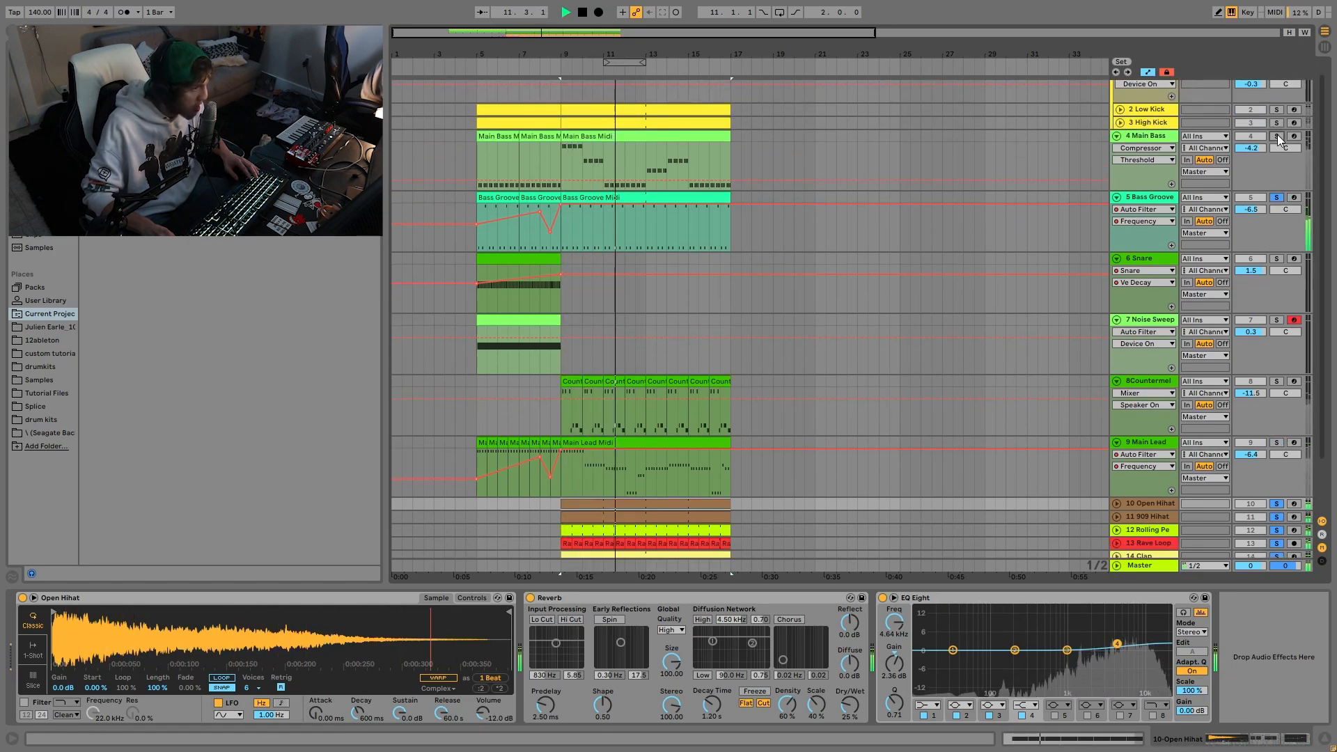
scroll(905, 202, down, 3)
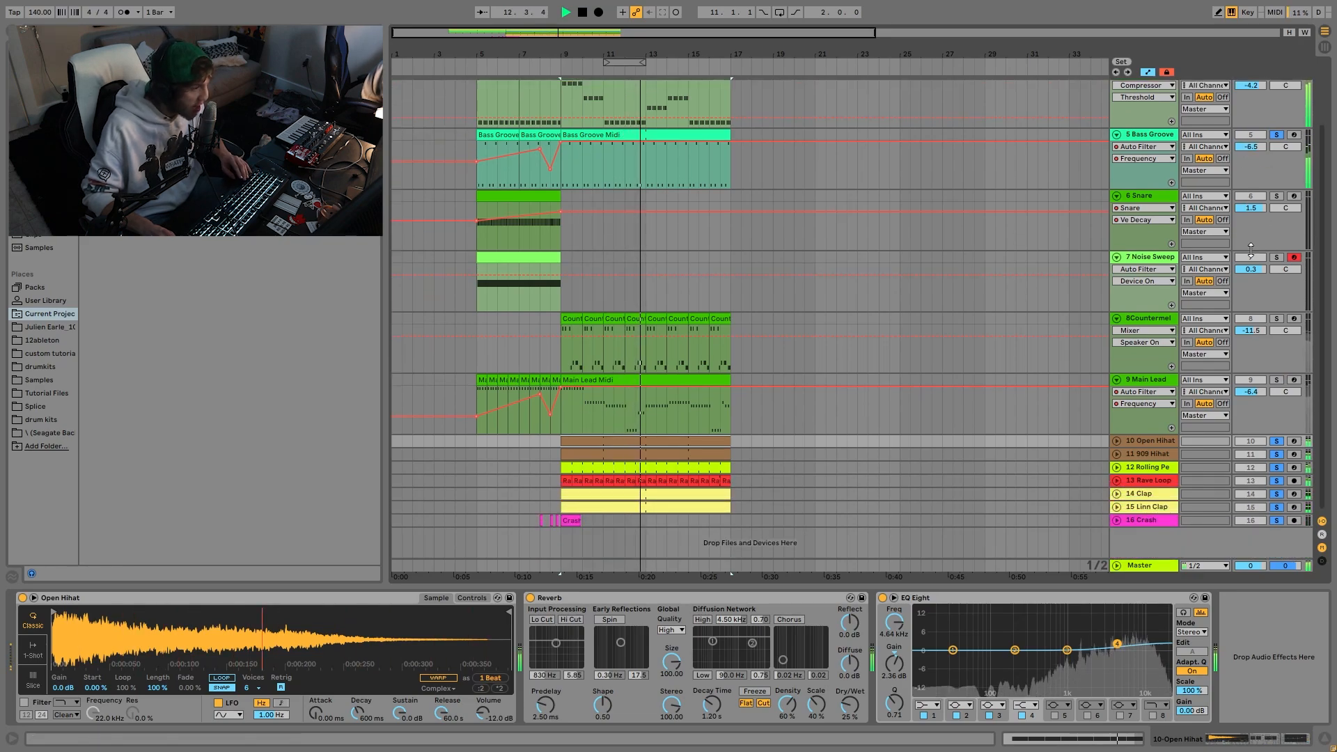
key(space)
scroll(1276, 144, up, 3)
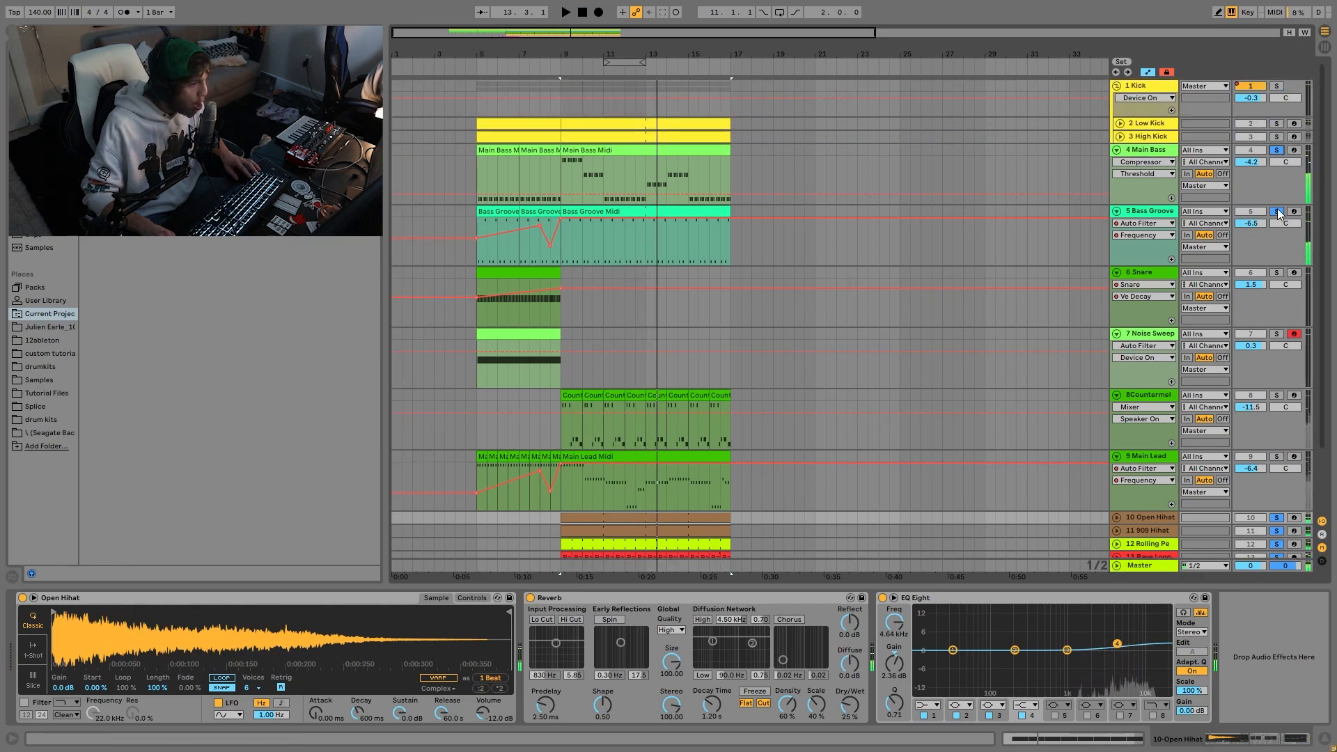
scroll(1280, 151, down, 3)
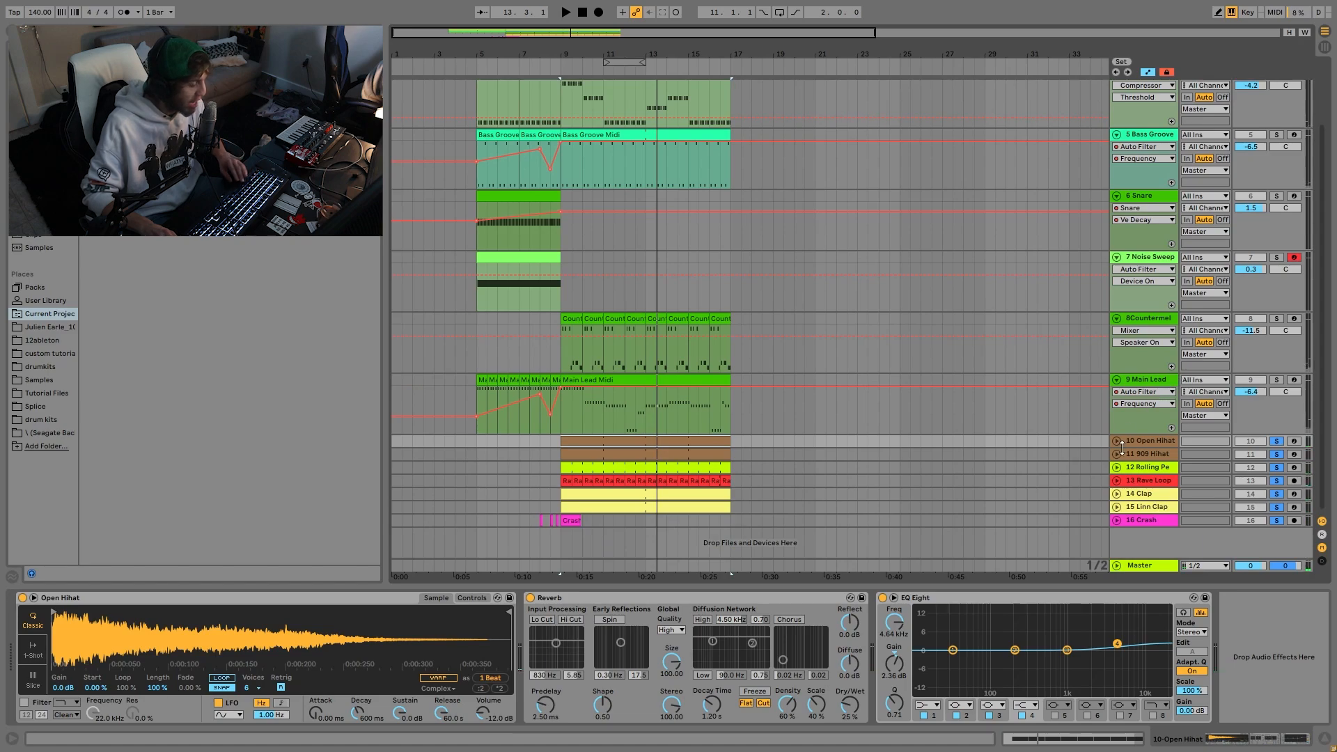
Replay the percussion group, reduce the solos to Open Hihat and 909 Hihat, and unfold both tracks while auditioning them.
key(space)
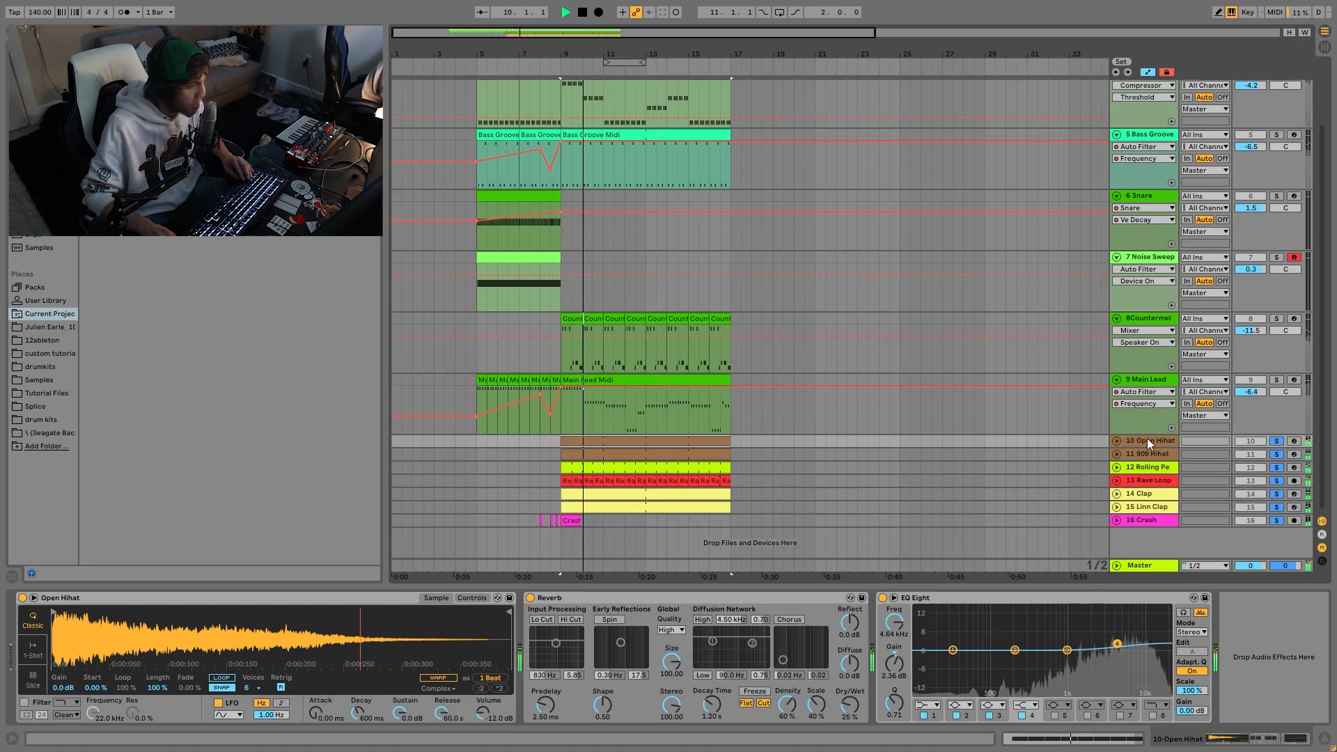
key(space)
click(1276, 441)
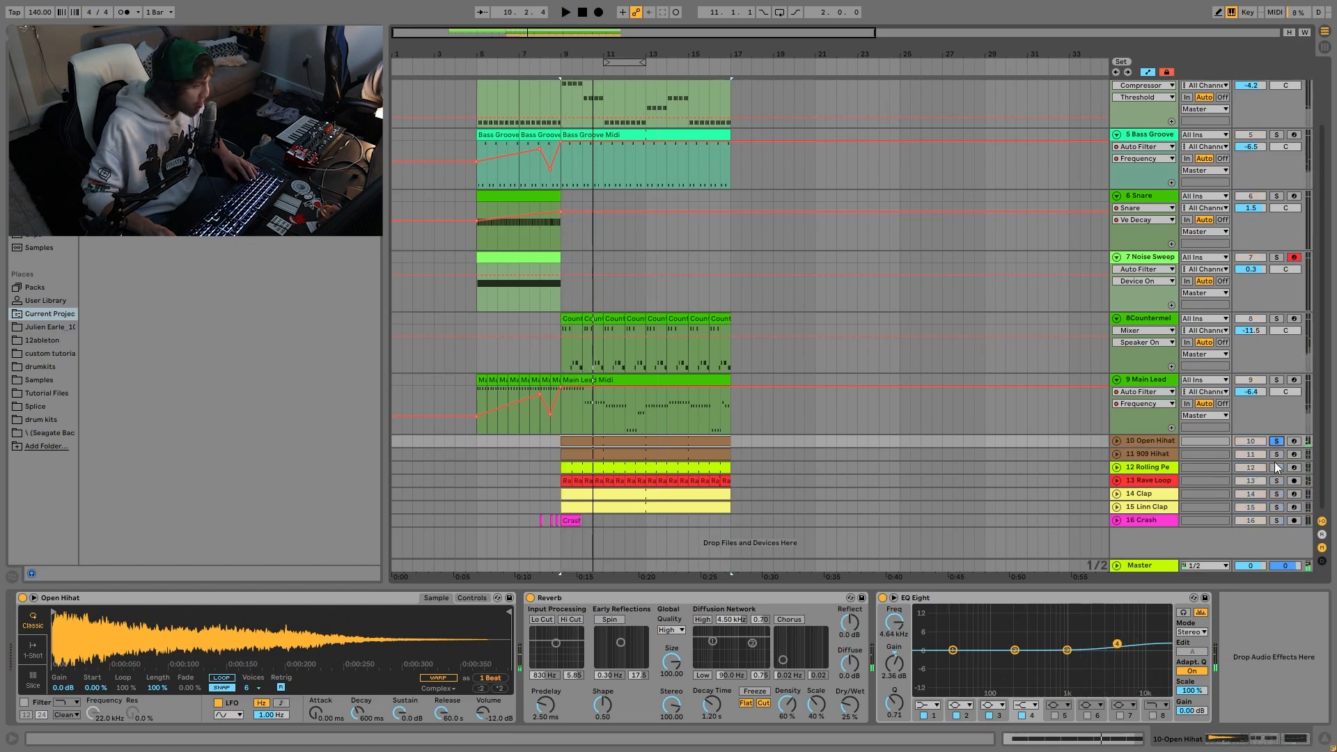
key(space)
click(1116, 453)
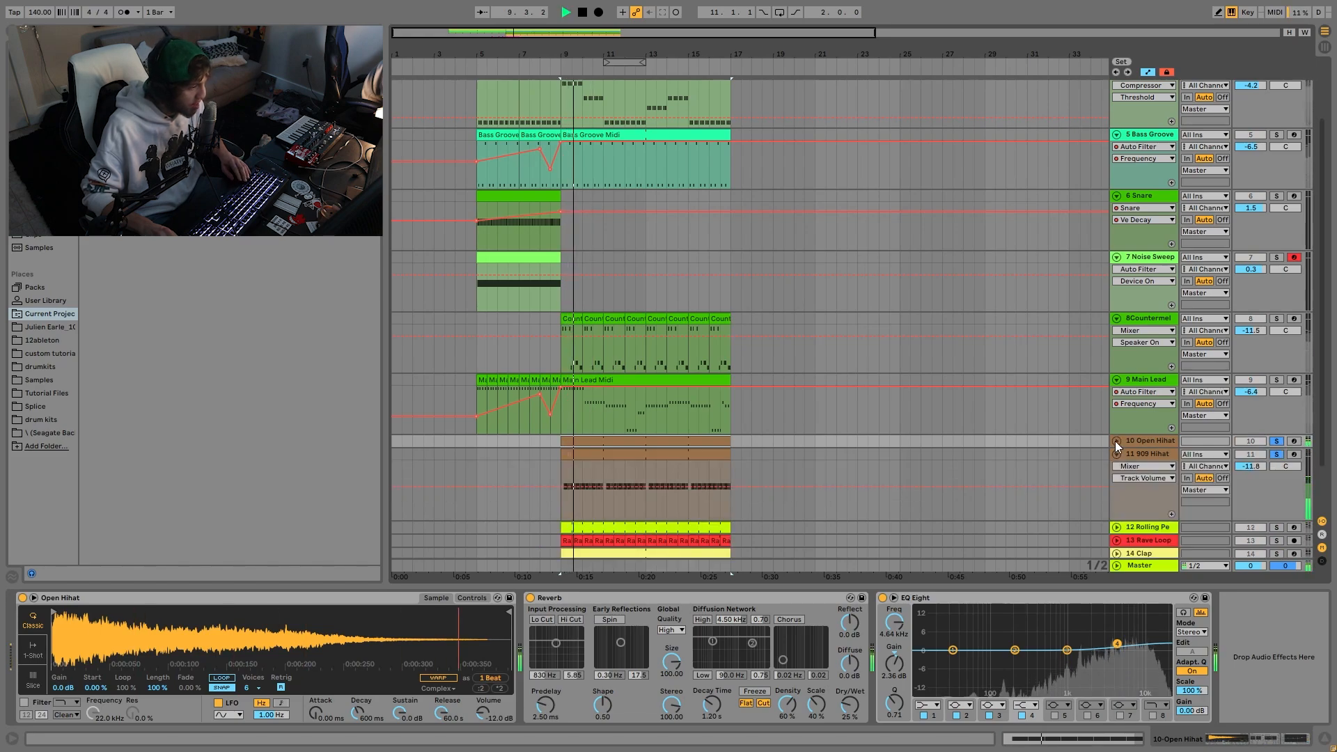
click(1116, 441)
key(space)
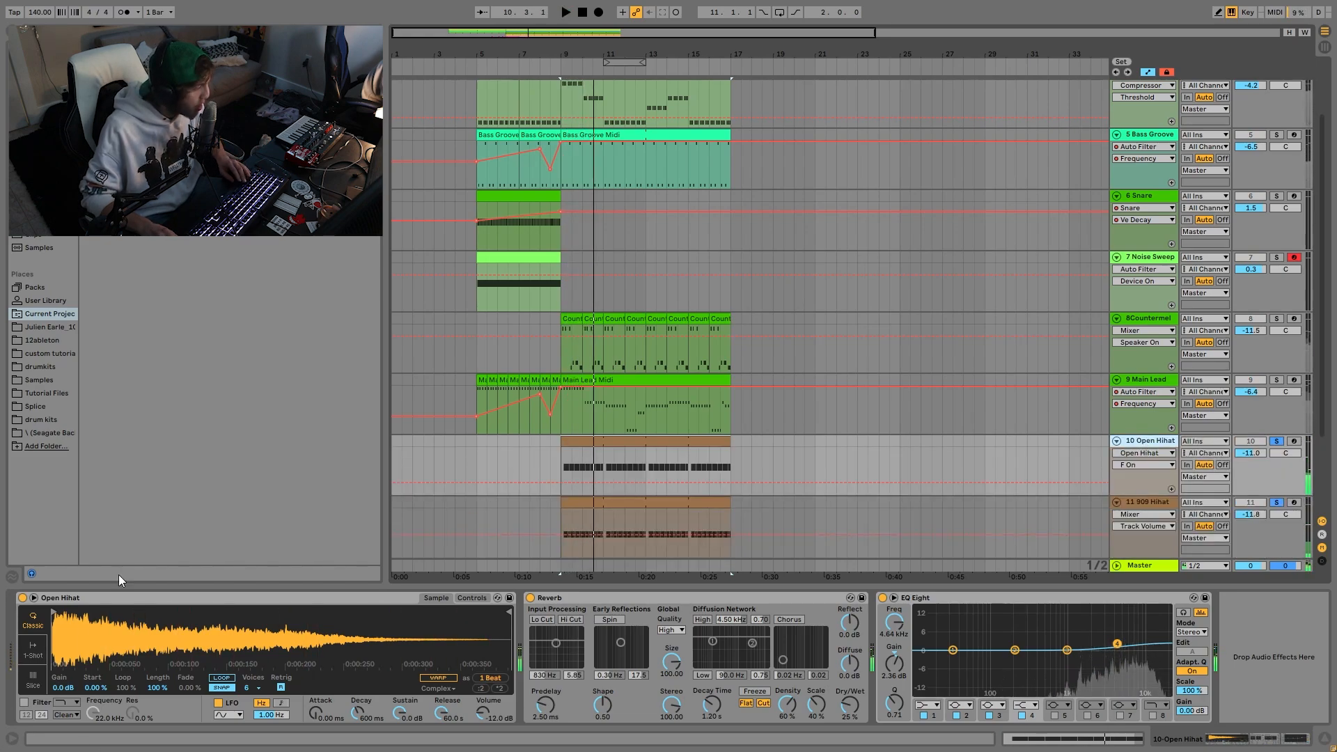
Play both hihats from bar 9, view the 909 Hihat sampler, and compare the pattern with Open Hihat's solo off and on.
key(space)
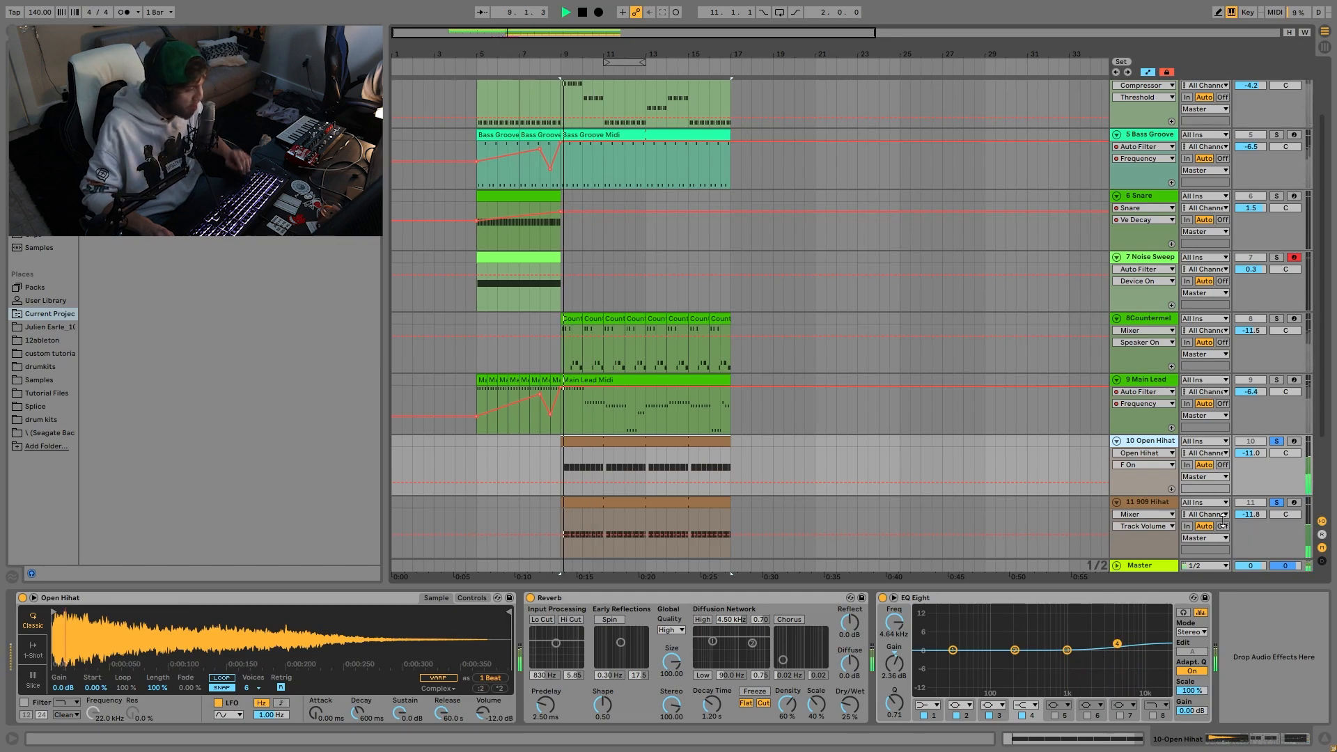
click(1139, 503)
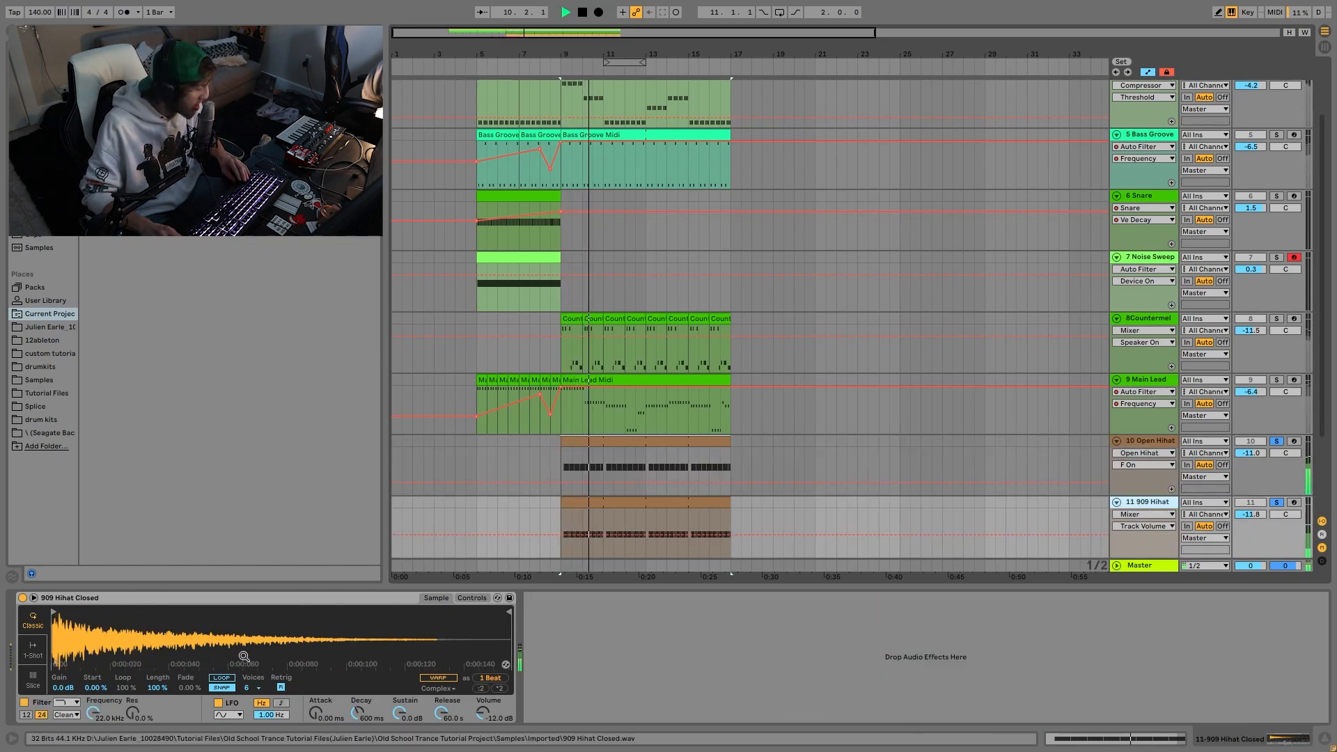
click(626, 502)
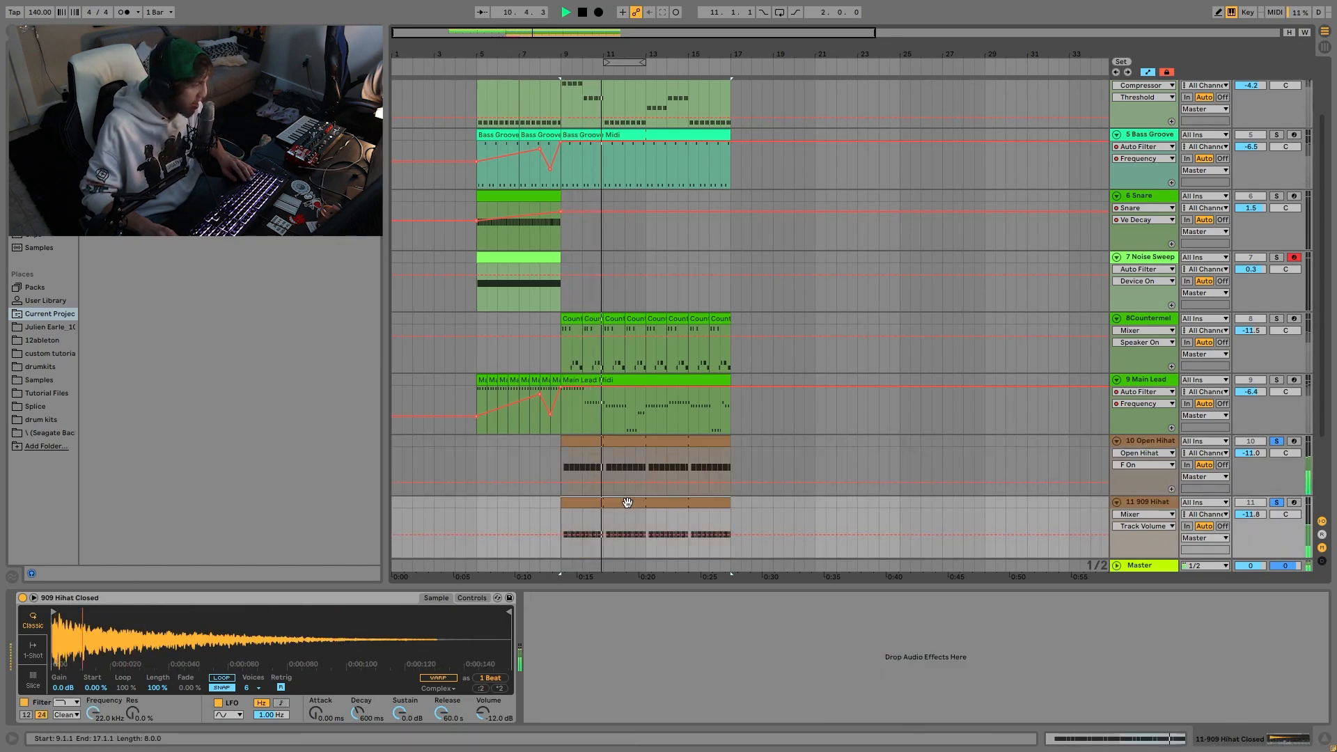
click(1276, 442)
click(1277, 441)
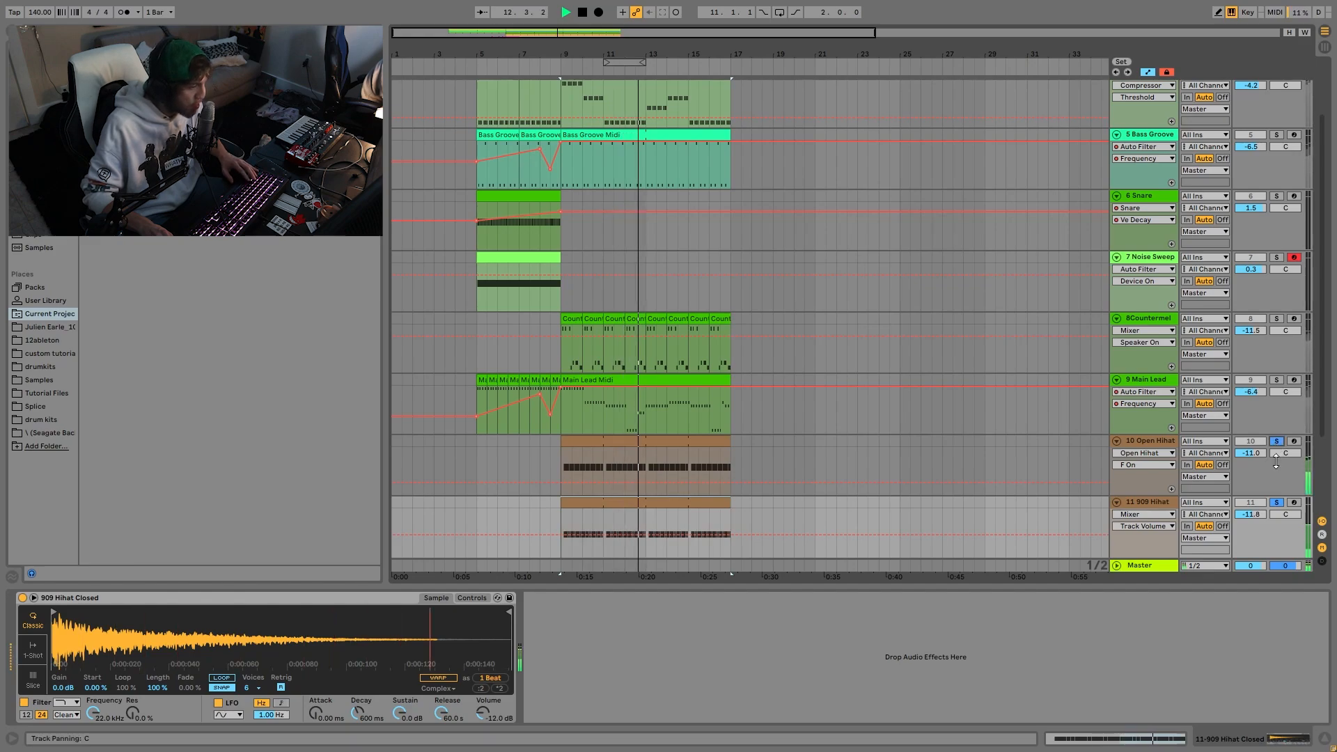
scroll(1265, 482, down, 2)
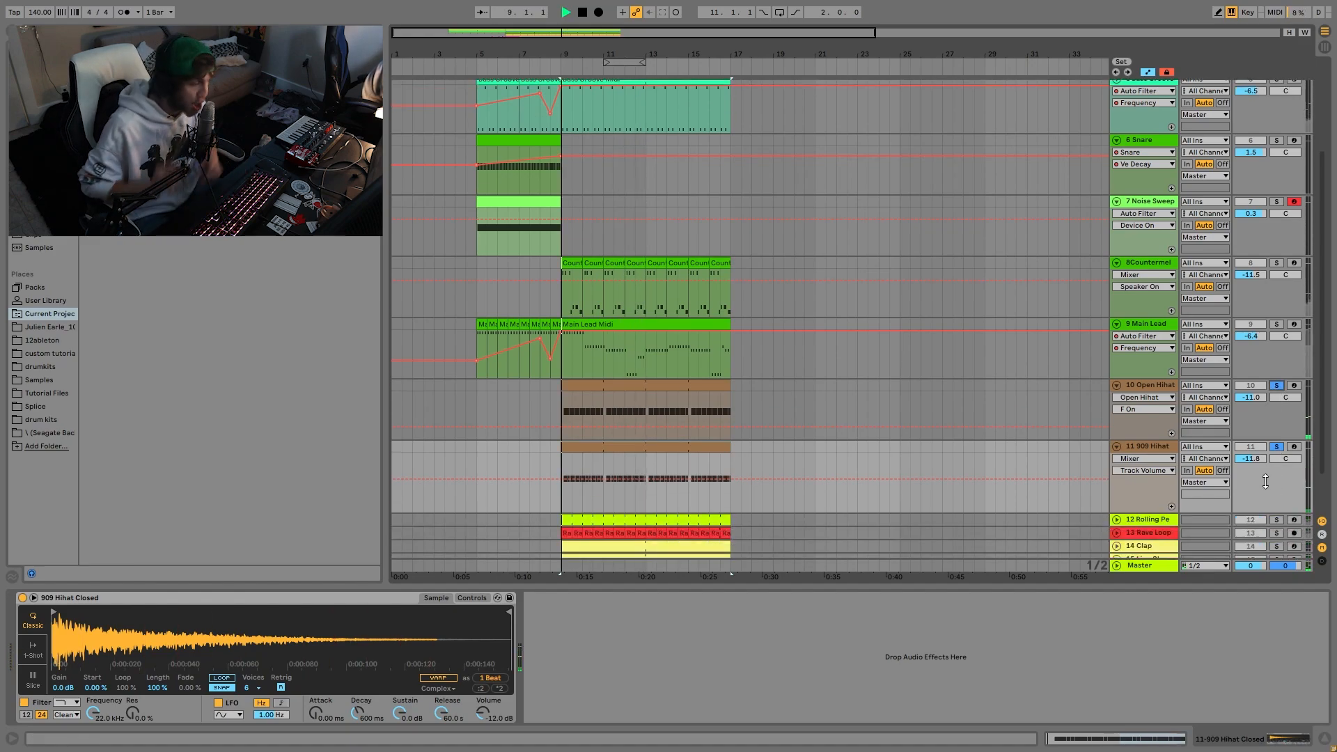
Solo and unfold the Rolling Percussion track, audition it while examining its Drum Rack samples, and stop playback.
key(space)
scroll(1266, 481, down, 2)
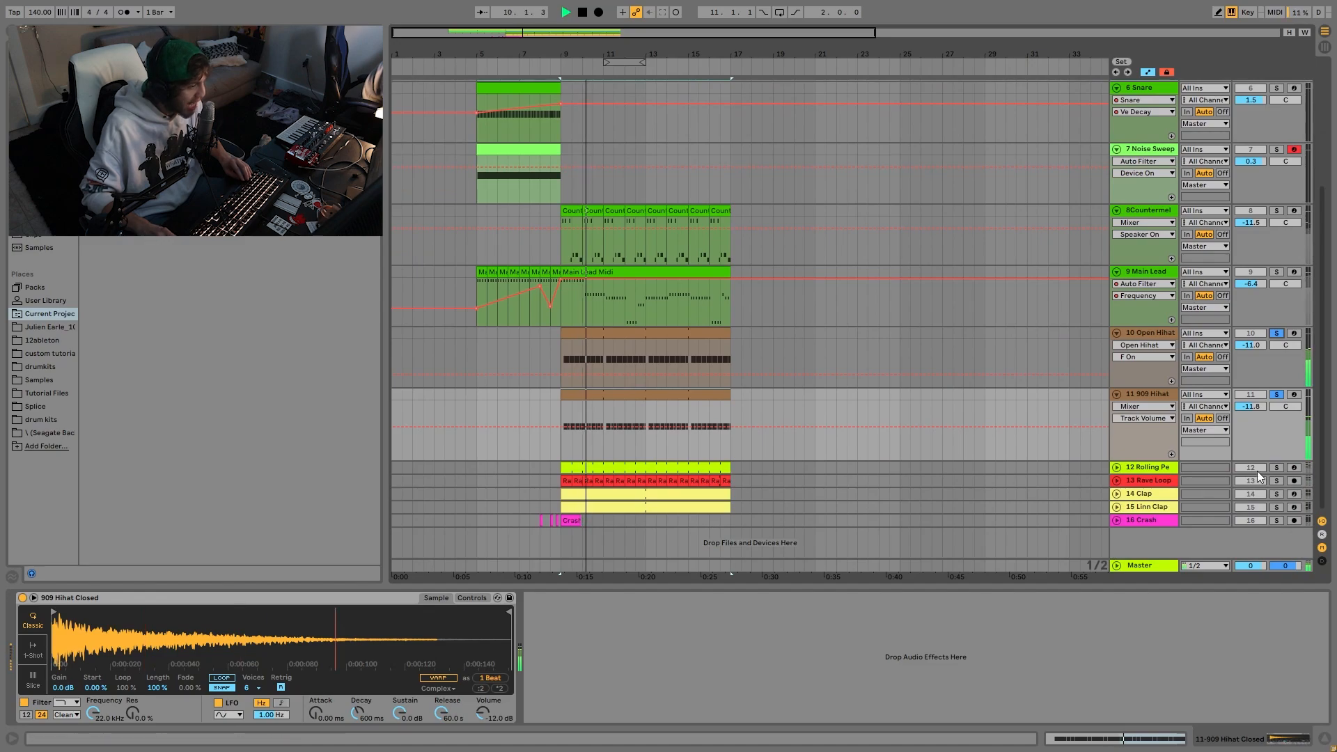
click(1277, 467)
click(1142, 466)
click(1116, 467)
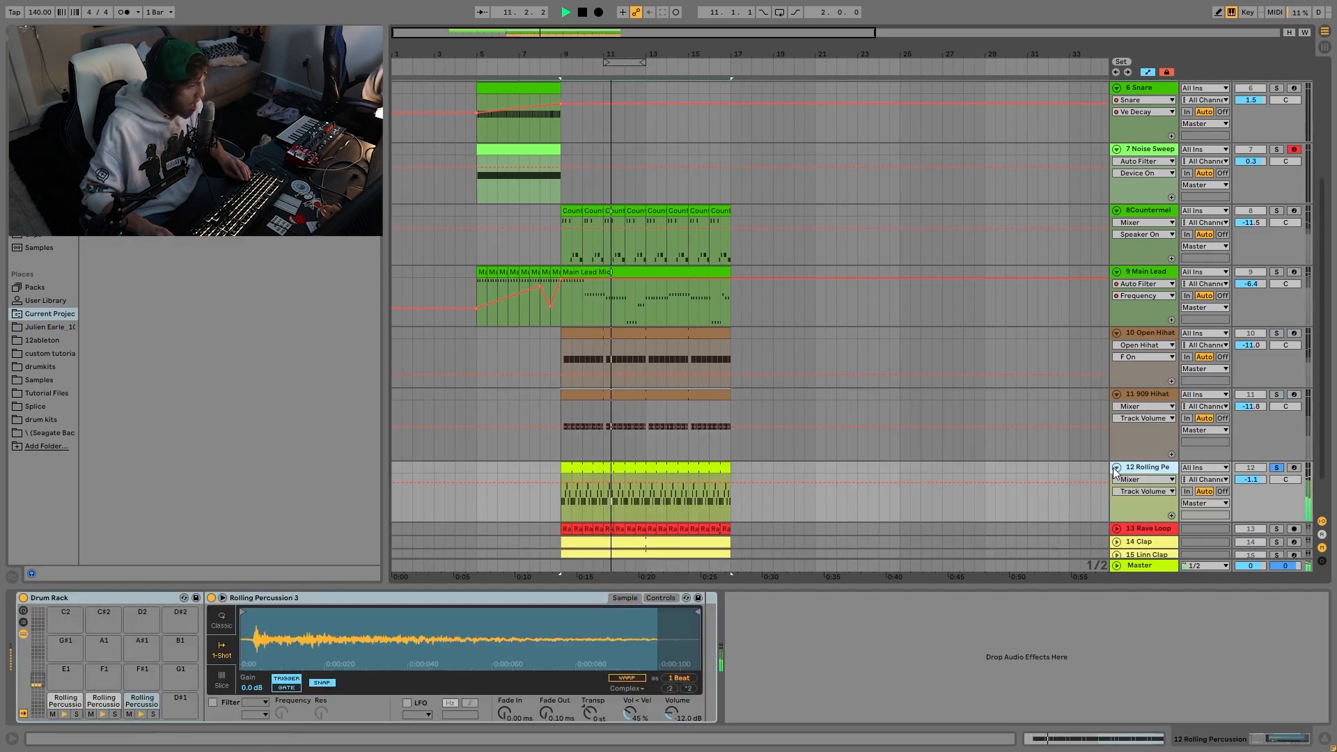
scroll(1108, 467, down, 2)
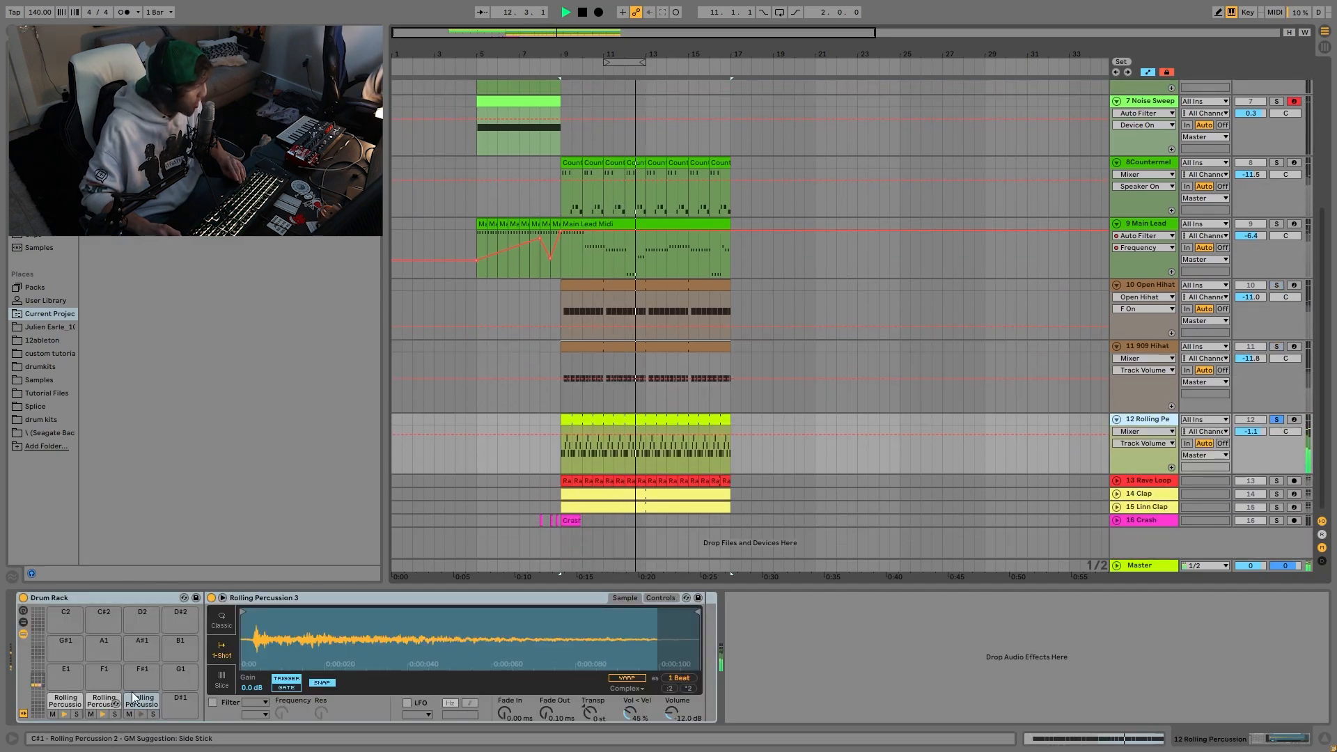
key(space)
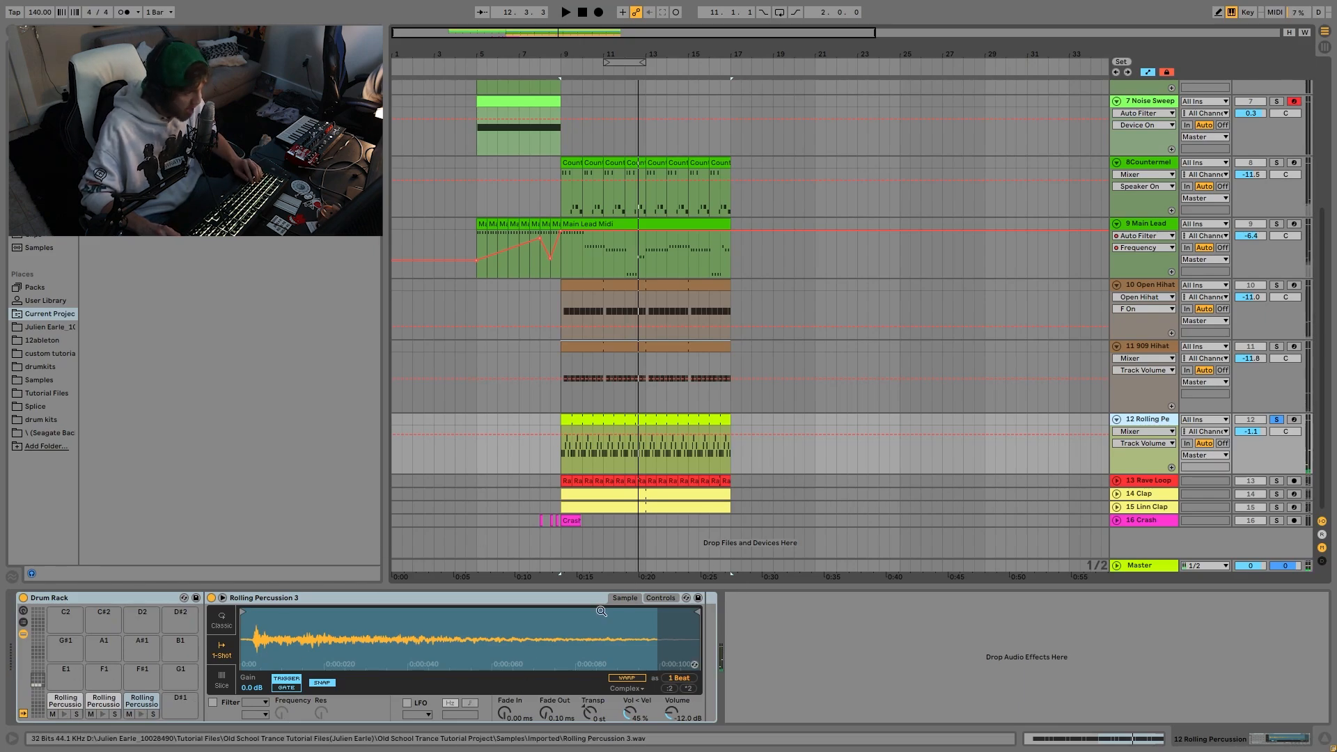
Play from bar 9 with Kick, Bass Groove and Main Bass soloed alongside the Rolling Percussion.
scroll(1278, 289, up, 3)
scroll(1278, 290, up, 5)
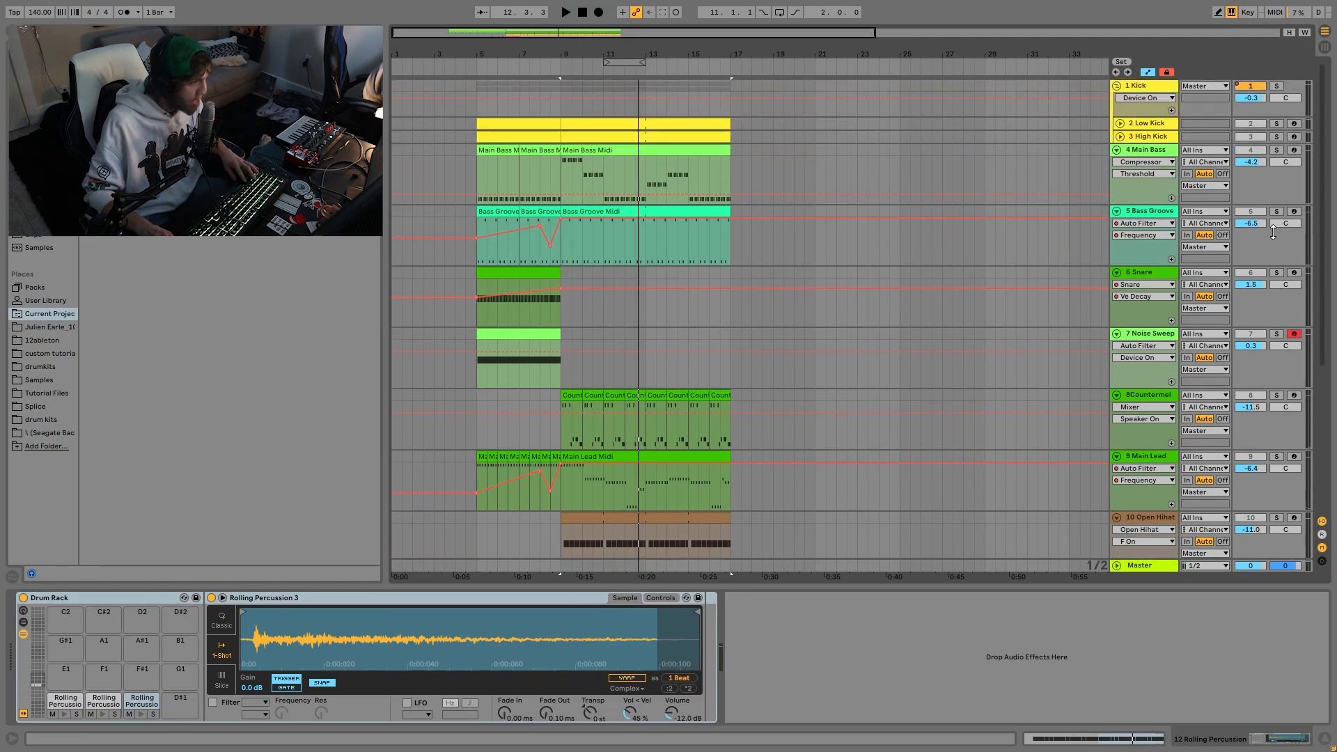
ctrl+click(1276, 87)
key(space)
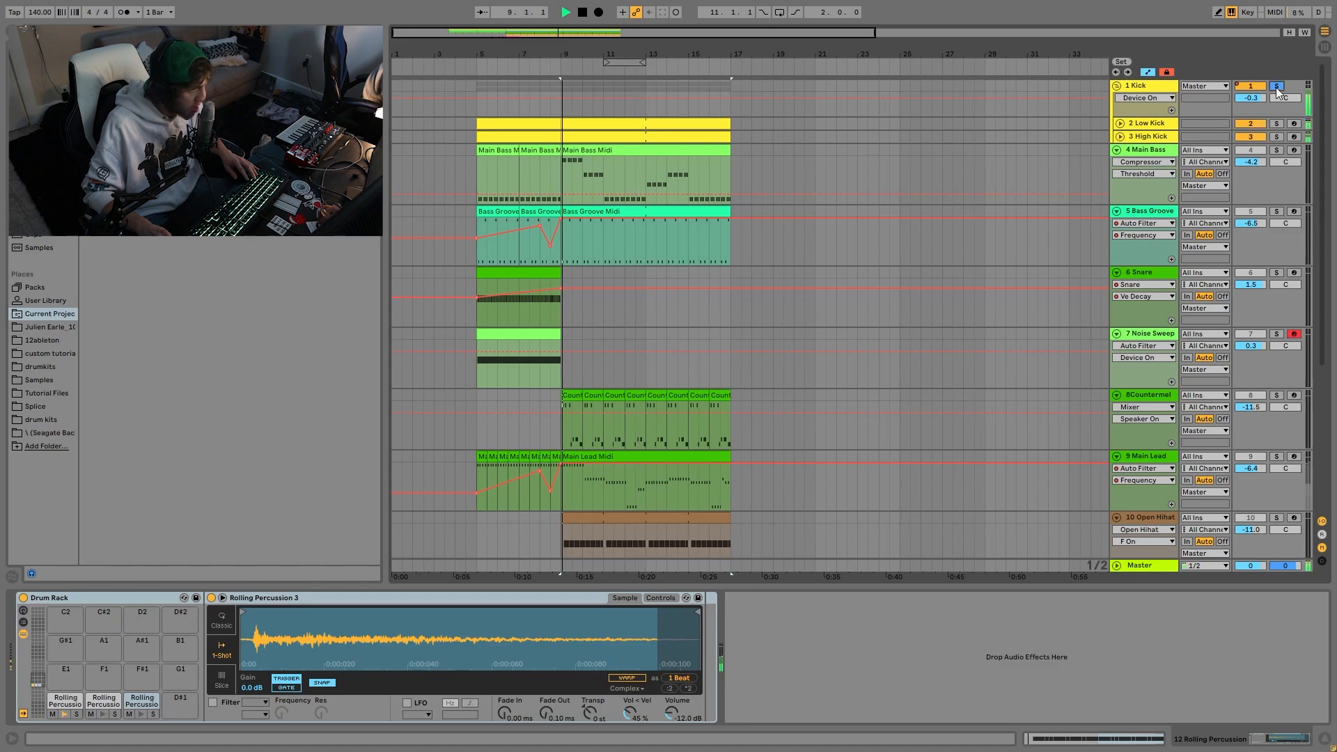
ctrl+click(1276, 212)
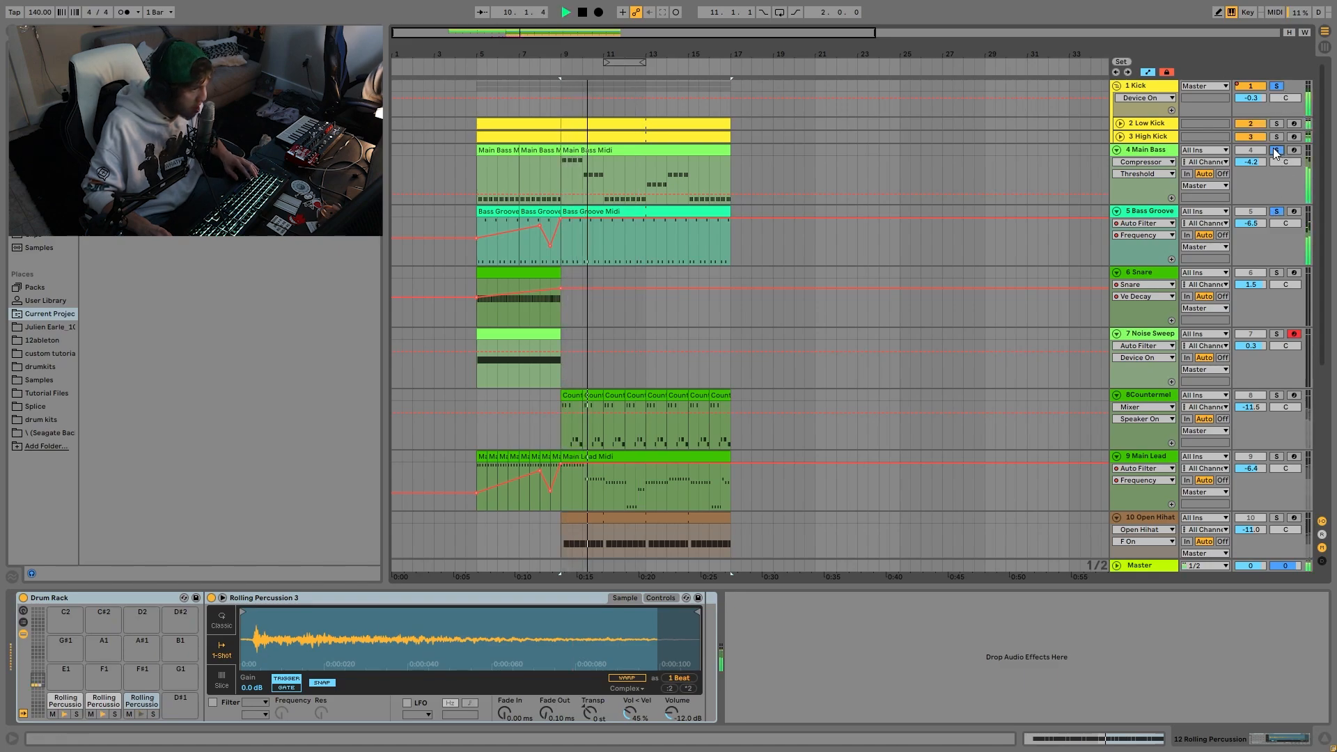
Loop bars 9 to 17 around the Rolling Percussion clips while auditioning the soloed track, and stop playback.
scroll(1188, 241, down, 8)
scroll(1188, 240, down, 1)
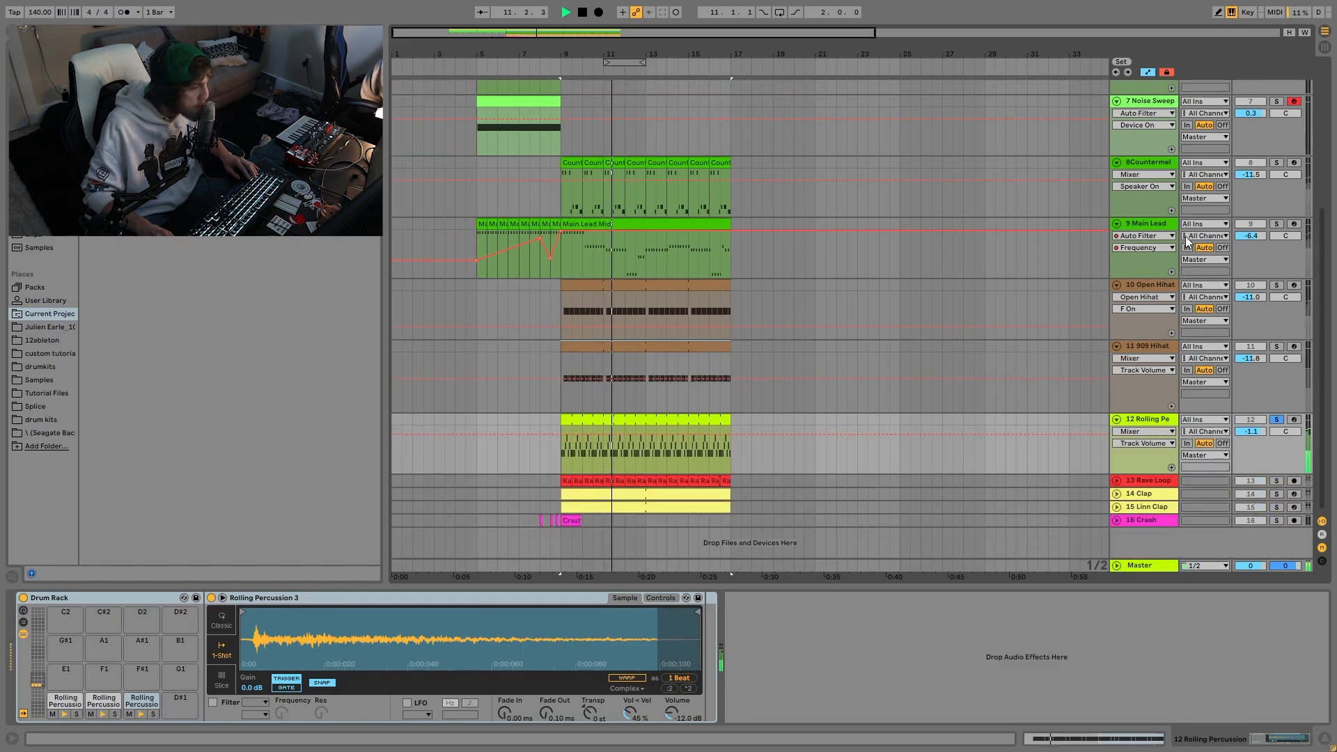
click(612, 415)
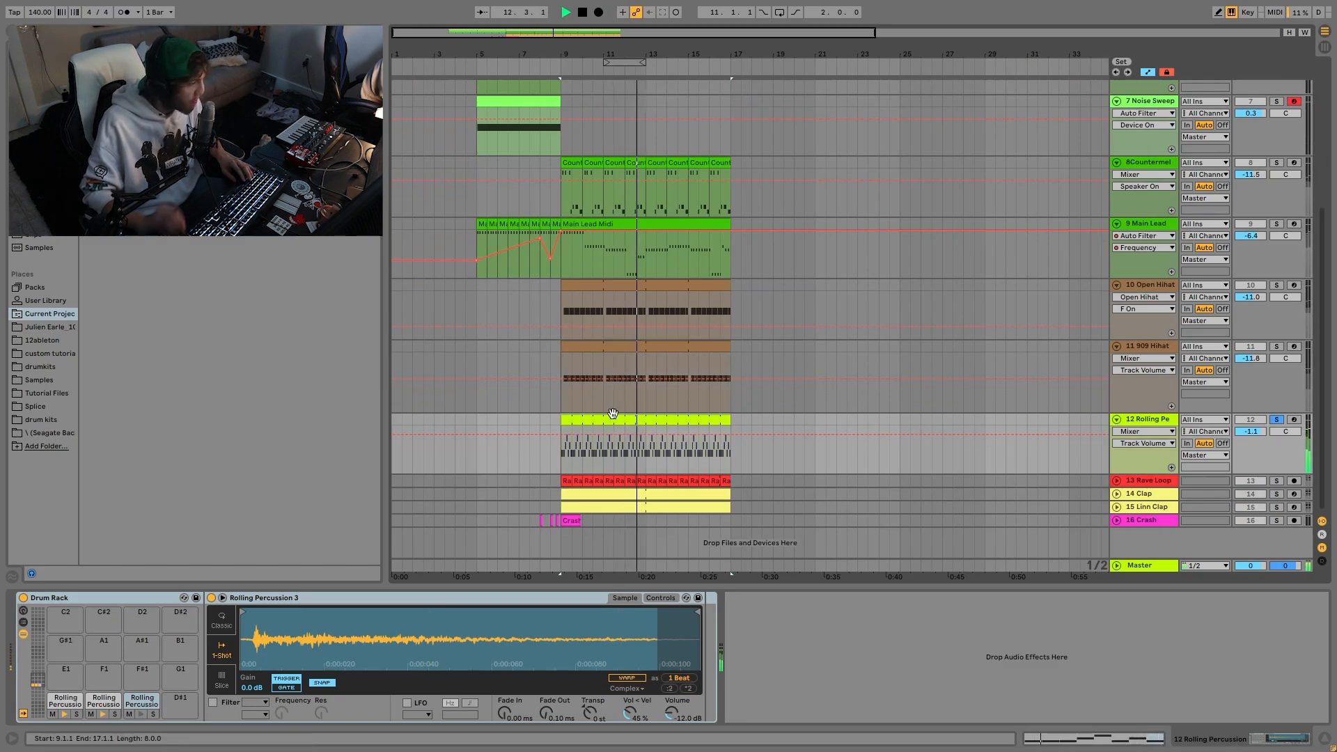
key(ctrl+l)
key(space)
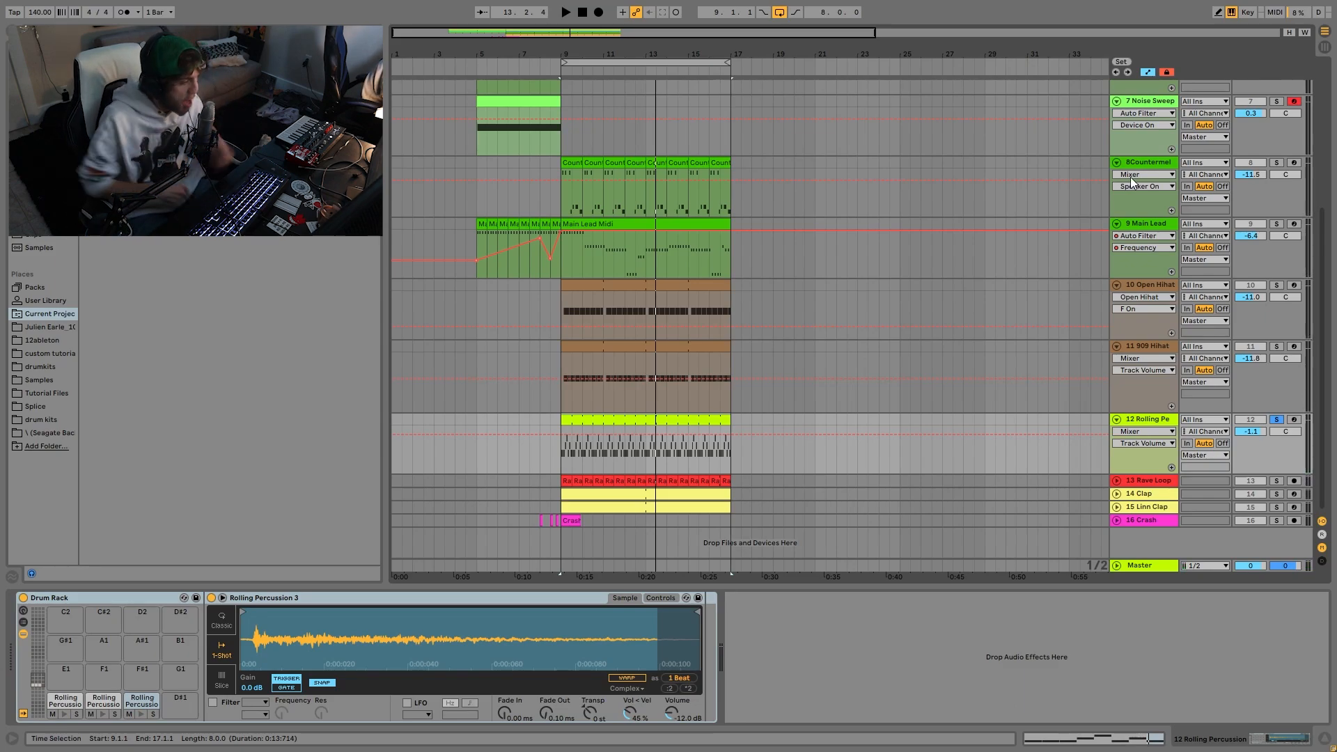
Replay the soloed Rolling Percussion track from the loop start at bar 9.
key(space)
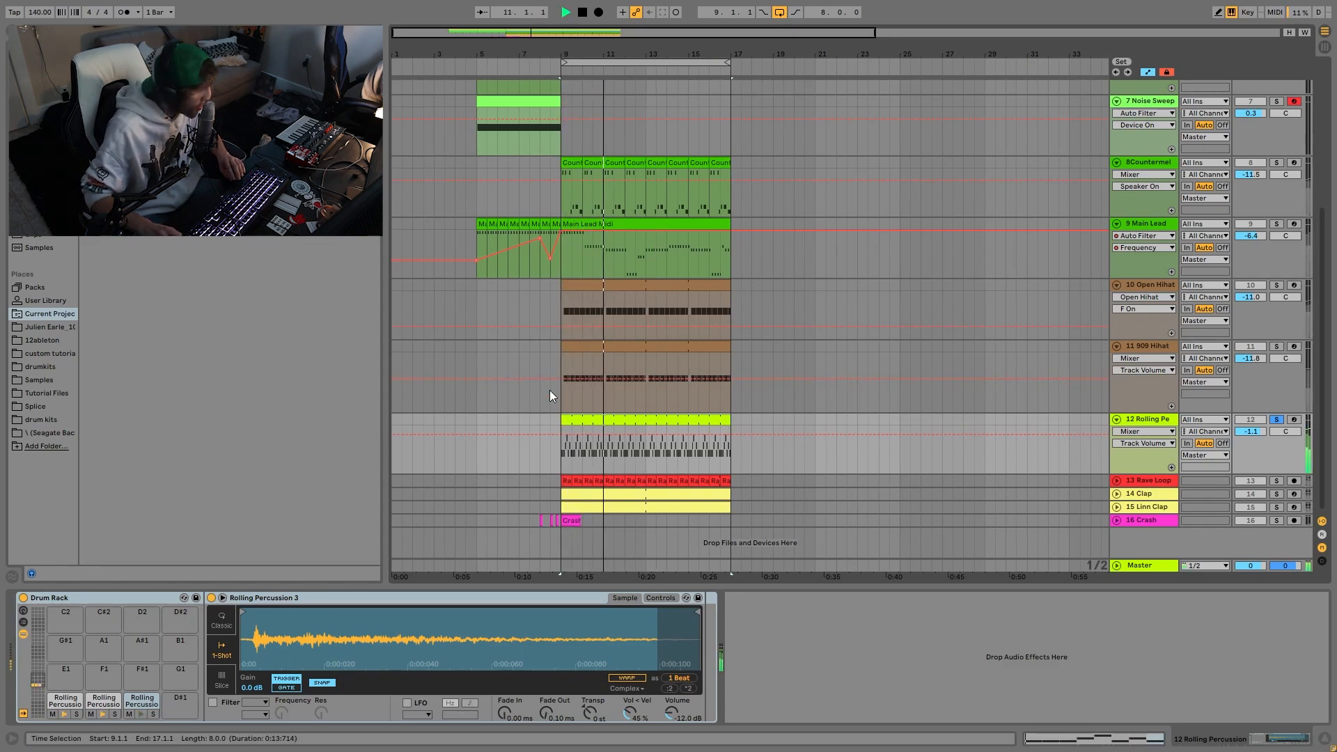
key(space)
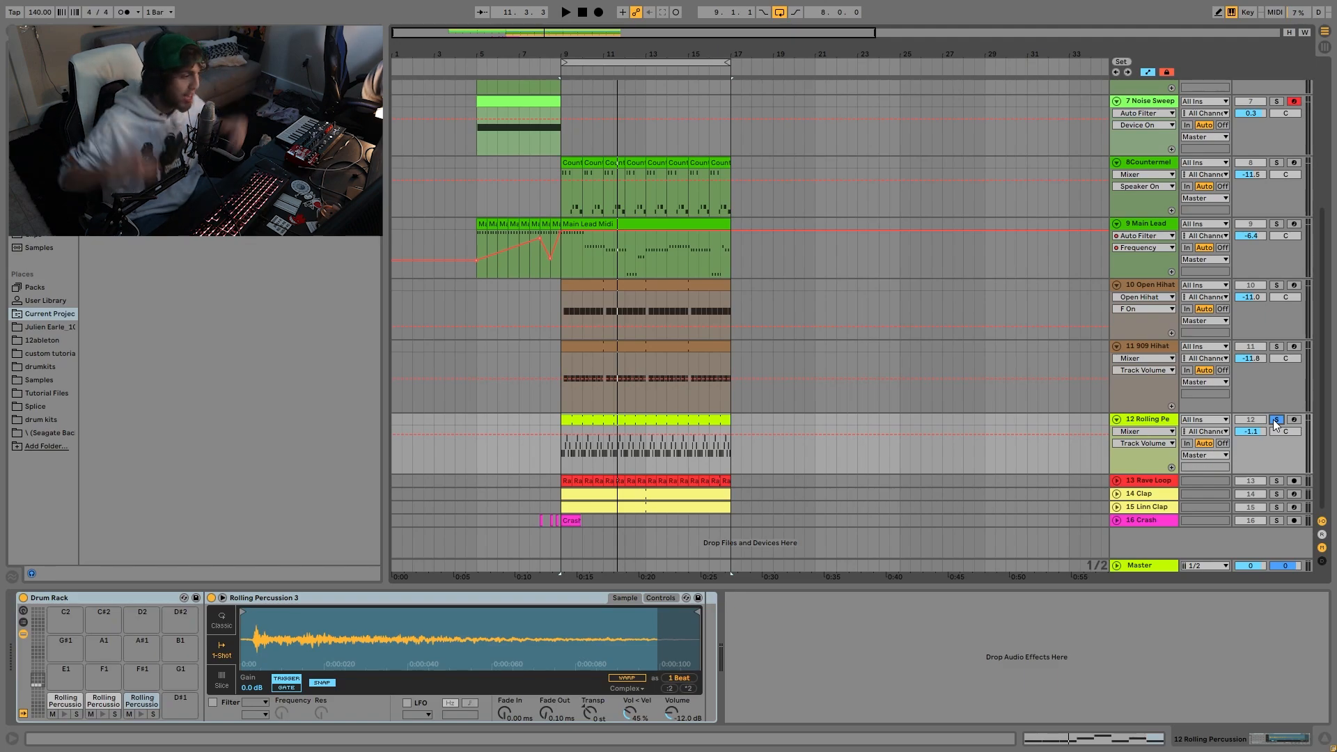
key(space)
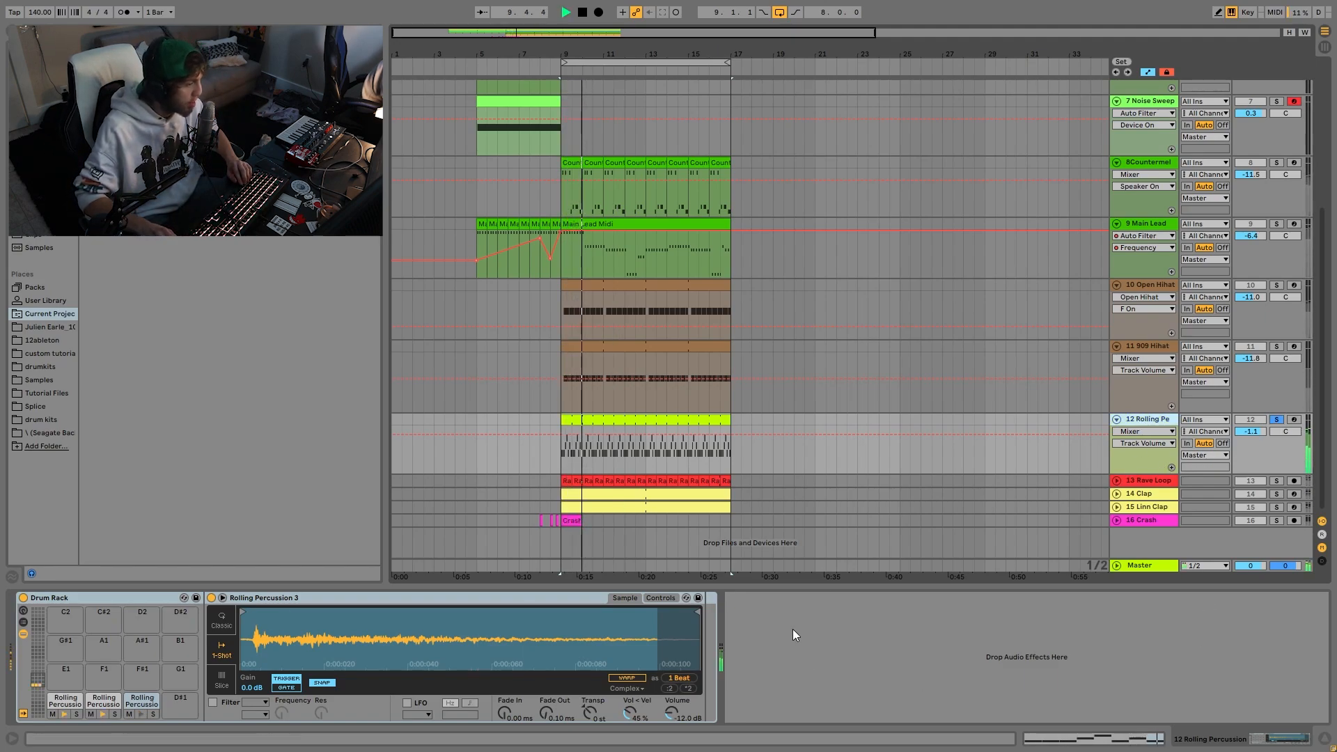
Solo and unfold the Rave Loop track, view its Auto Filter, and audition the loop from bar 9.
click(1148, 481)
click(1116, 481)
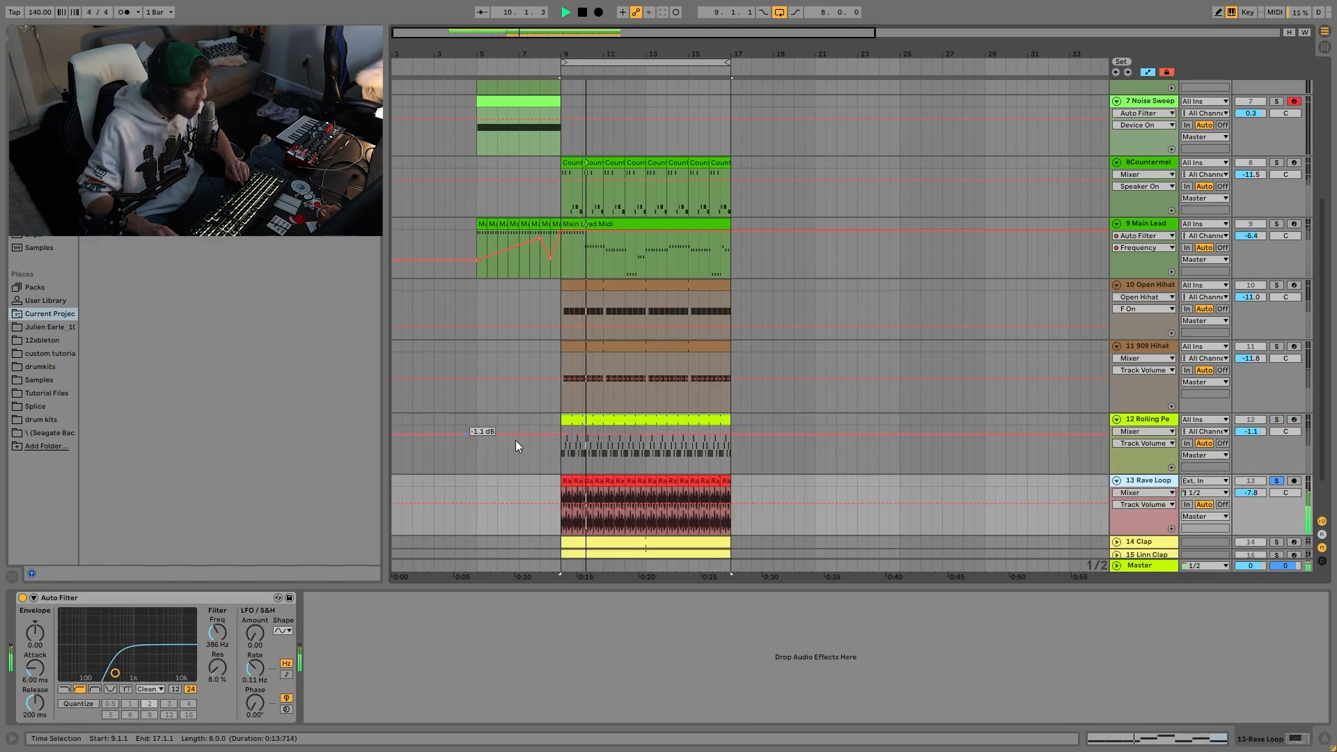
click(567, 493)
key(space)
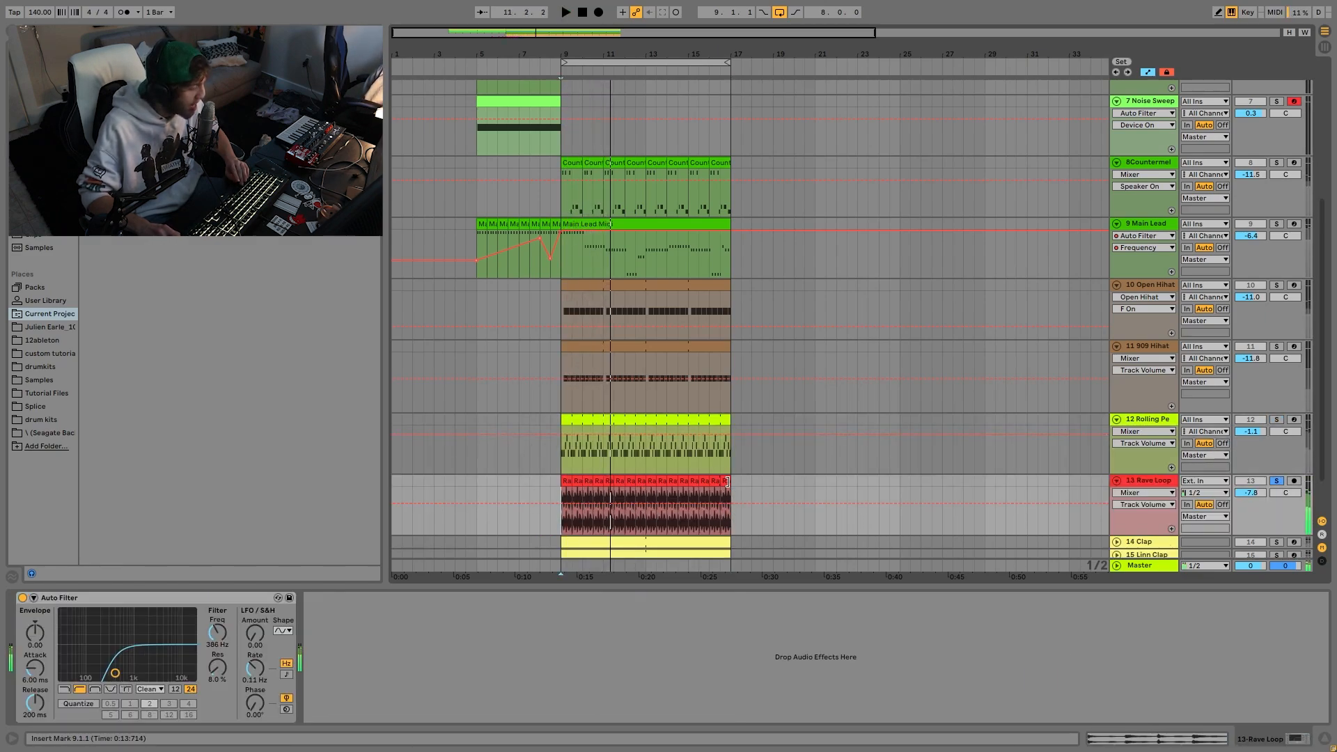
key(space)
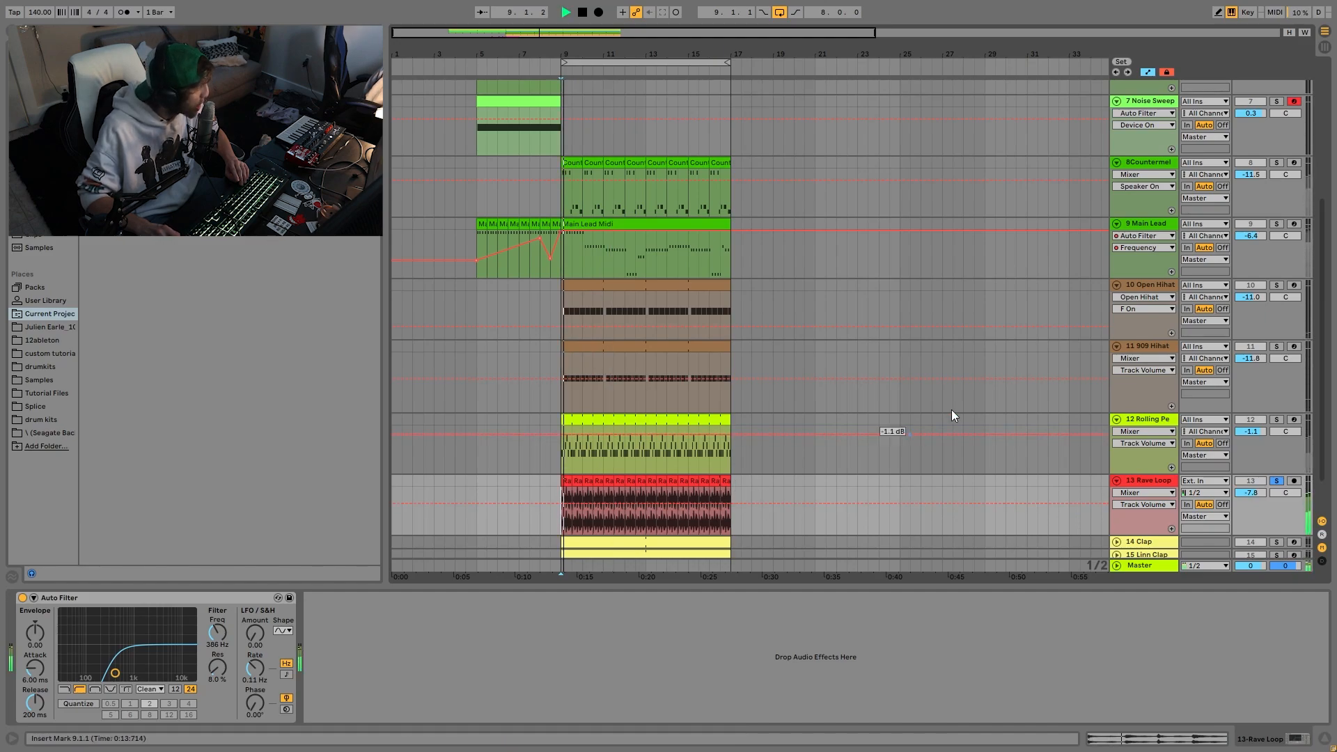
Add Rolling Percussion to the soloed Rave Loop to hear both together, and remove its solo.
click(1276, 419)
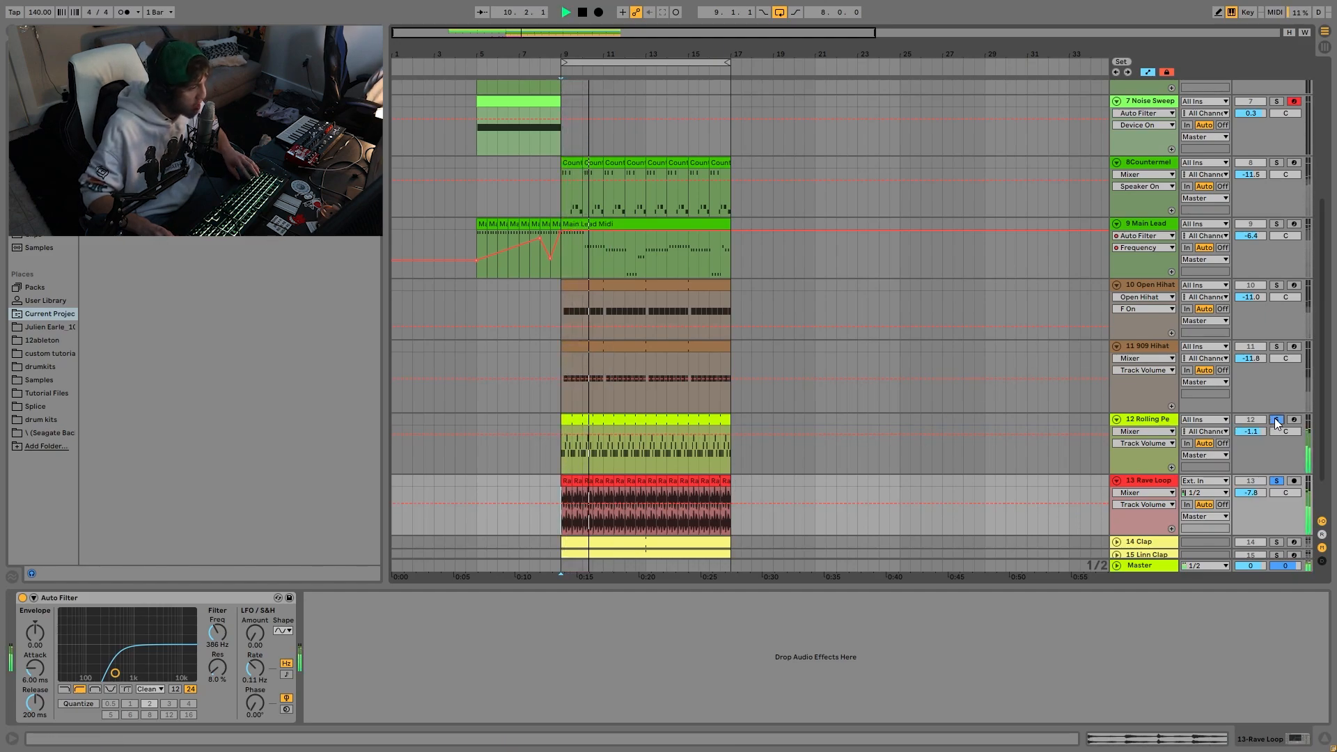
scroll(1276, 423, down, 3)
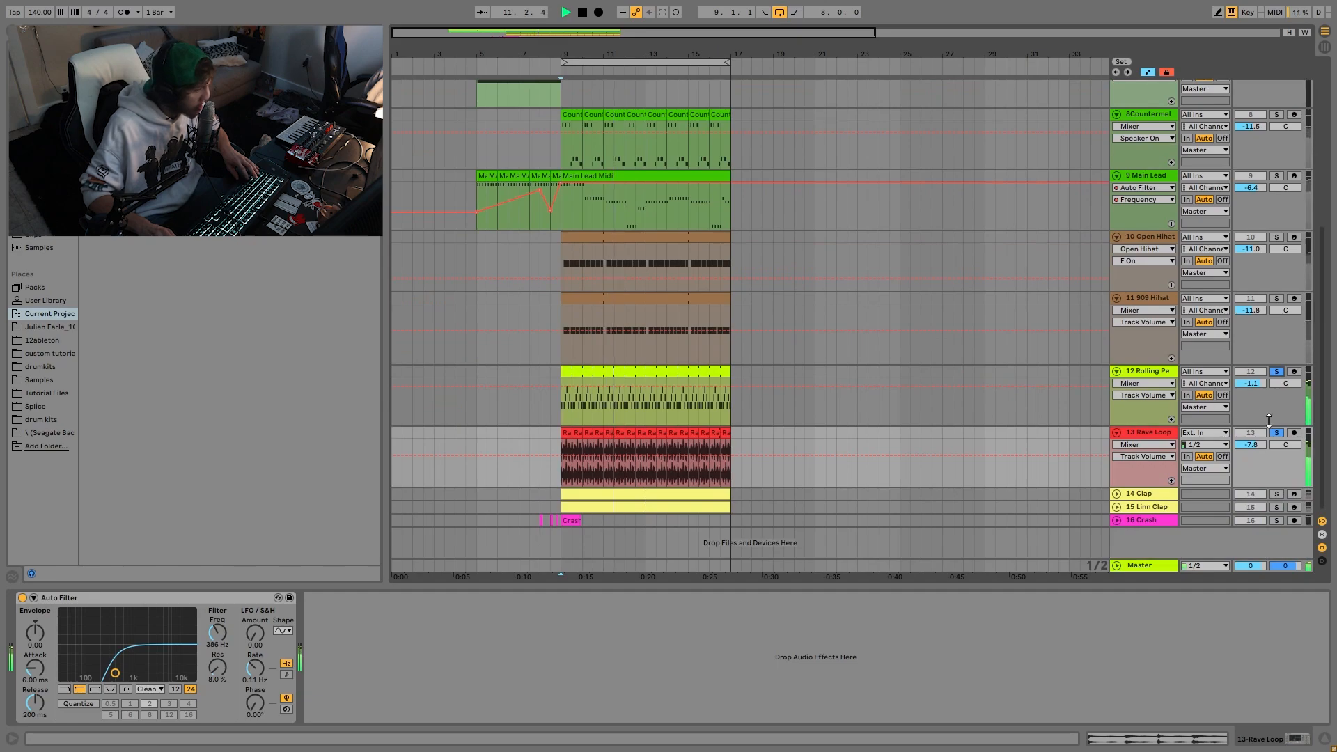
click(1274, 373)
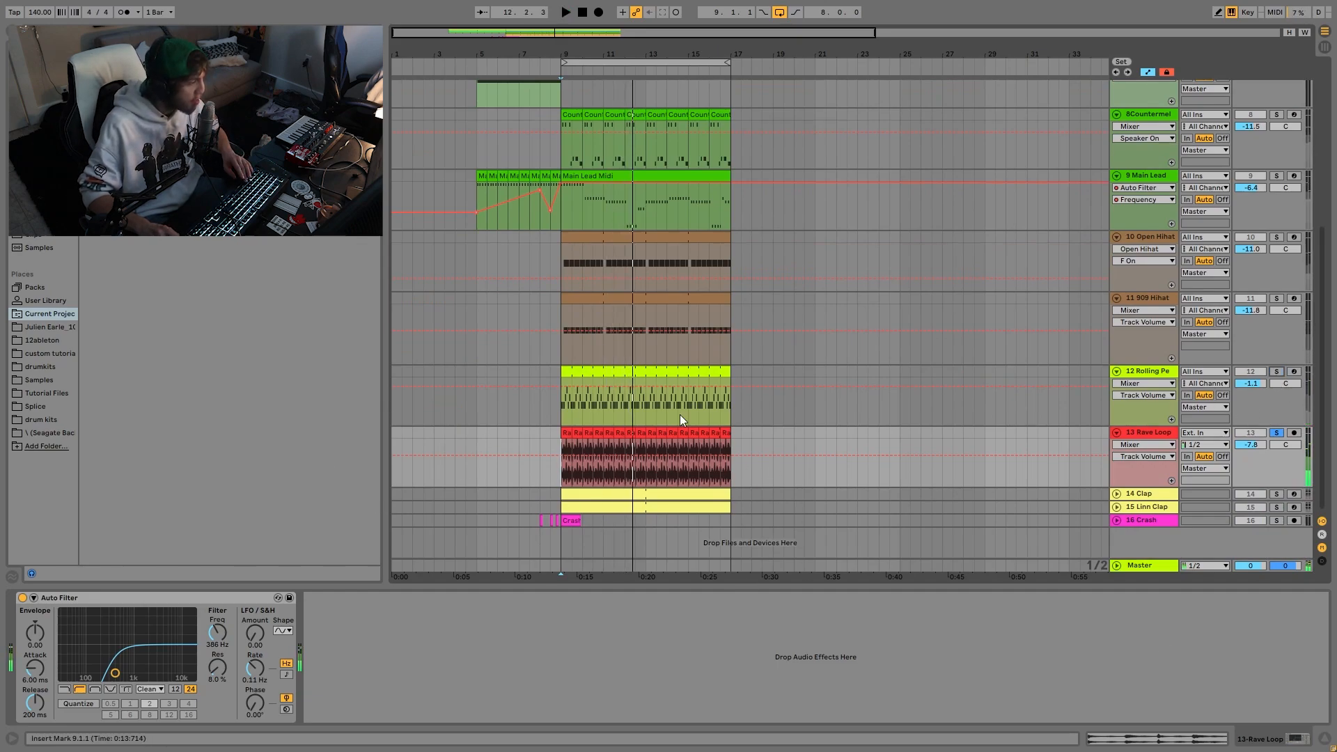
Play the Rave Loop with Open Hihat and 909 Hihat also soloed, viewing the 909 Hihat sampler and the Rave Loop's Auto Filter.
key(space)
scroll(1219, 486, up, 5)
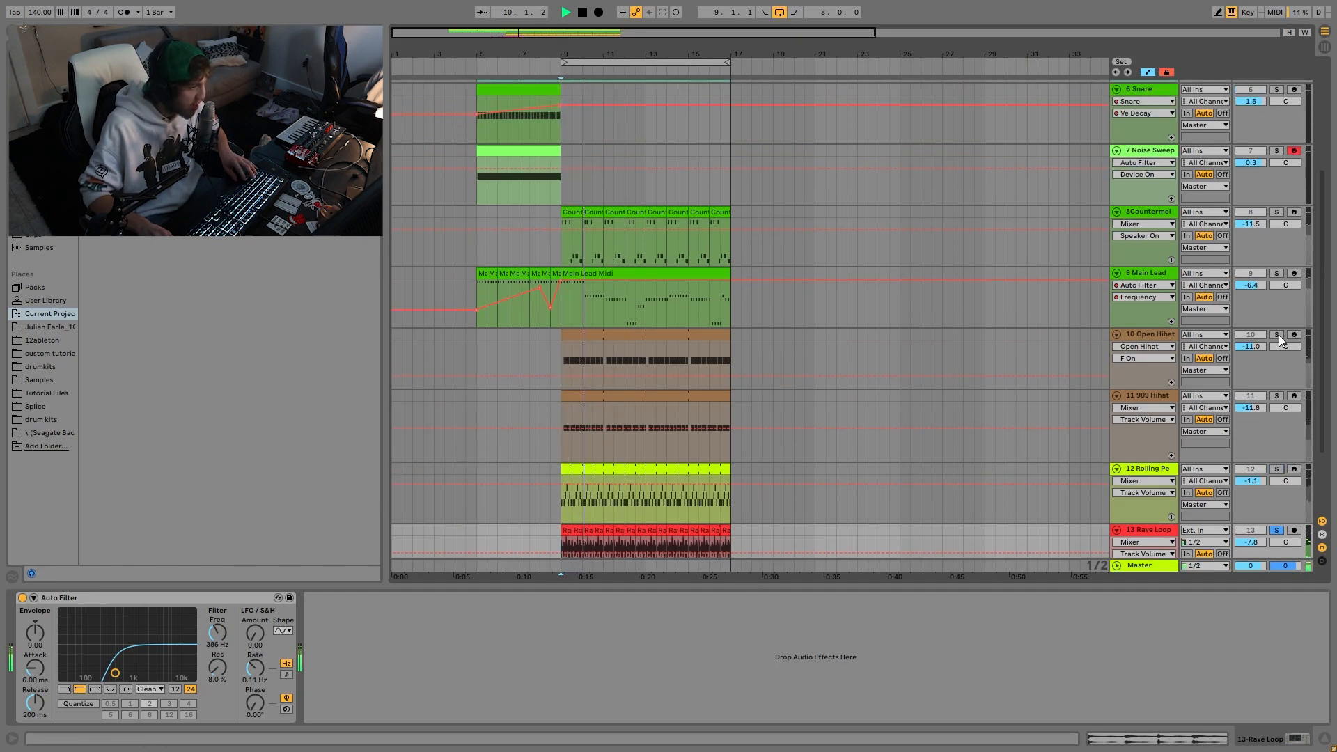
click(1276, 334)
ctrl+click(1276, 395)
click(1160, 399)
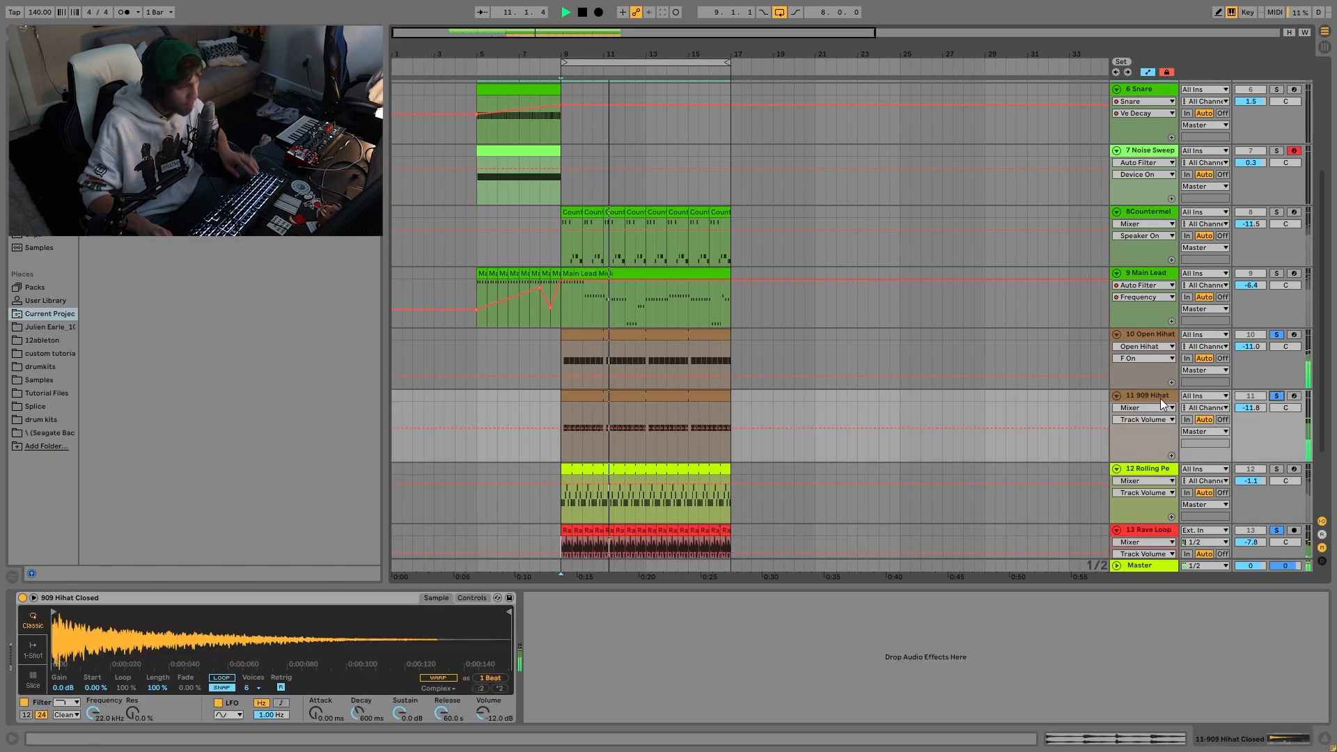
scroll(1152, 395, down, 4)
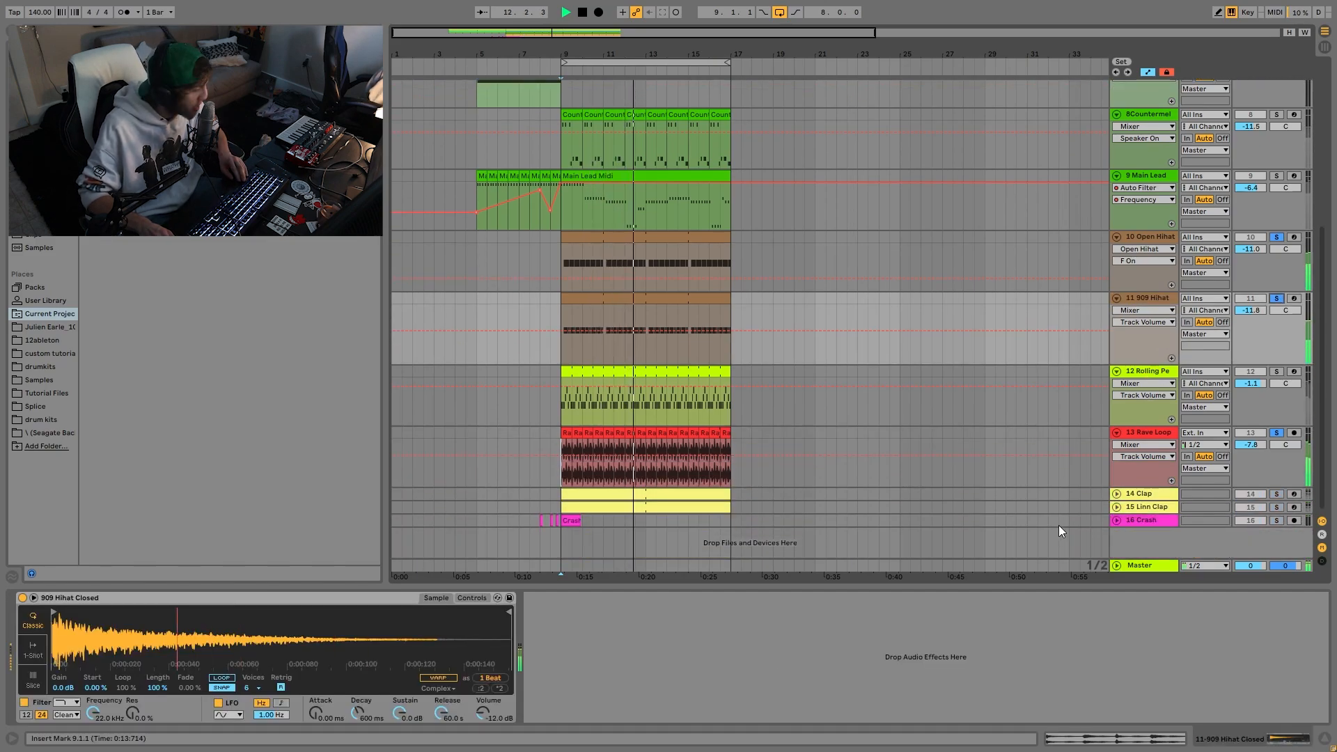
click(1143, 432)
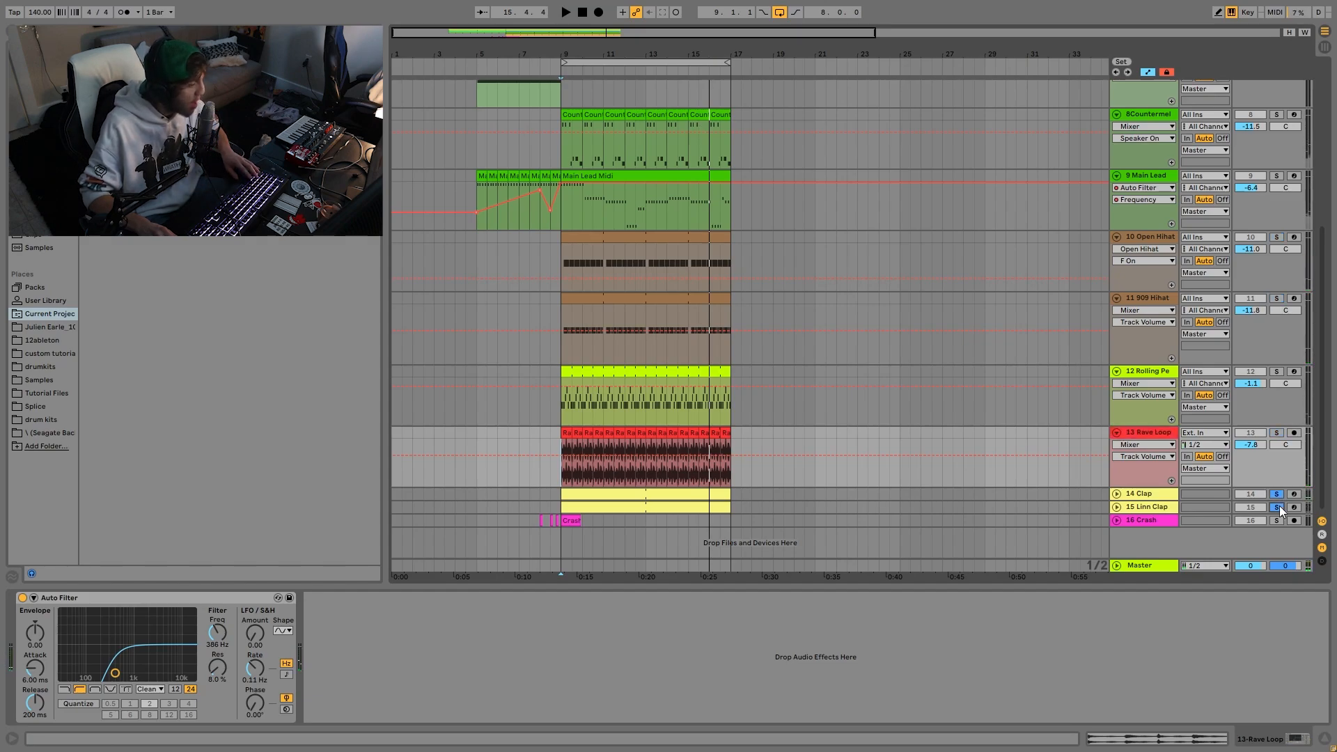
Unfold the soloed Clap and Linn Clap tracks, reduce the solo to Clap, and examine its sampler during playback.
click(1116, 507)
click(1116, 494)
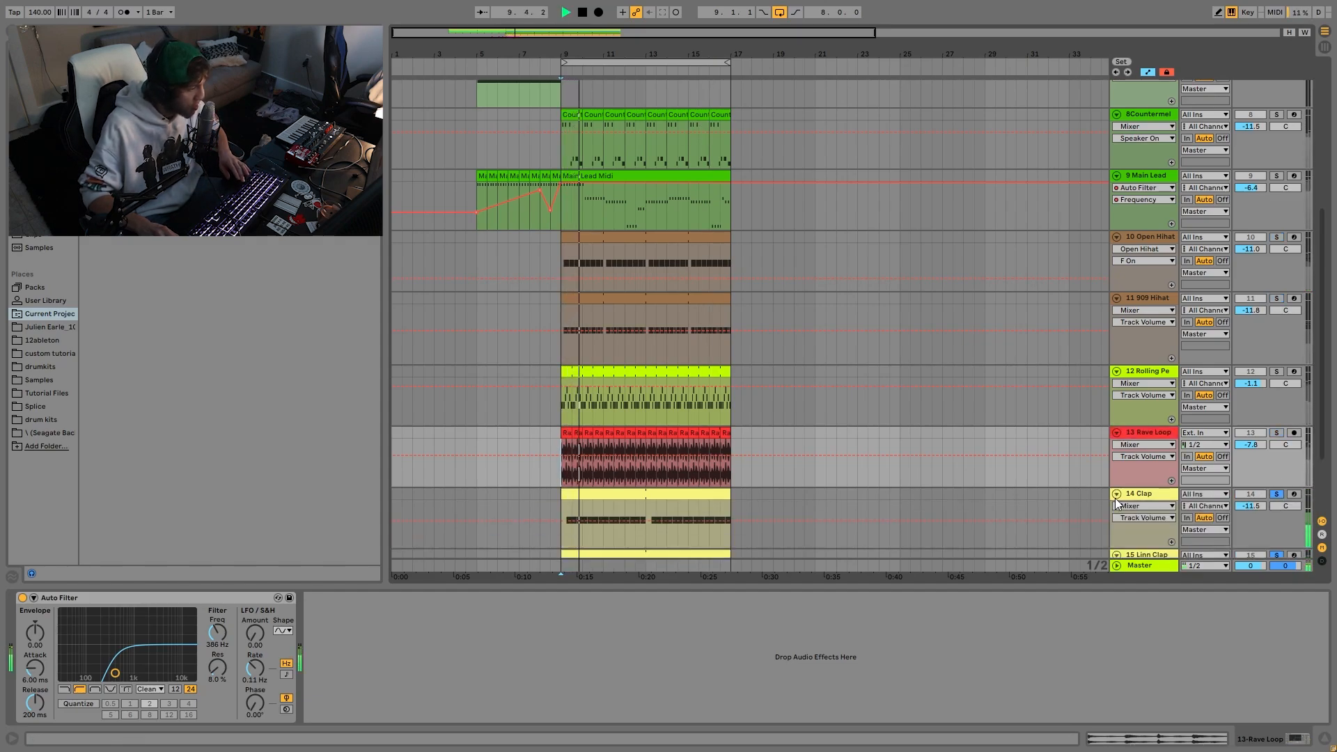
click(1280, 485)
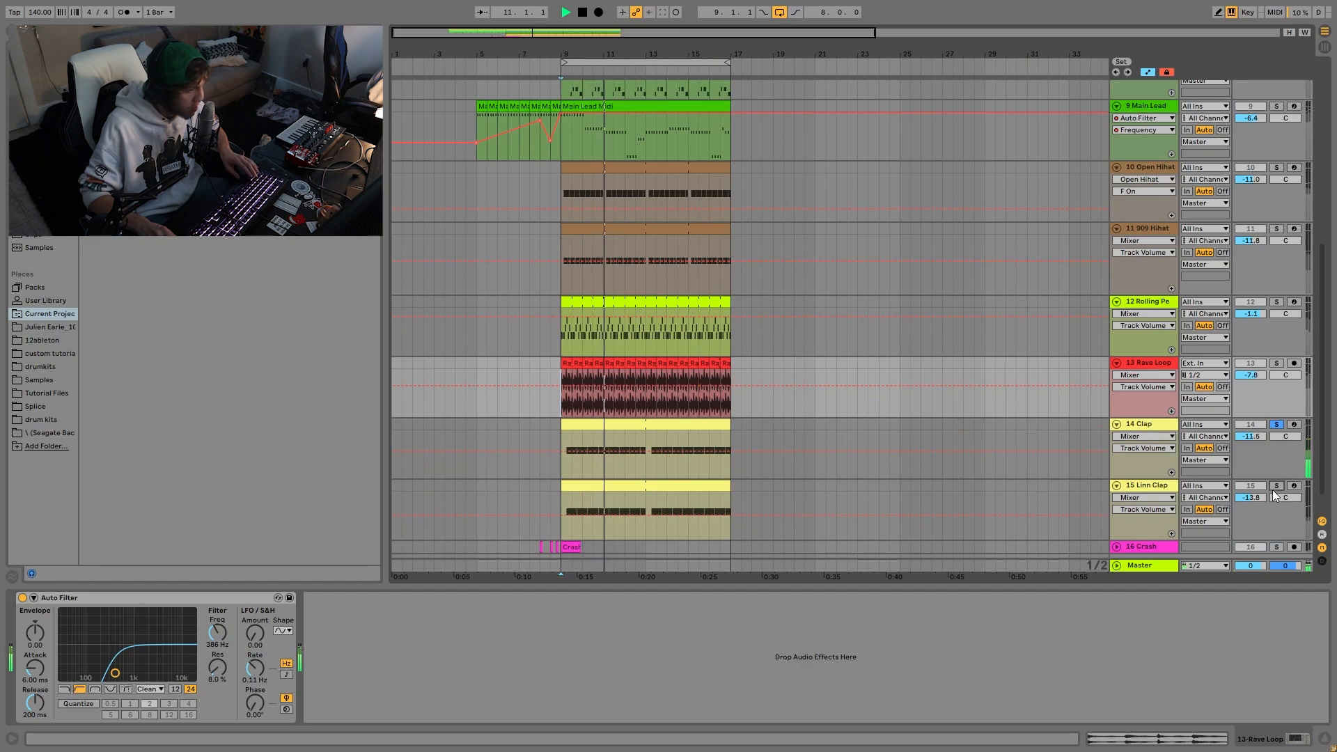
click(1142, 419)
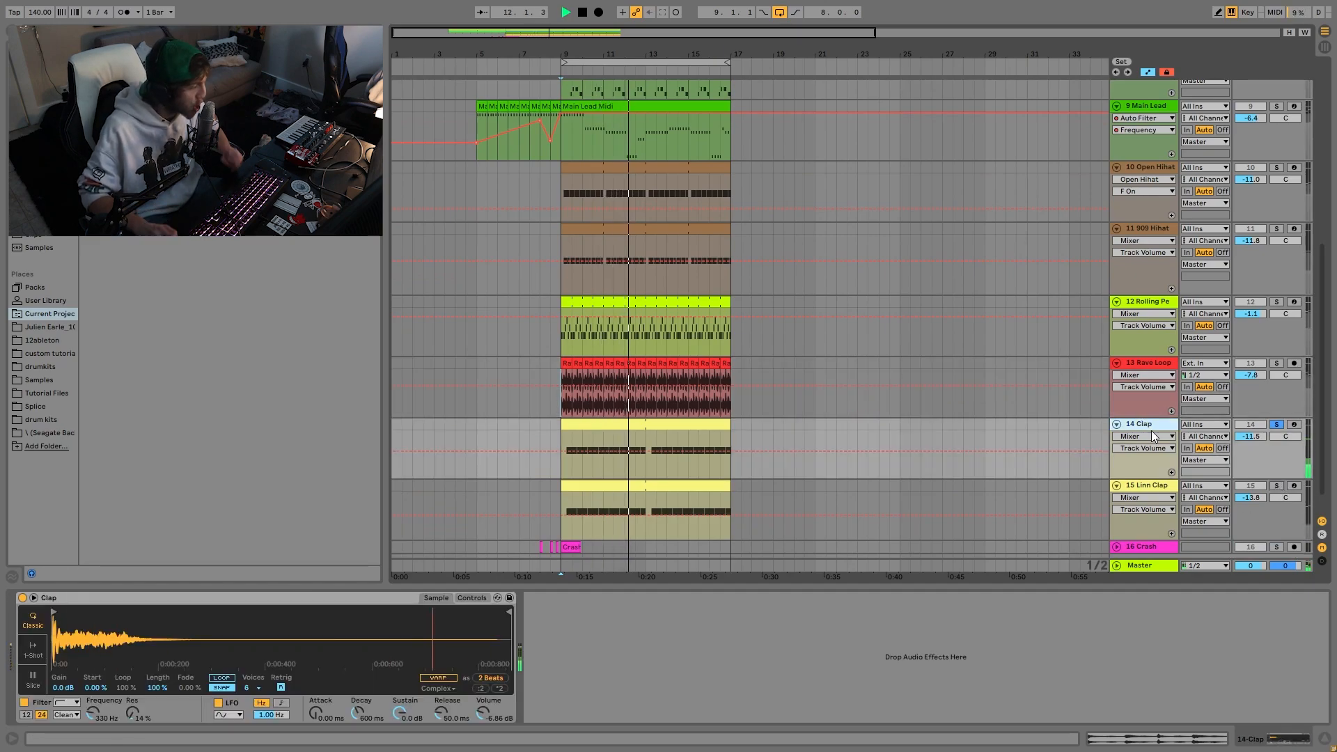
Fold the Linn Clap track, audition it alone while examining its sampler and Reverb, and clear its solo.
click(1116, 485)
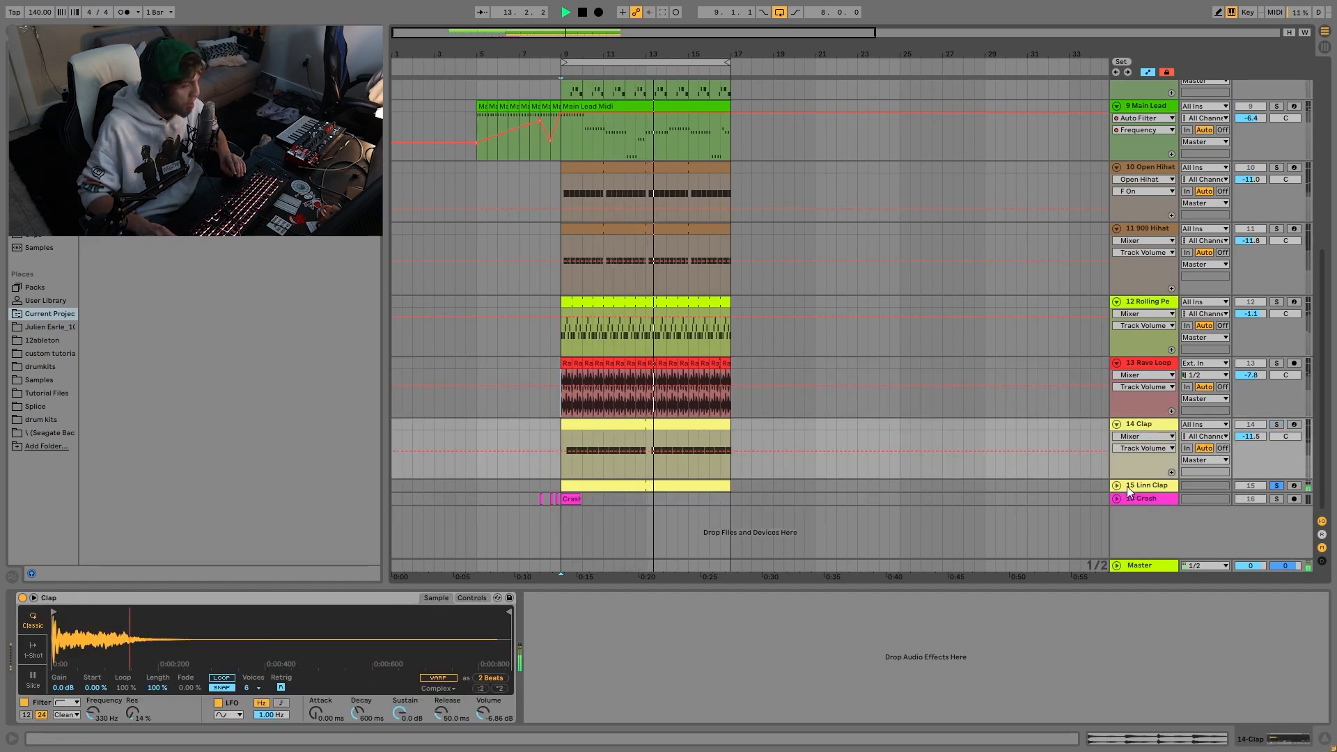
click(1276, 486)
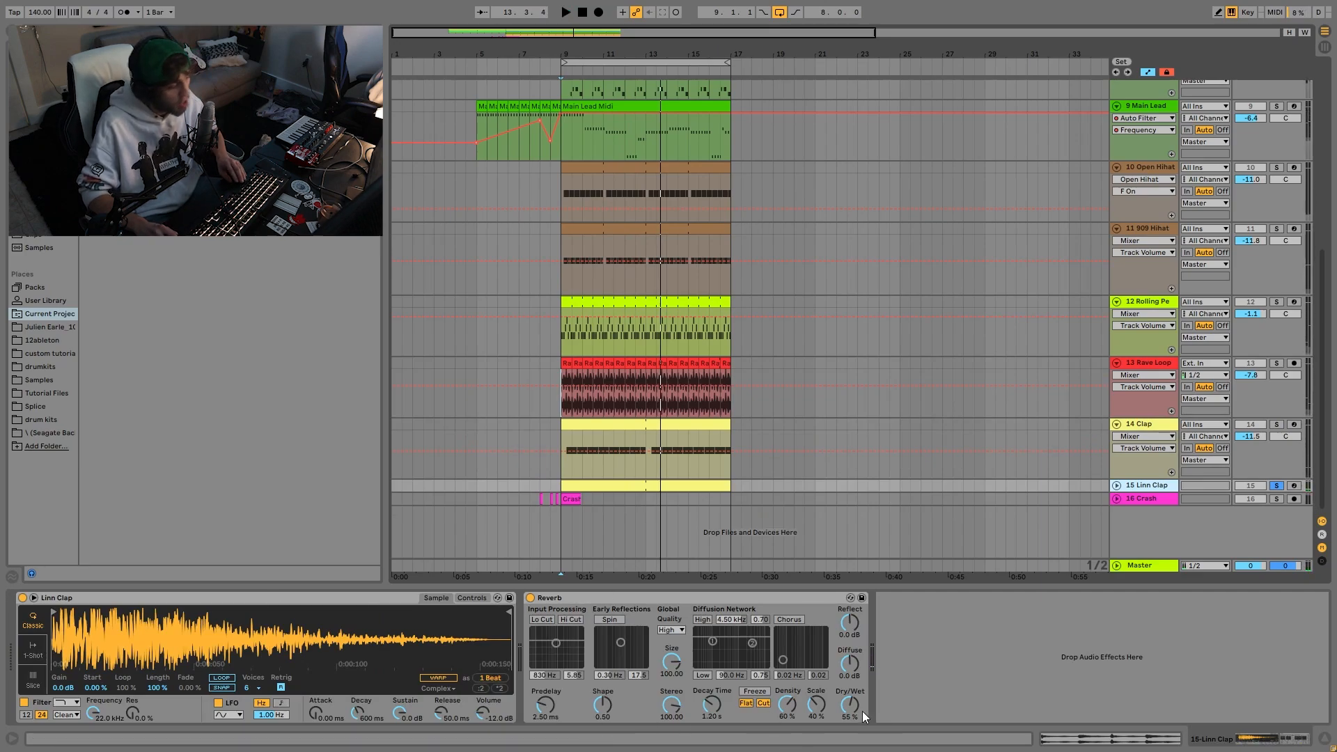
key(space)
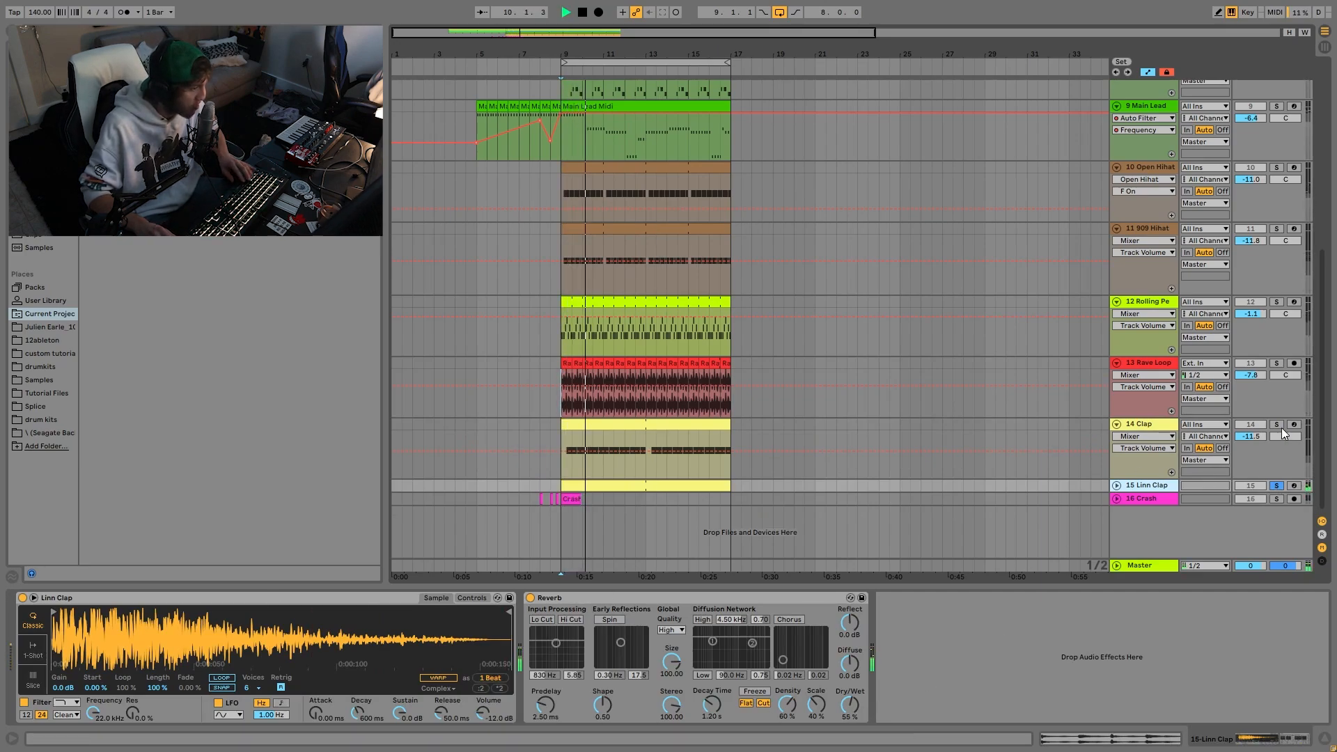
click(1277, 486)
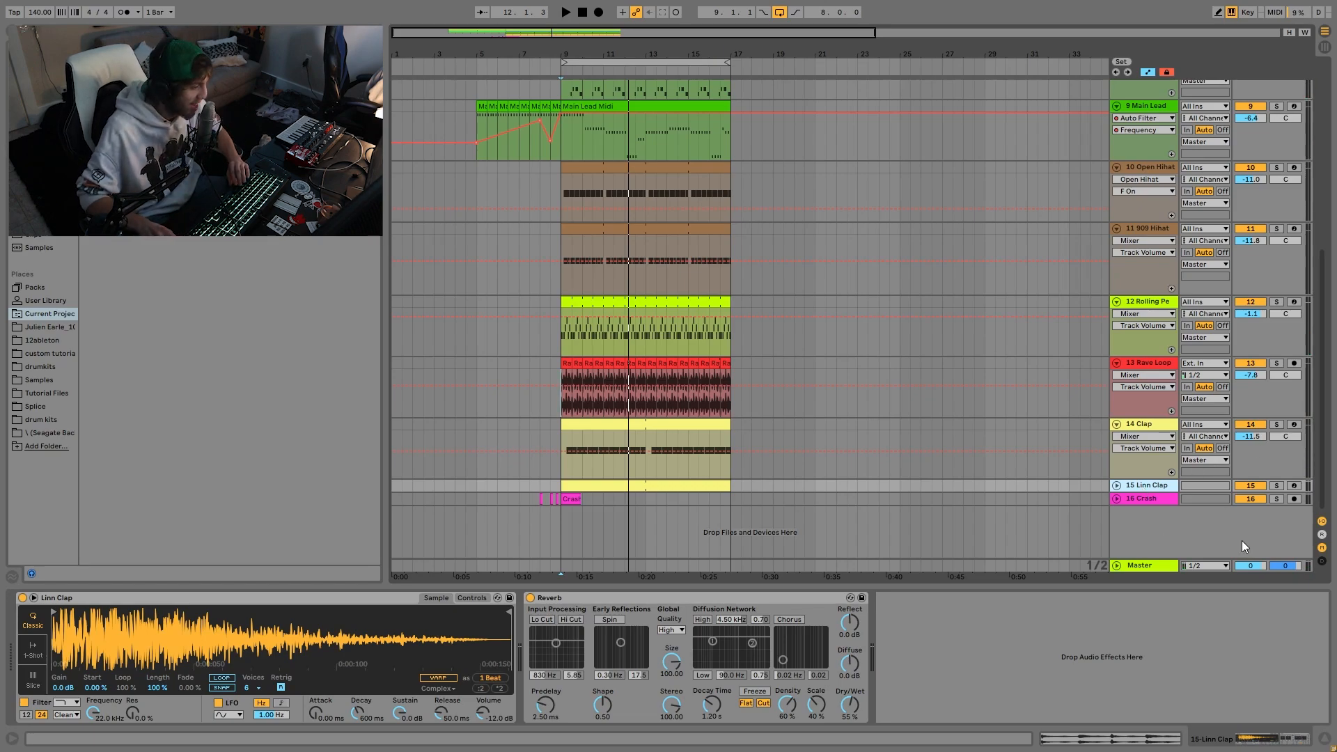
Play the full mix from bar 9 with no solos and view the Clap track's sampler.
key(space)
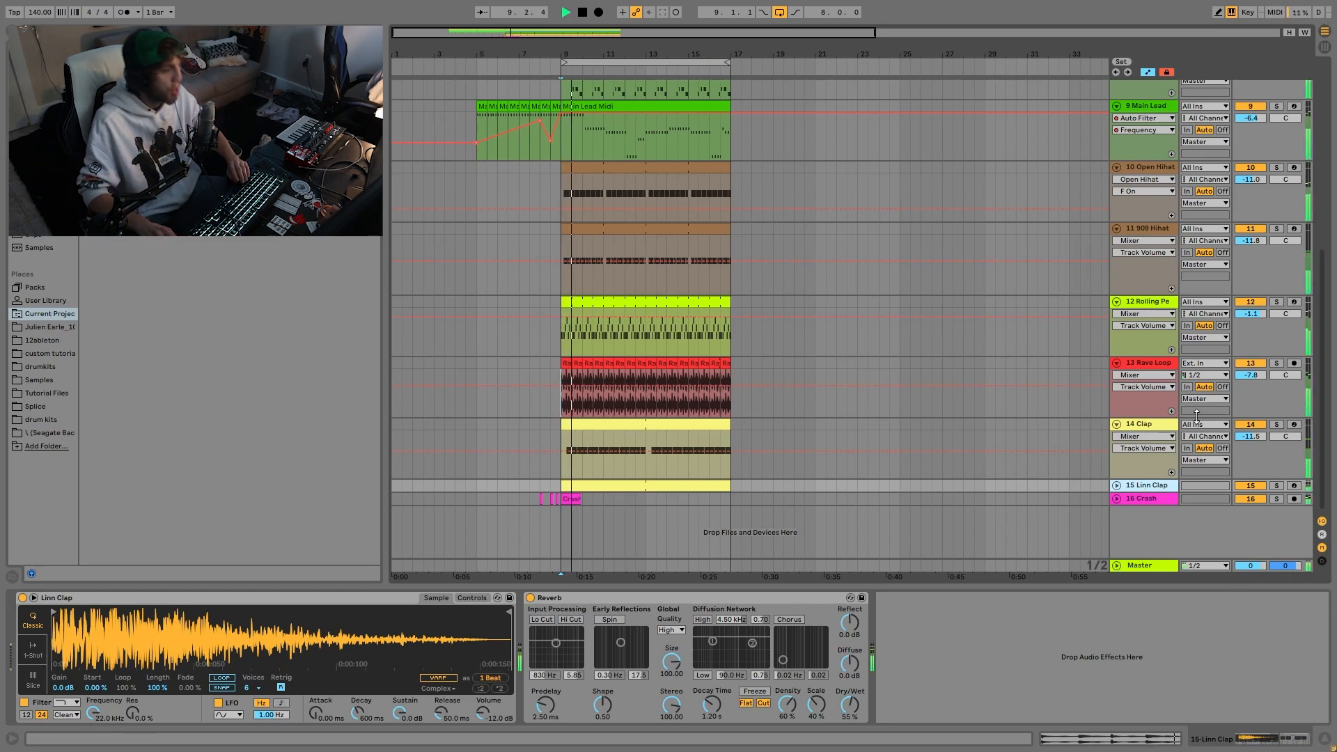
click(1141, 428)
key(space)
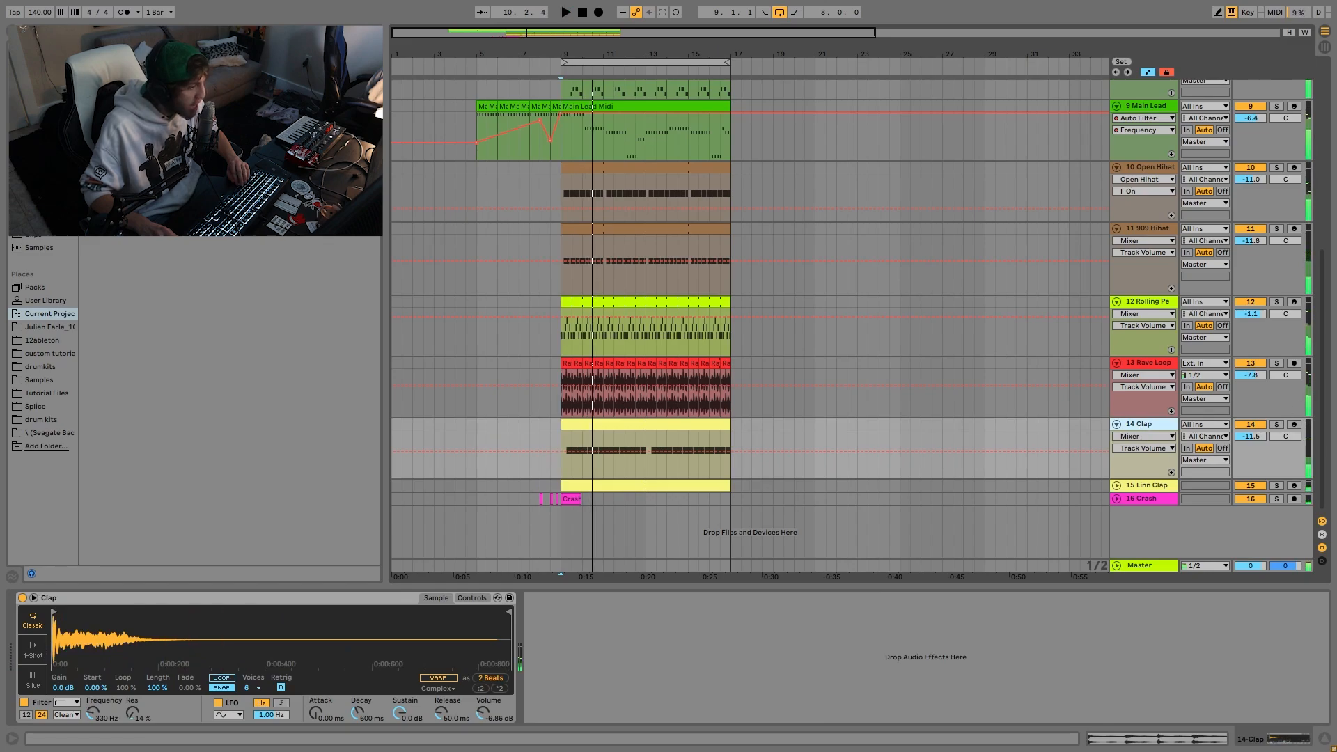
key(space)
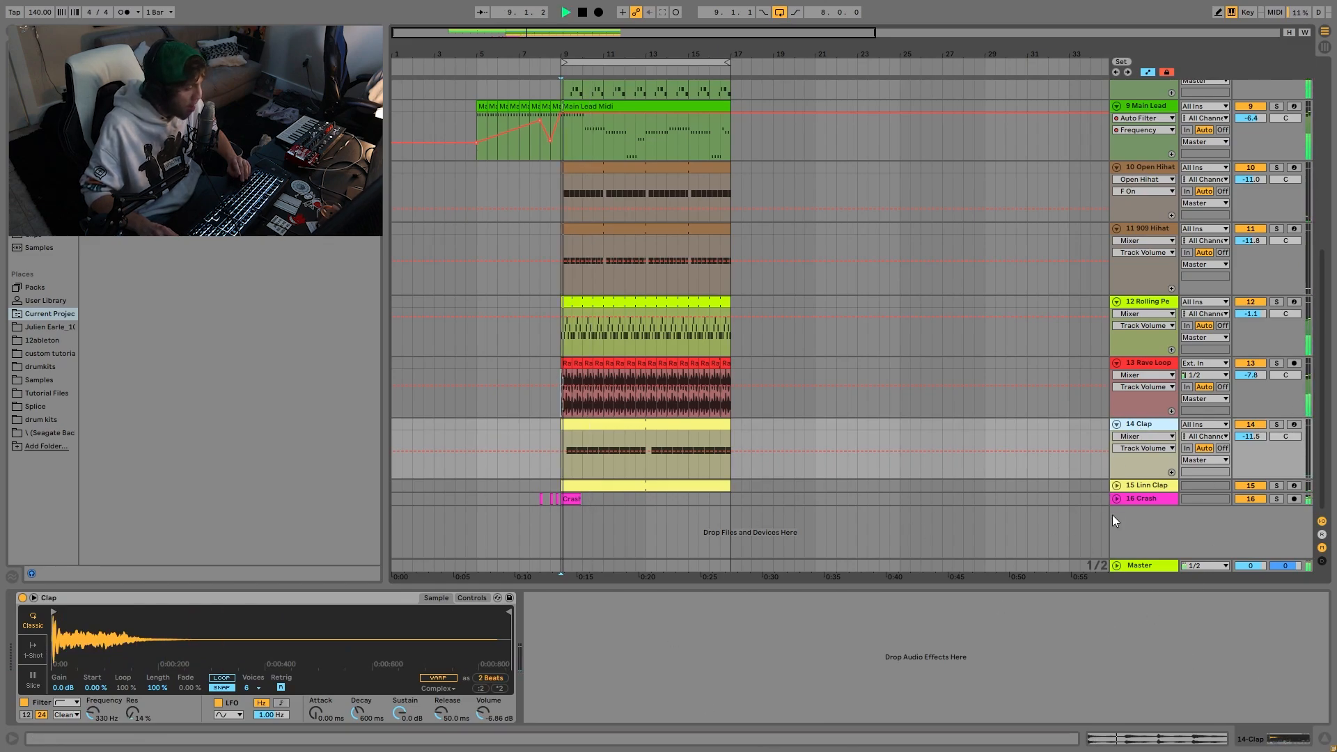
Unfold and solo the Crash track, view its Reverb, and audition the crash clip at bar 9.
click(1146, 498)
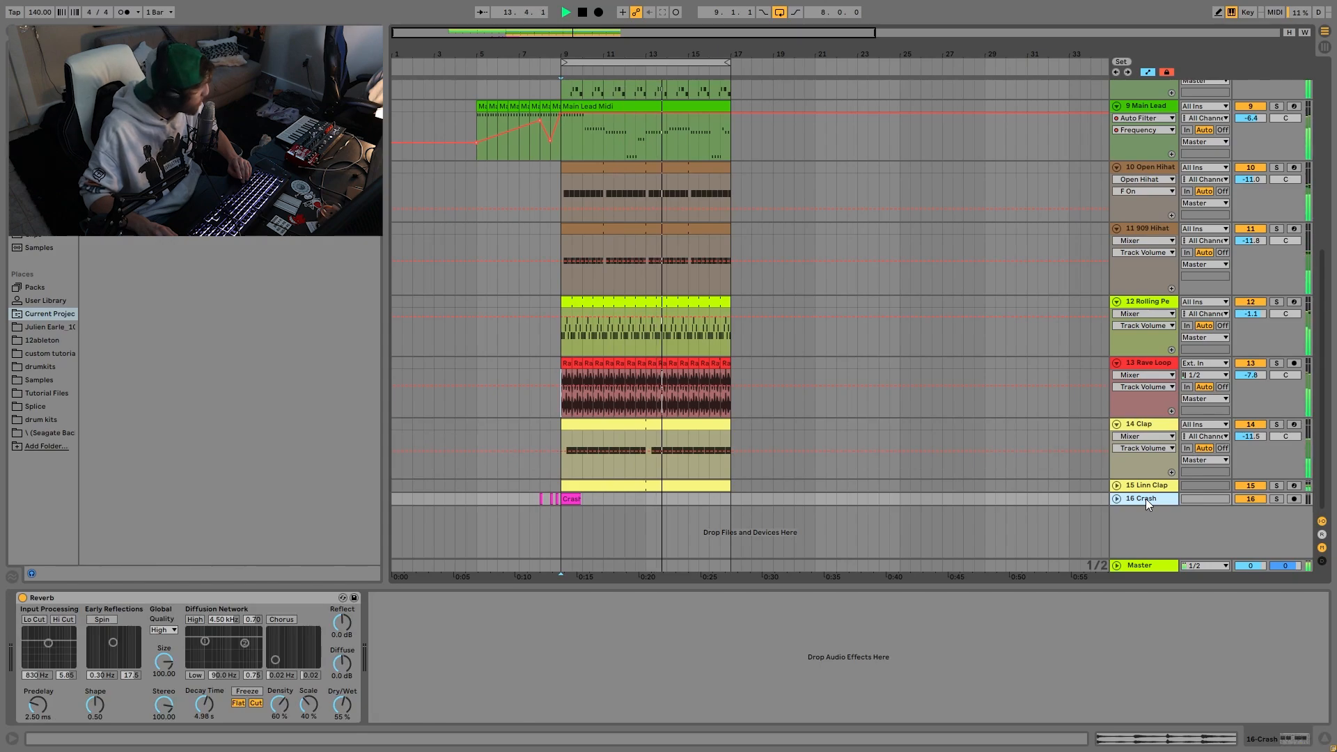
click(1117, 498)
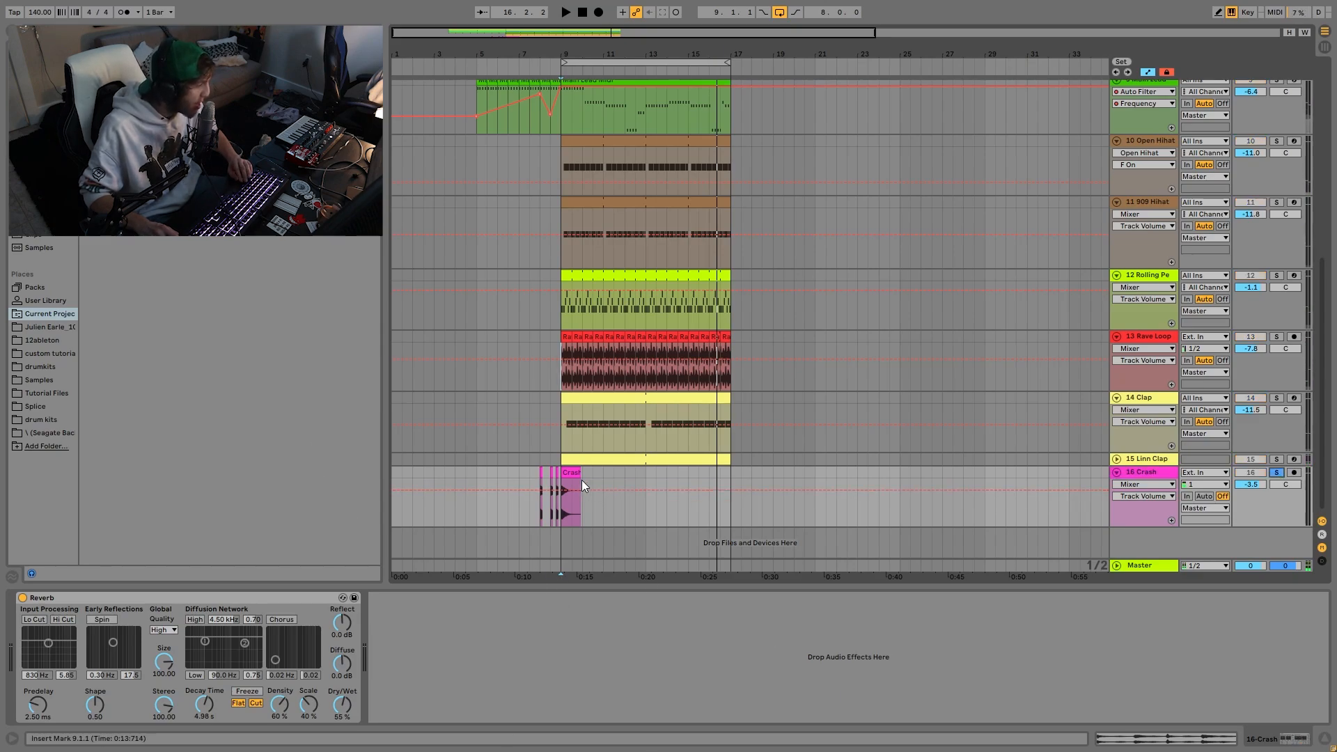
click(570, 473)
key(space)
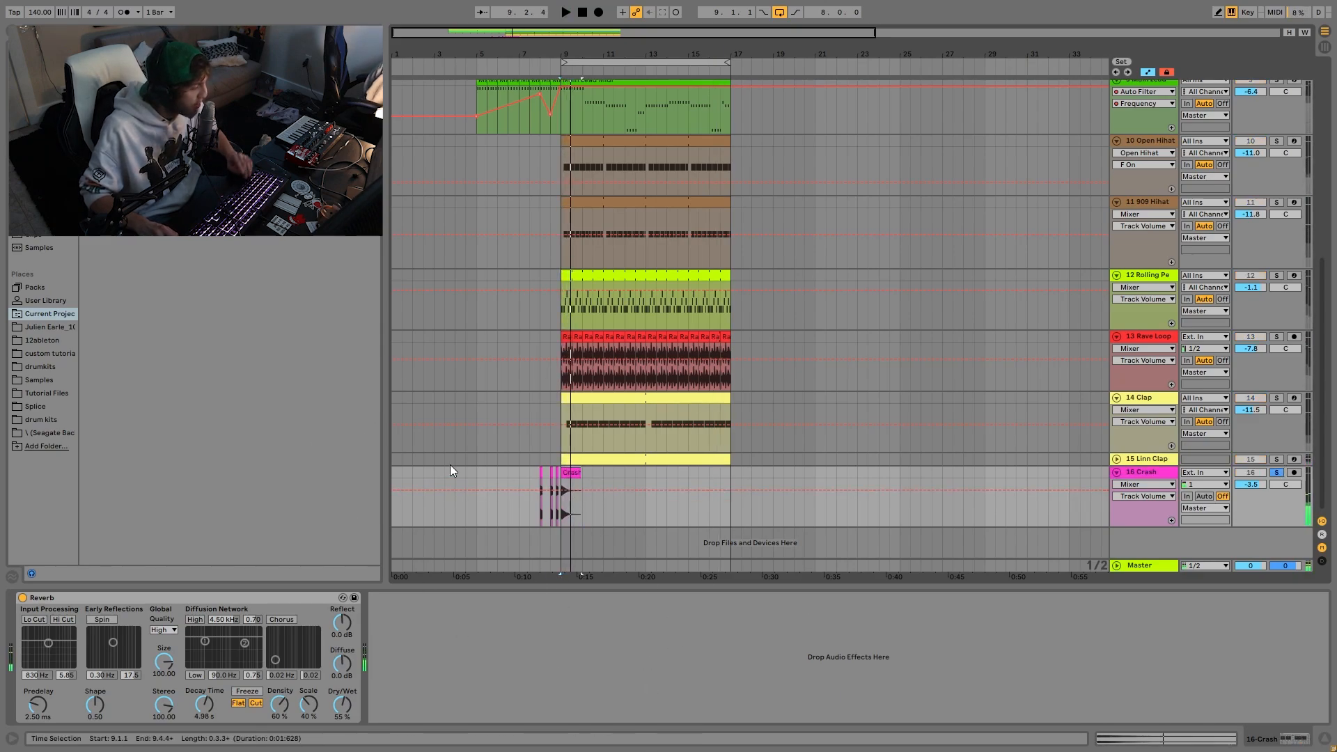
Audition the Crash track's short build-up clips from position 7.3.1 and clear its solo.
click(529, 471)
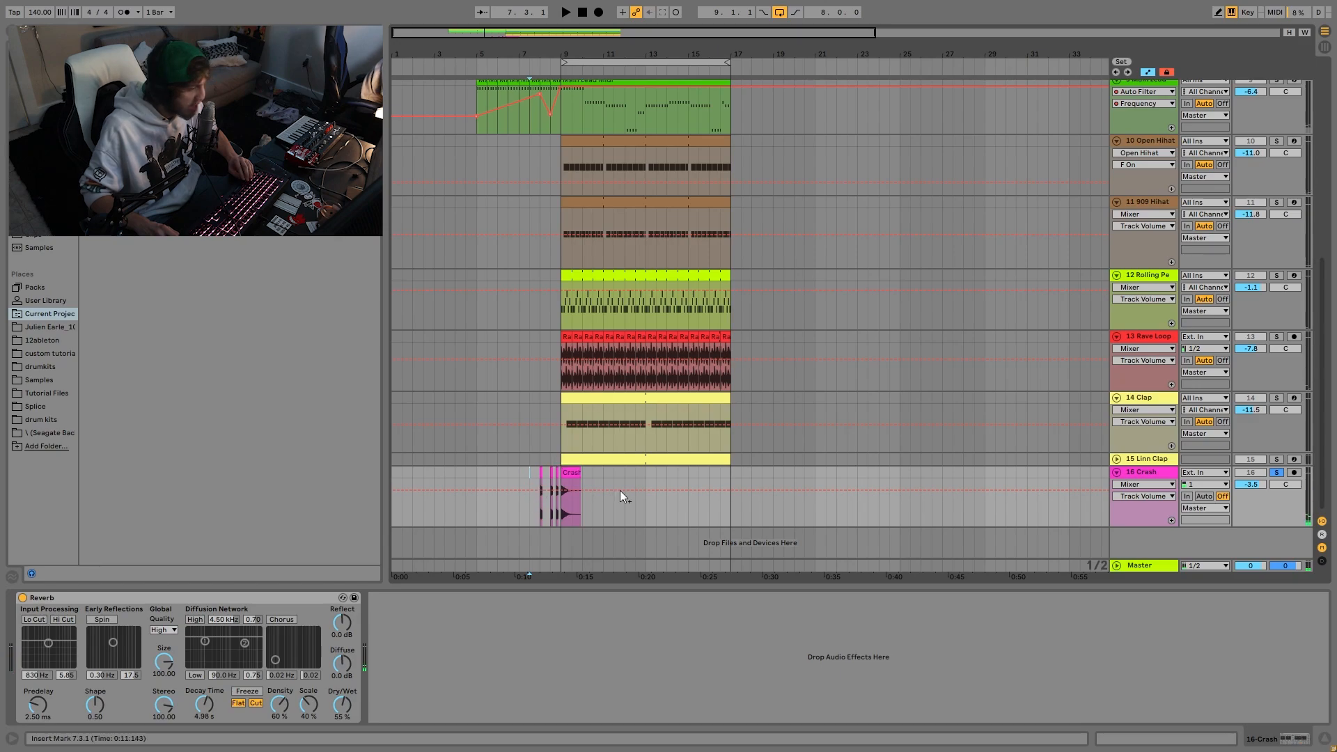
key(space)
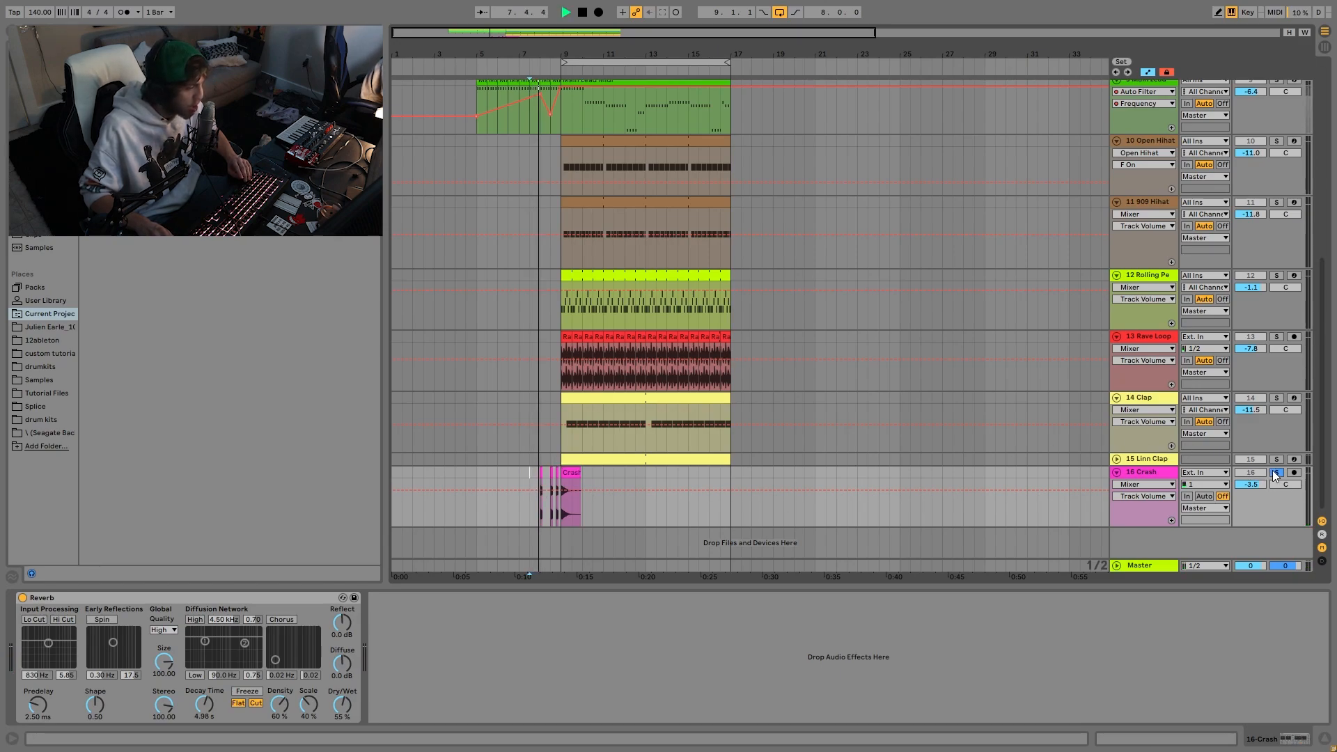
click(1276, 472)
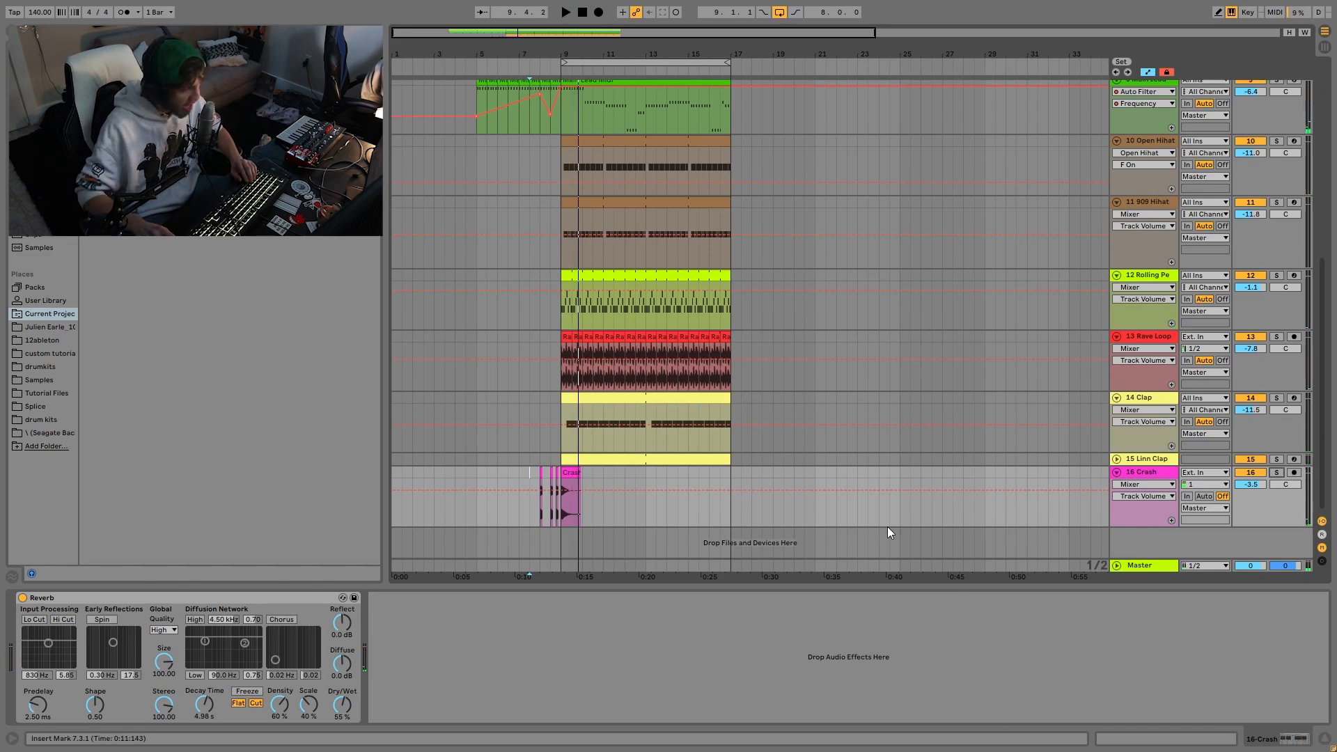
Play the full mix from bar 8 through the crash and bring up the Crash track's Reverb.
click(541, 461)
key(space)
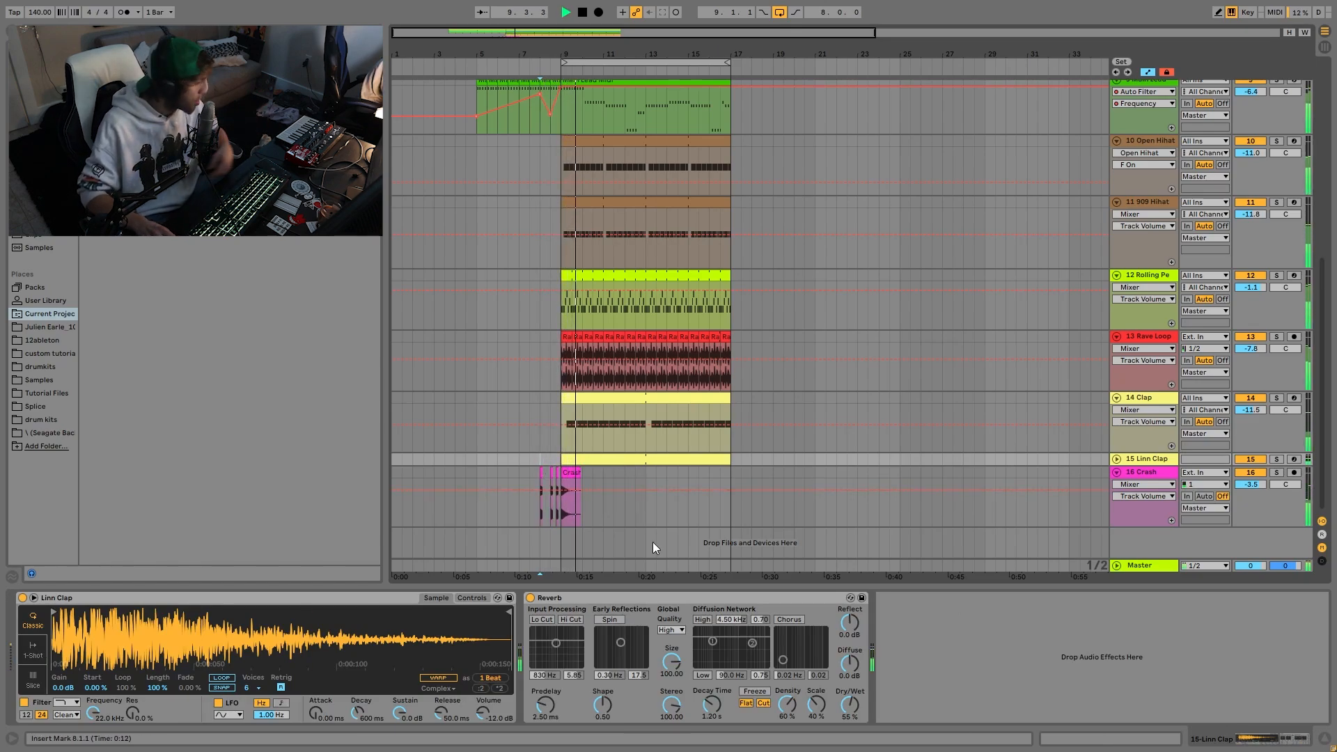
click(1117, 474)
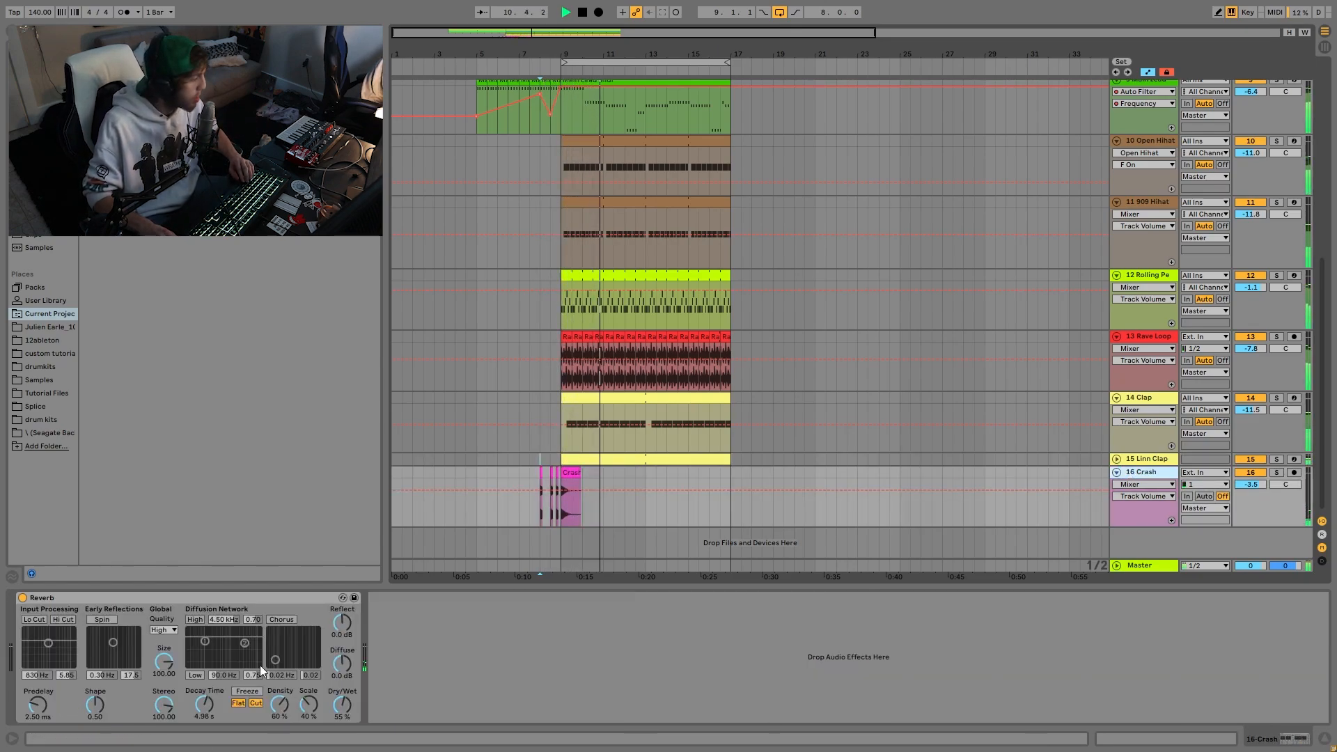